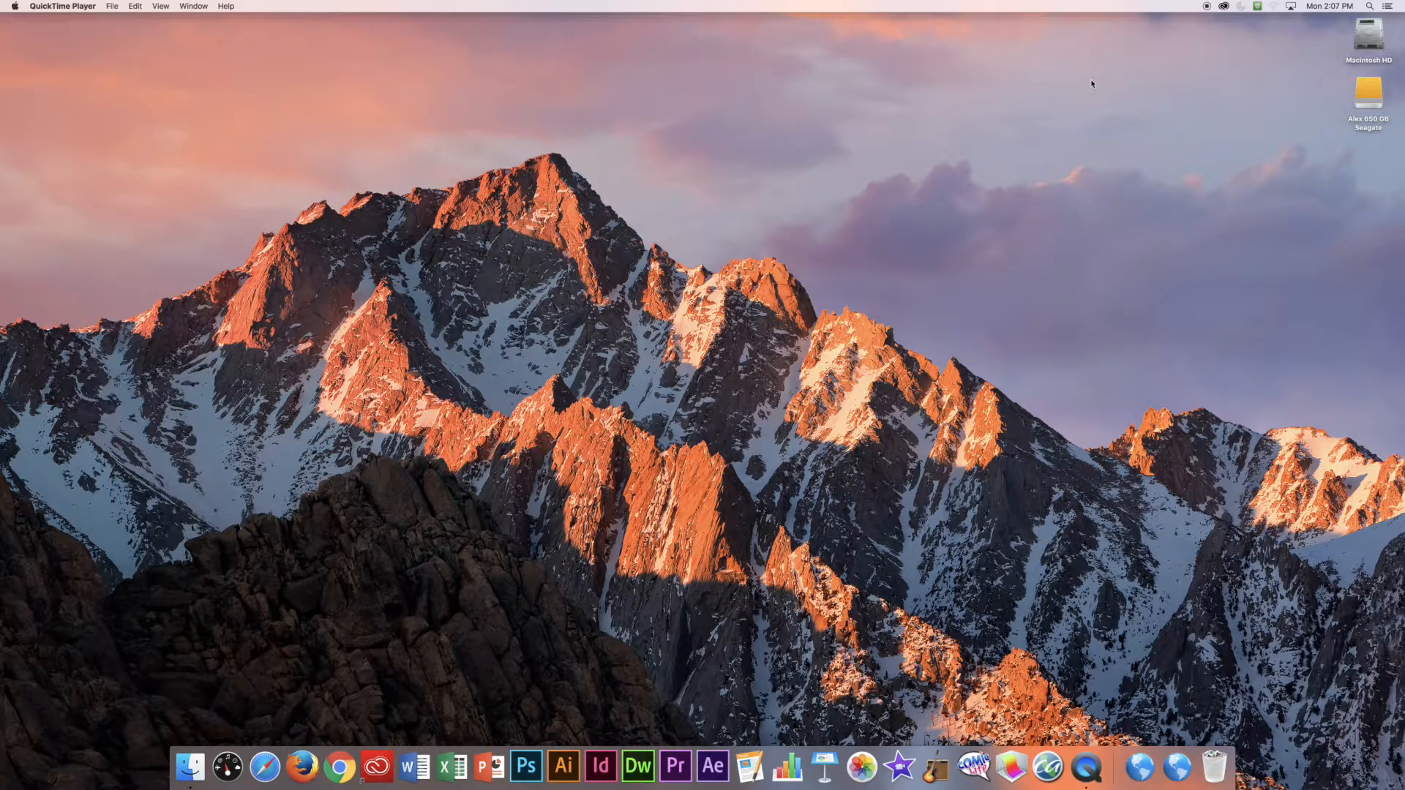
Step: Open the external Seagate drive and go to the Chicken Chase (Video Prod 1, iMovie) folder within the Video Production Editing Resources & Tutorials folder
double_click(1375, 102)
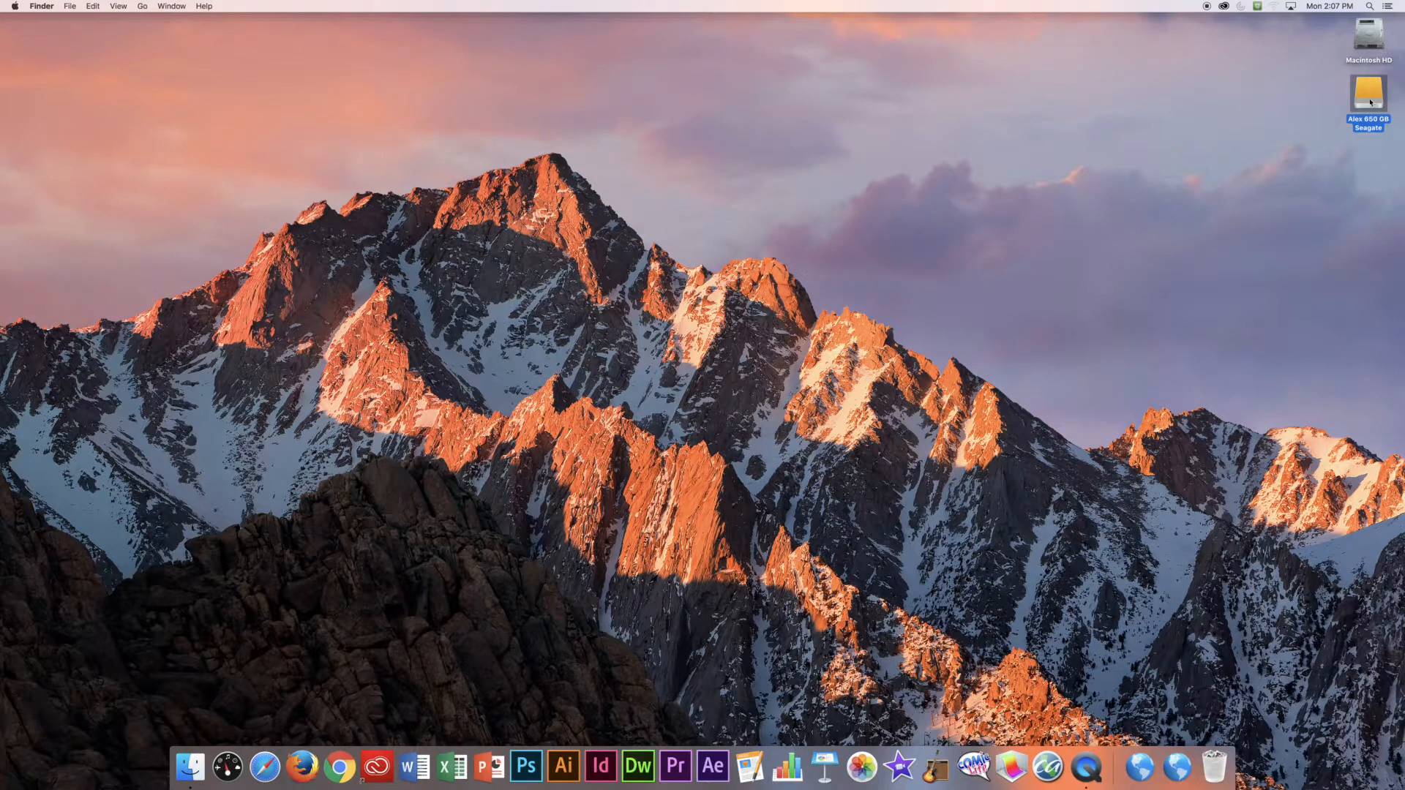
drag(894, 52, 737, 89)
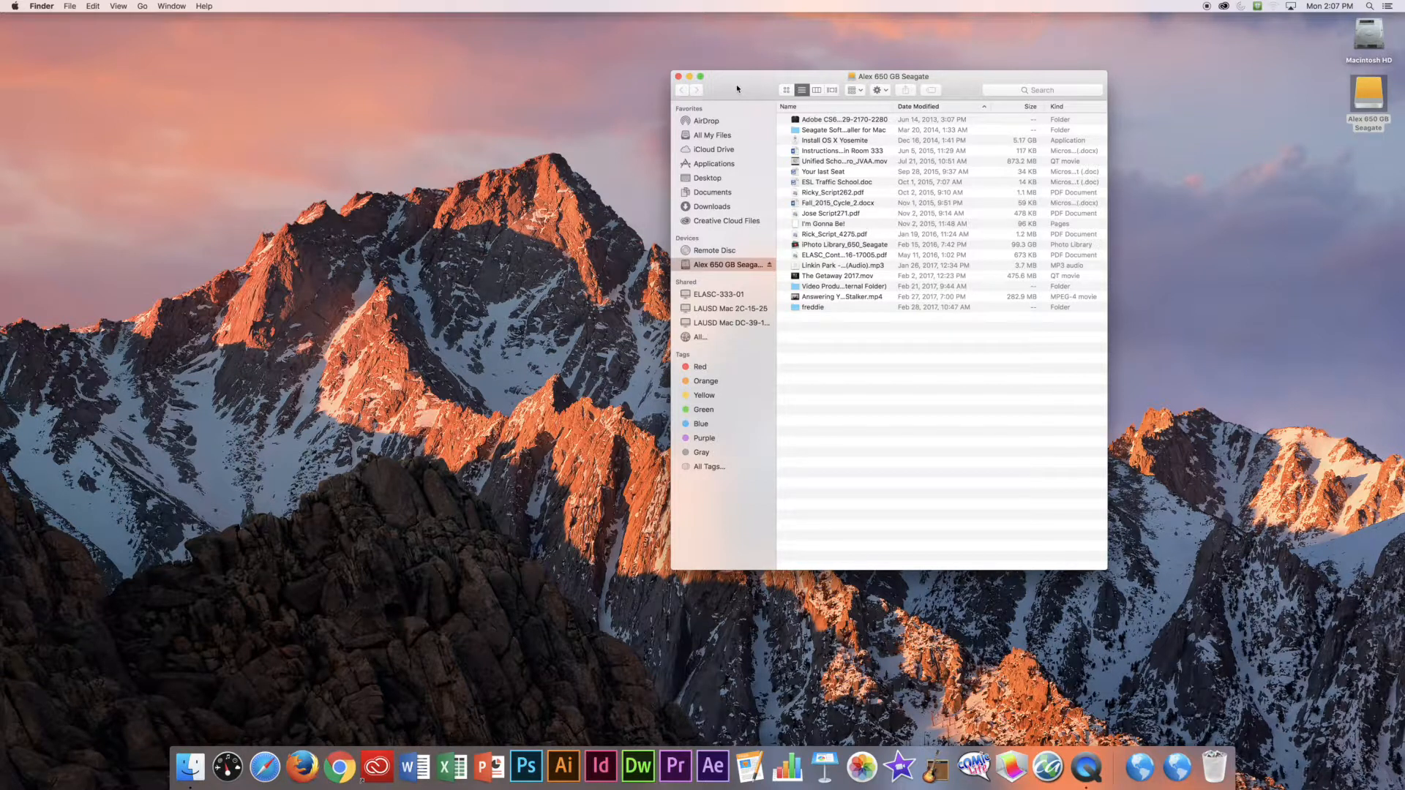
drag(737, 89, 725, 78)
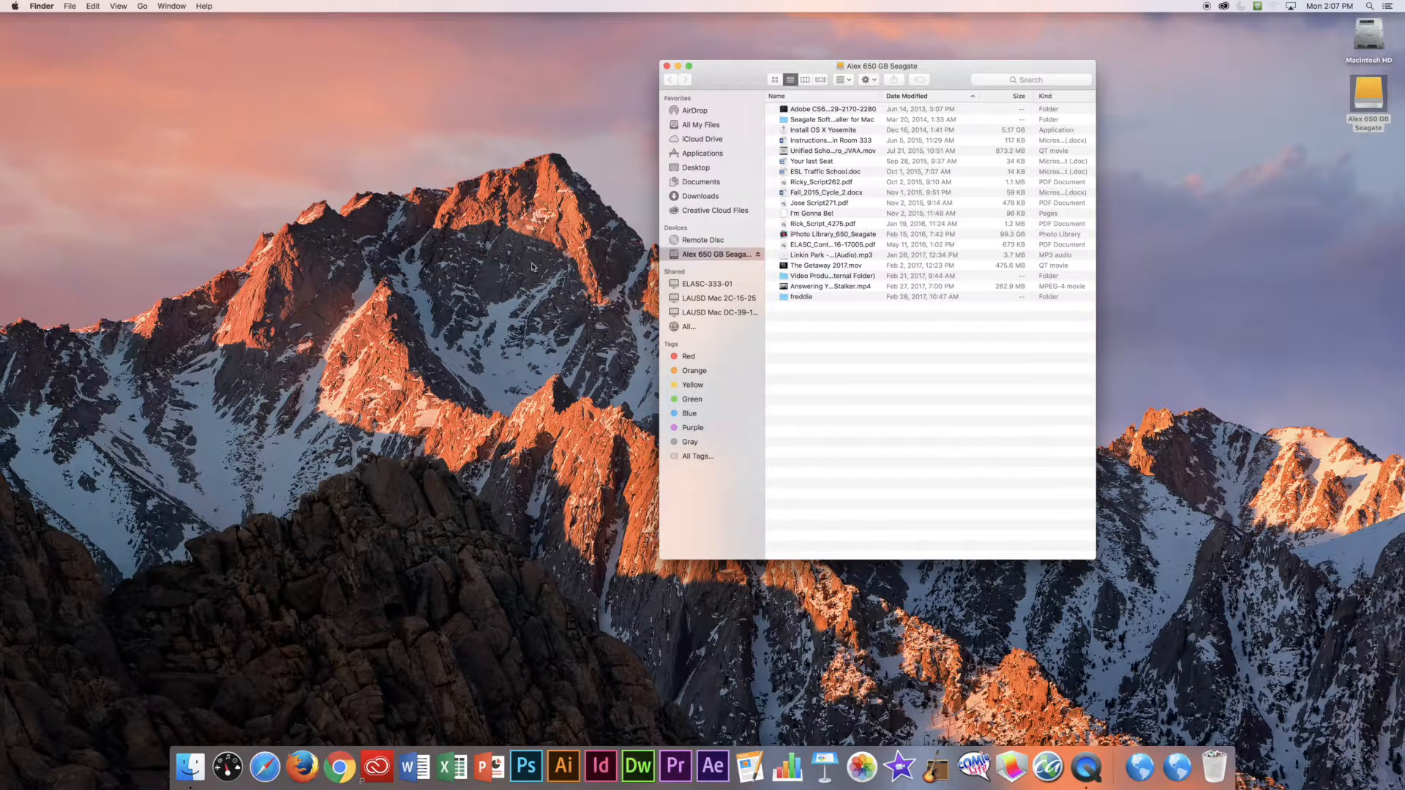
double_click(882, 95)
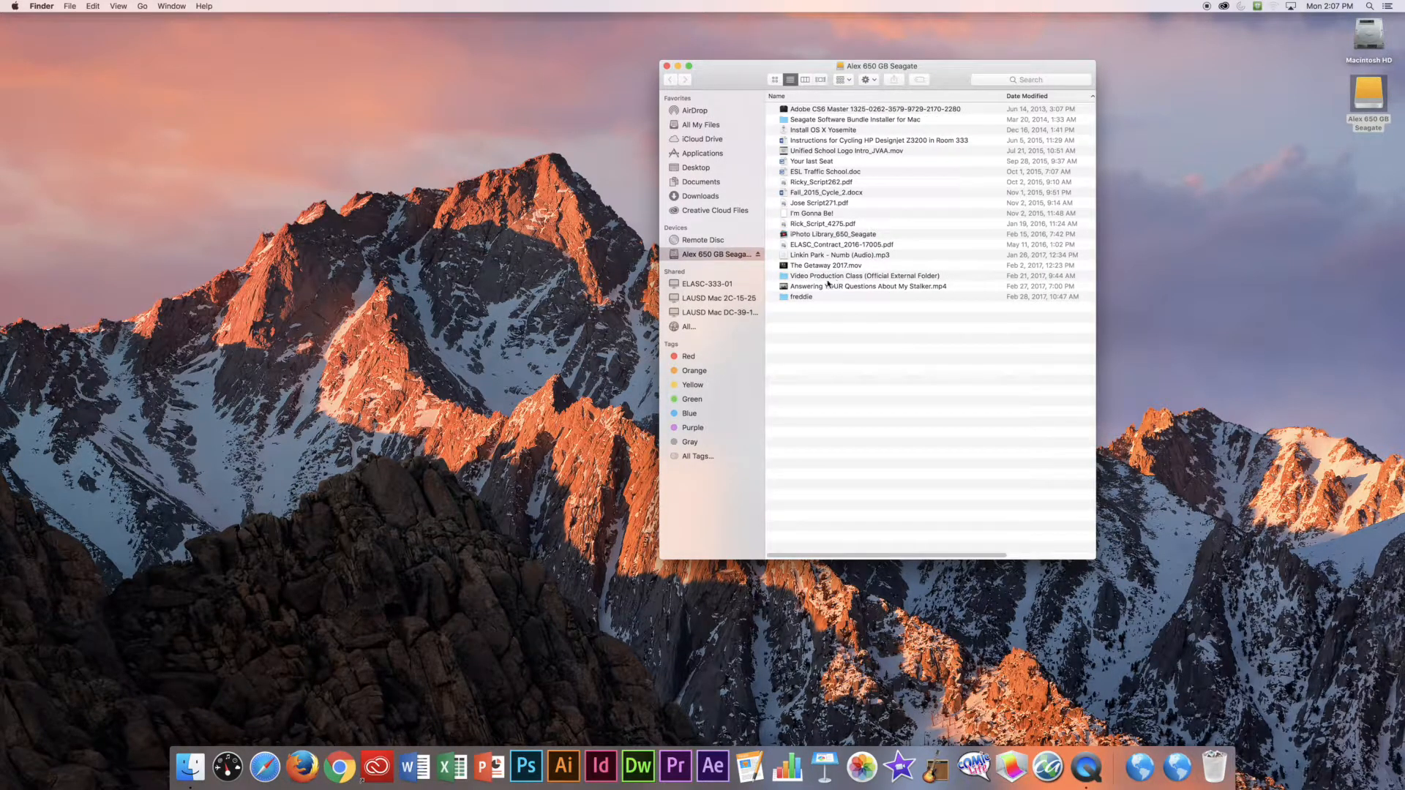
double_click(830, 278)
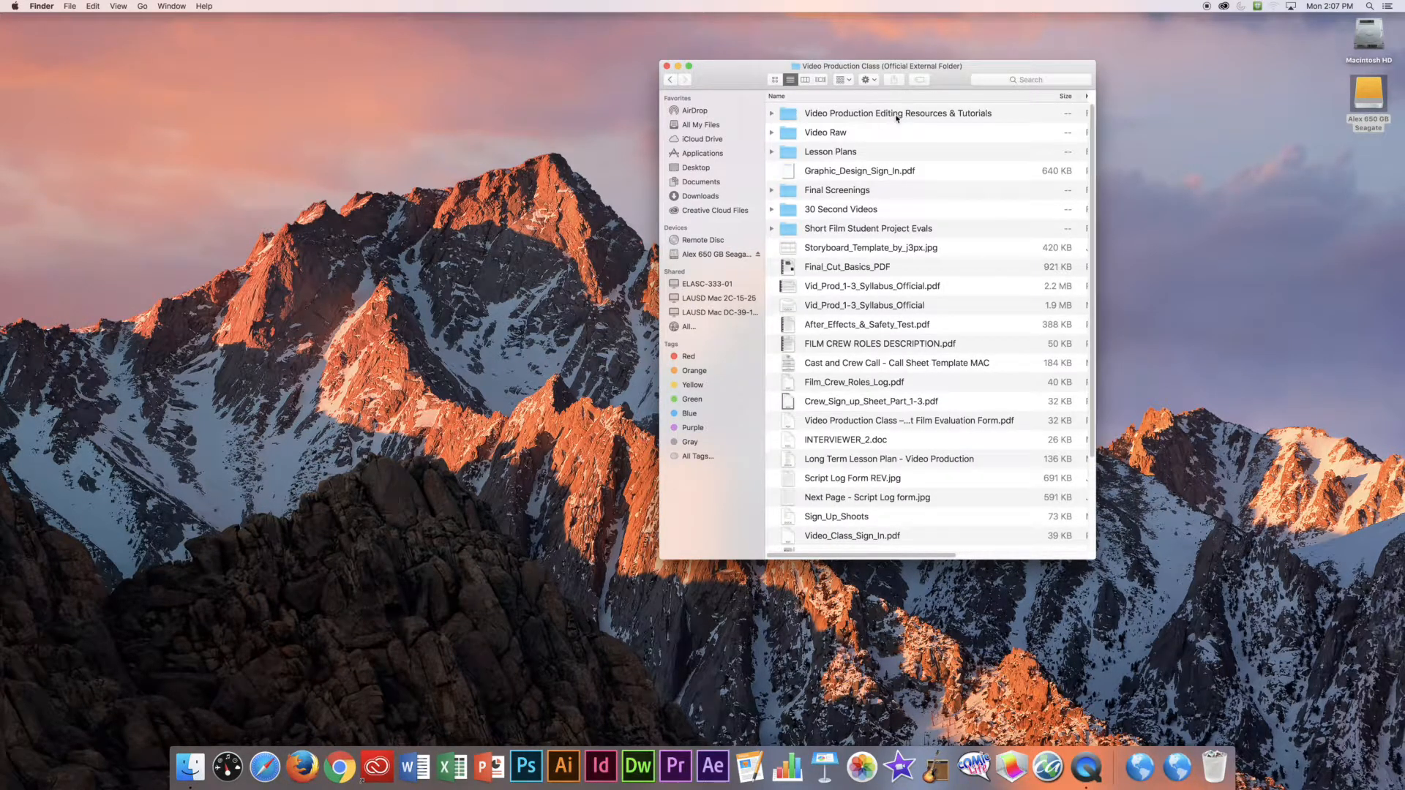
double_click(791, 115)
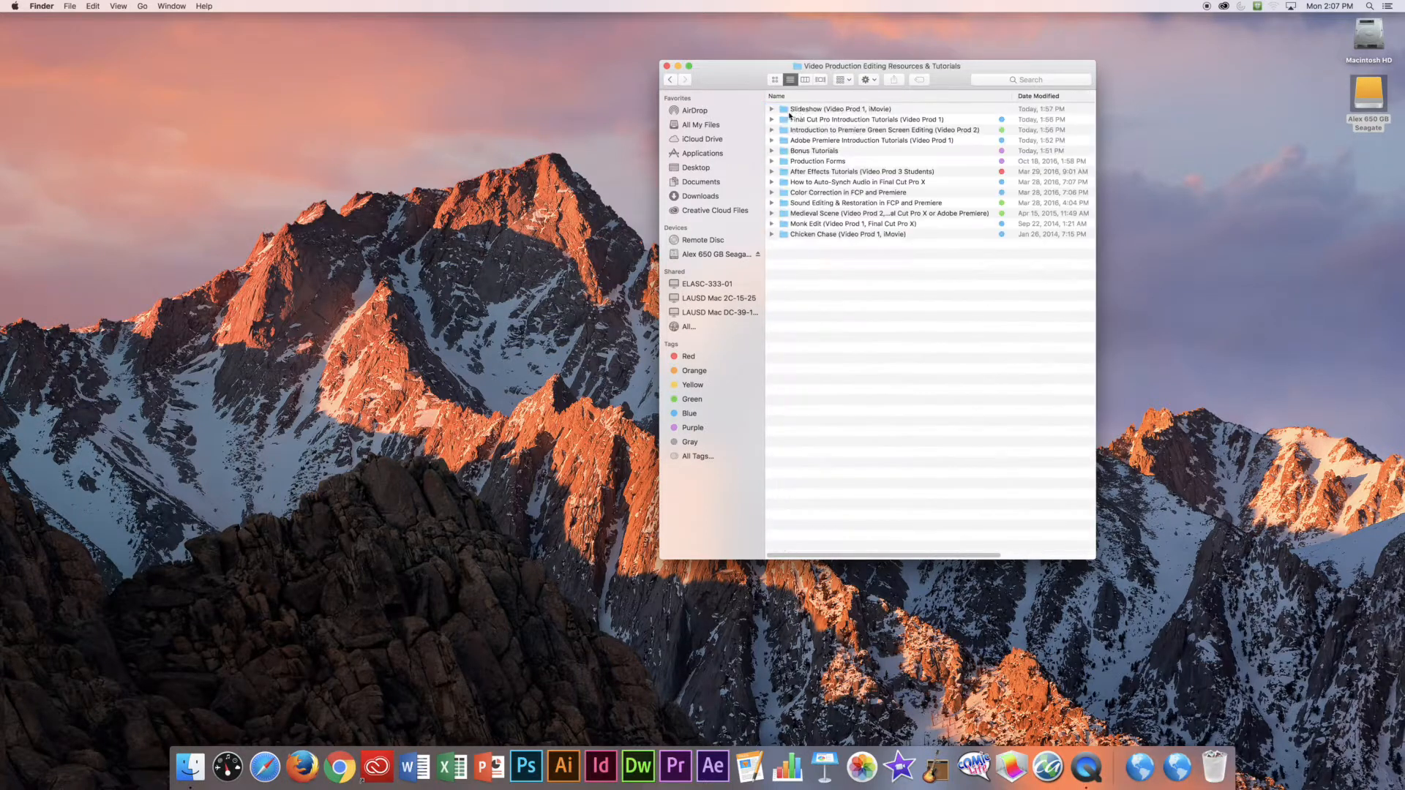
double_click(805, 236)
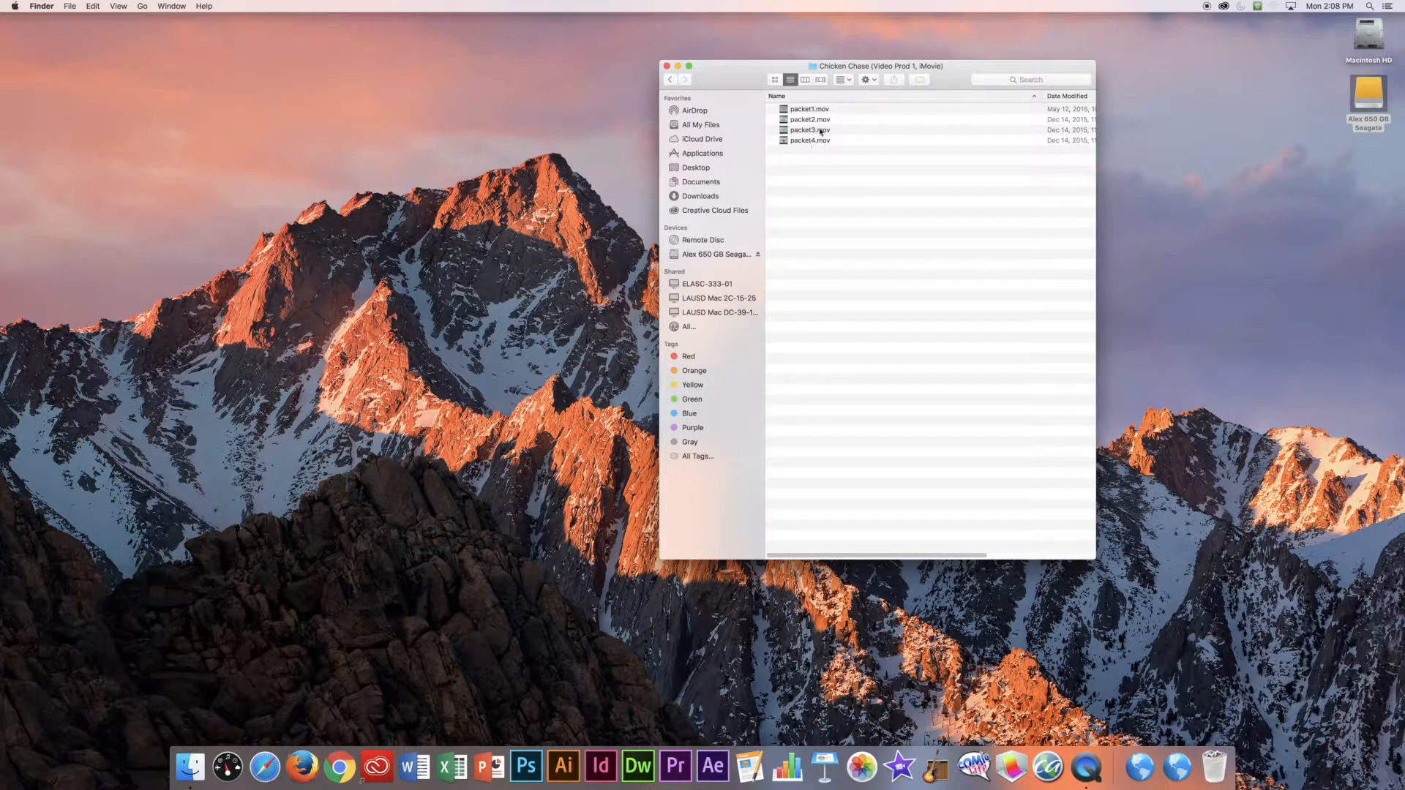
Step: Show the Chicken Chase folder in Cover Flow view and play the preview of packet1.mov
click(785, 110)
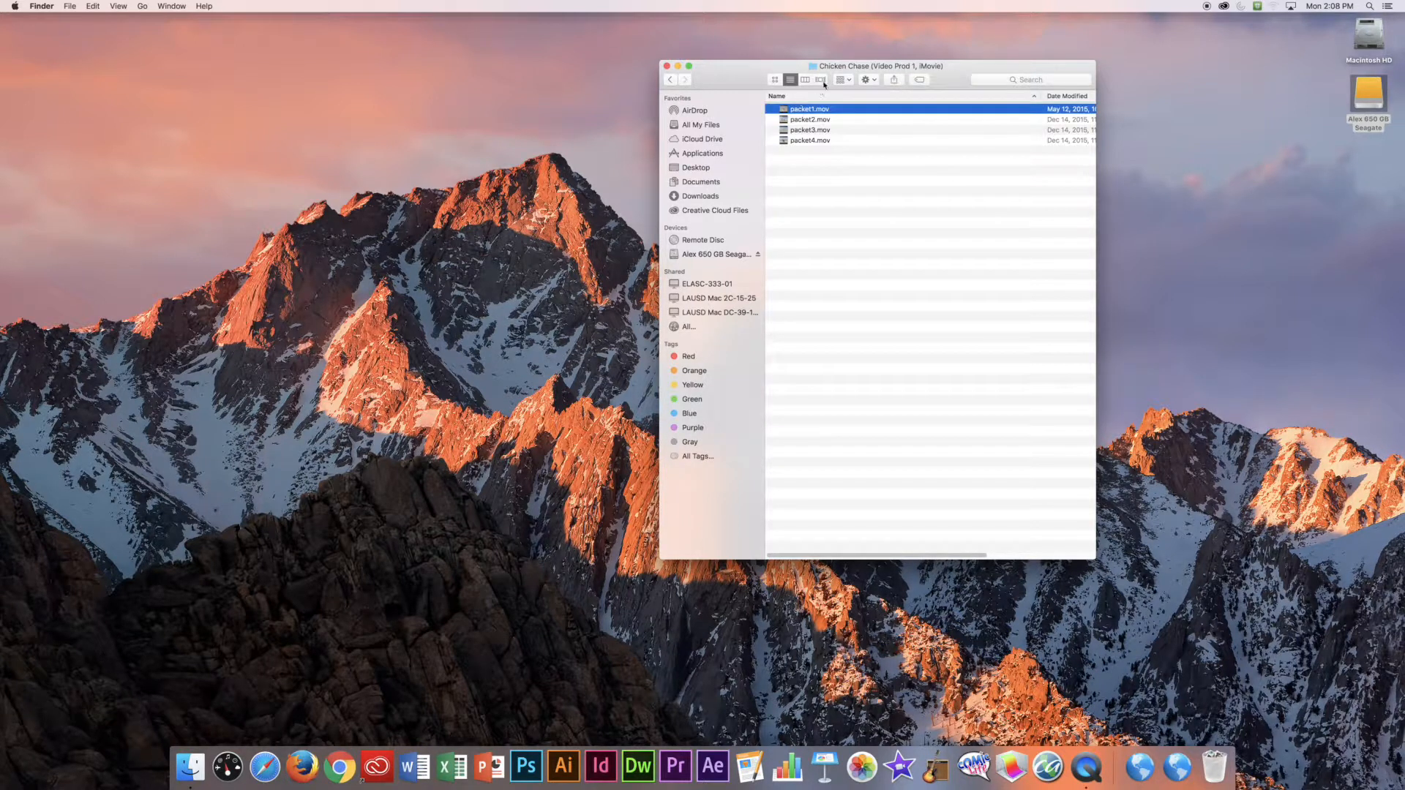
click(821, 79)
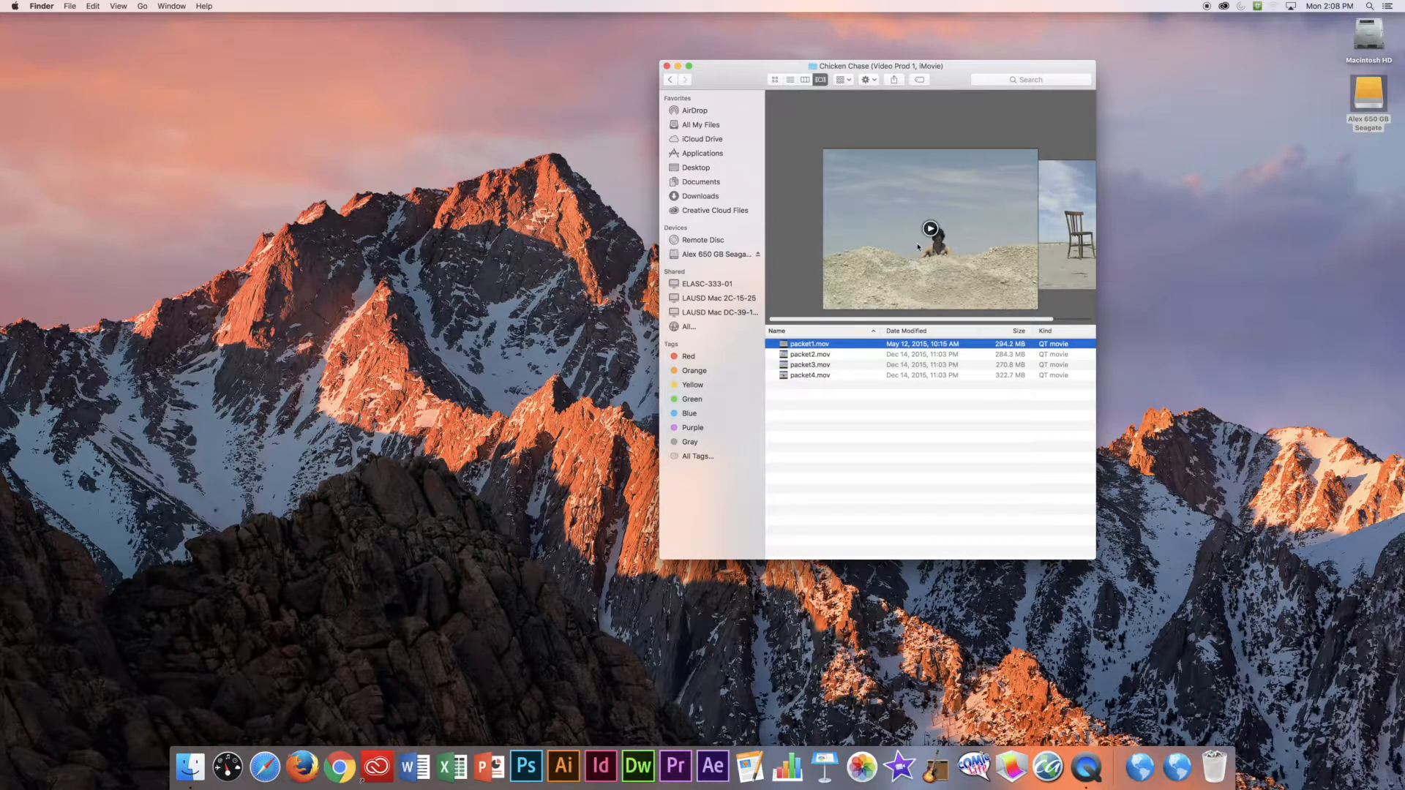
click(930, 229)
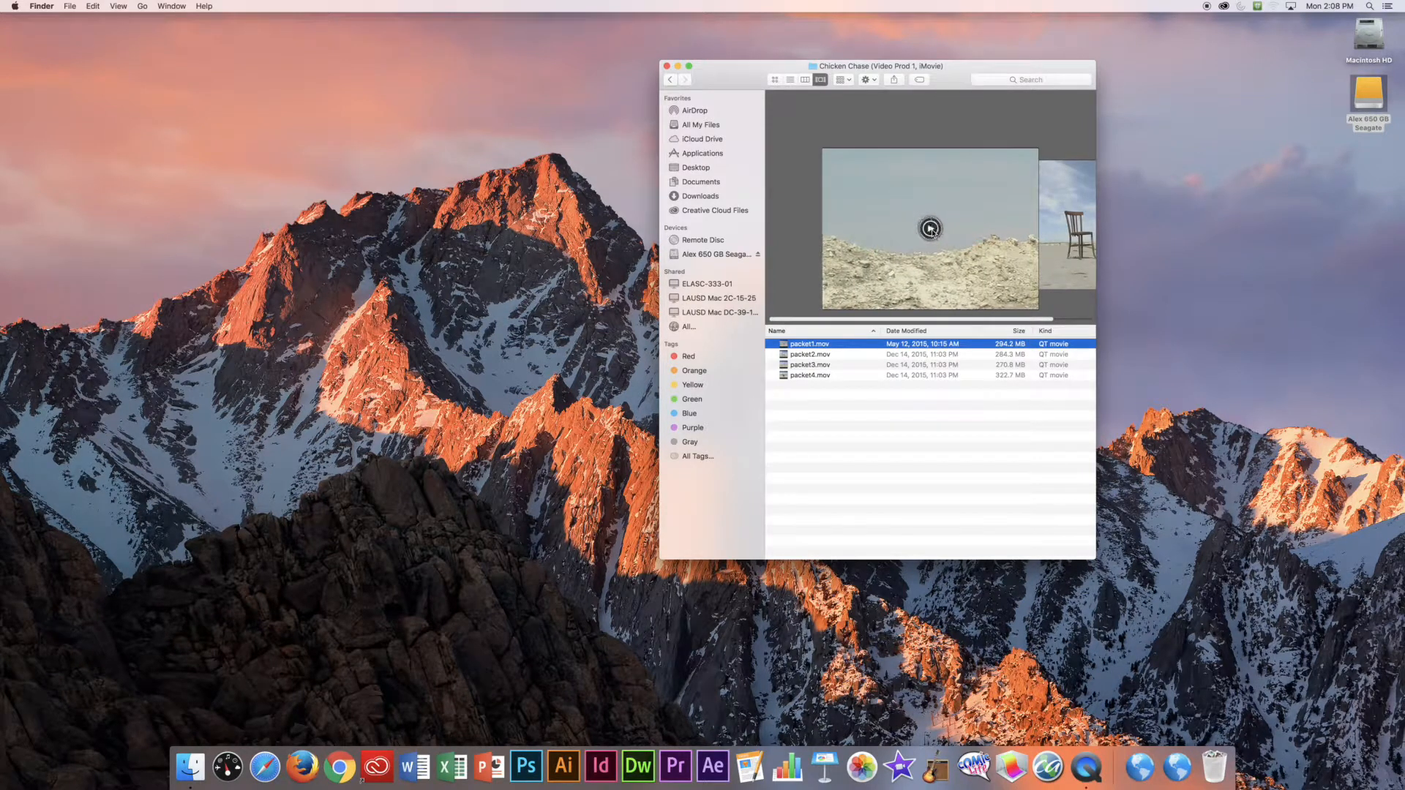
Step: Play the previews of packet2.mov, packet3.mov and packet4.mov
key(Down)
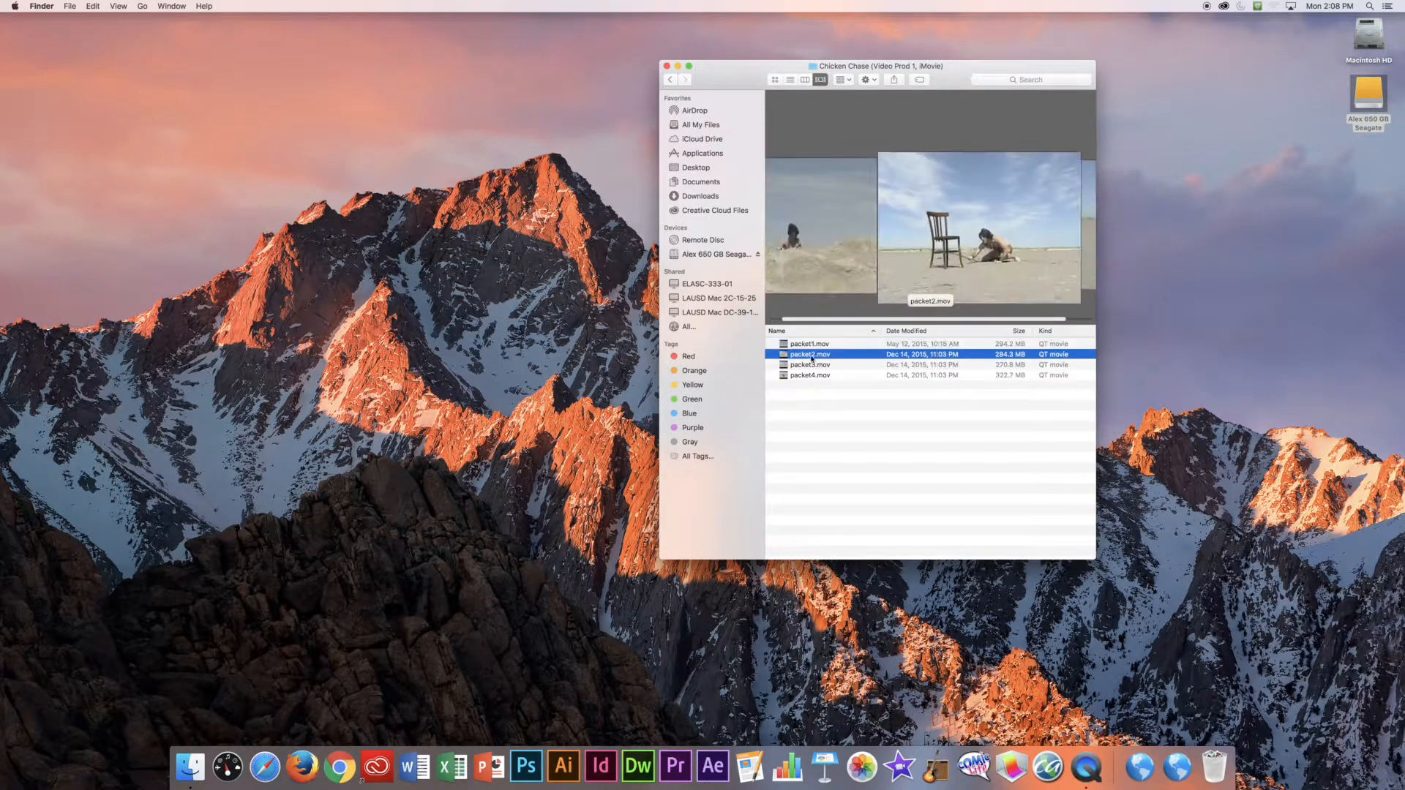
click(930, 229)
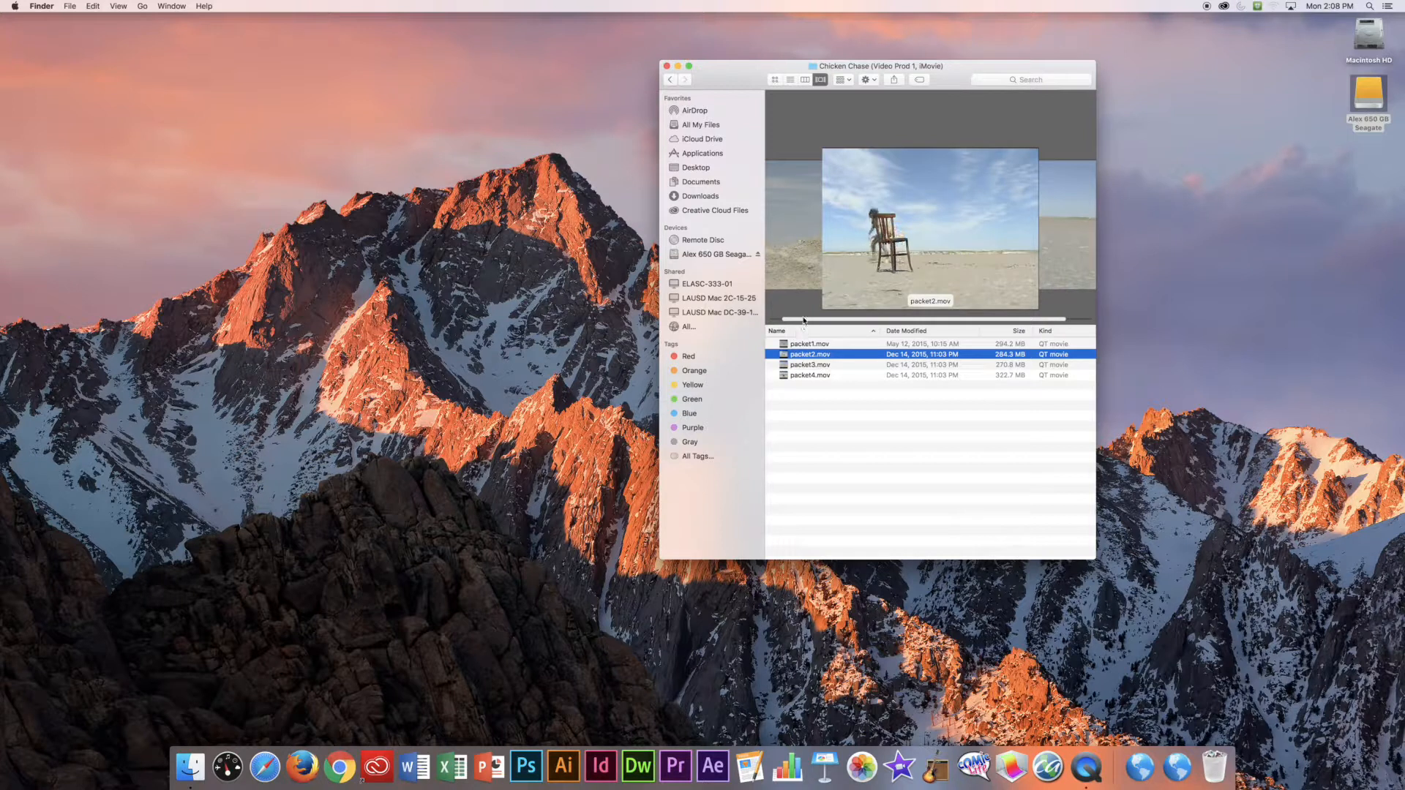
mouse_move(912, 246)
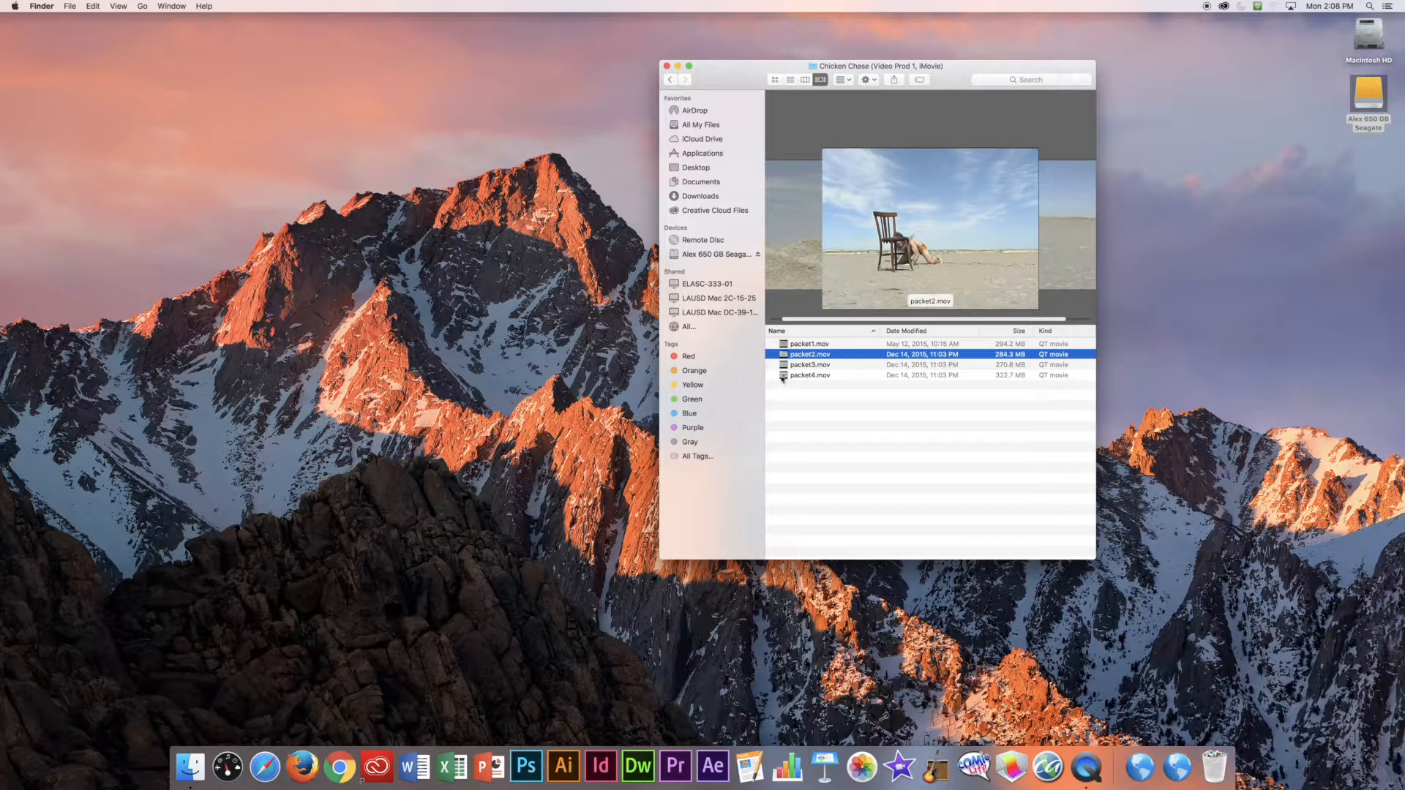
key(Down)
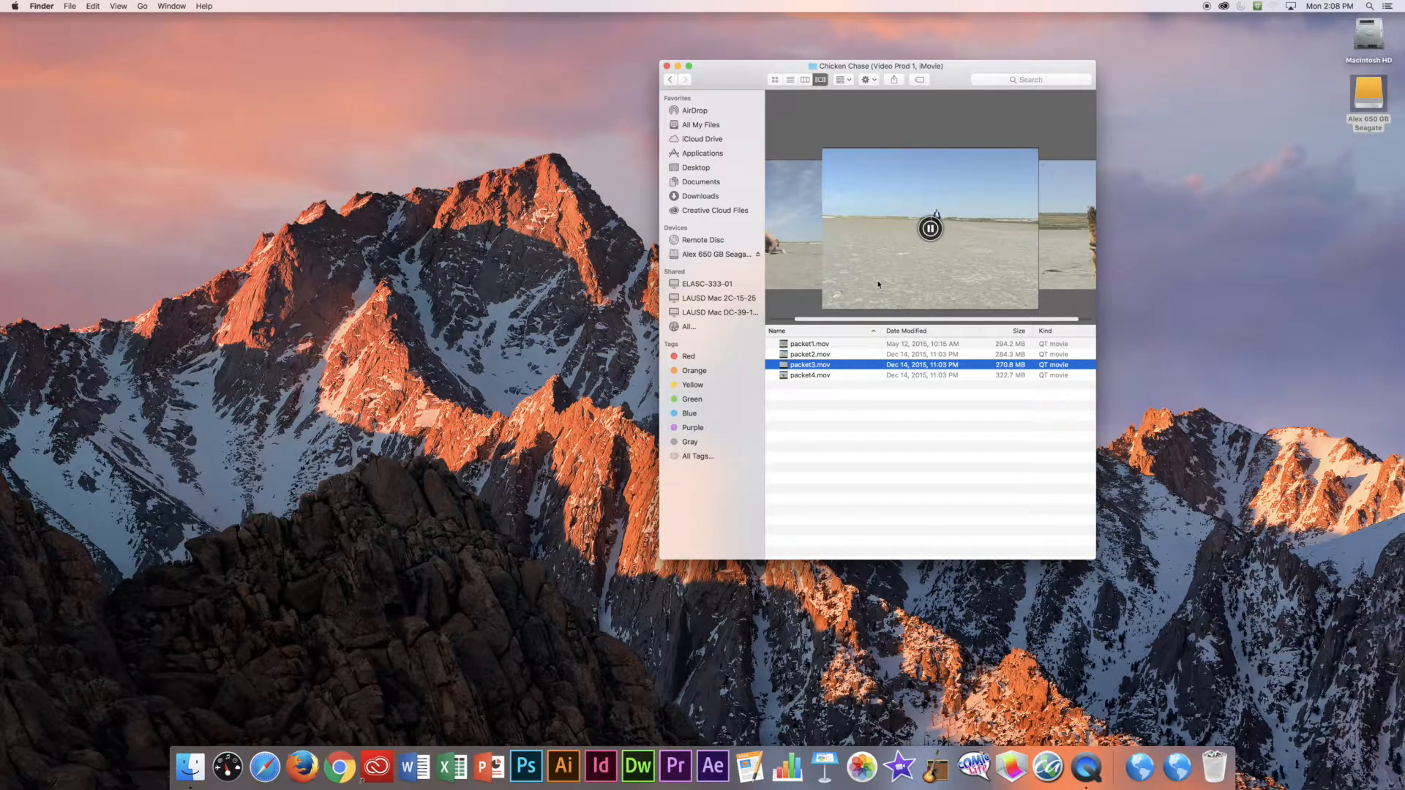
click(791, 378)
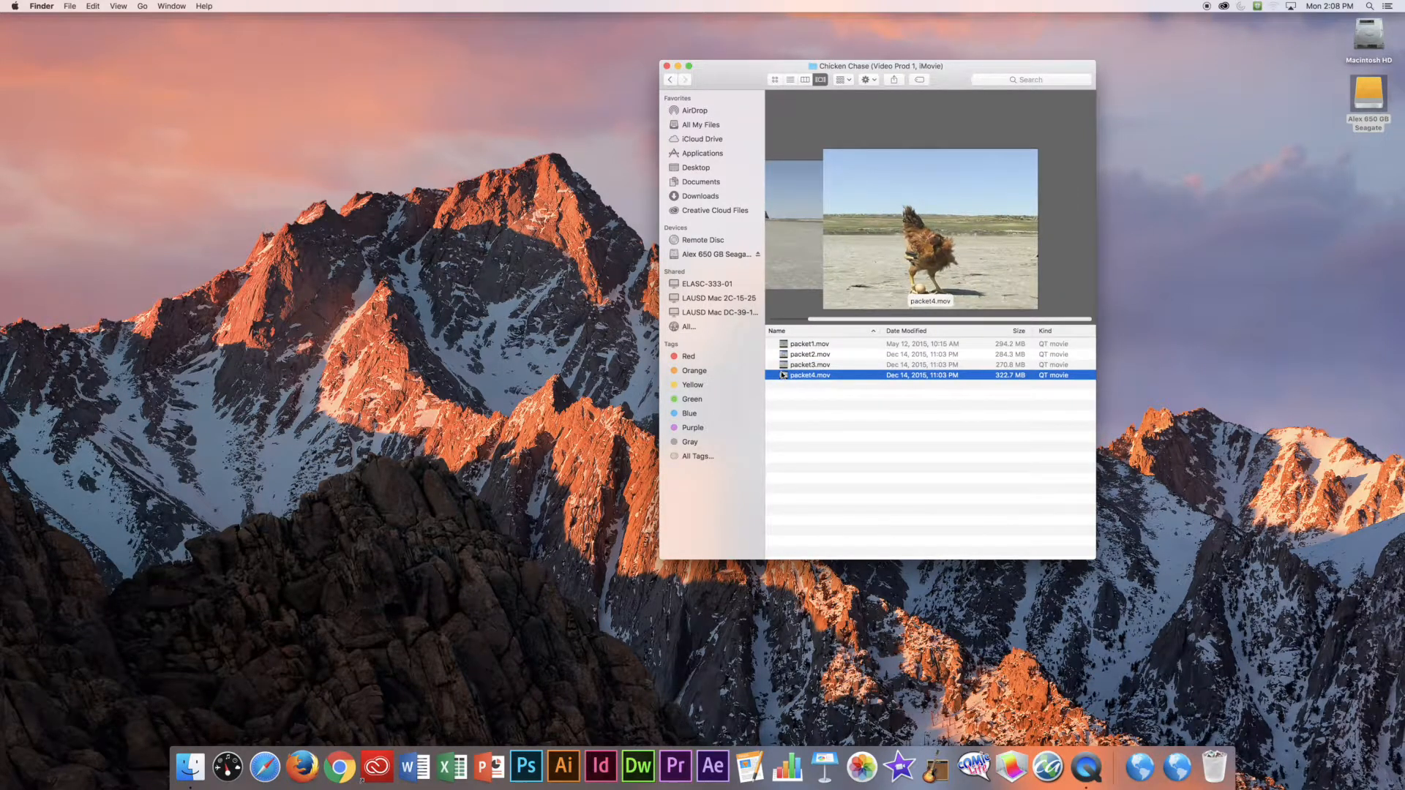
click(930, 228)
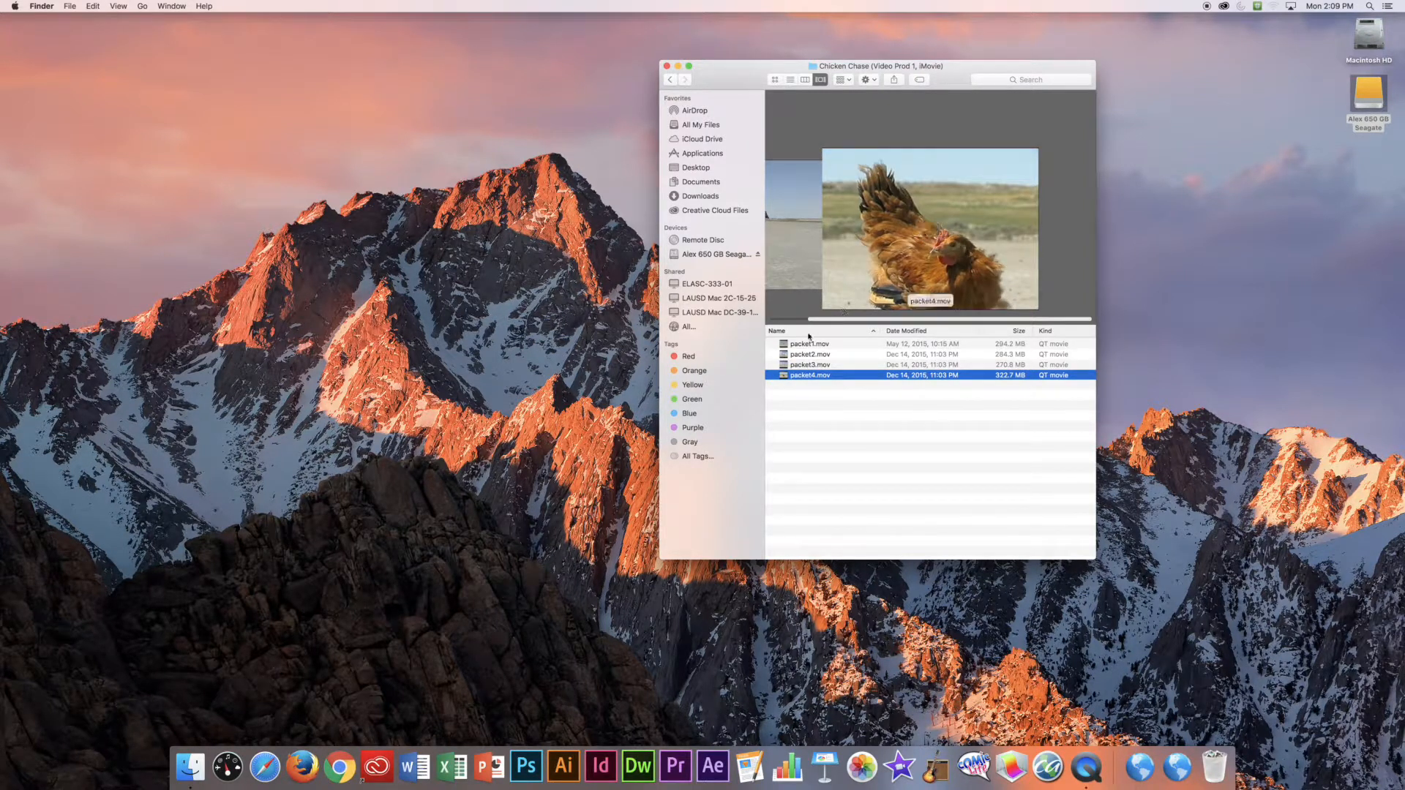
Step: Go back through the thumbnails of the four packet clips to compare the shots and characters in each
key(Up)
key(Up)
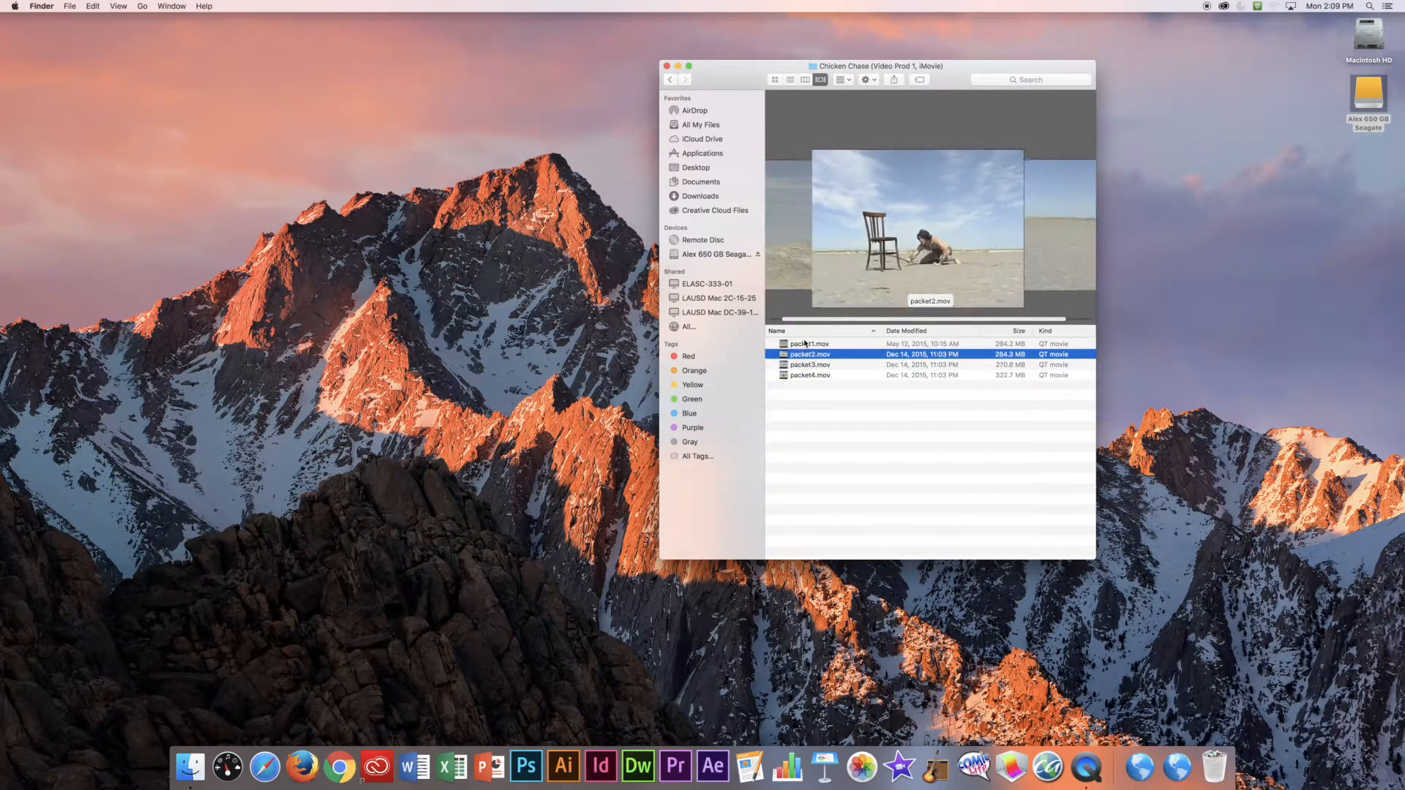
click(800, 365)
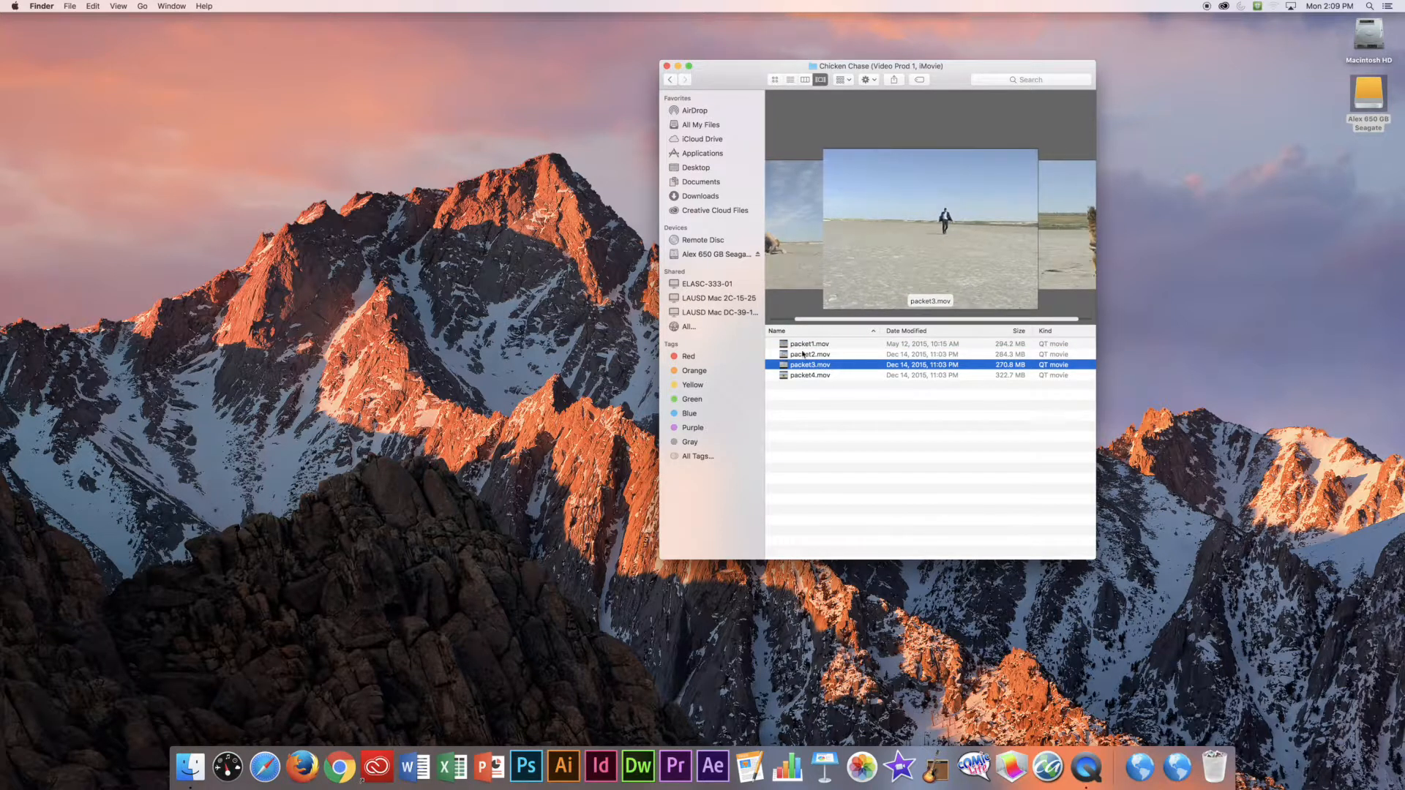
click(801, 357)
key(Up)
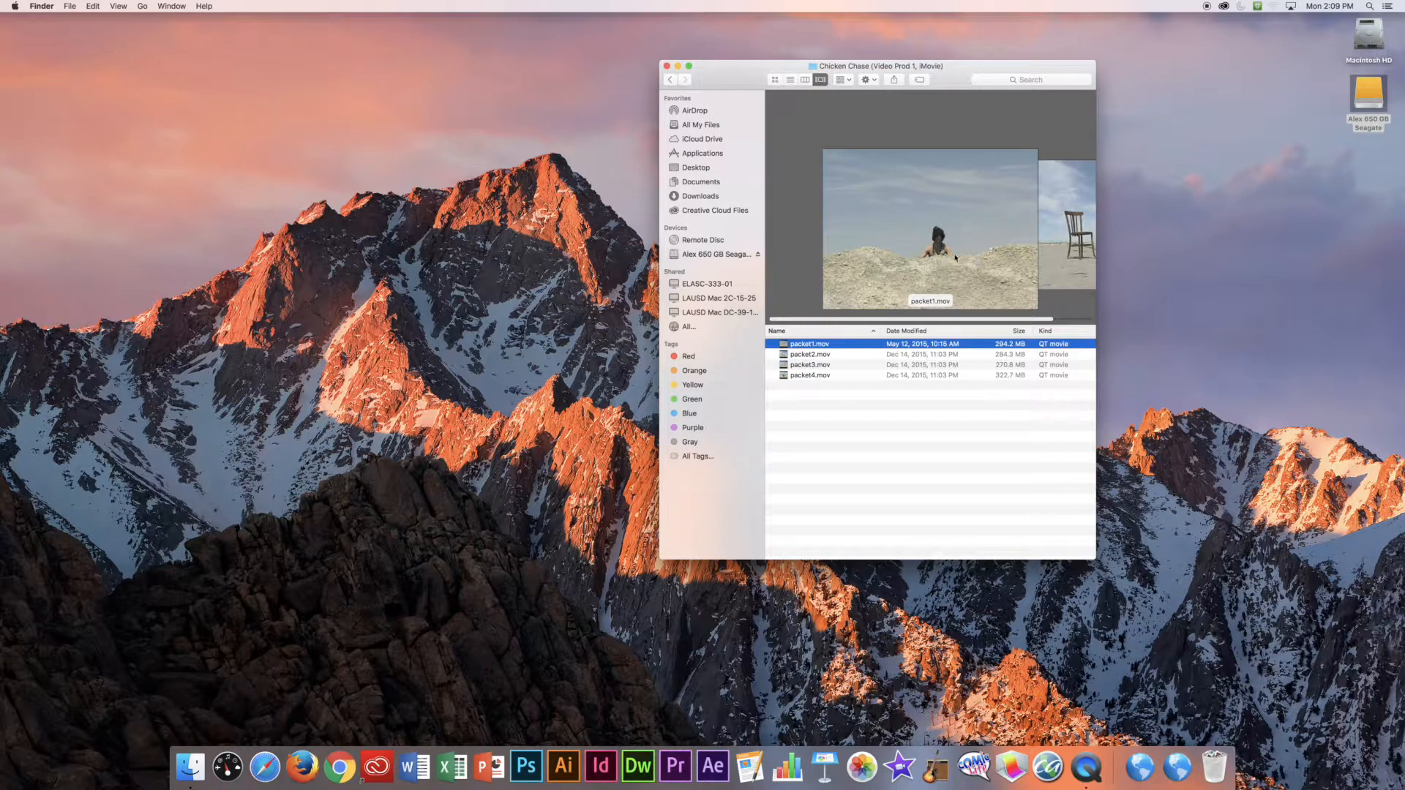
mouse_move(955, 257)
click(824, 355)
click(819, 366)
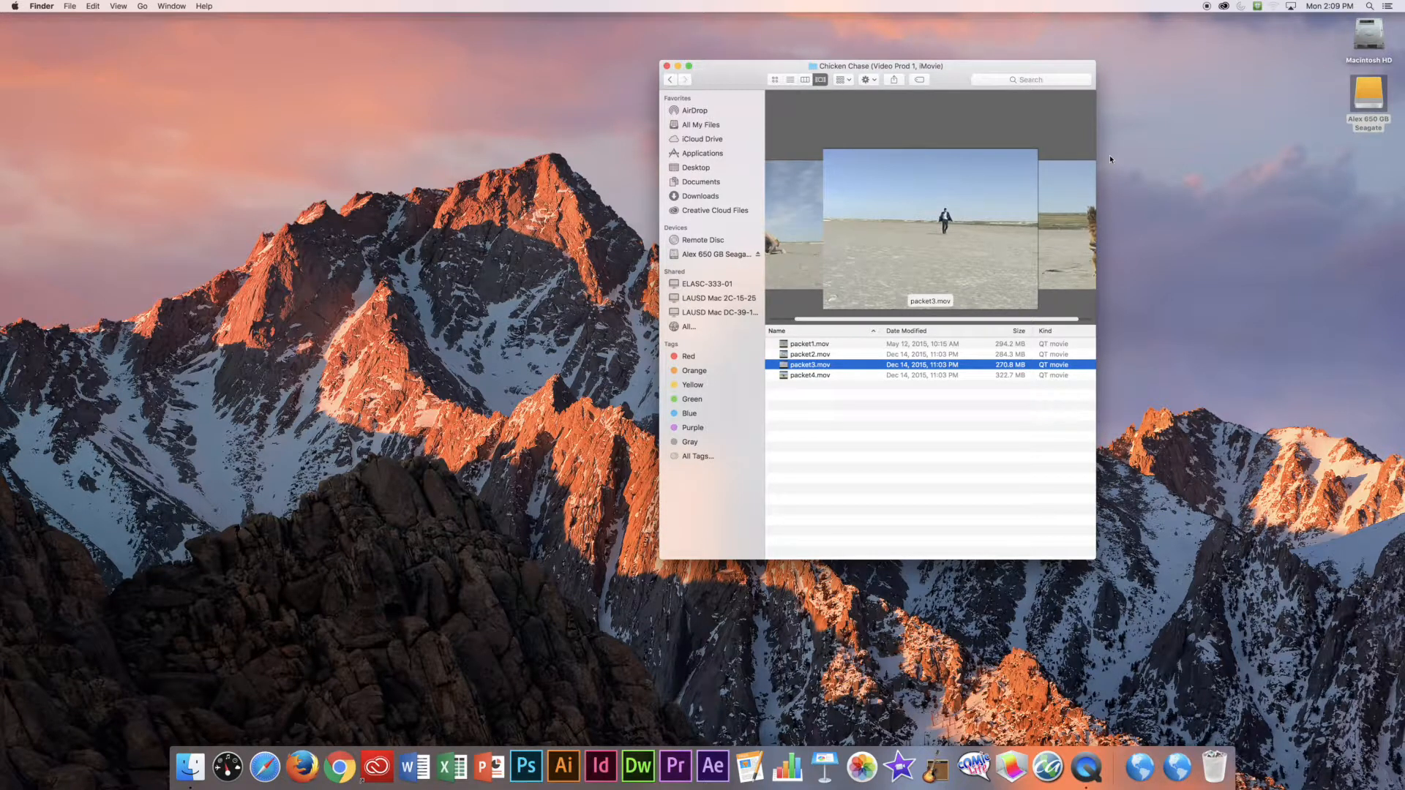
mouse_move(1026, 218)
click(783, 344)
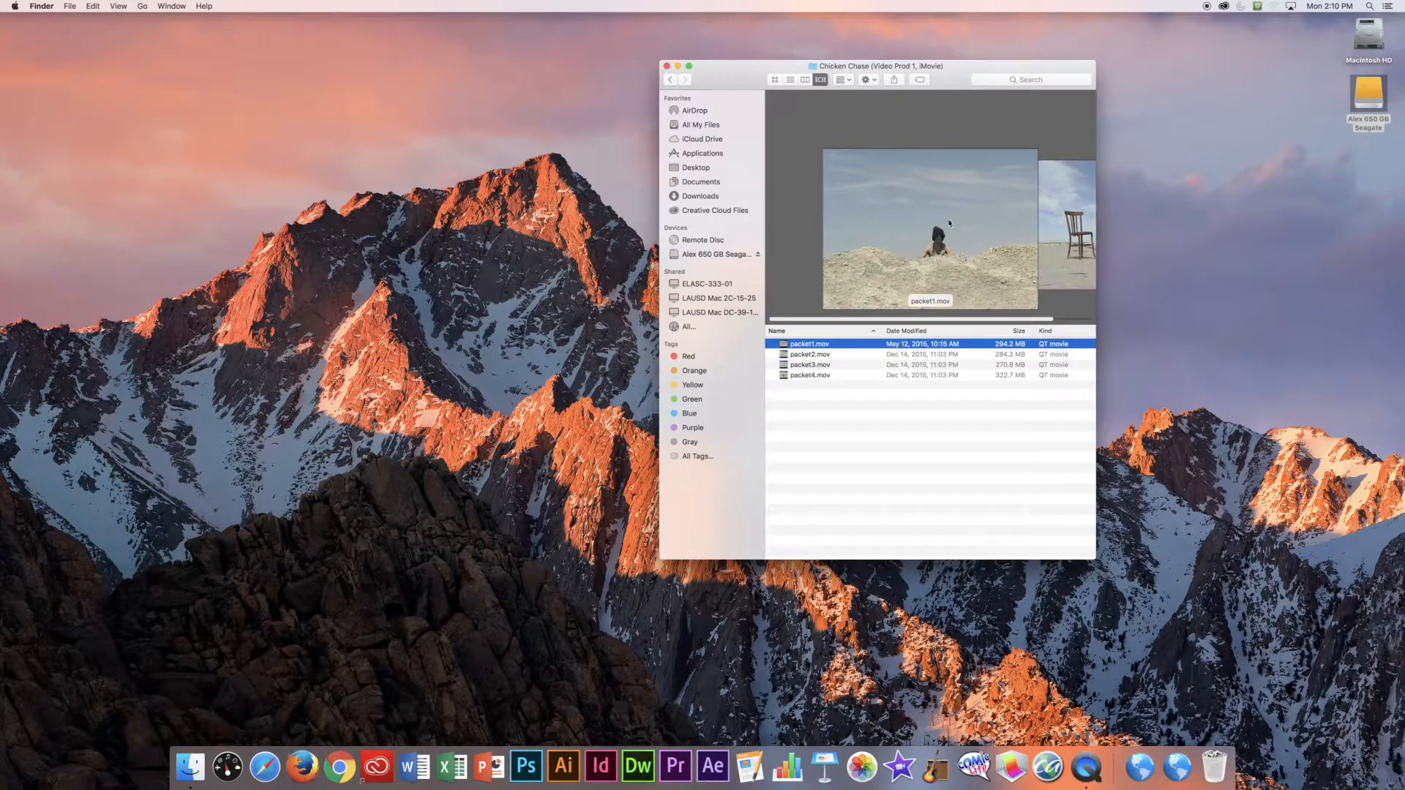
mouse_move(930, 229)
click(836, 376)
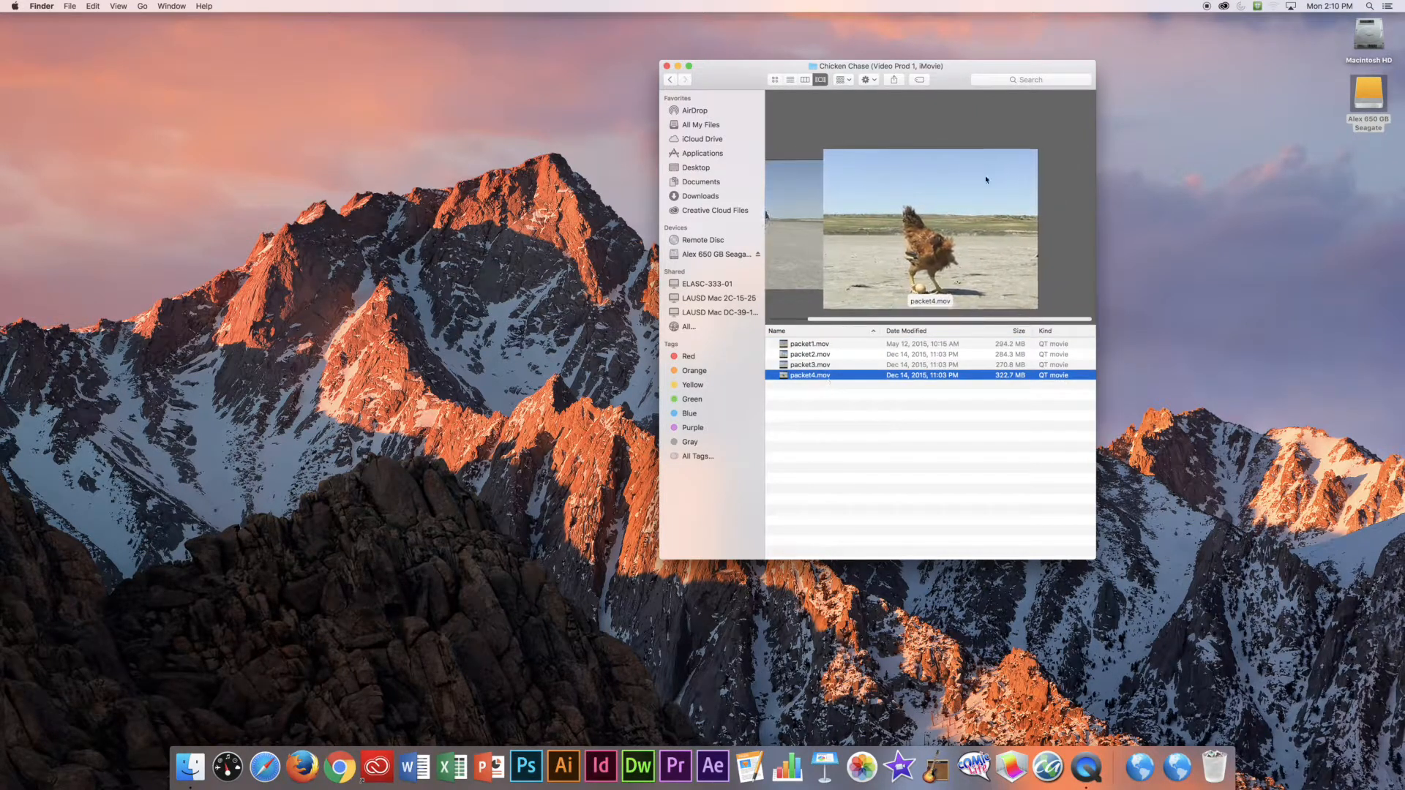
mouse_move(971, 211)
click(840, 365)
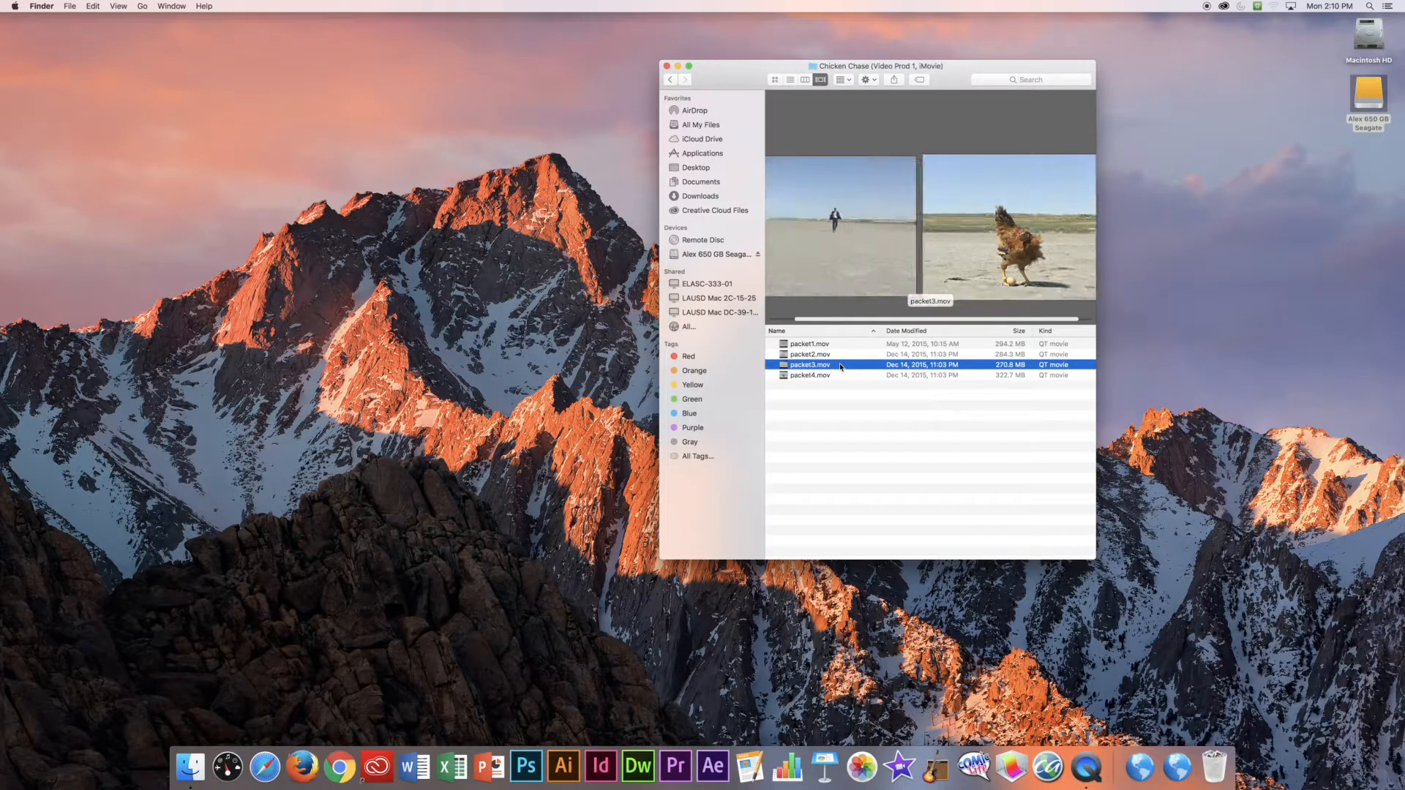
click(829, 354)
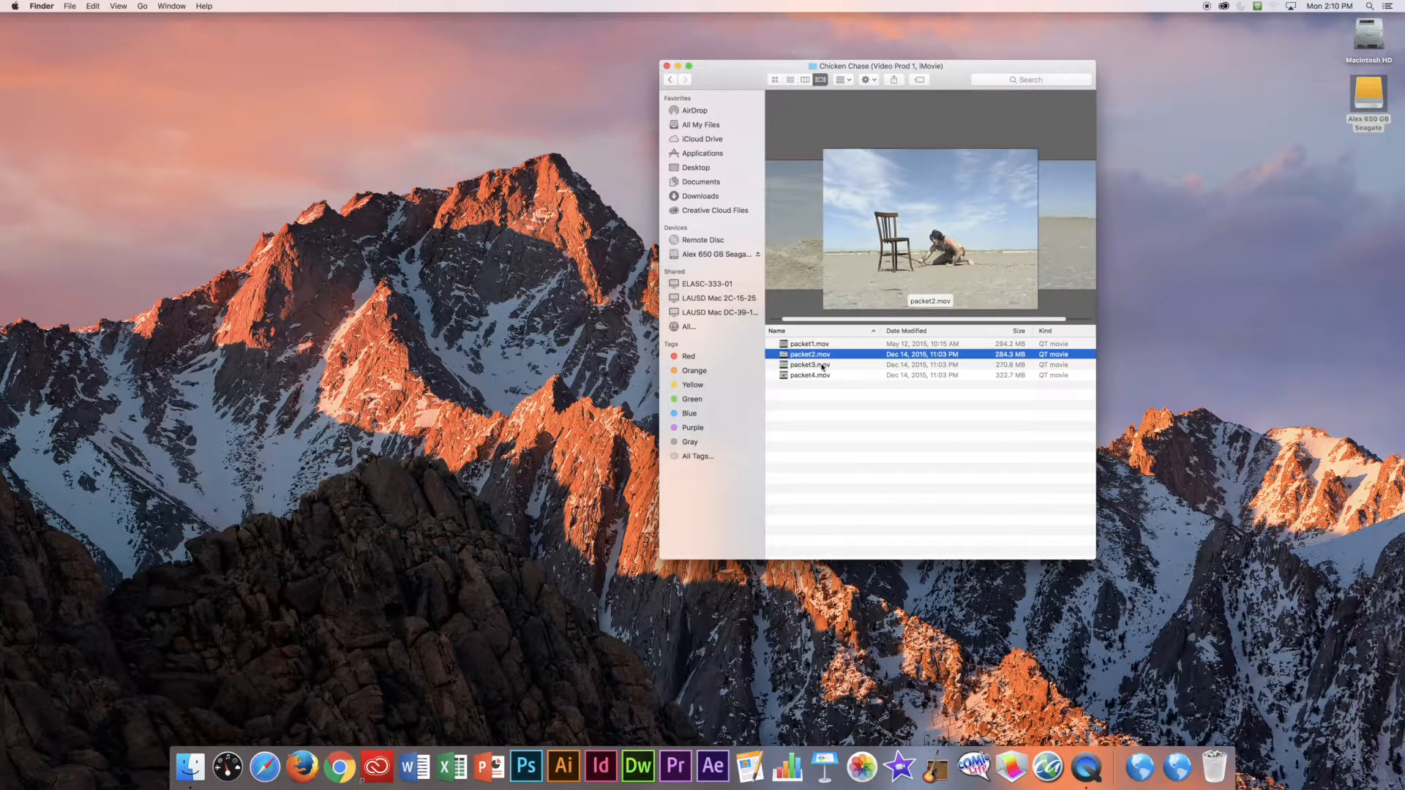
mouse_move(1028, 170)
Step: Minimize the Chicken Chase folder window and switch to iMovie
click(677, 67)
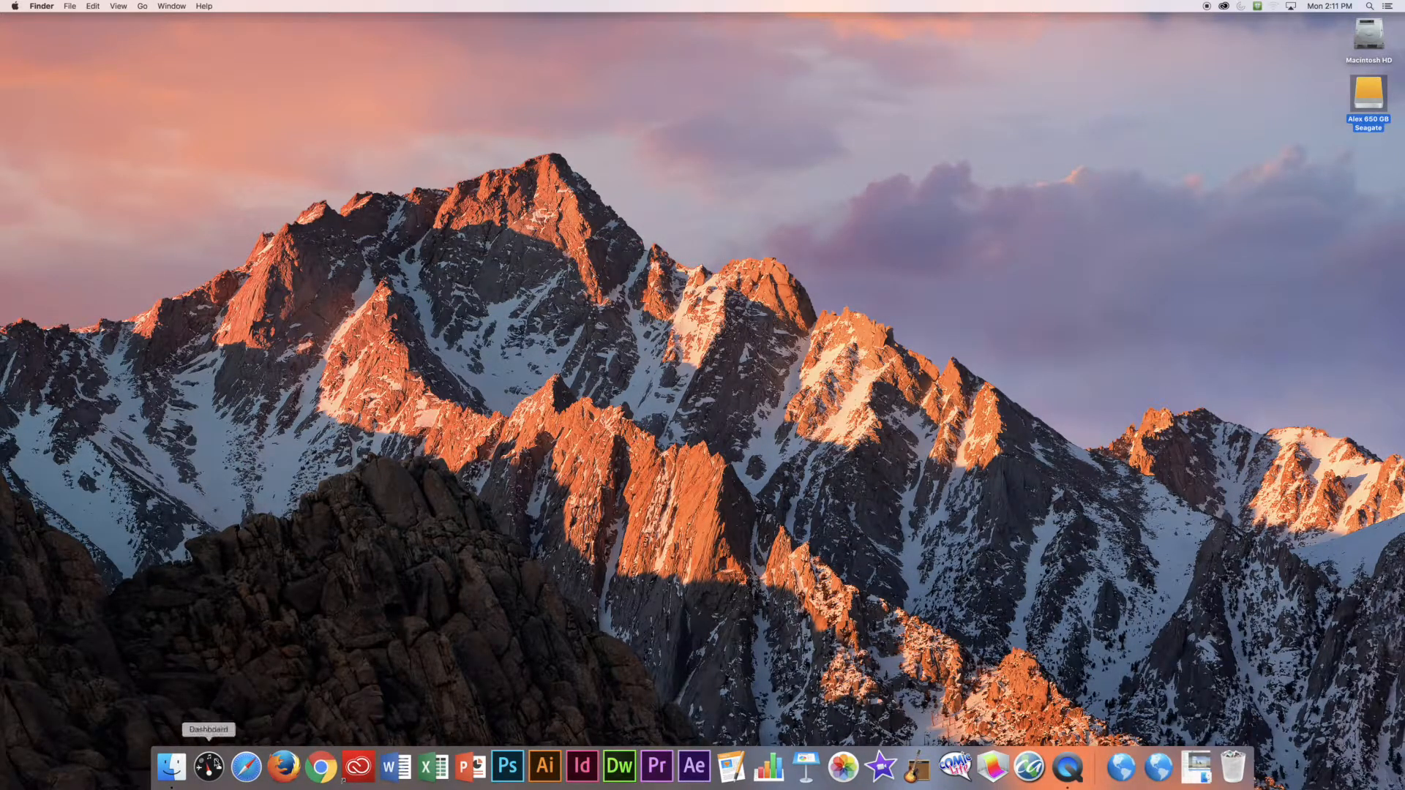
click(883, 768)
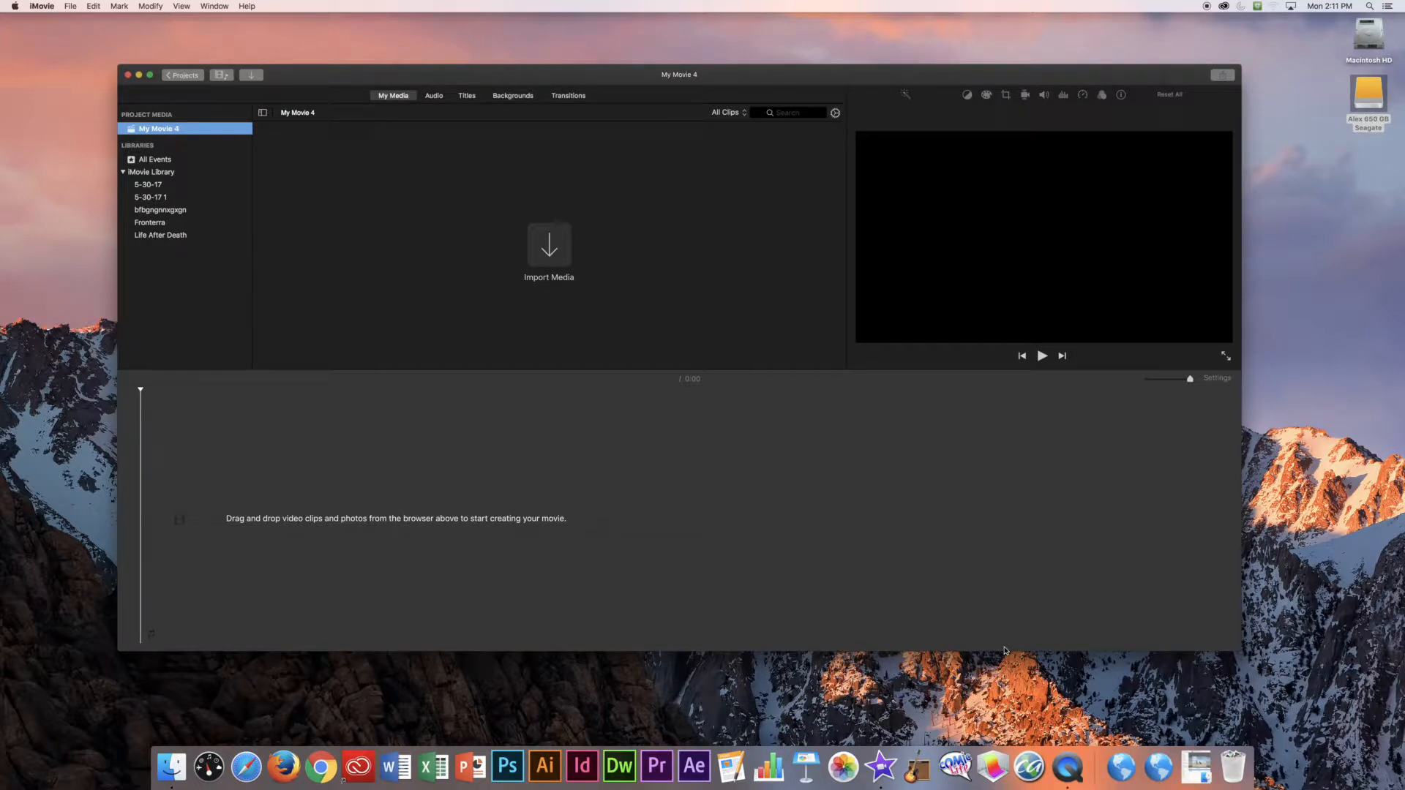
Step: Check the media in several library events, including Fronterra, Life After Death and 5-30-17 1
click(153, 224)
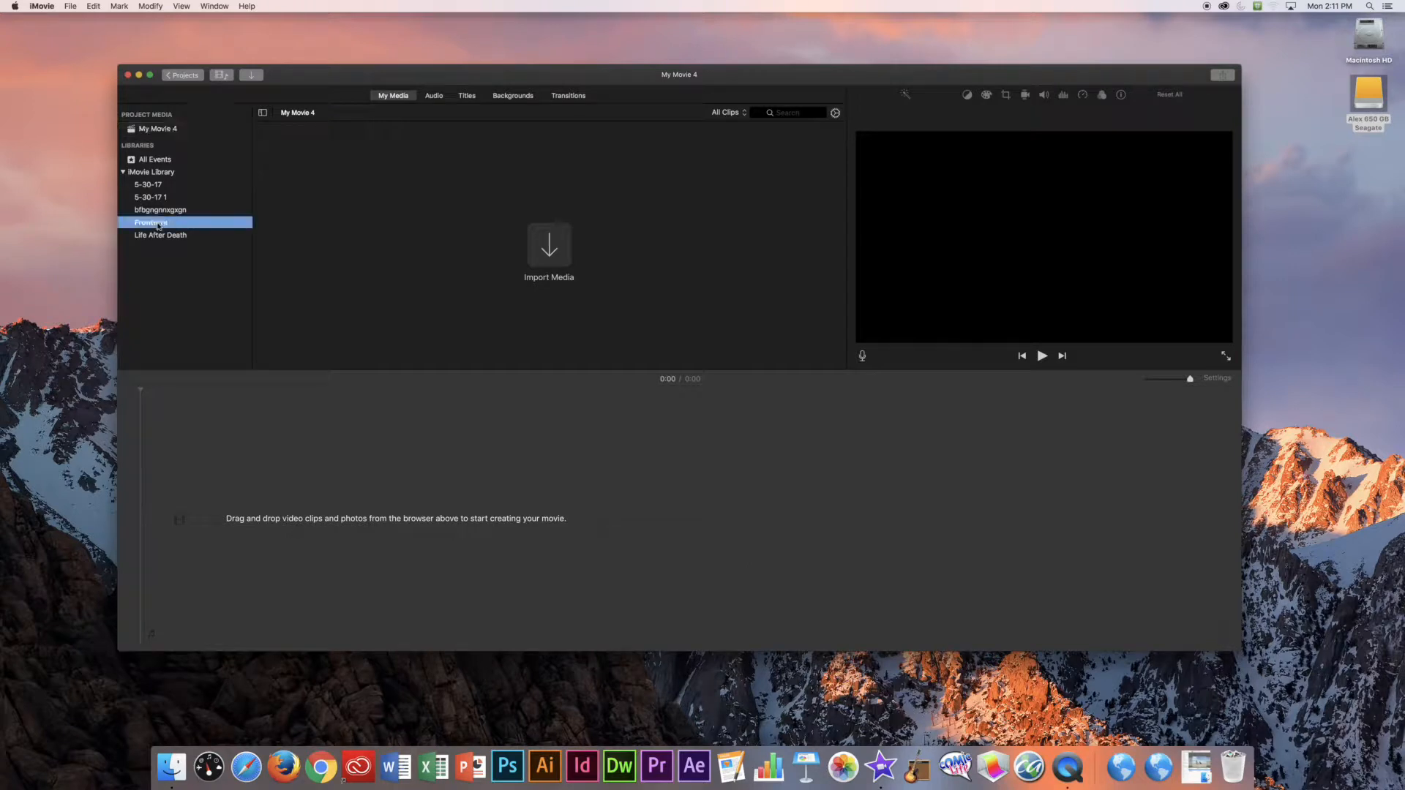
click(163, 210)
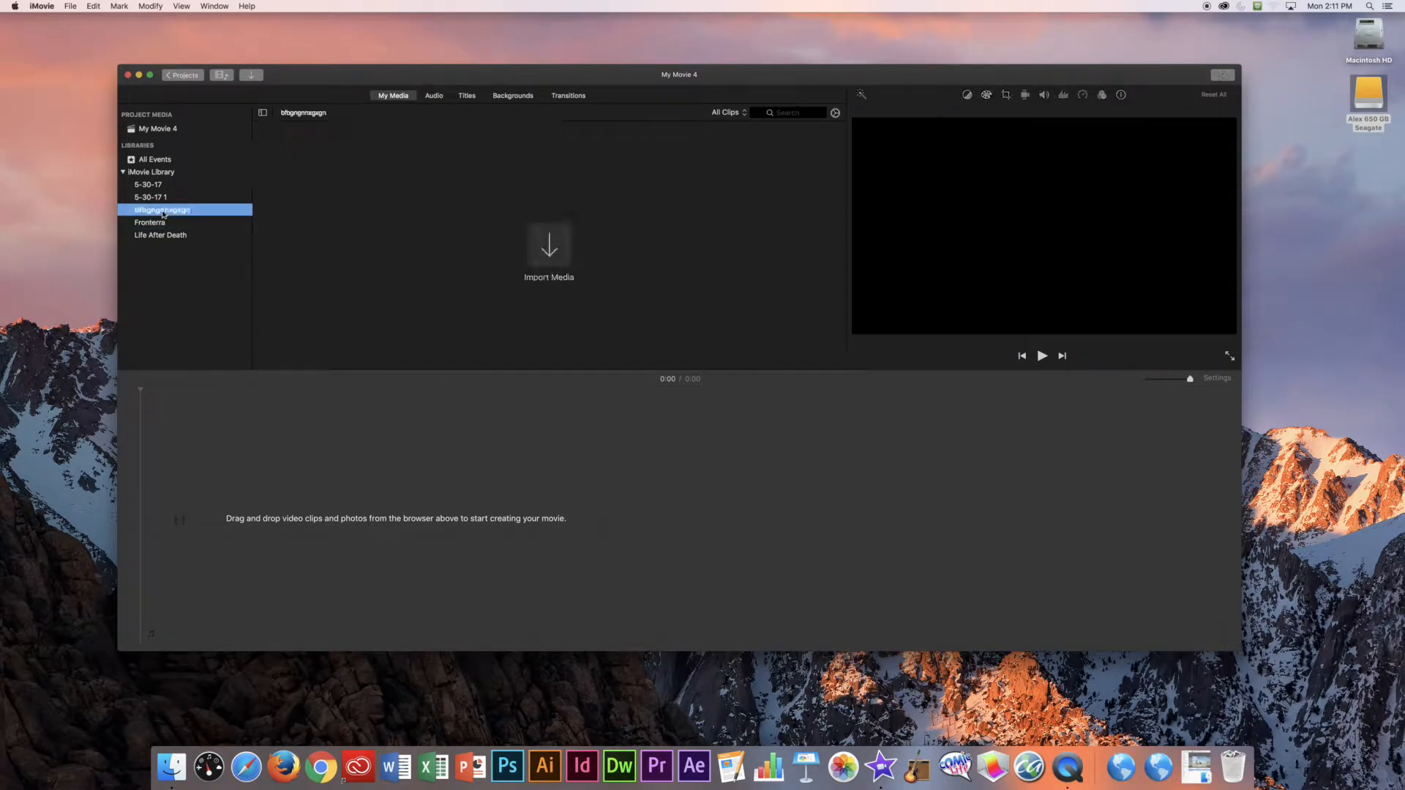
click(162, 236)
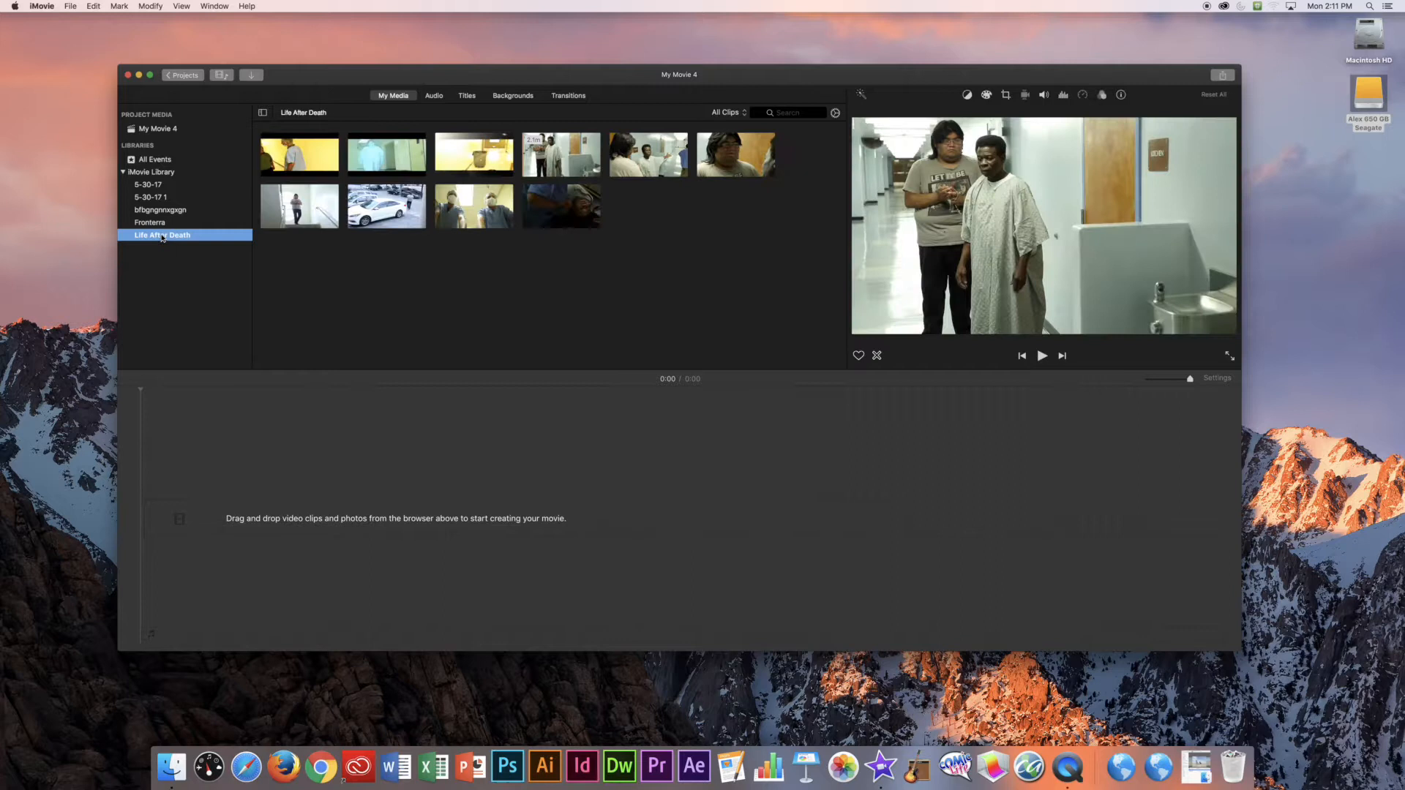
click(162, 196)
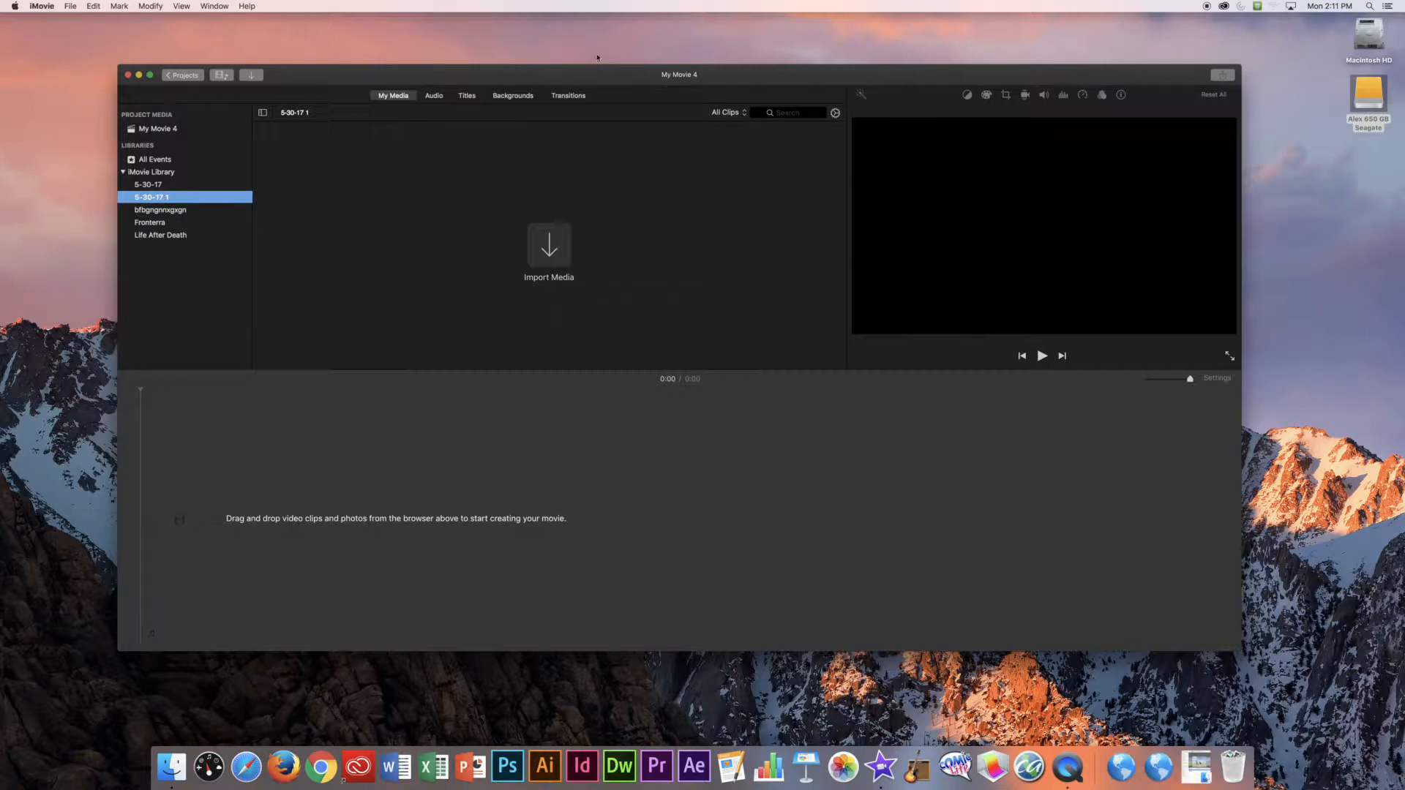
click(807, 691)
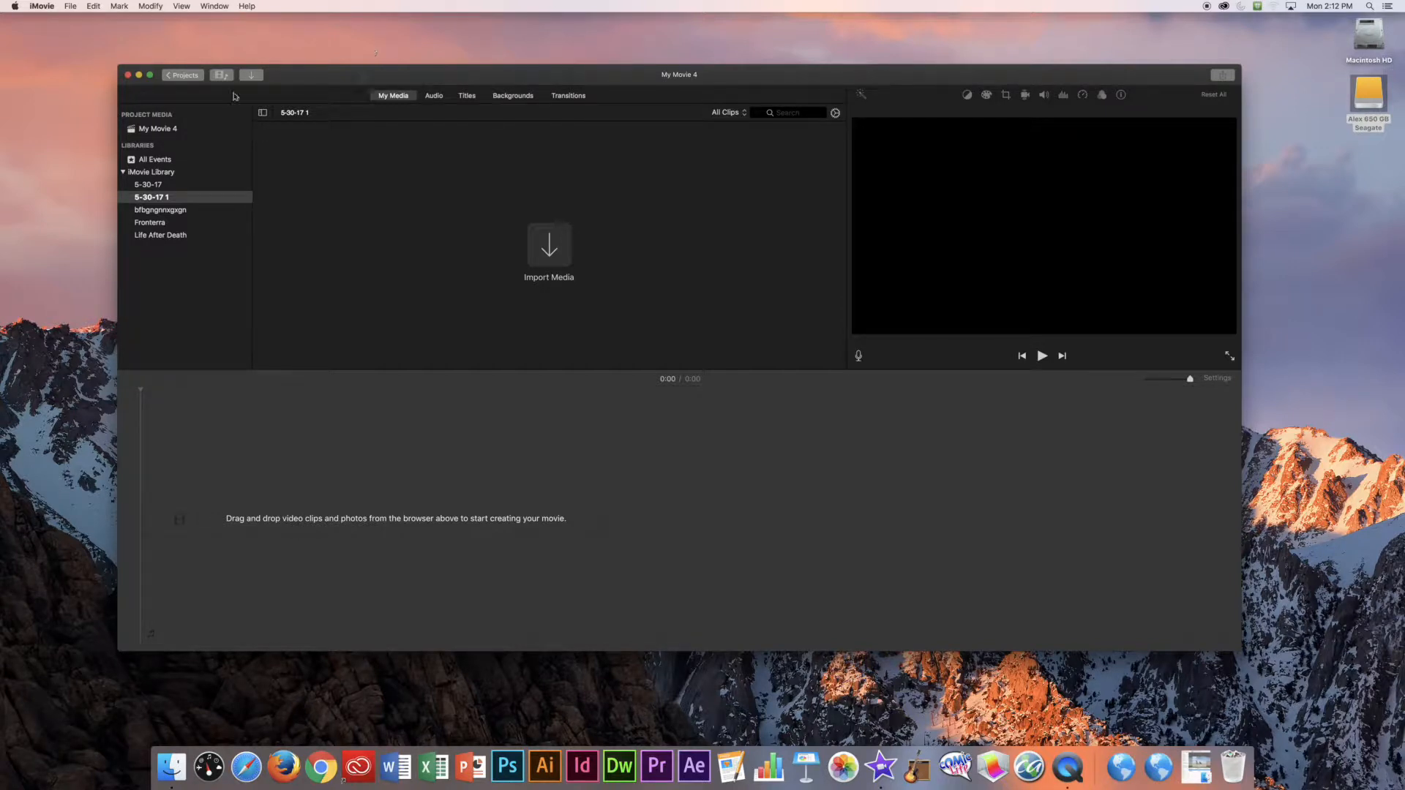
Step: Examine the contents of the whole iMovie Library and of each event listed under it
click(154, 173)
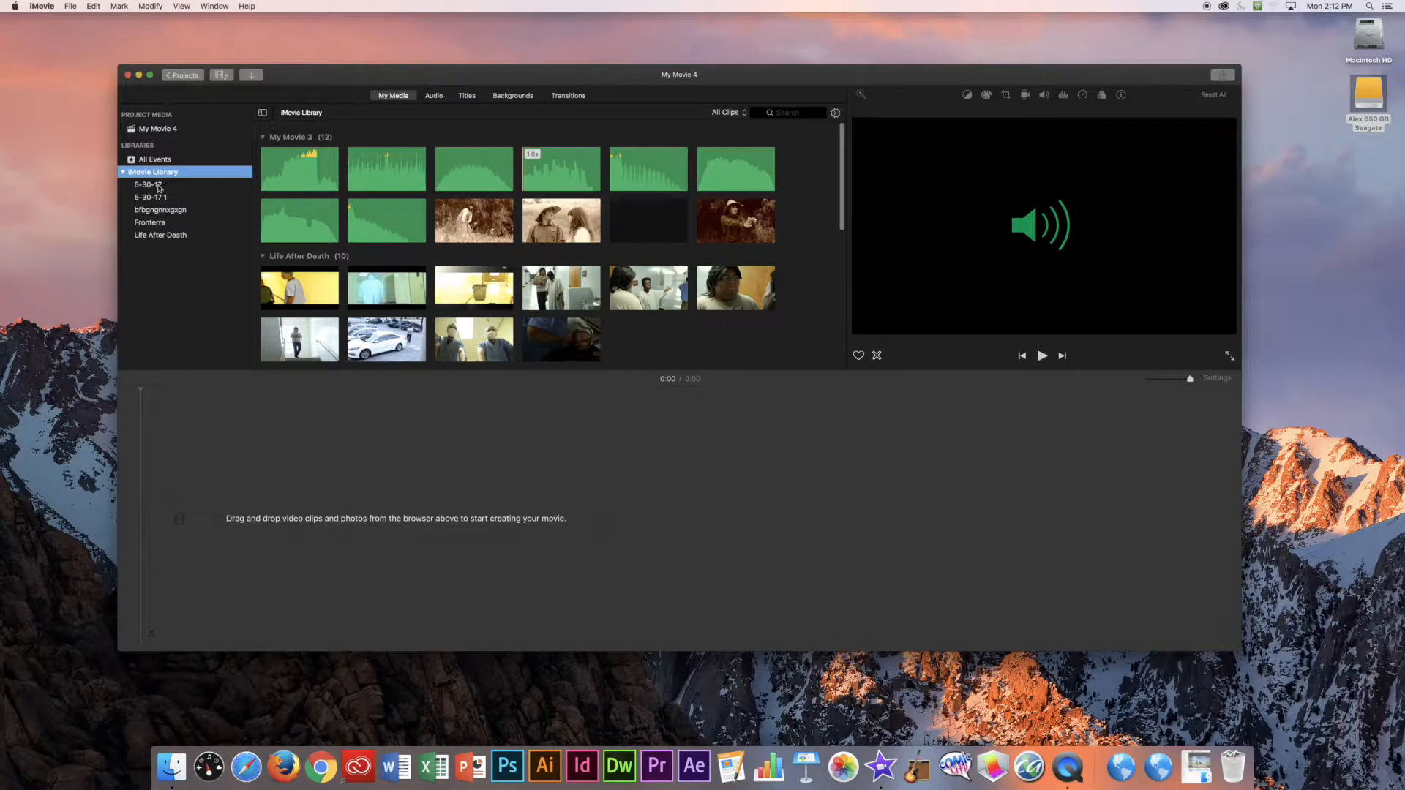
click(150, 185)
click(163, 199)
click(164, 210)
click(167, 223)
click(168, 237)
click(171, 222)
click(174, 212)
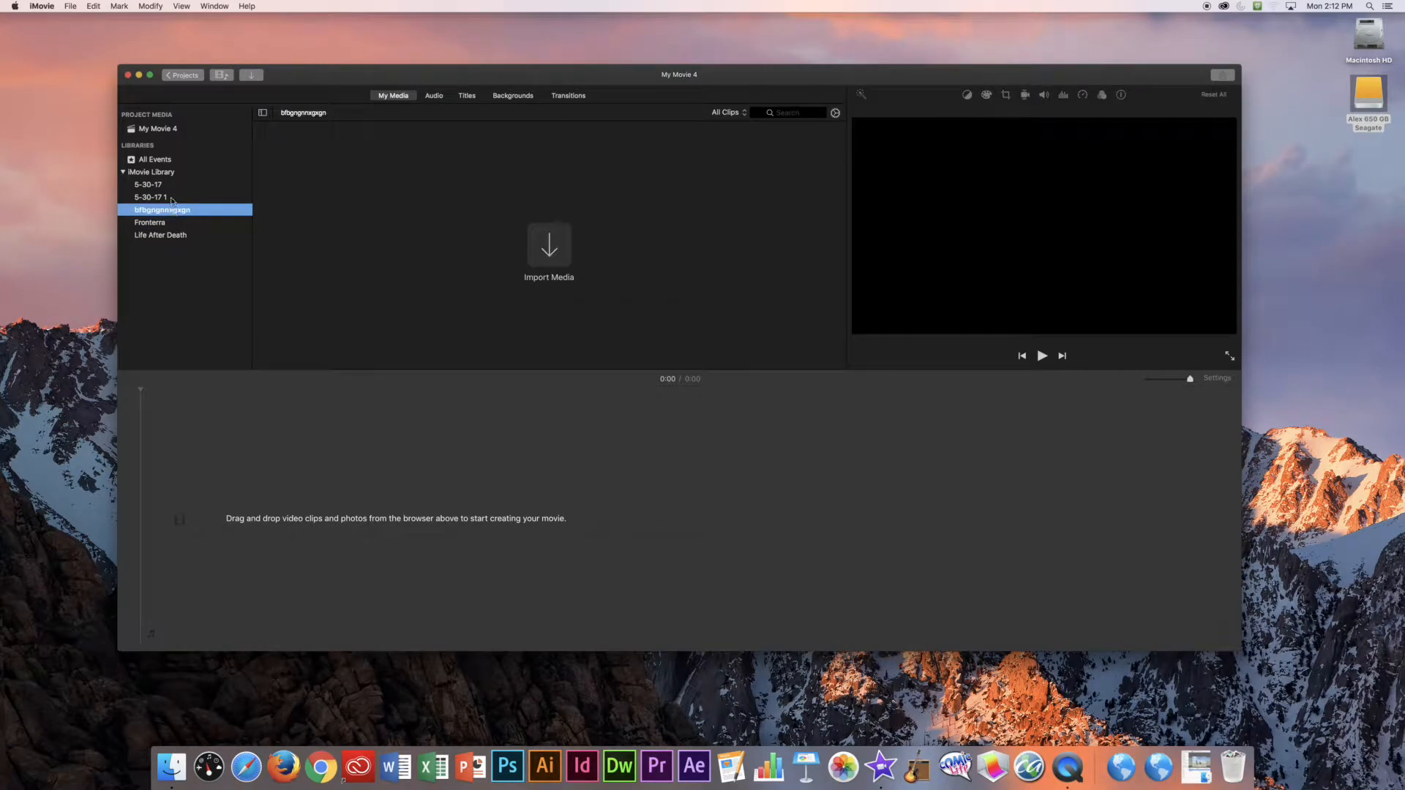
click(171, 198)
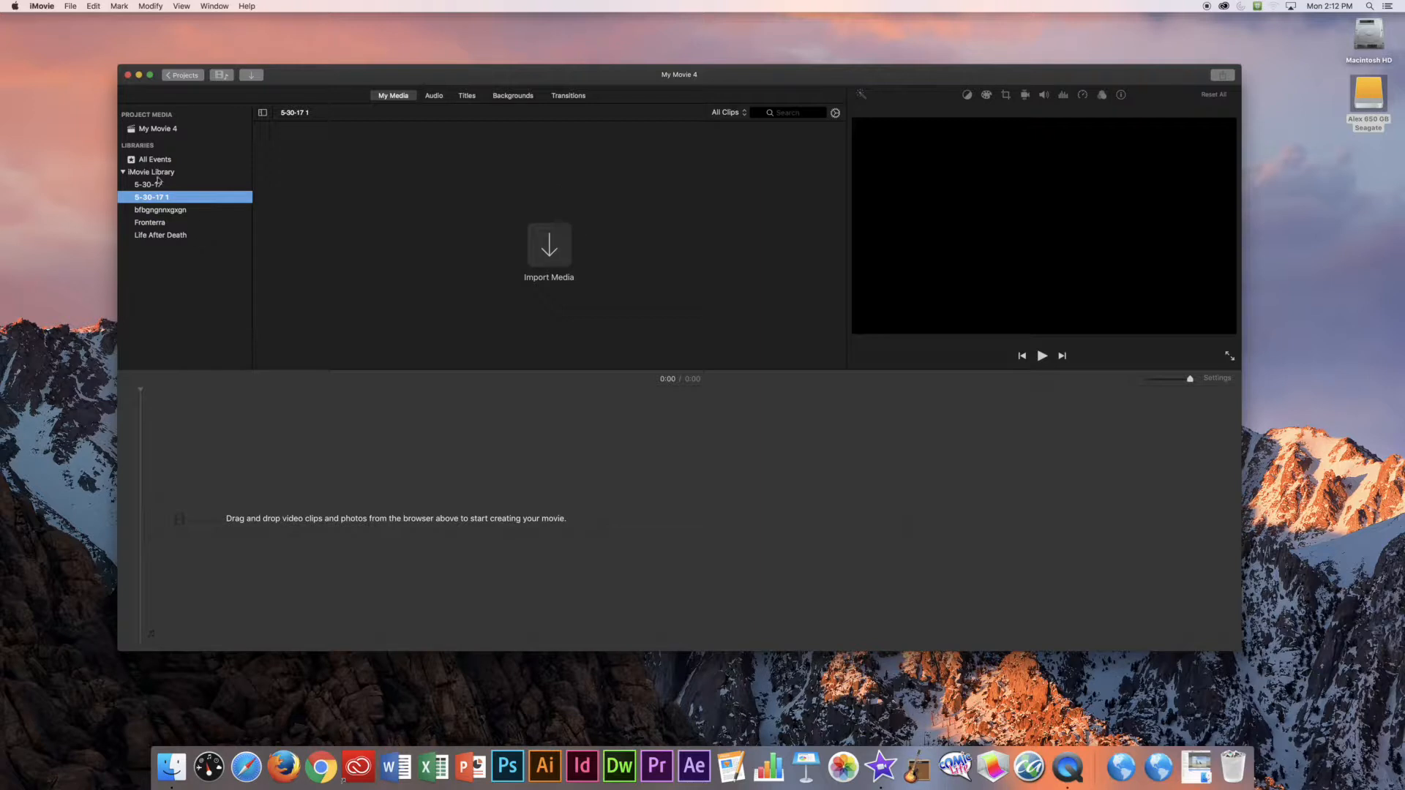
click(147, 174)
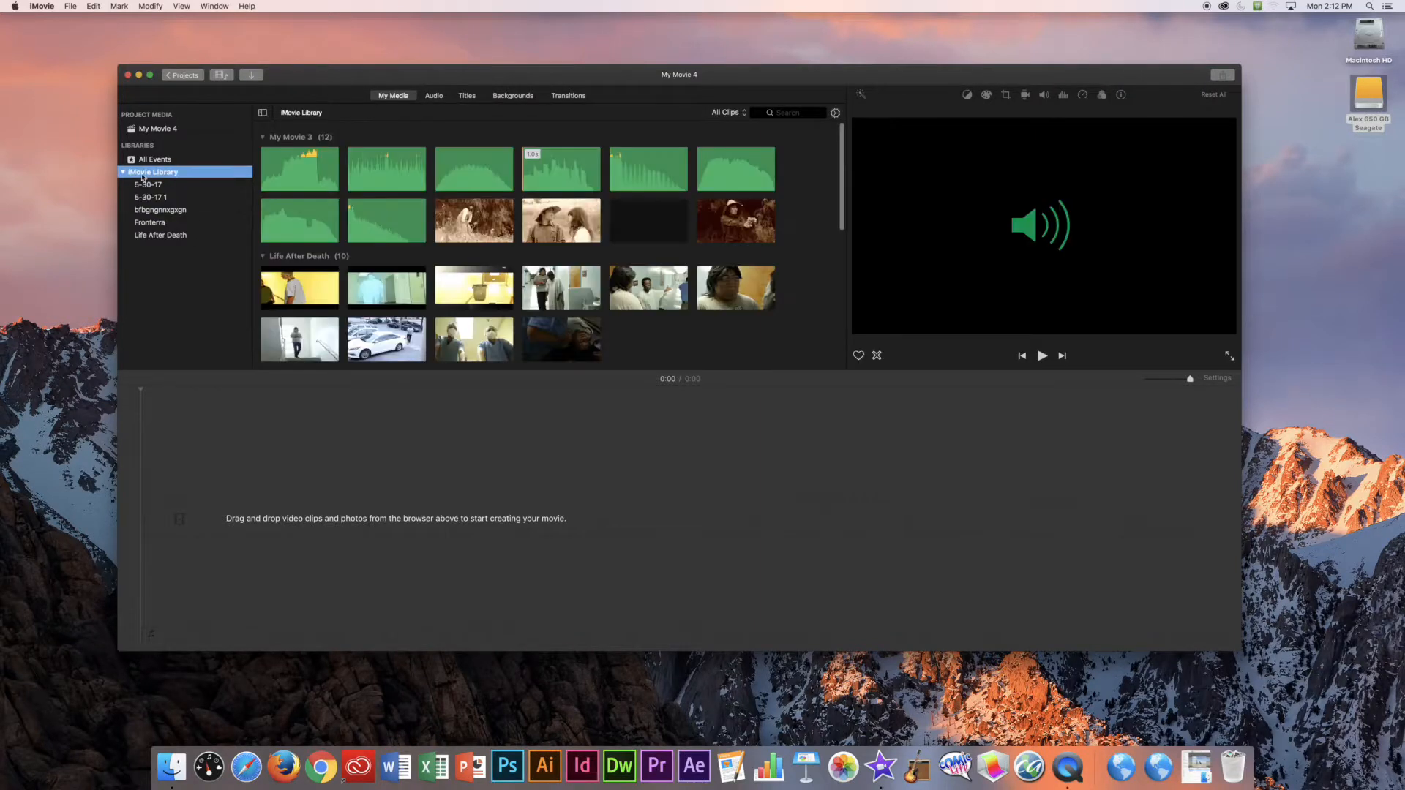
Step: Create a new event in the iMovie Library and name it Chicken_Chase_ followed by the editor's first name
right_click(160, 258)
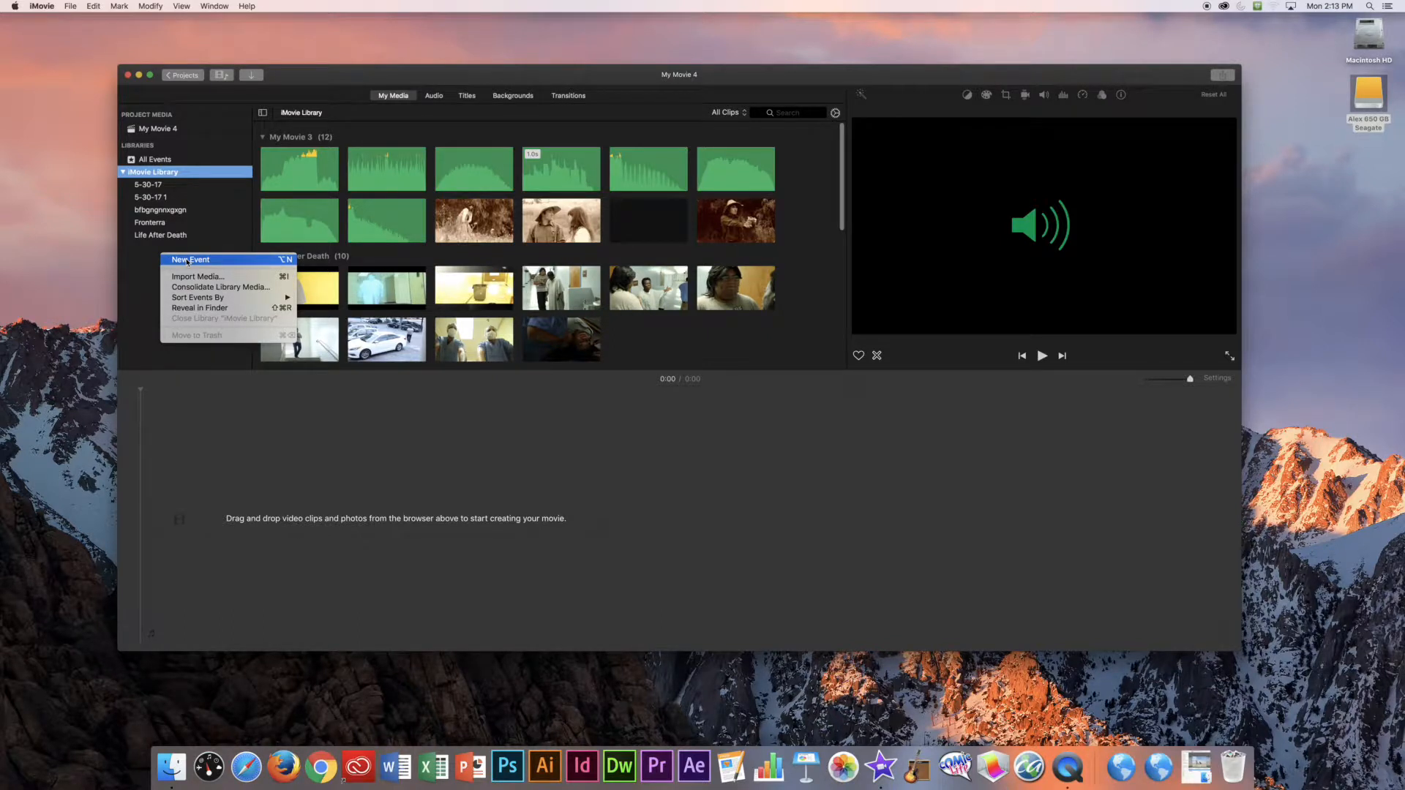
click(188, 260)
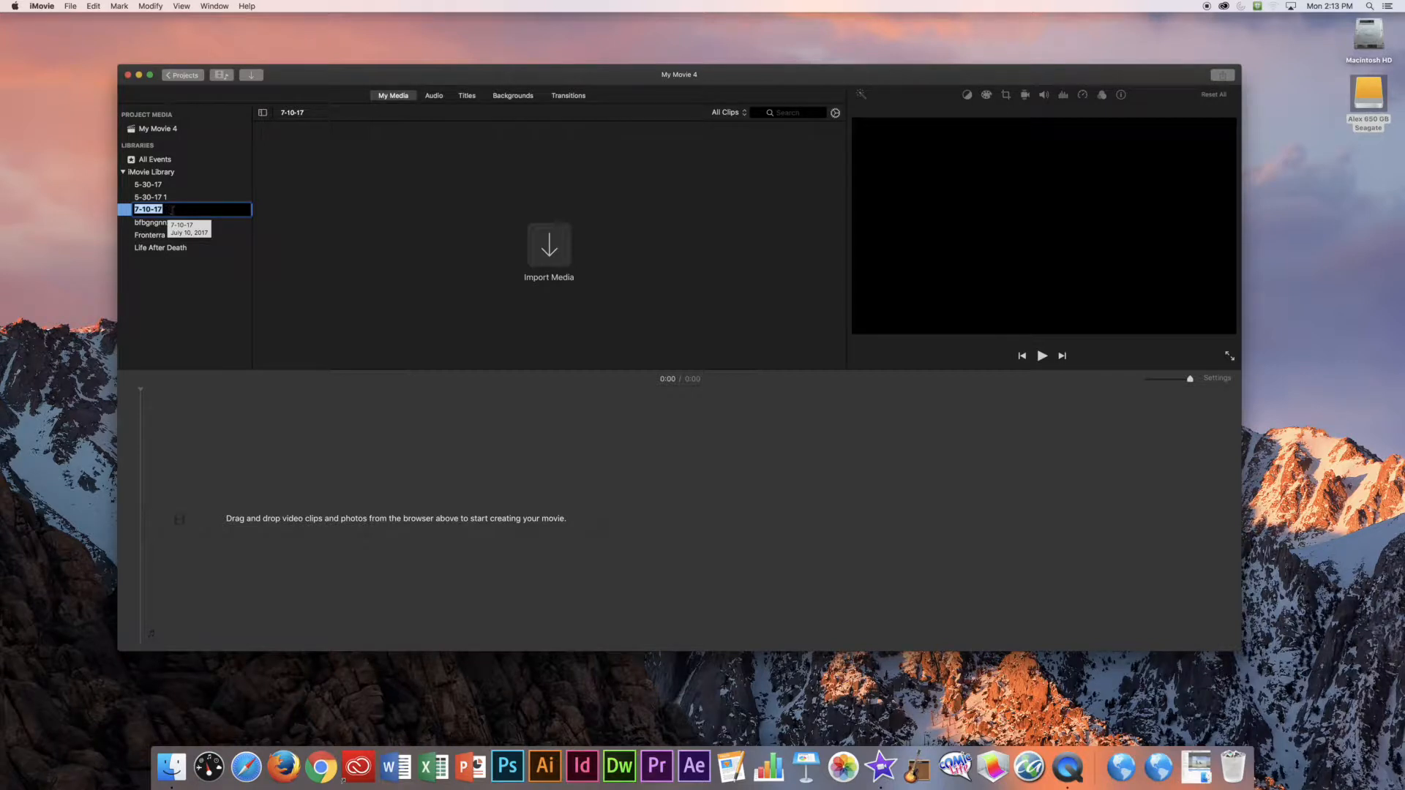
text(C)
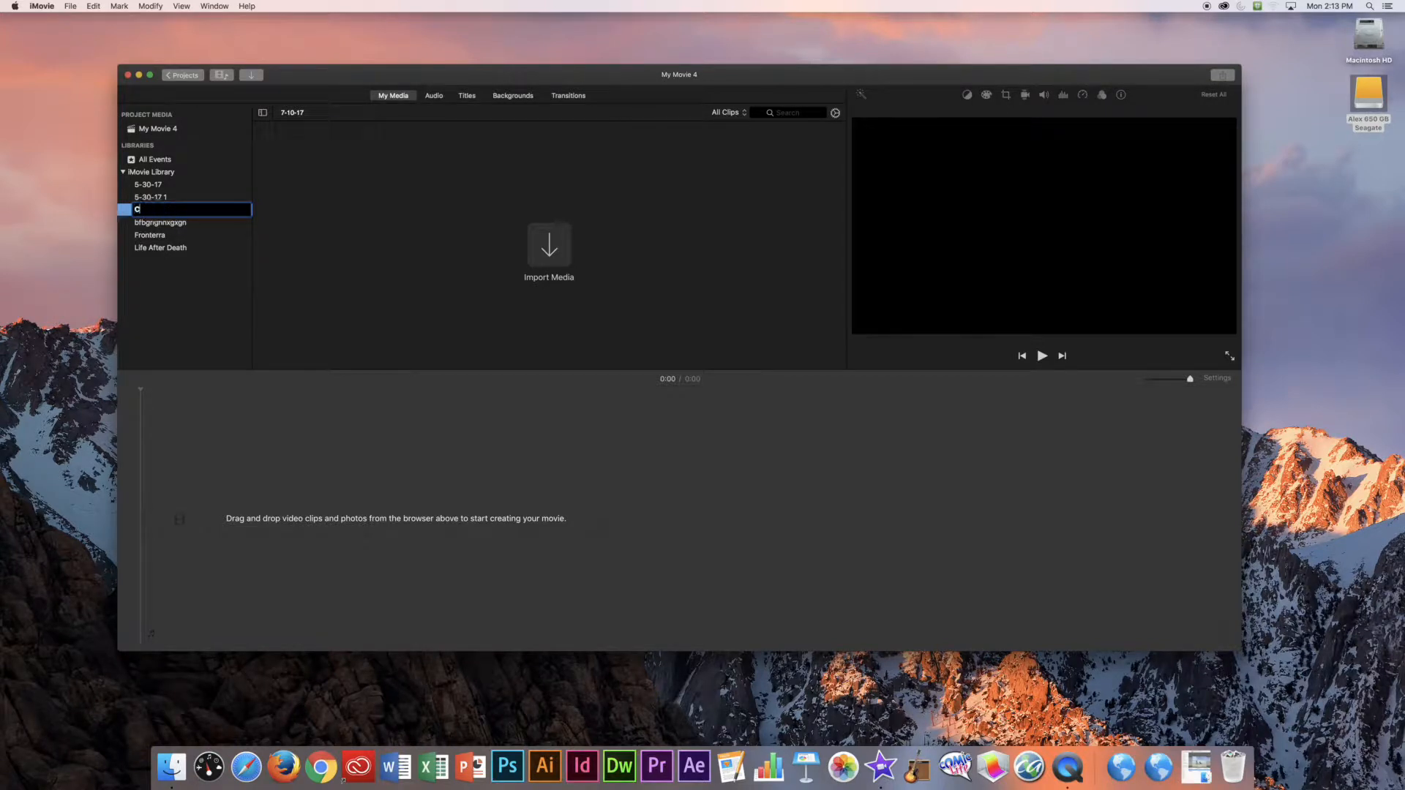
text(hicken_Chase_Alex)
click(138, 221)
click(140, 226)
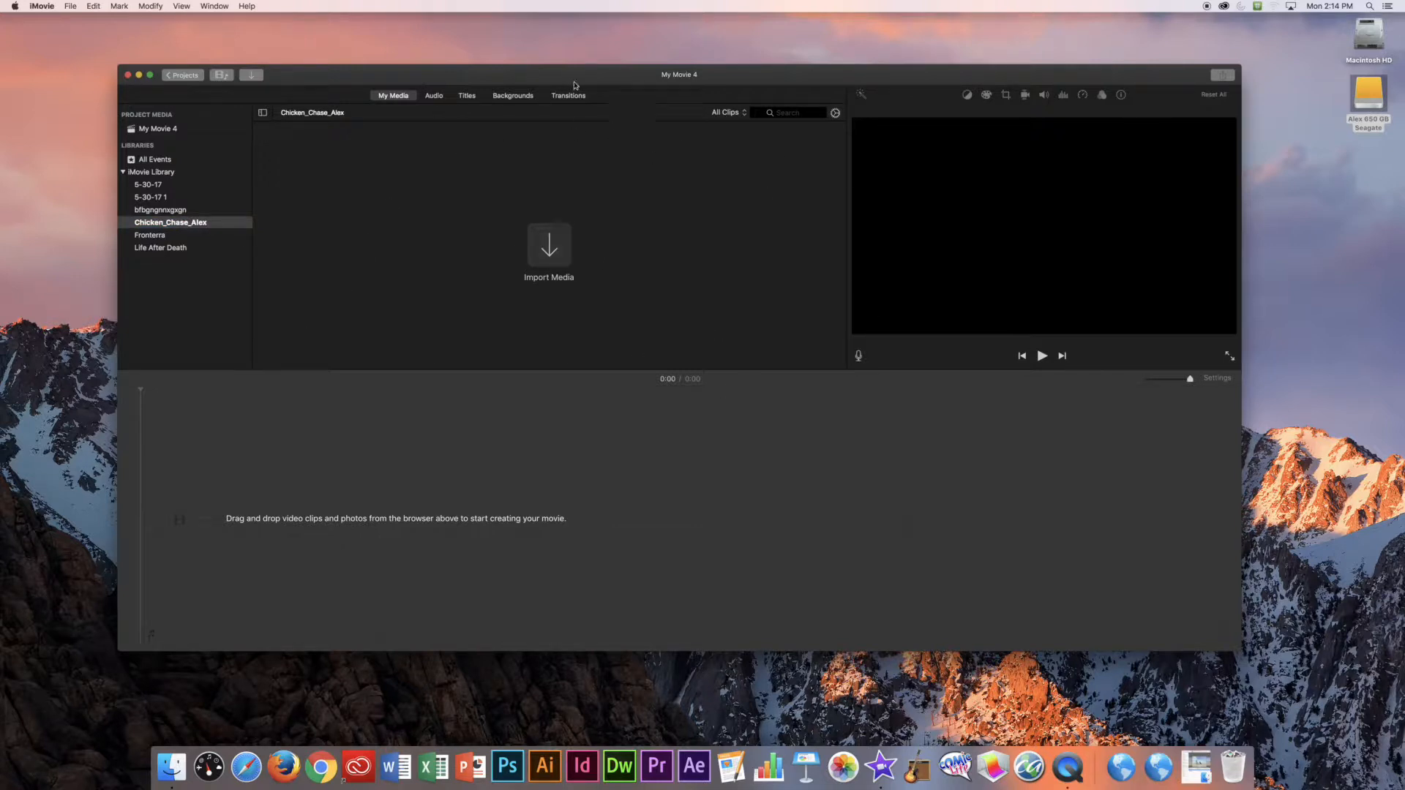
Step: Start a media import and browse the 650 GB Seagate drive to the Chicken Chase folder within the Video Production editing folder
click(556, 249)
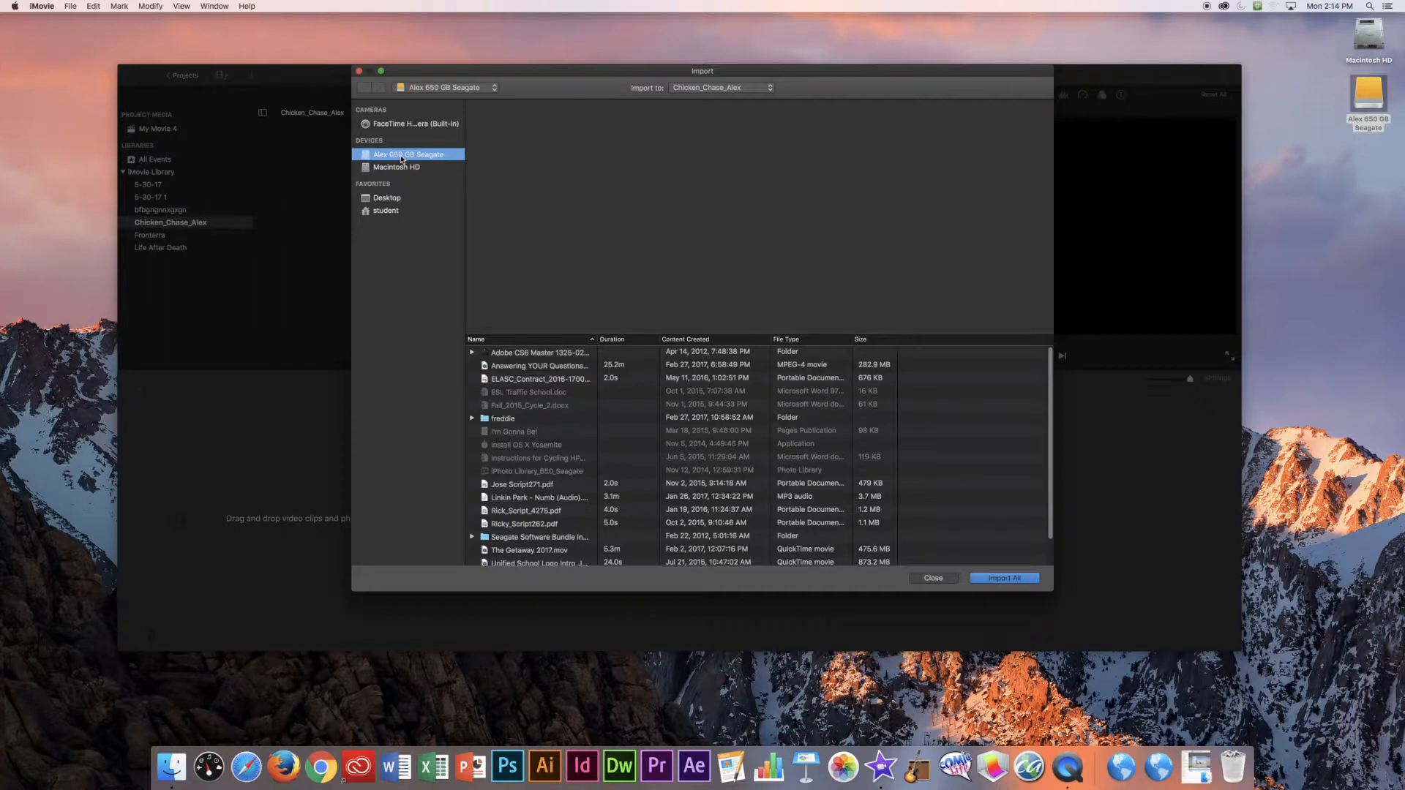
scroll(531, 486, down, 2)
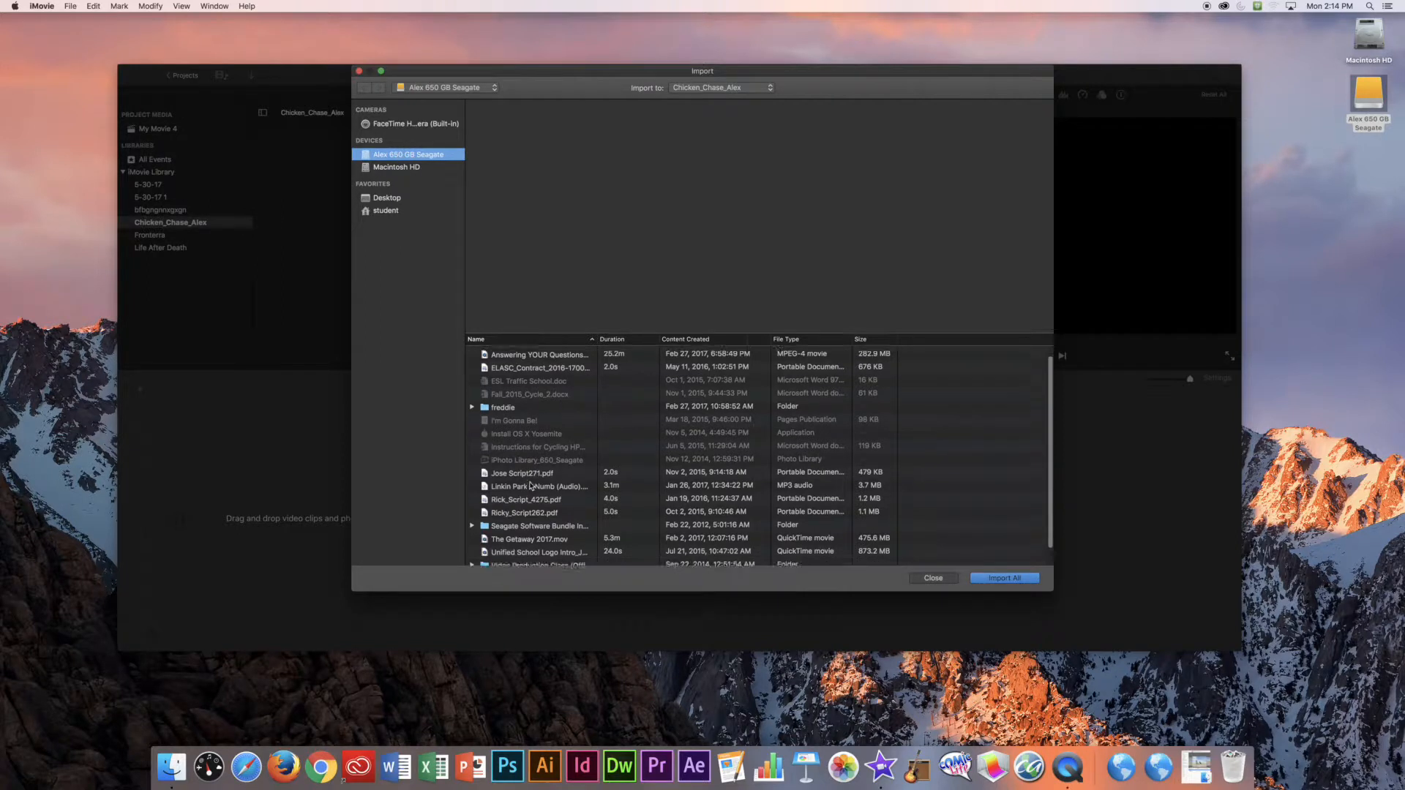
click(519, 547)
double_click(519, 549)
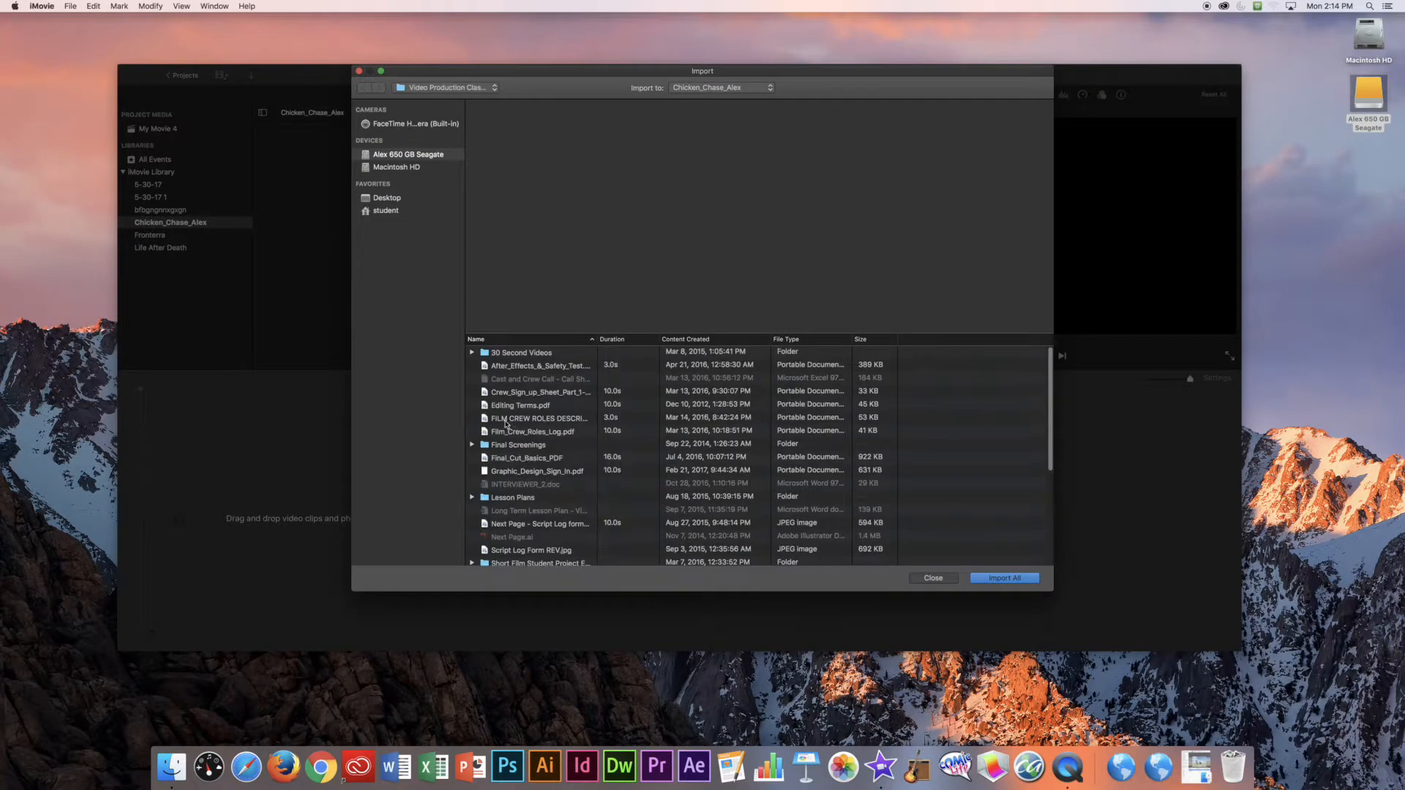
scroll(515, 374, down, 5)
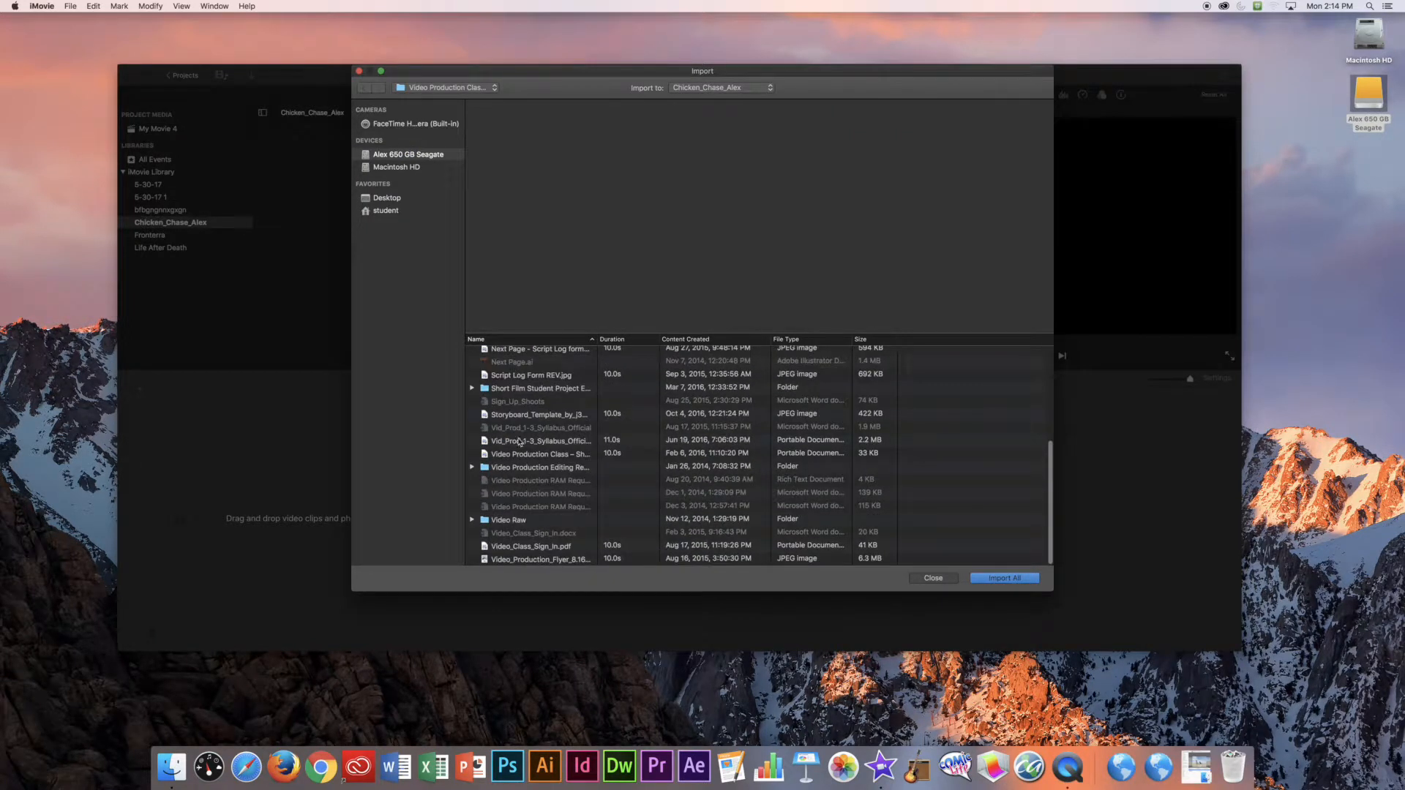
double_click(535, 472)
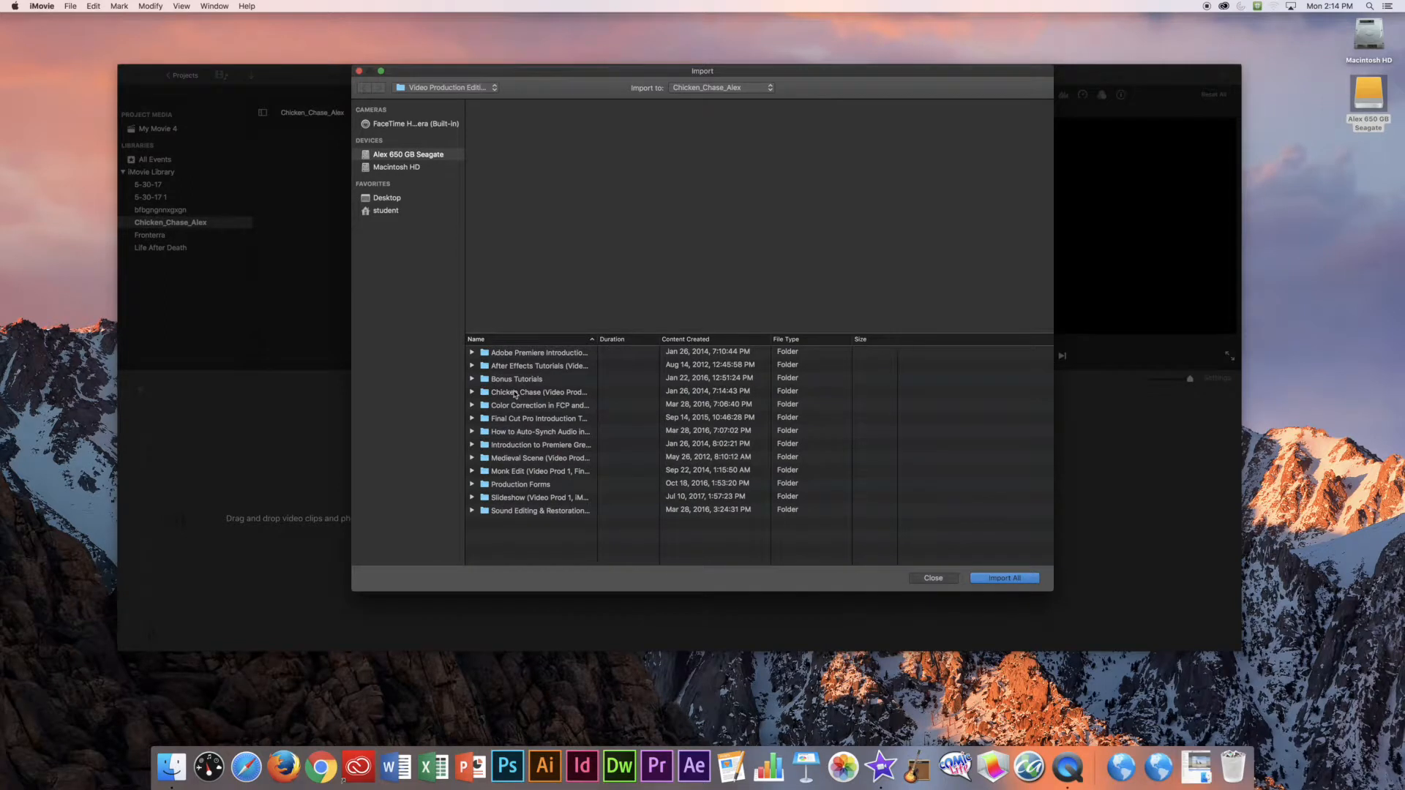
double_click(515, 394)
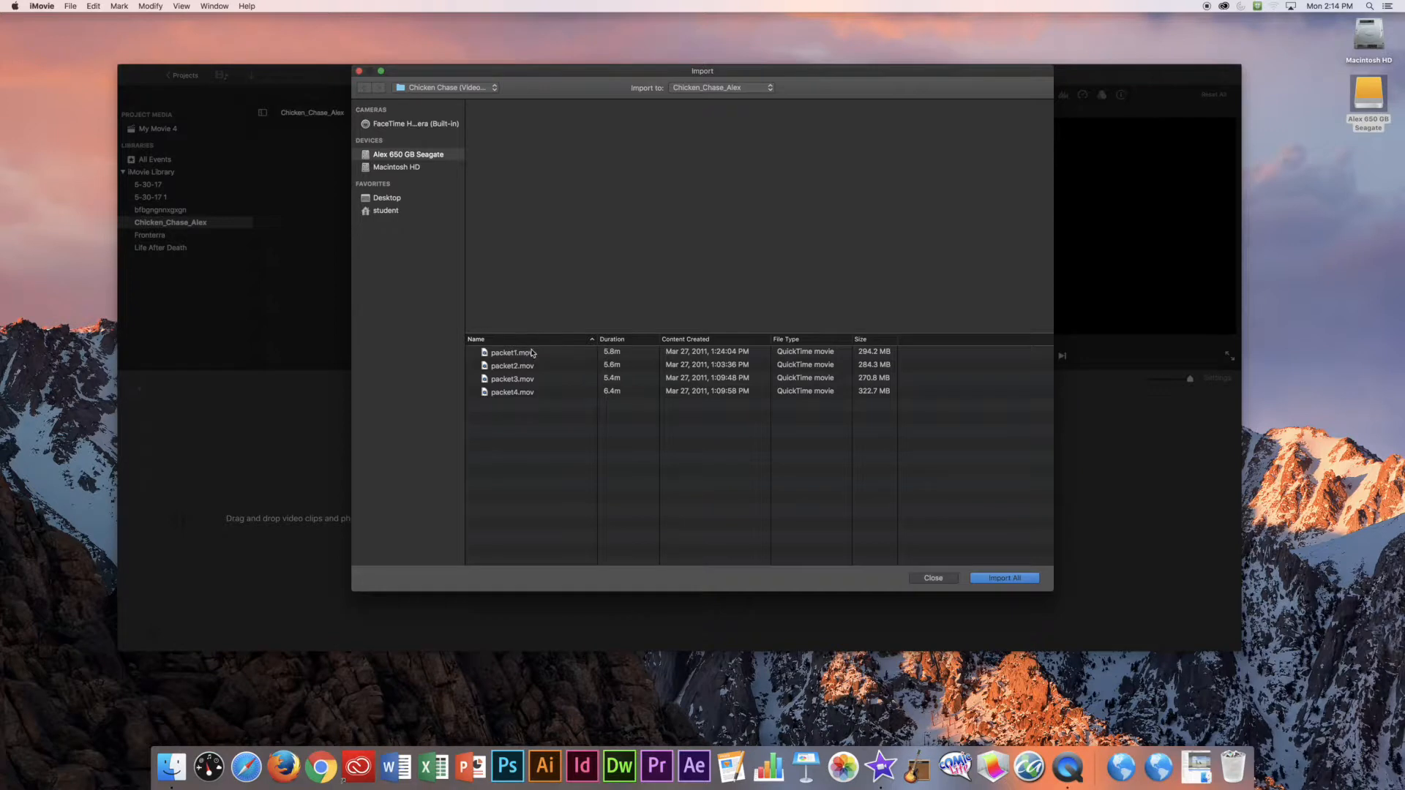
Step: Import packet1.mov through packet4.mov into the new Chicken Chase event
click(531, 355)
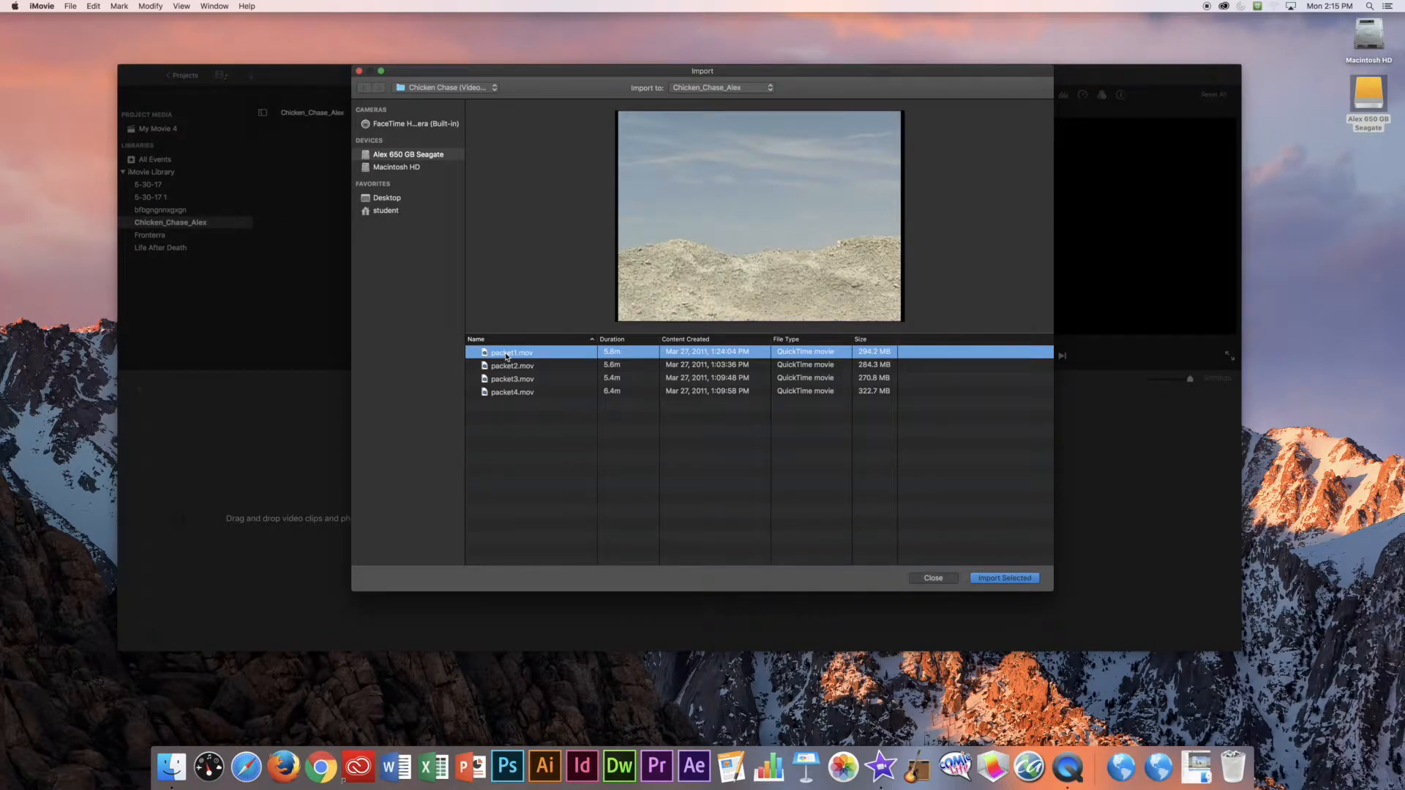
shift+click(517, 397)
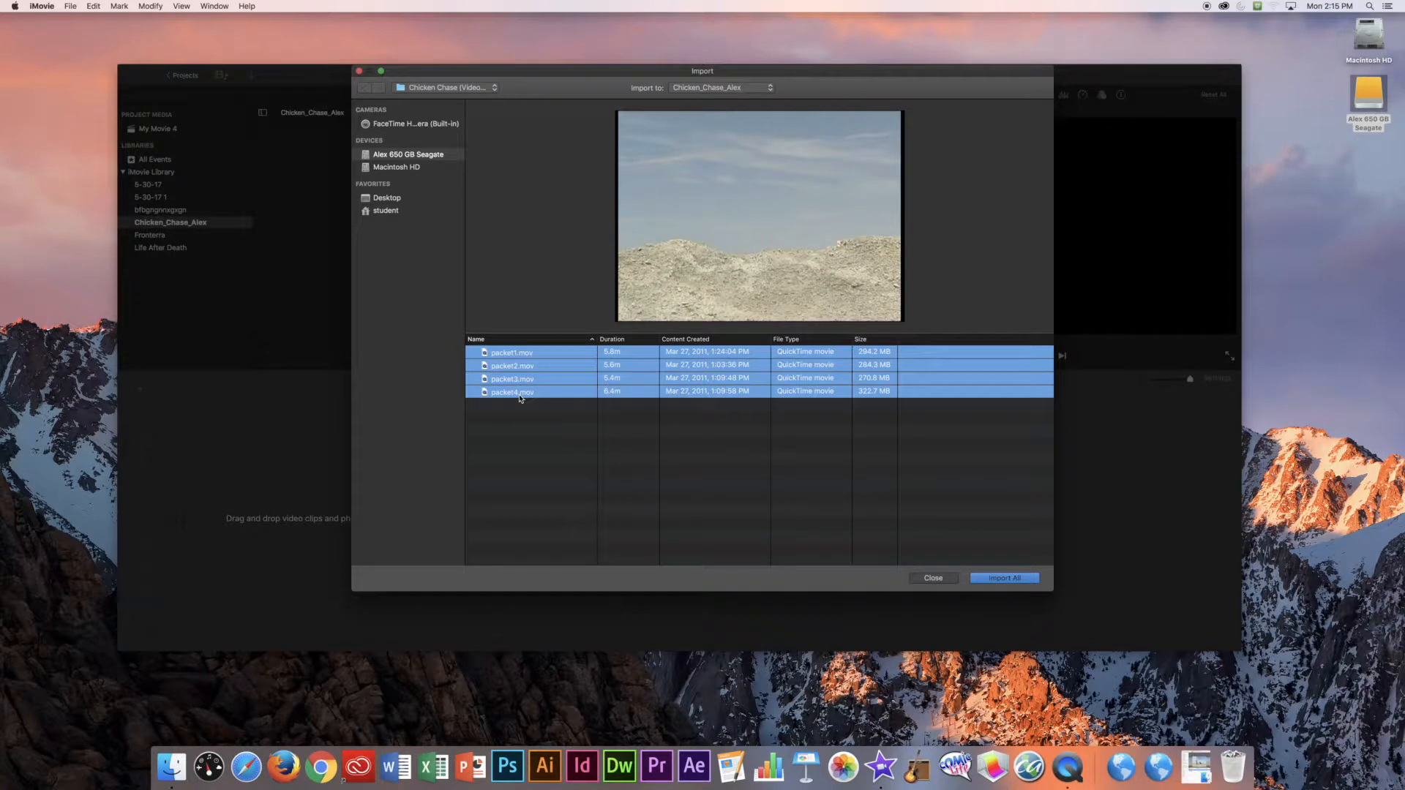
click(1009, 580)
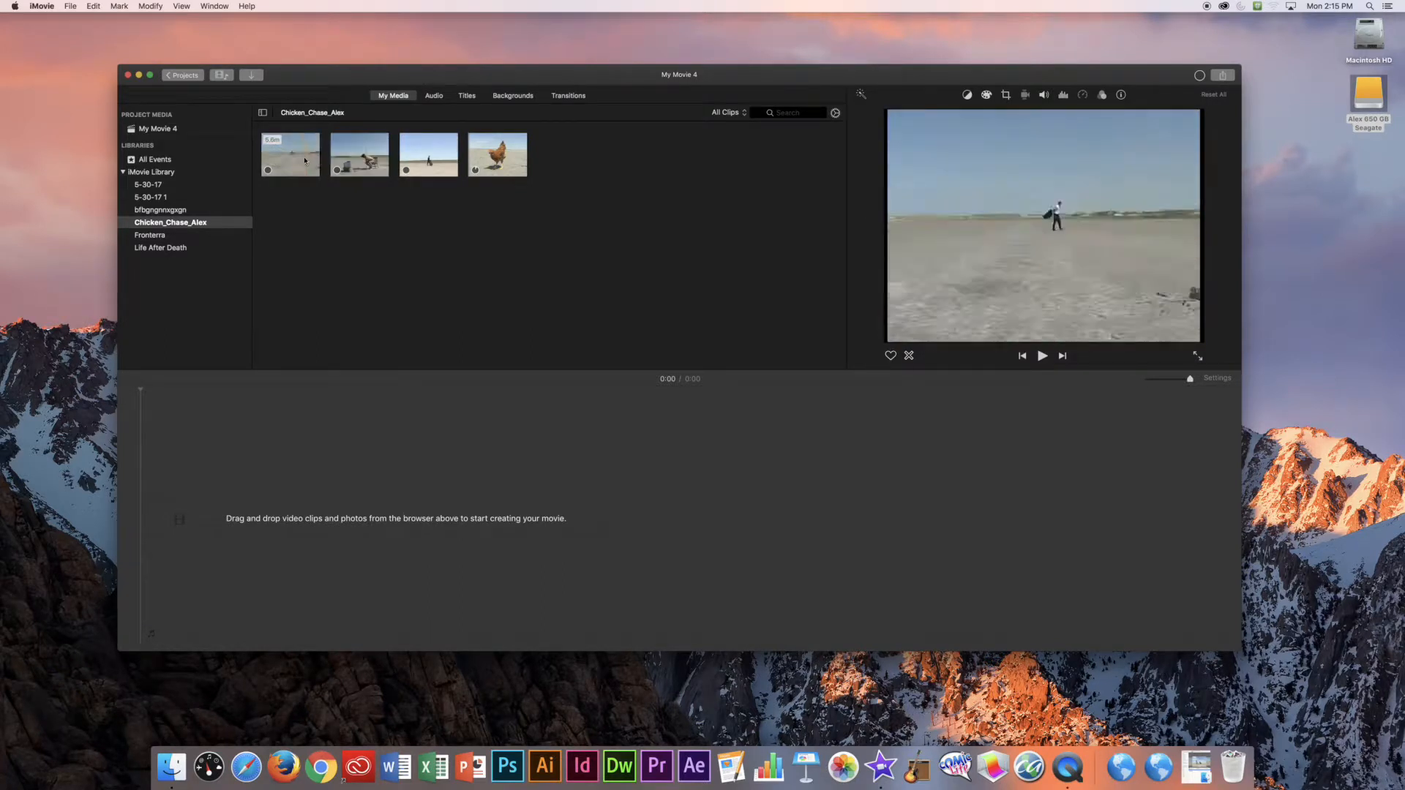
Step: Play and pause the opening shots of the imported chicken clip to try out the viewer's playback
click(260, 155)
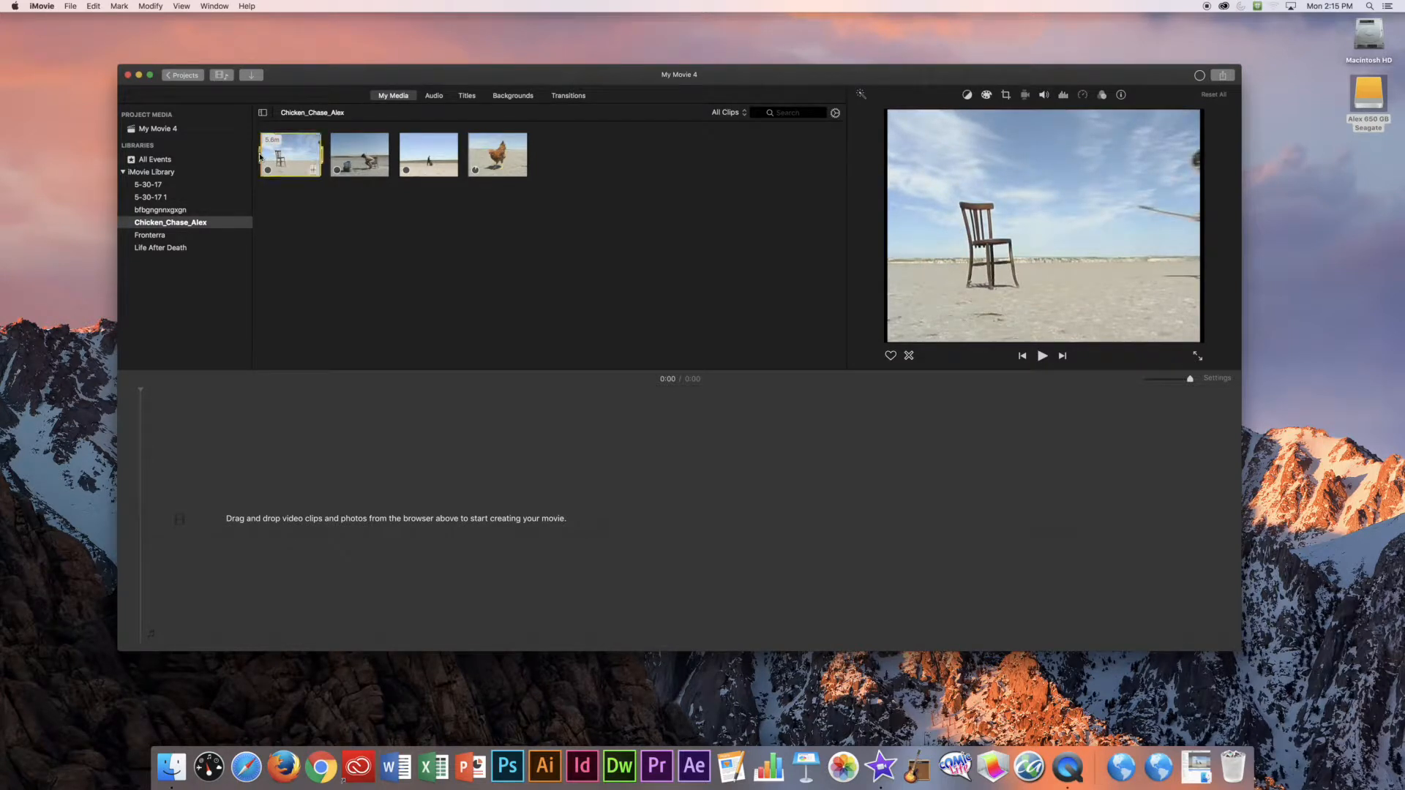
click(1042, 357)
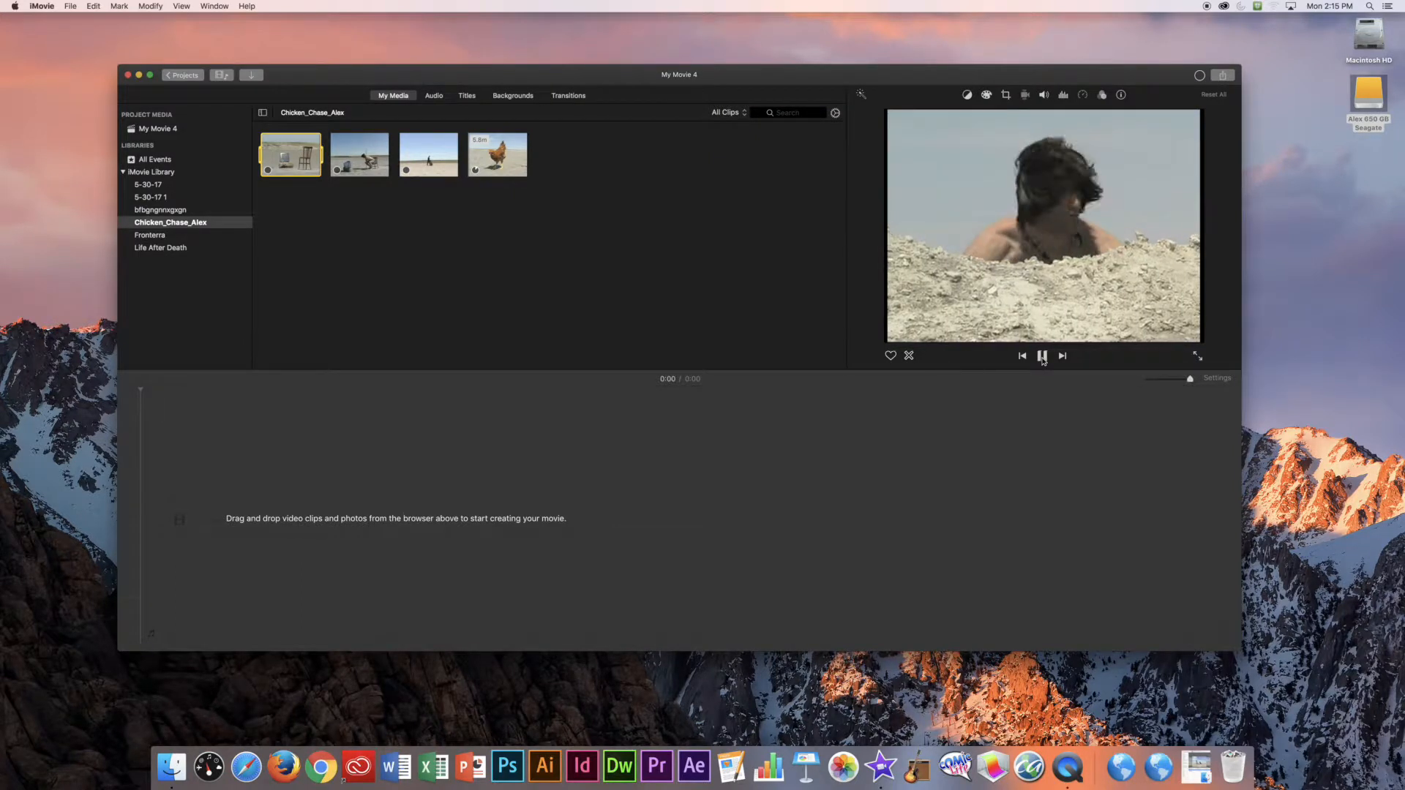
click(1042, 357)
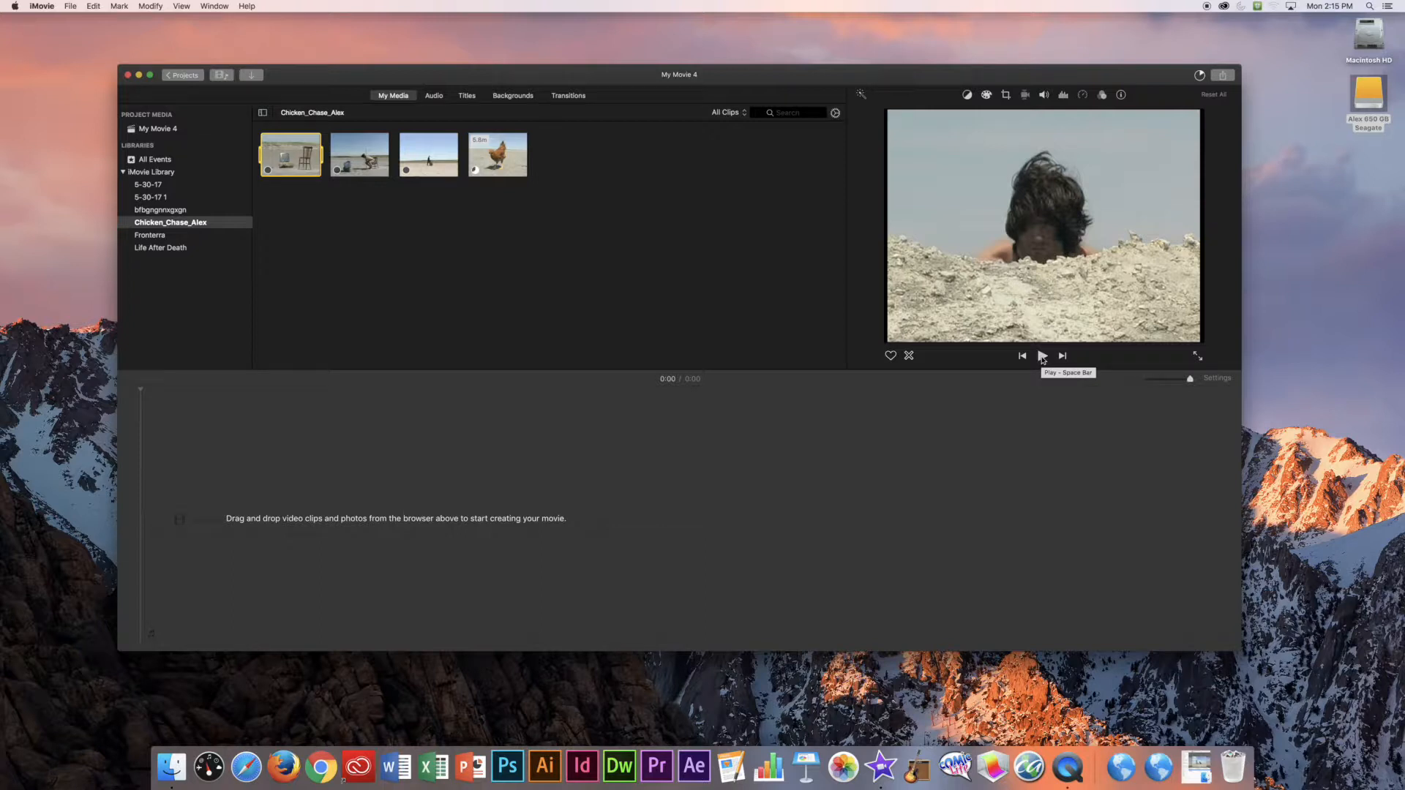
click(1042, 357)
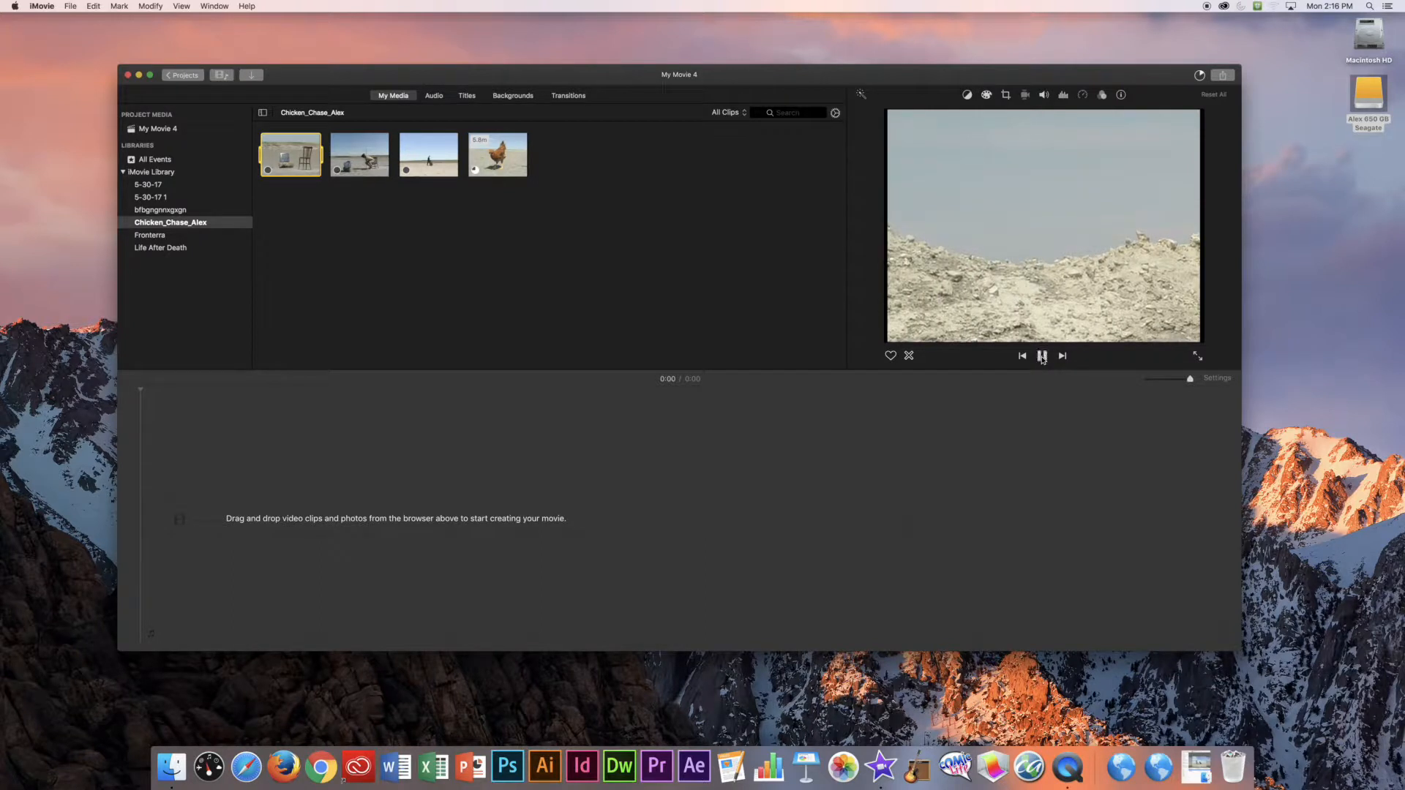
click(1042, 357)
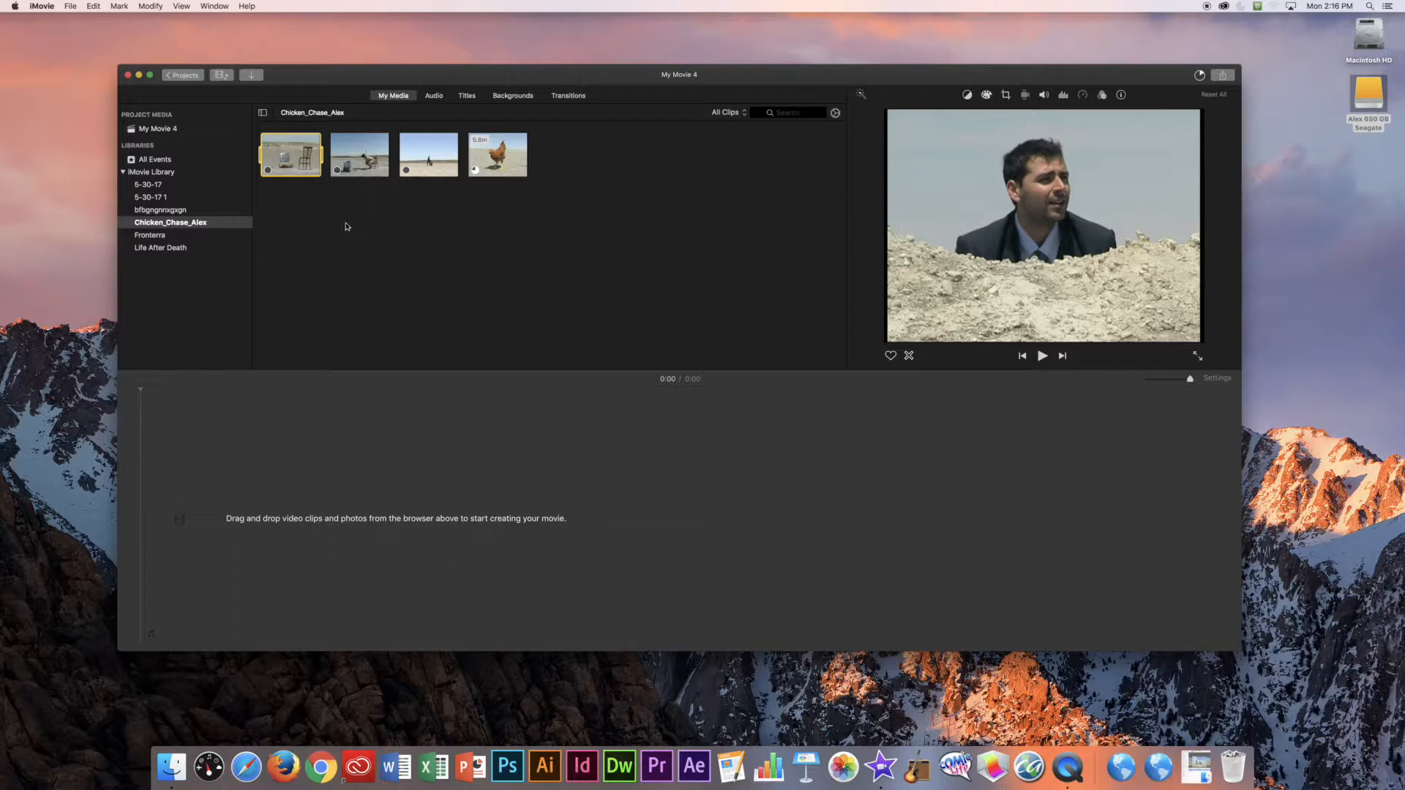
key(space)
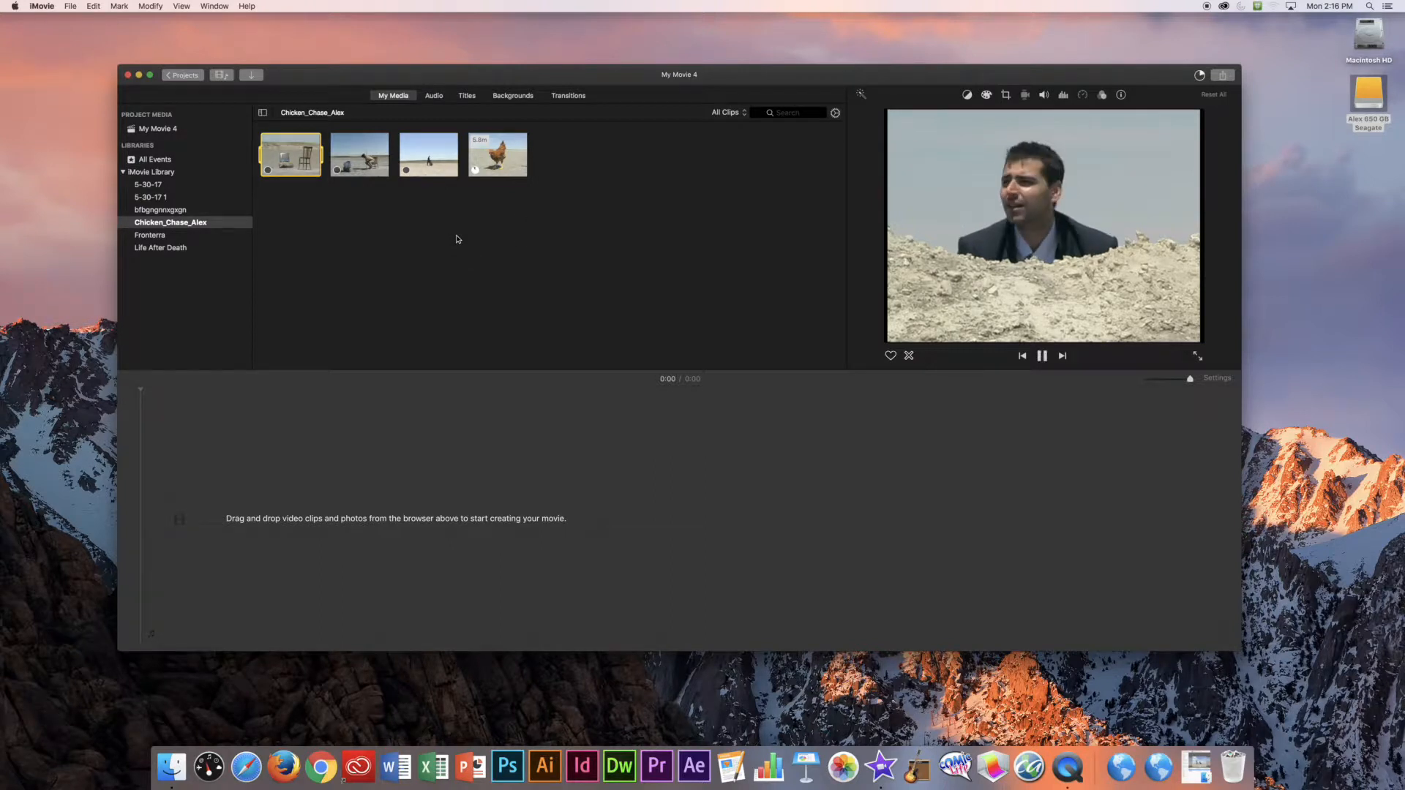
key(space)
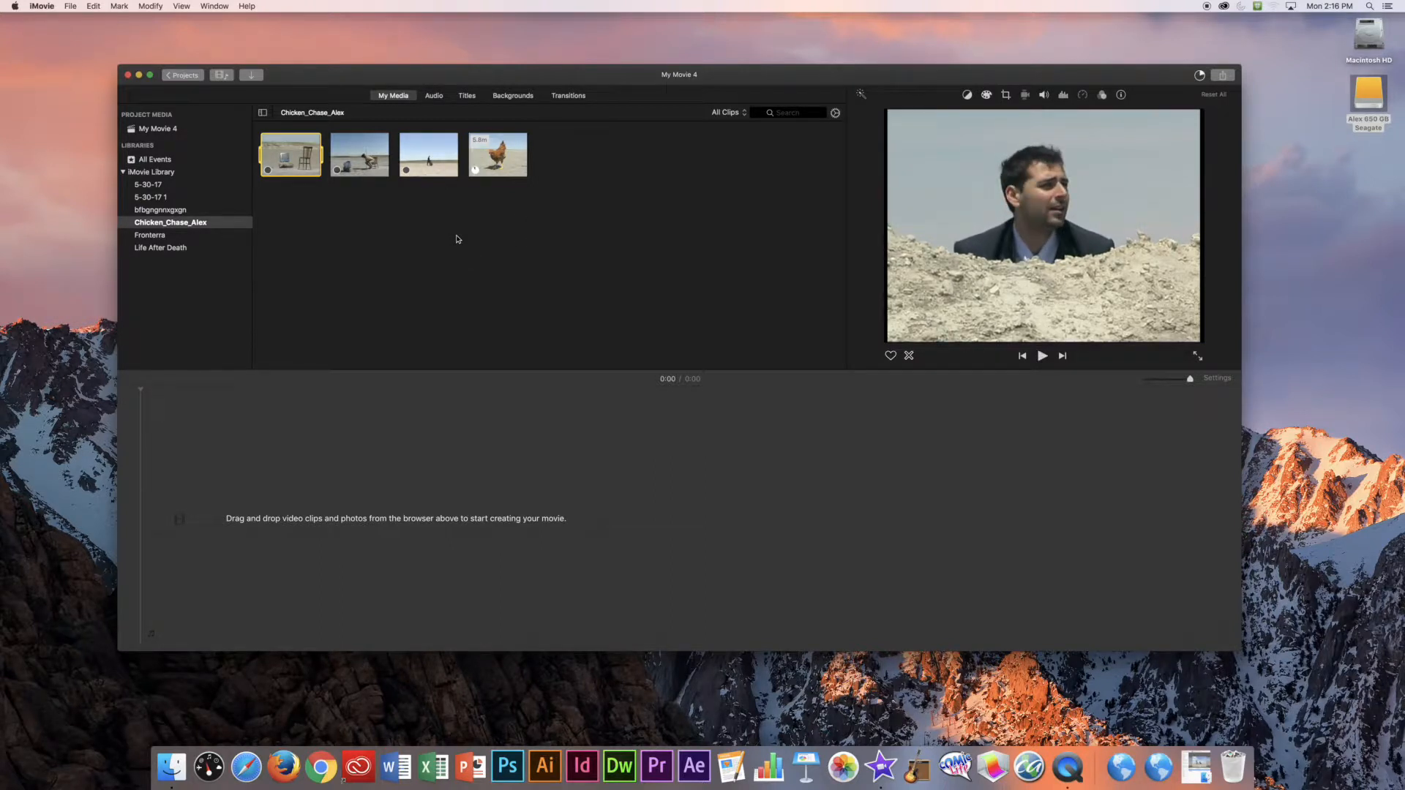
click(1043, 358)
click(1042, 358)
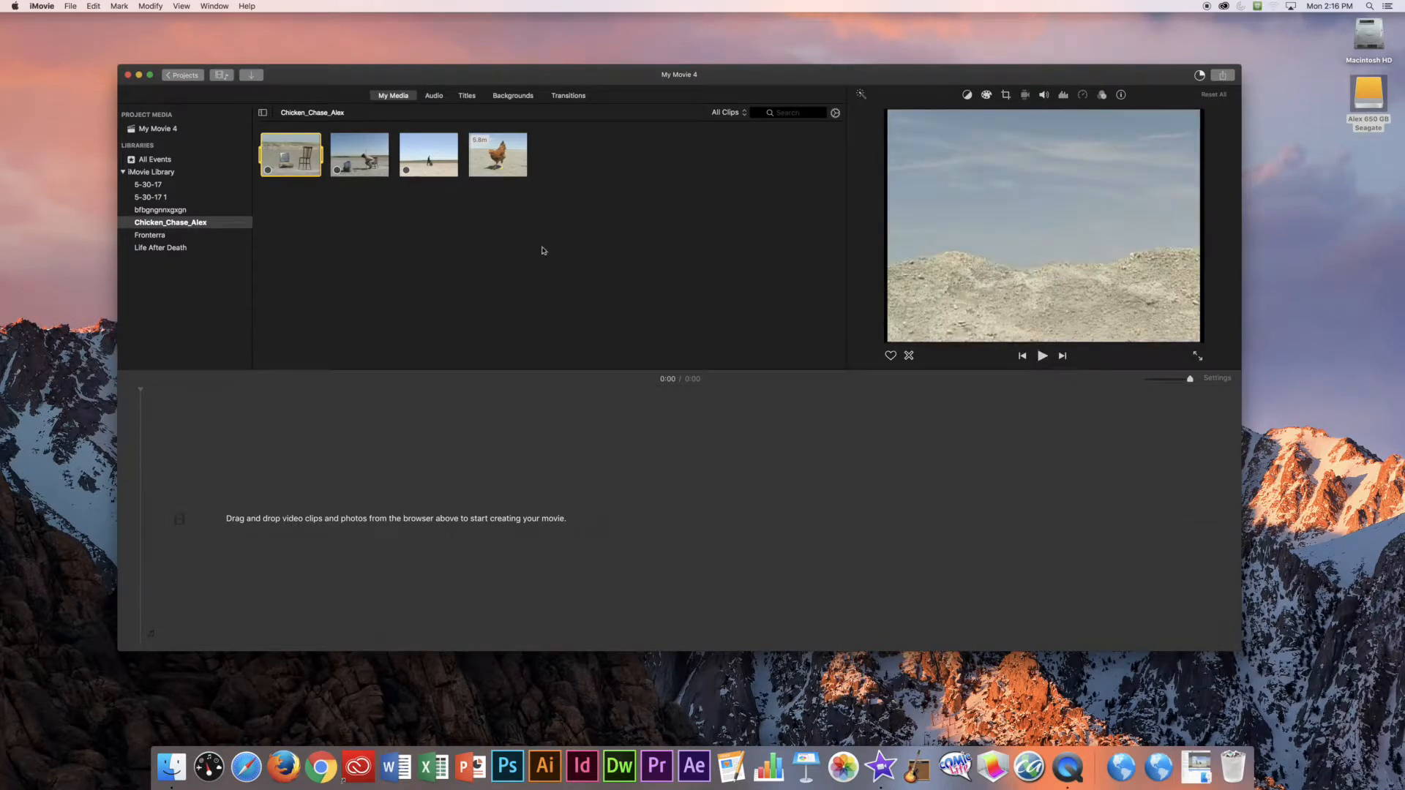
Step: Play short passages from the middle of the third clip and the chicken clip to preview their action
click(281, 181)
click(295, 157)
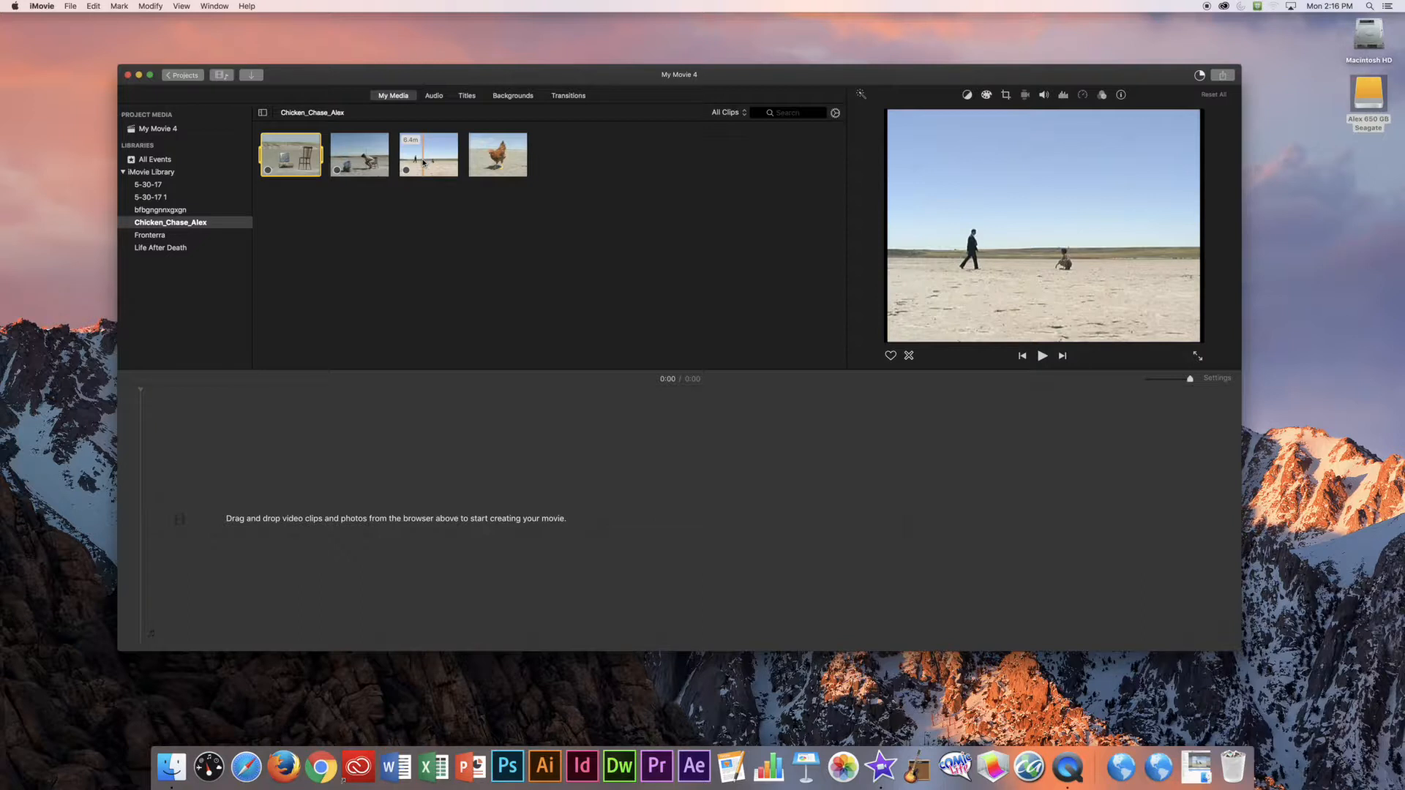
key(space)
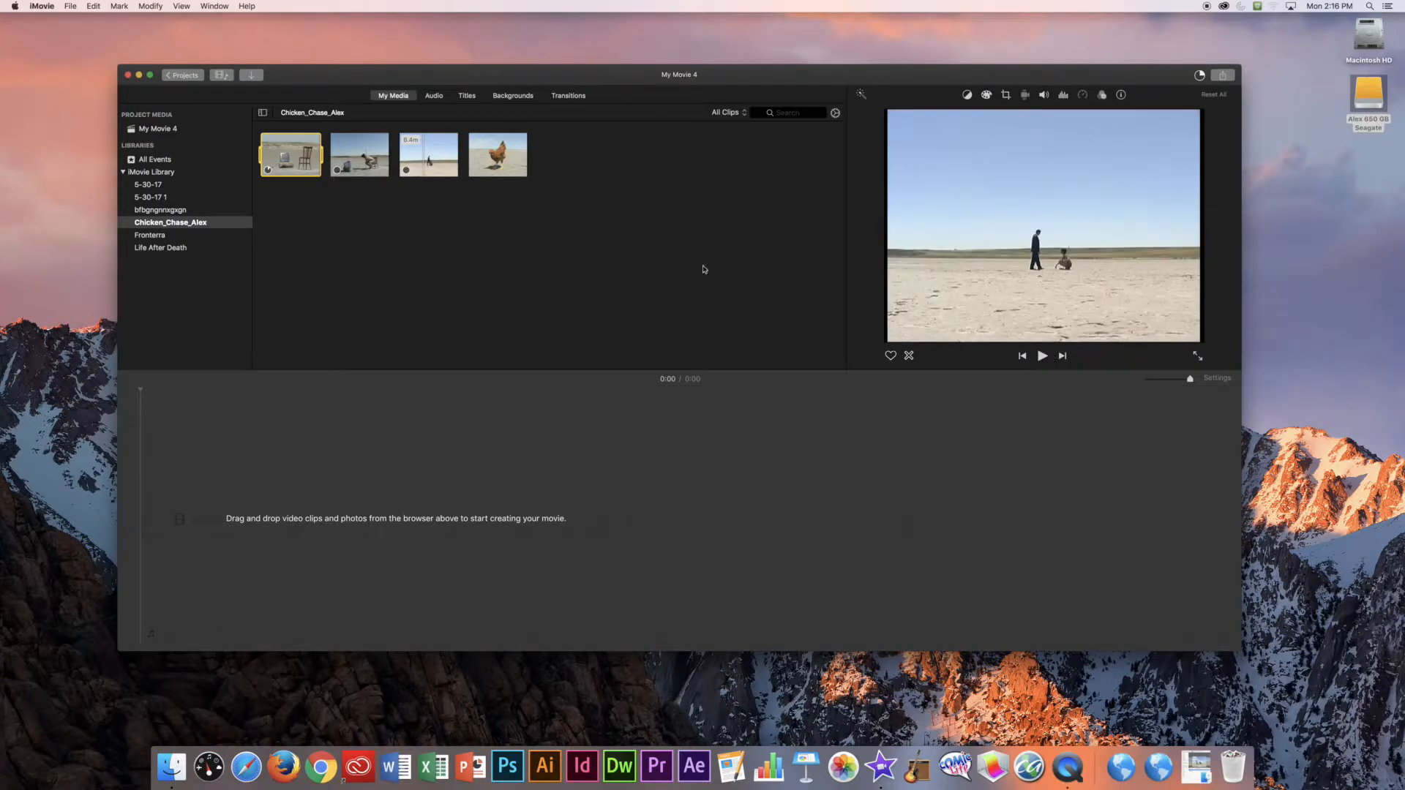
click(480, 165)
key(space)
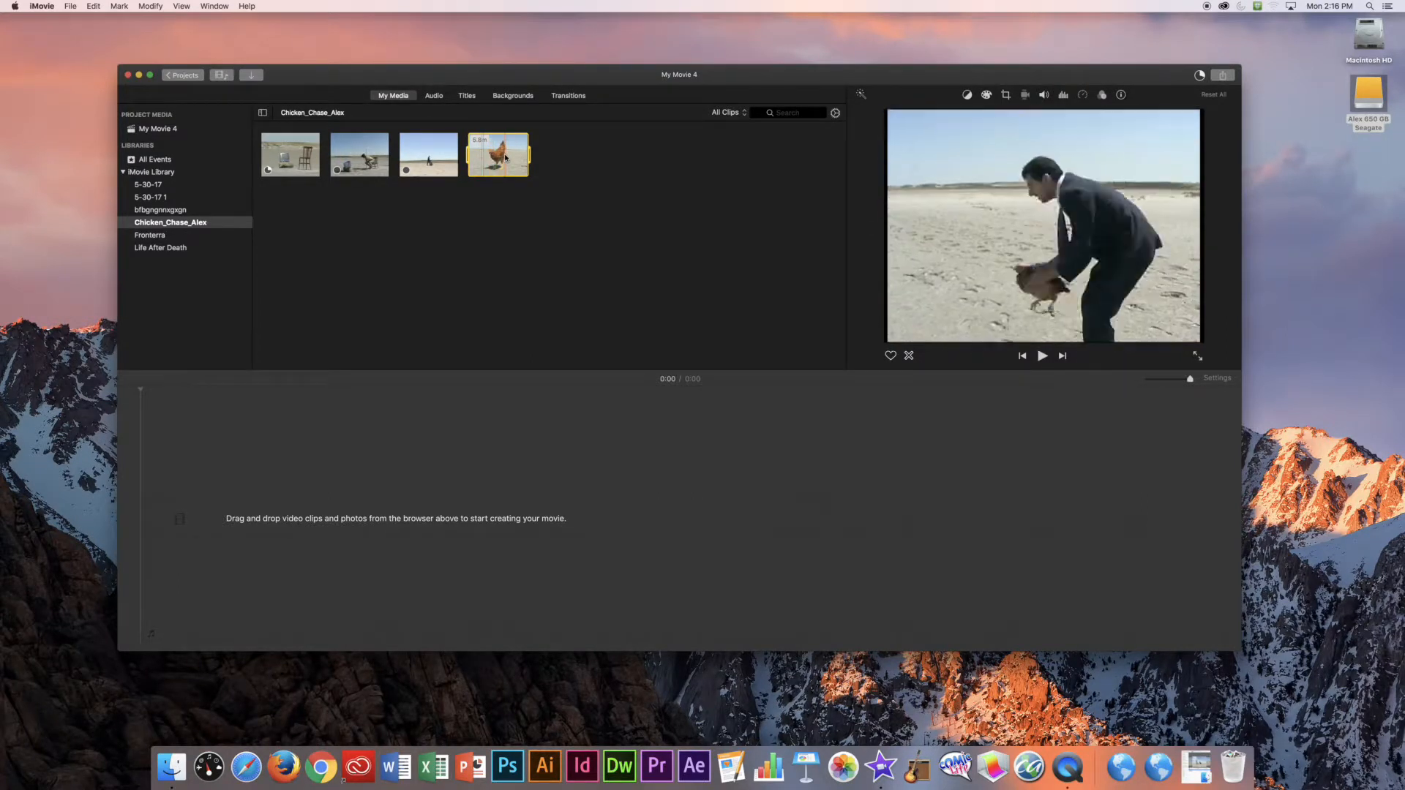
key(space)
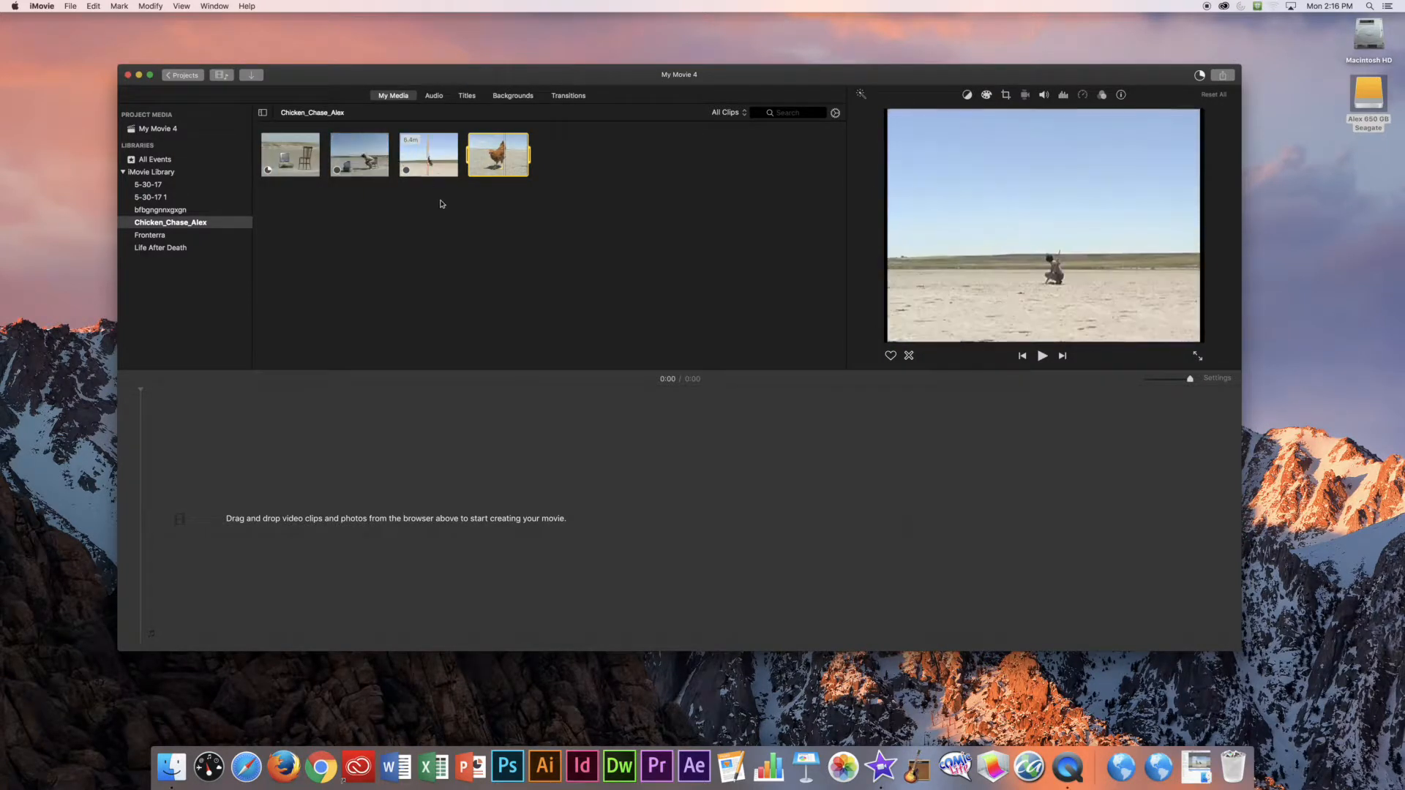
Step: Go back and forth between the four imported clips to compare their shots, ending with the second clip selected
click(443, 149)
click(512, 158)
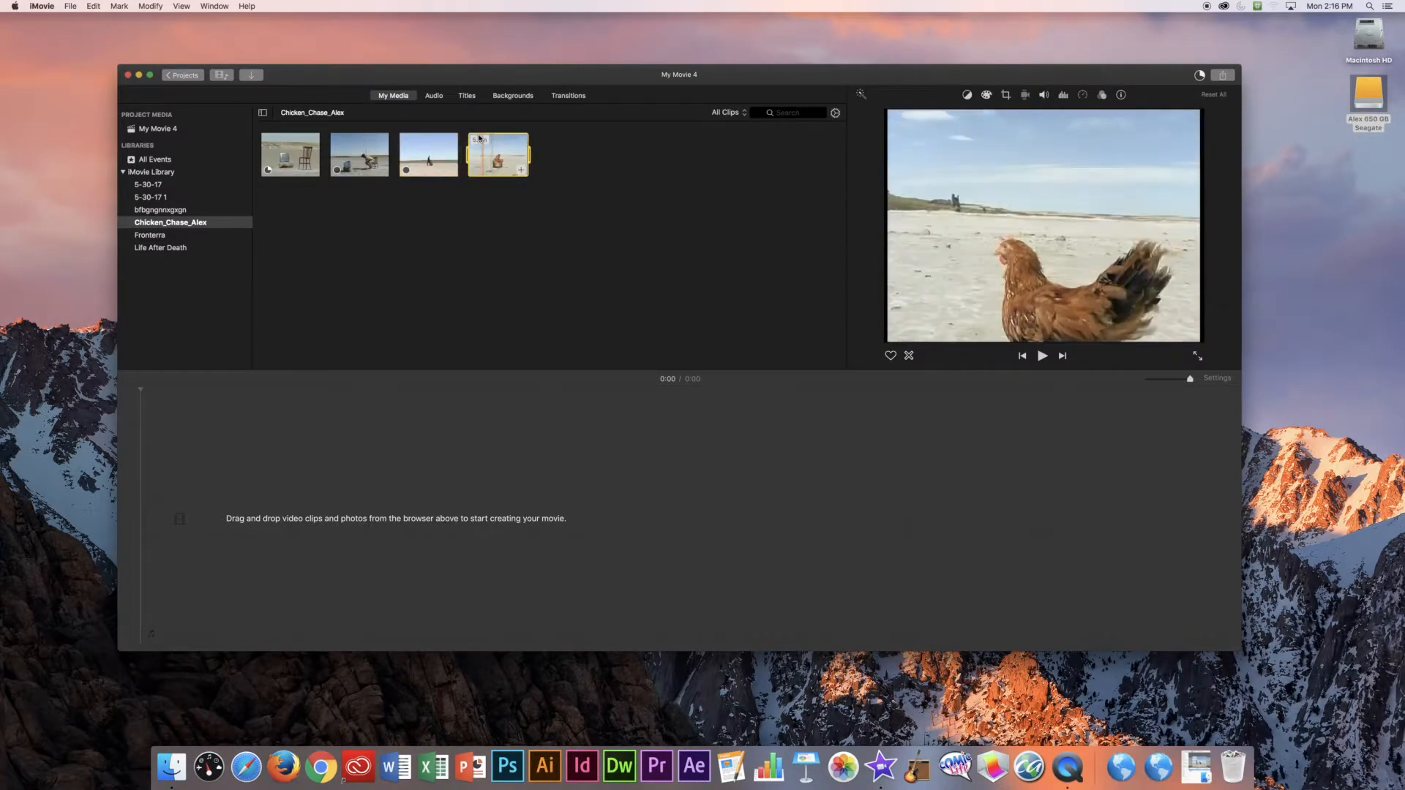
click(307, 158)
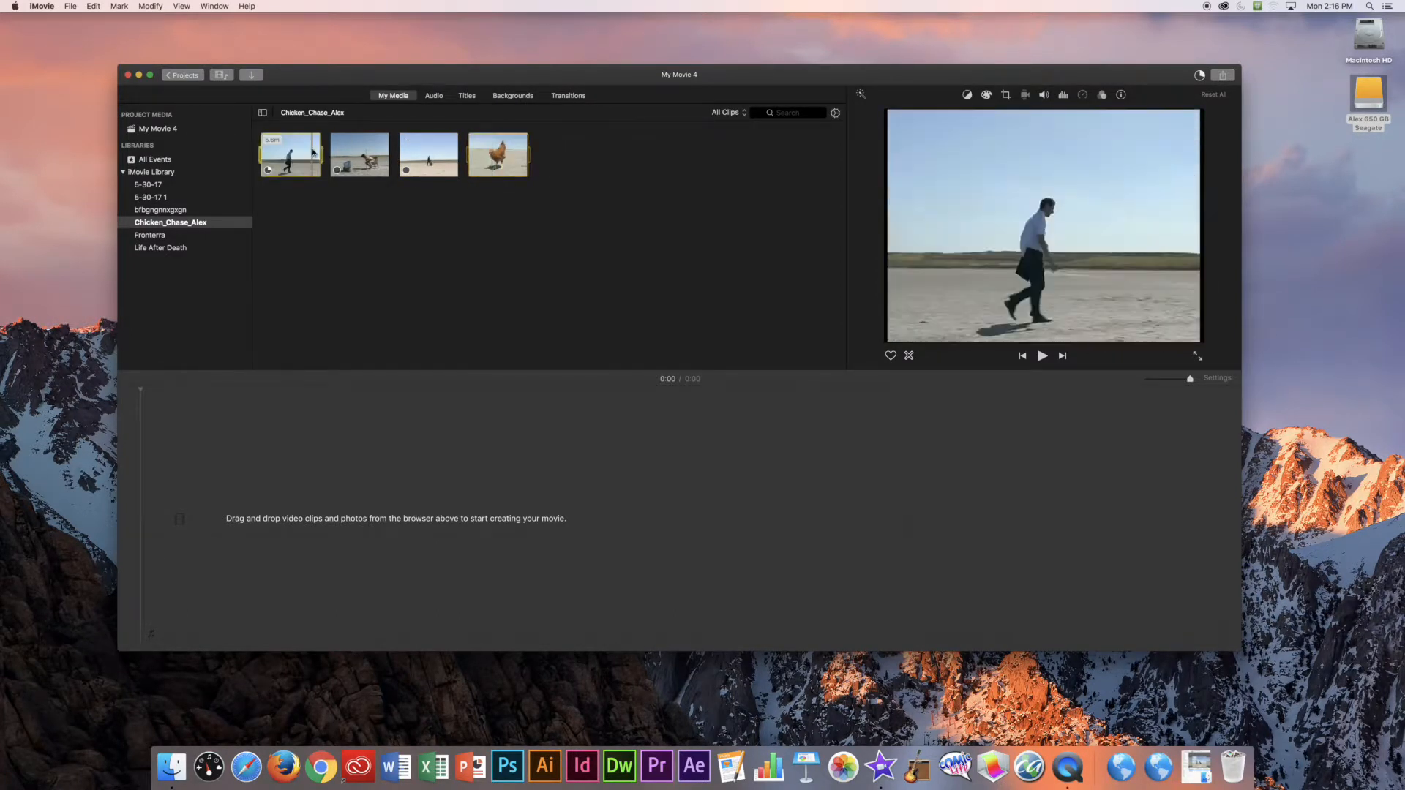
click(497, 157)
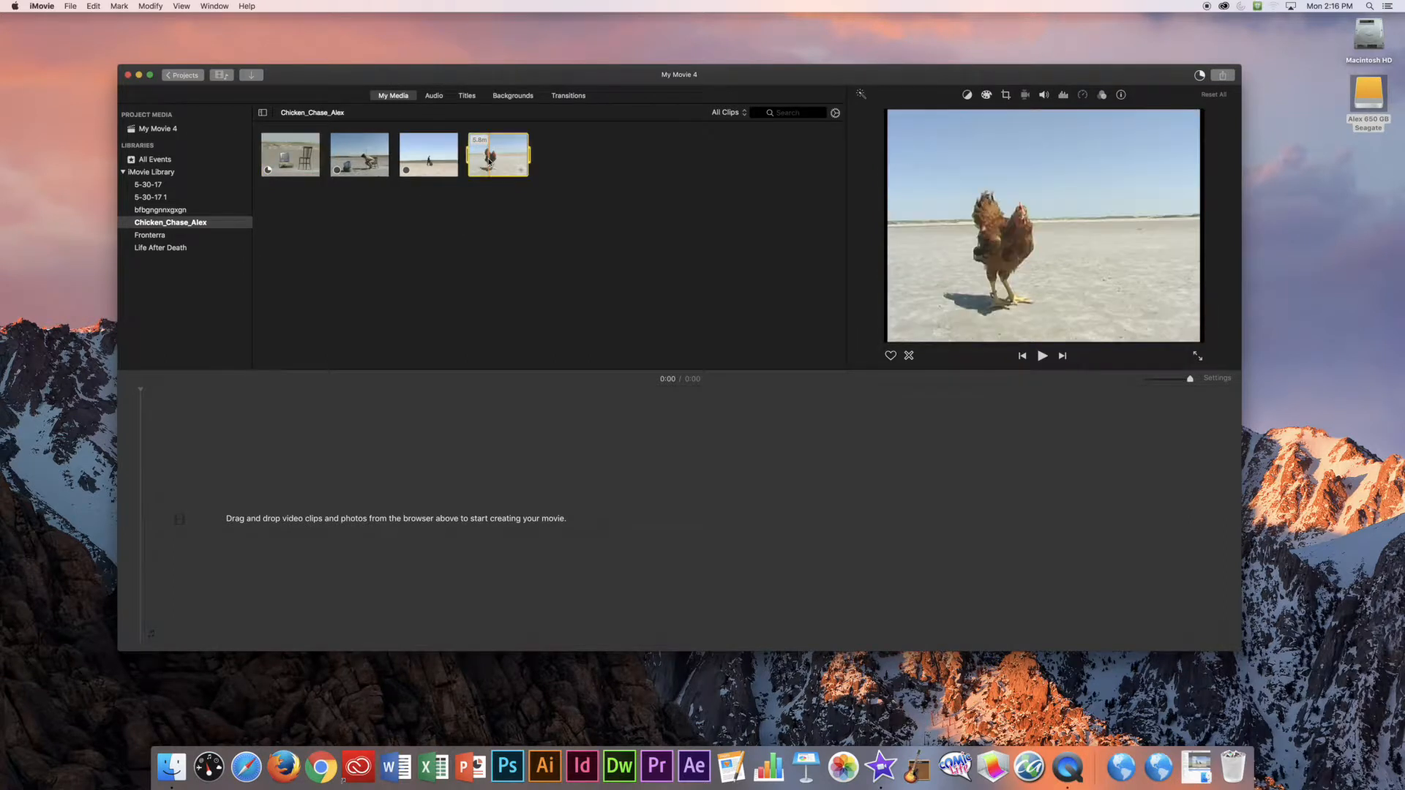
click(449, 160)
click(510, 156)
click(432, 158)
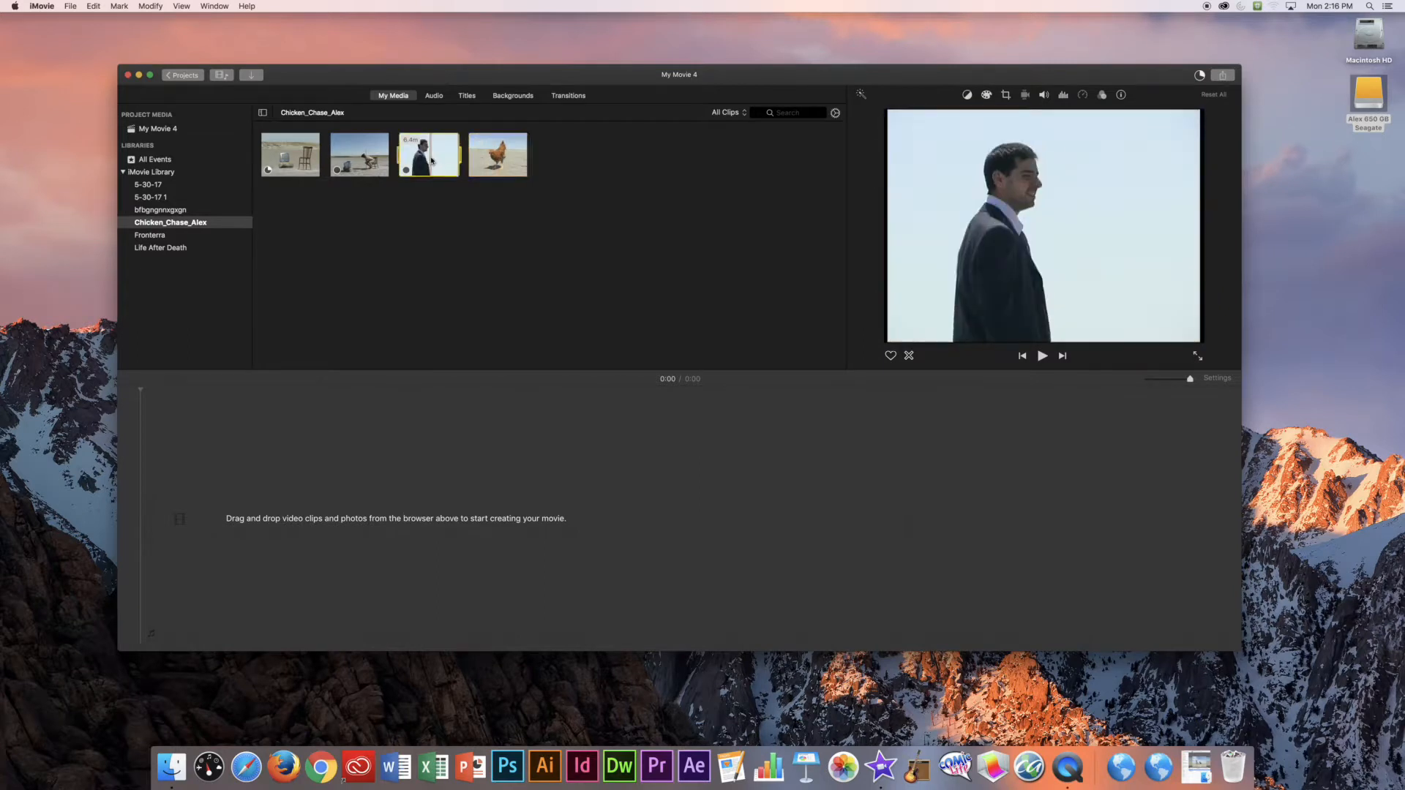
click(367, 155)
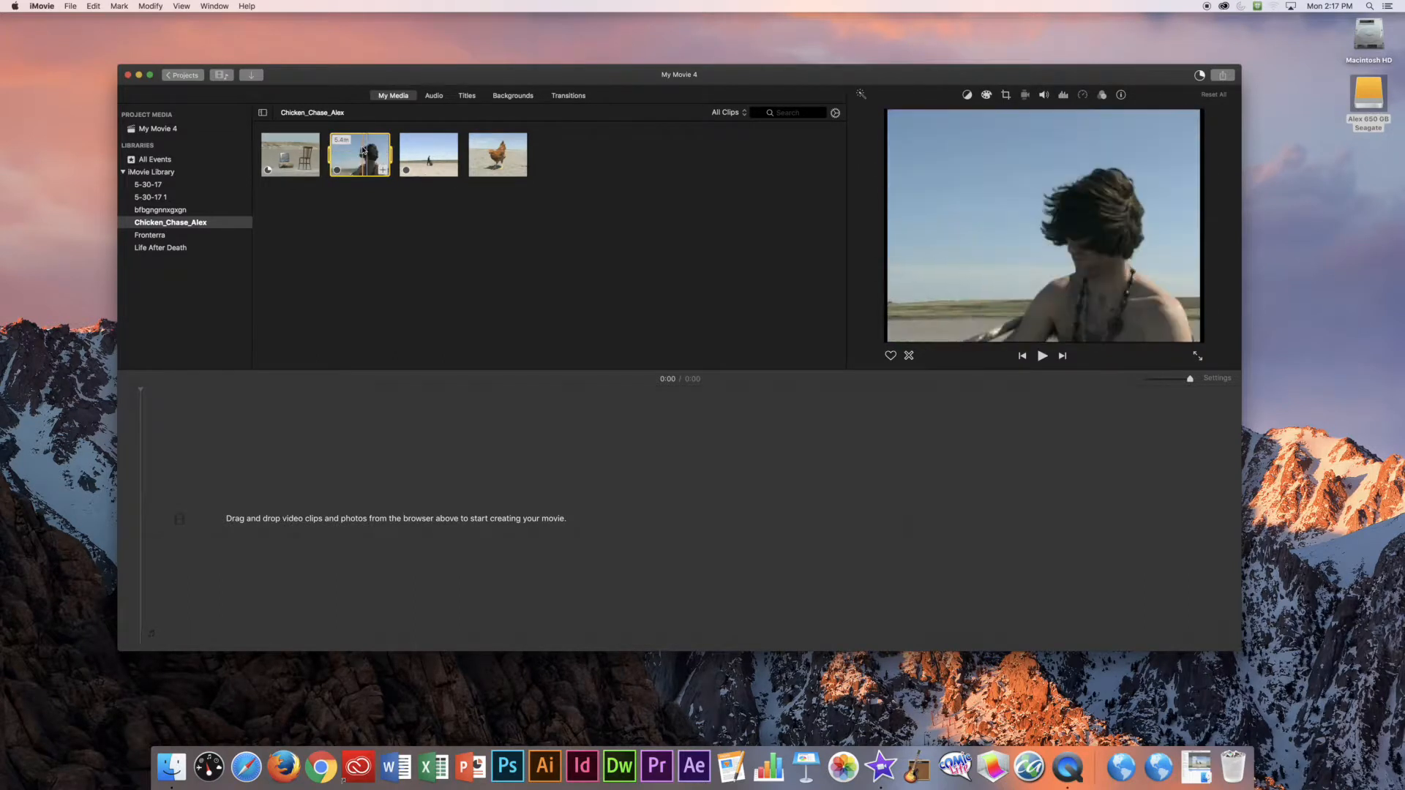
Step: Add the entire second clip to the empty timeline and delete it again
click(295, 487)
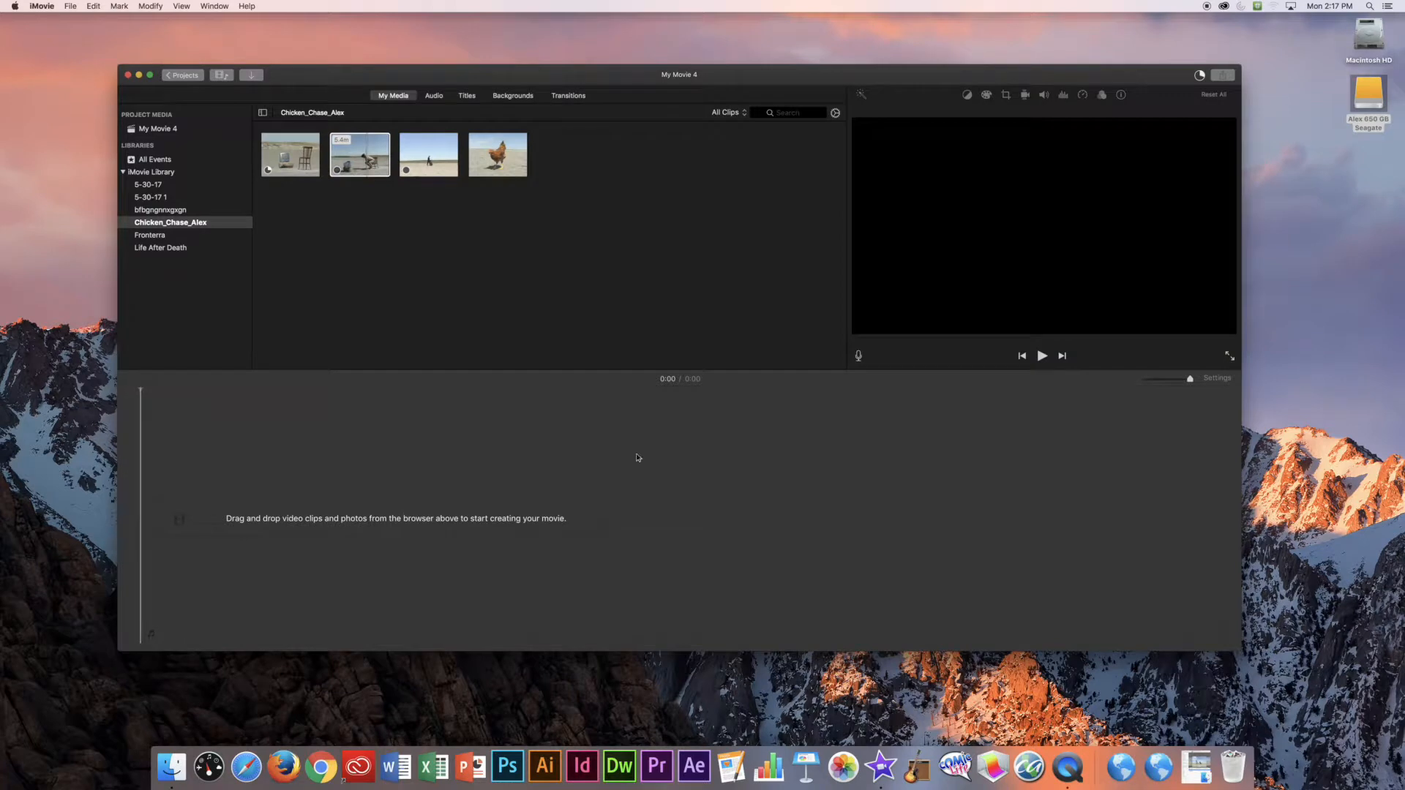
drag(374, 151, 522, 516)
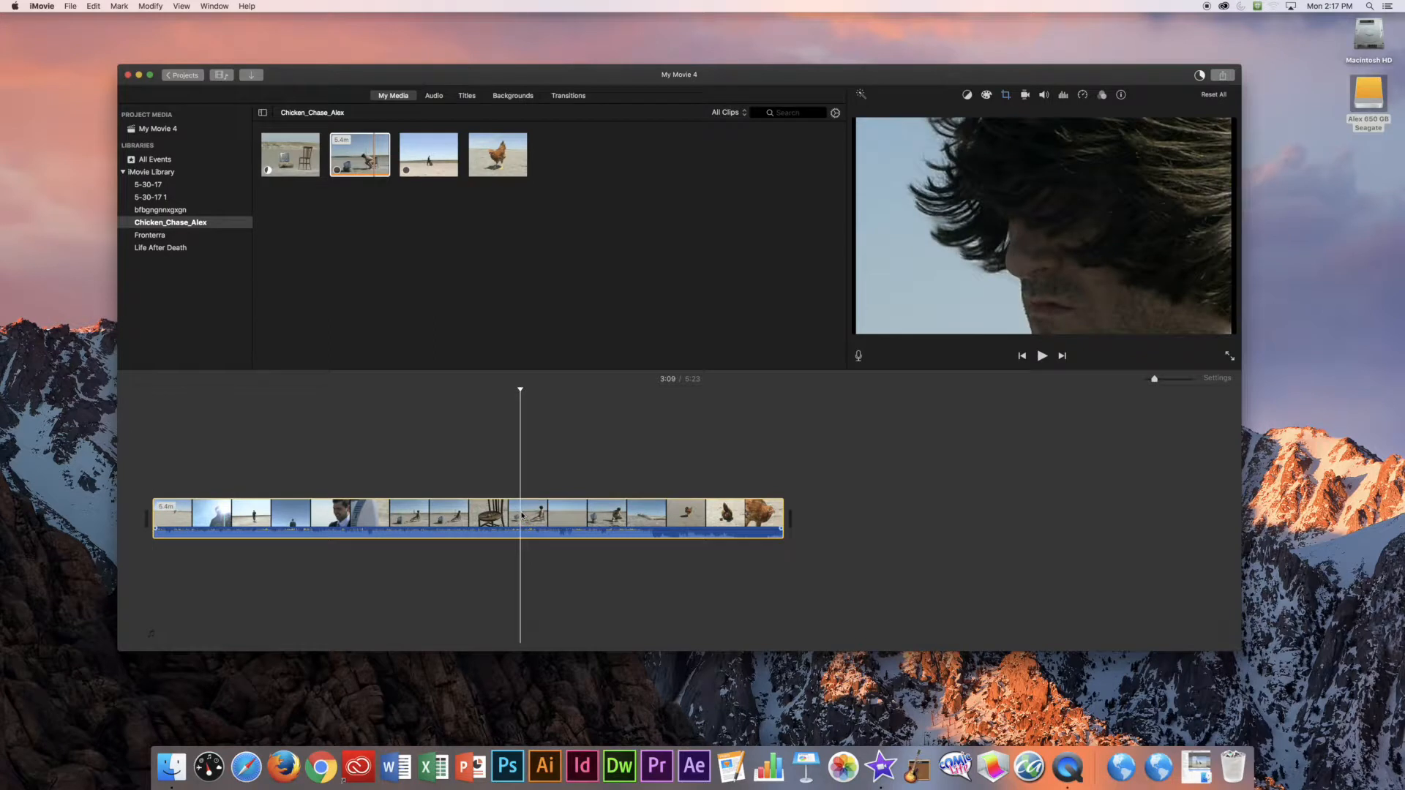
key(Delete)
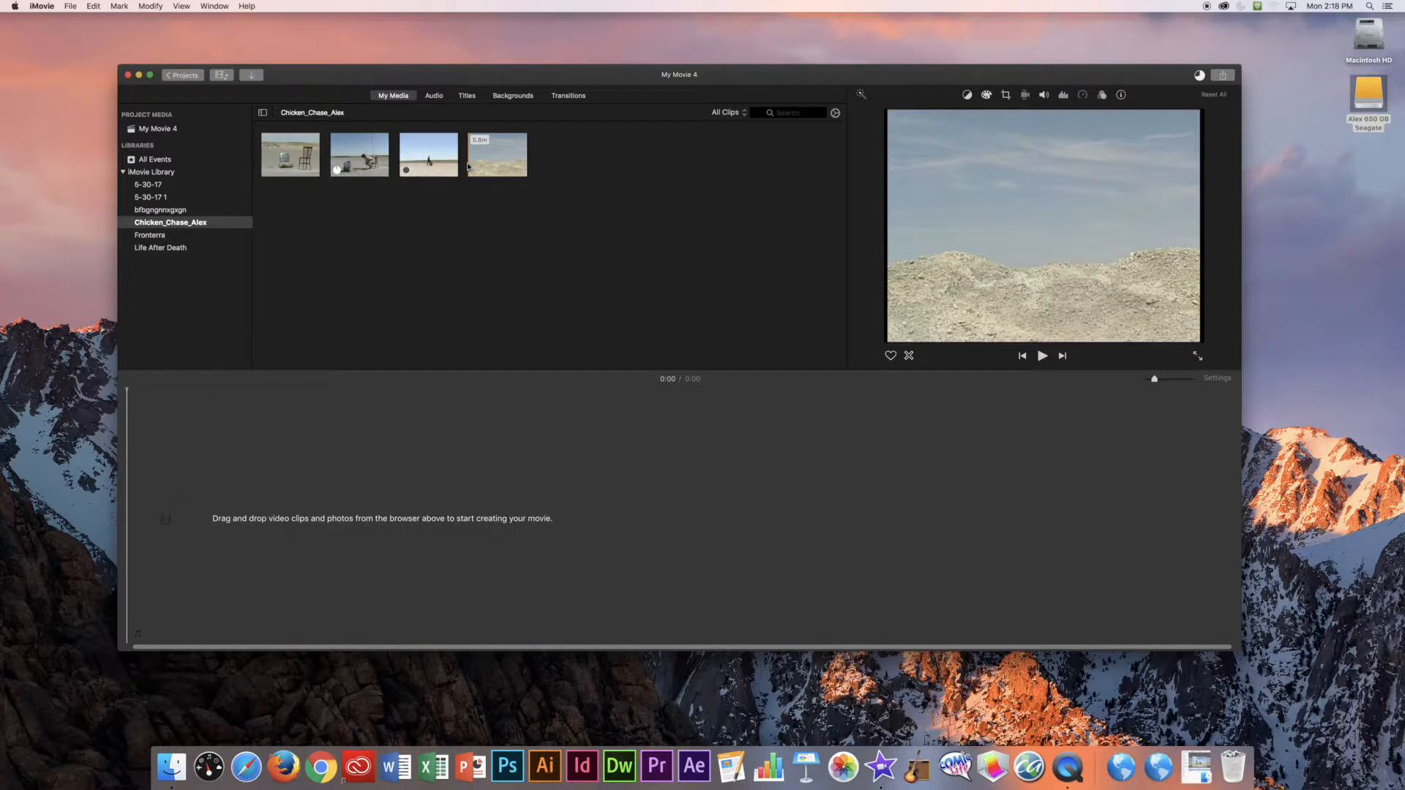
Step: Play the chicken clip from its beginning and pause it to review the opening shot over the dirt mound
key(space)
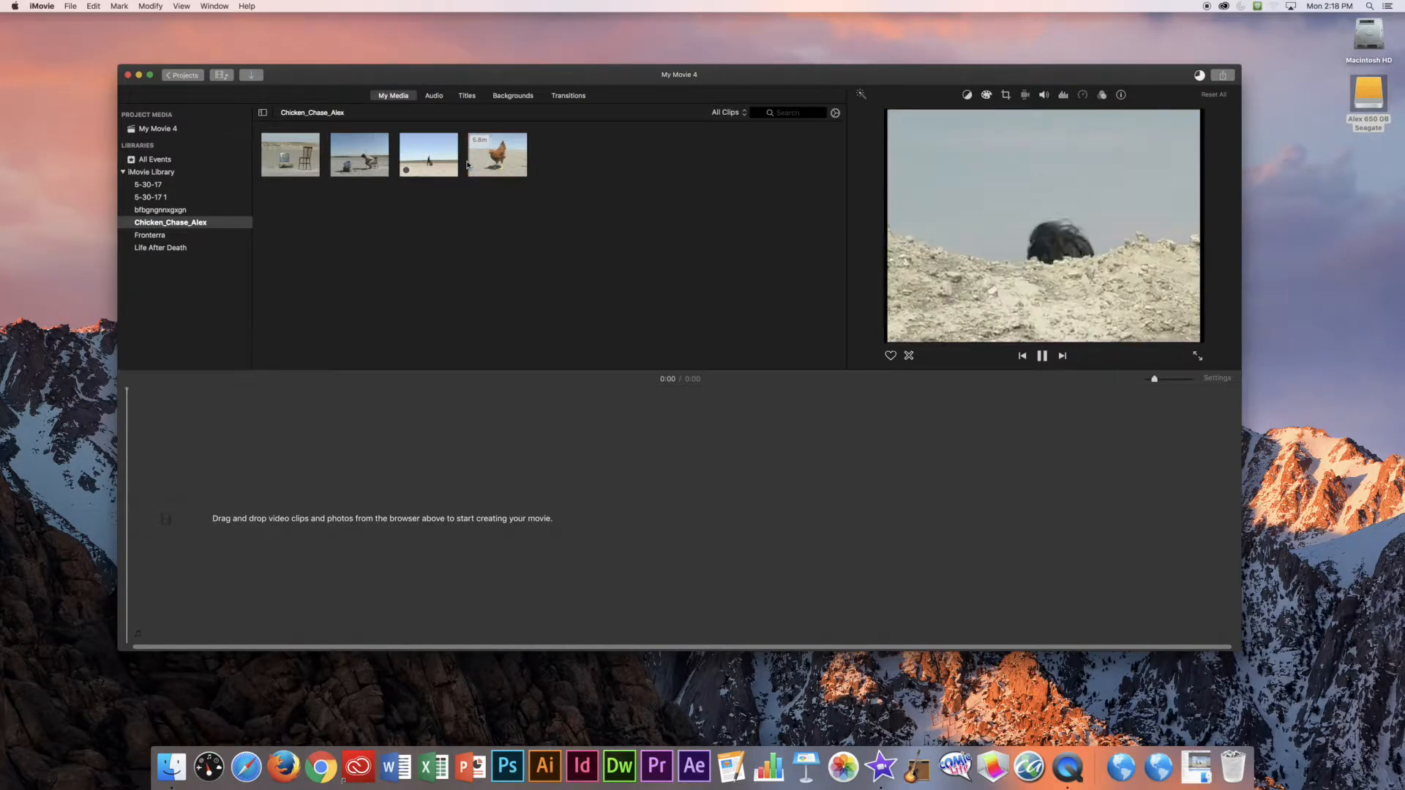
key(space)
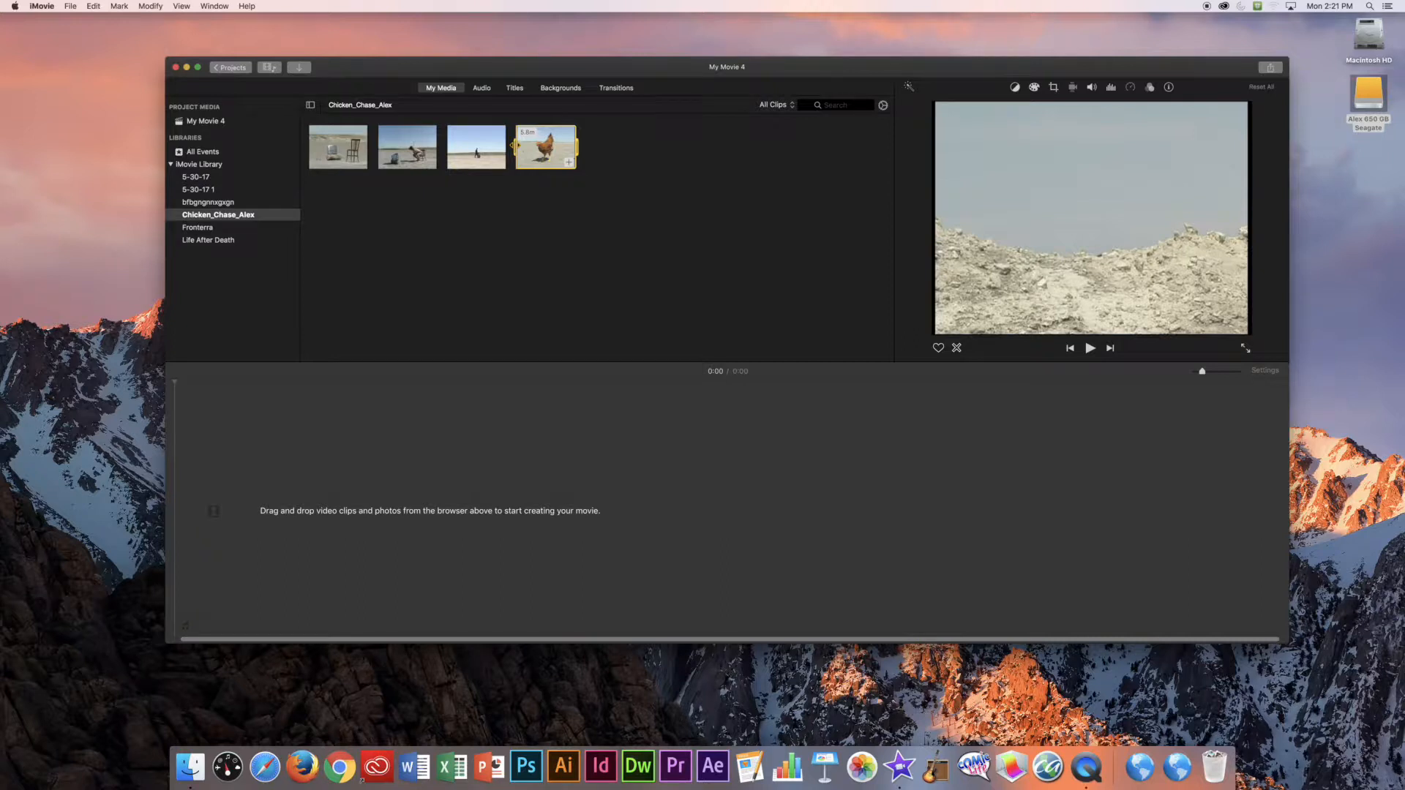
Step: Replay the opening mound shot of the chicken clip and clear the clip's selection
key(space)
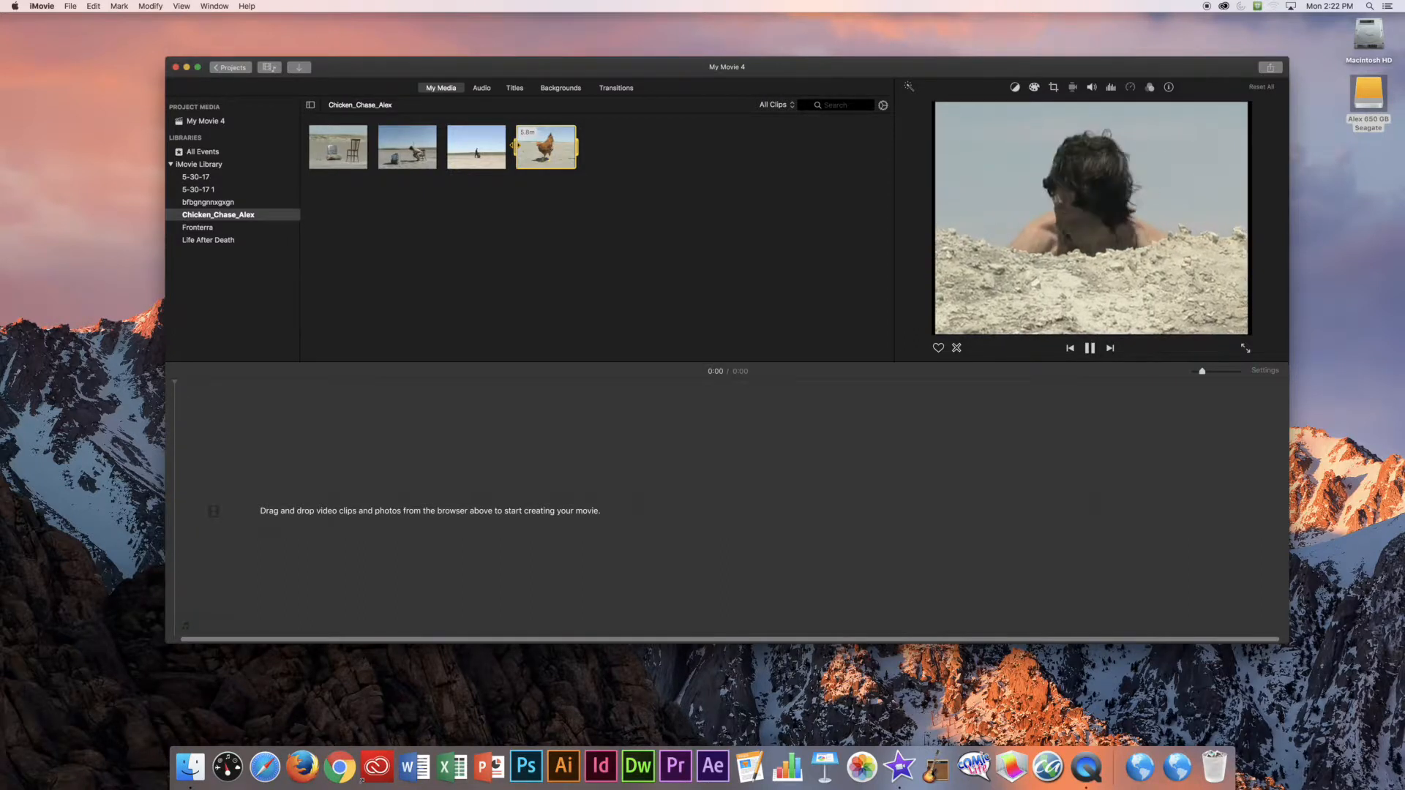
key(space)
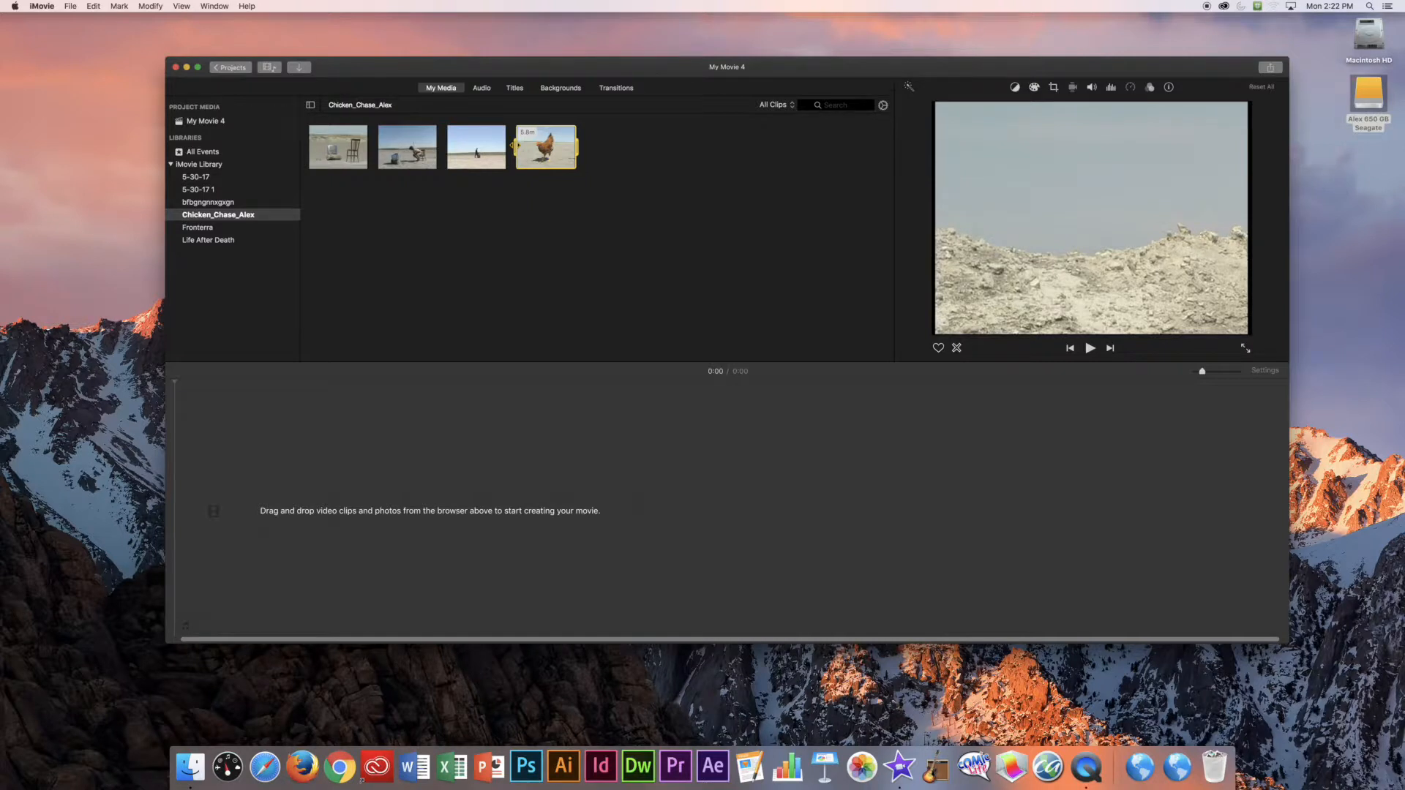
click(514, 146)
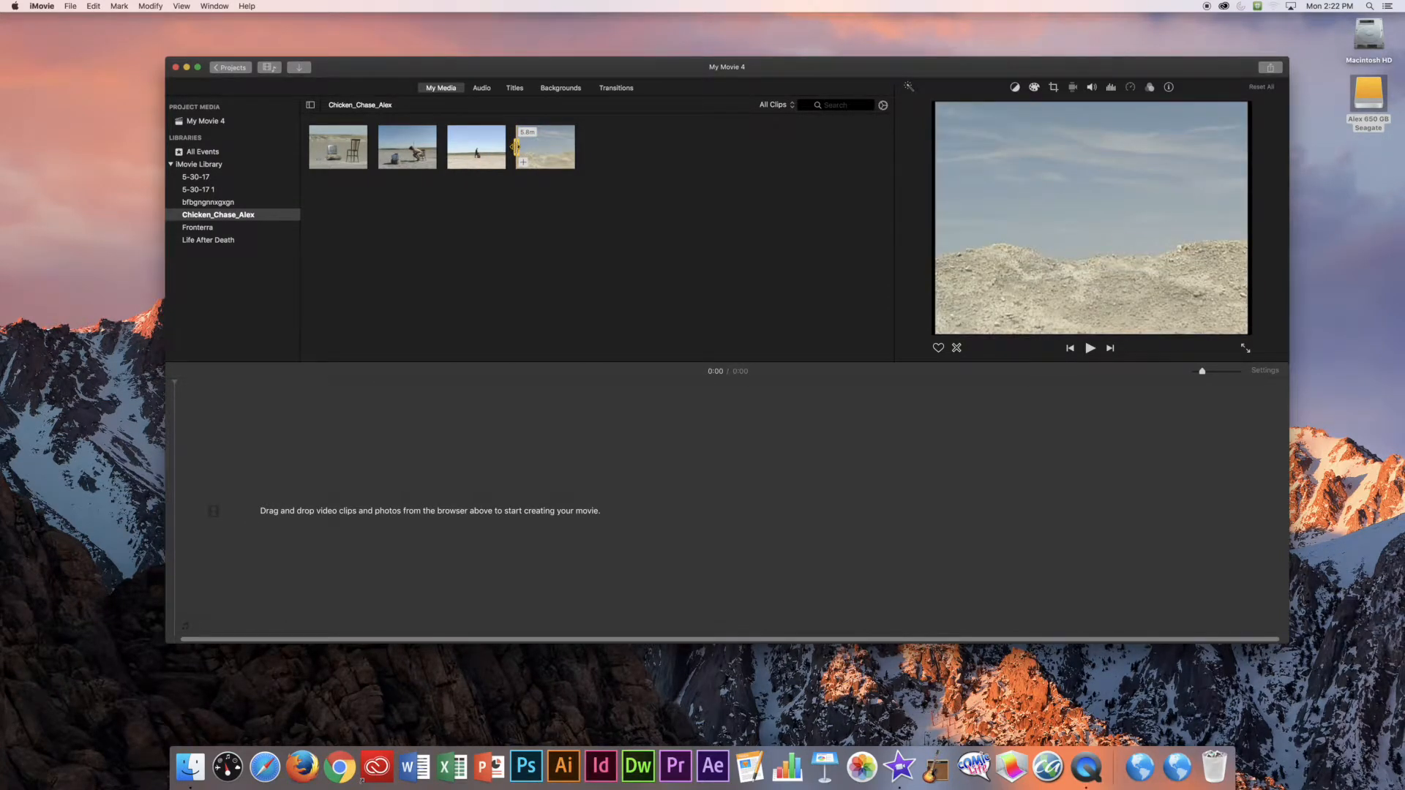
click(492, 589)
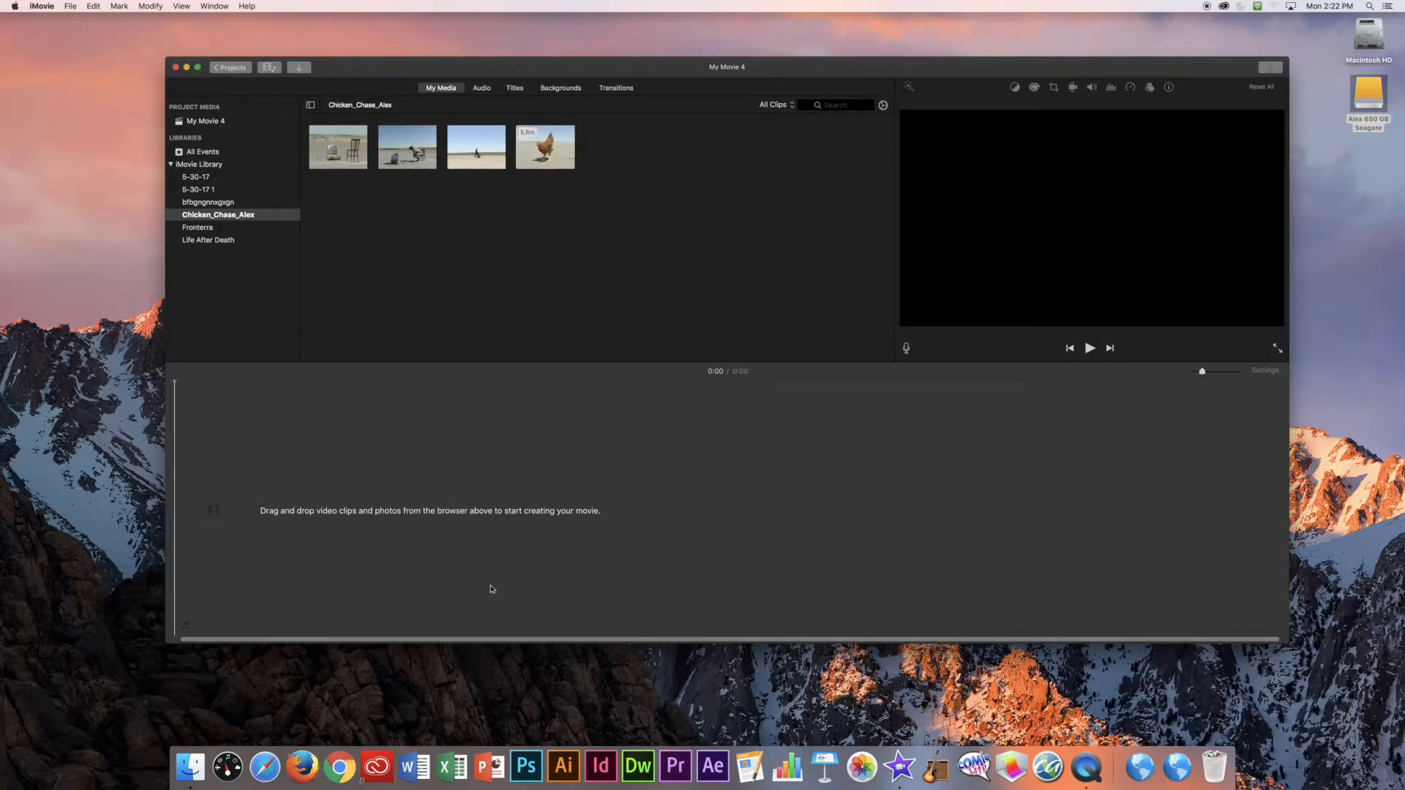
Step: Add an opening passage of about 2 seconds from the chicken clip, with the long-haired man behind the mound, to the timeline and play it
click(515, 144)
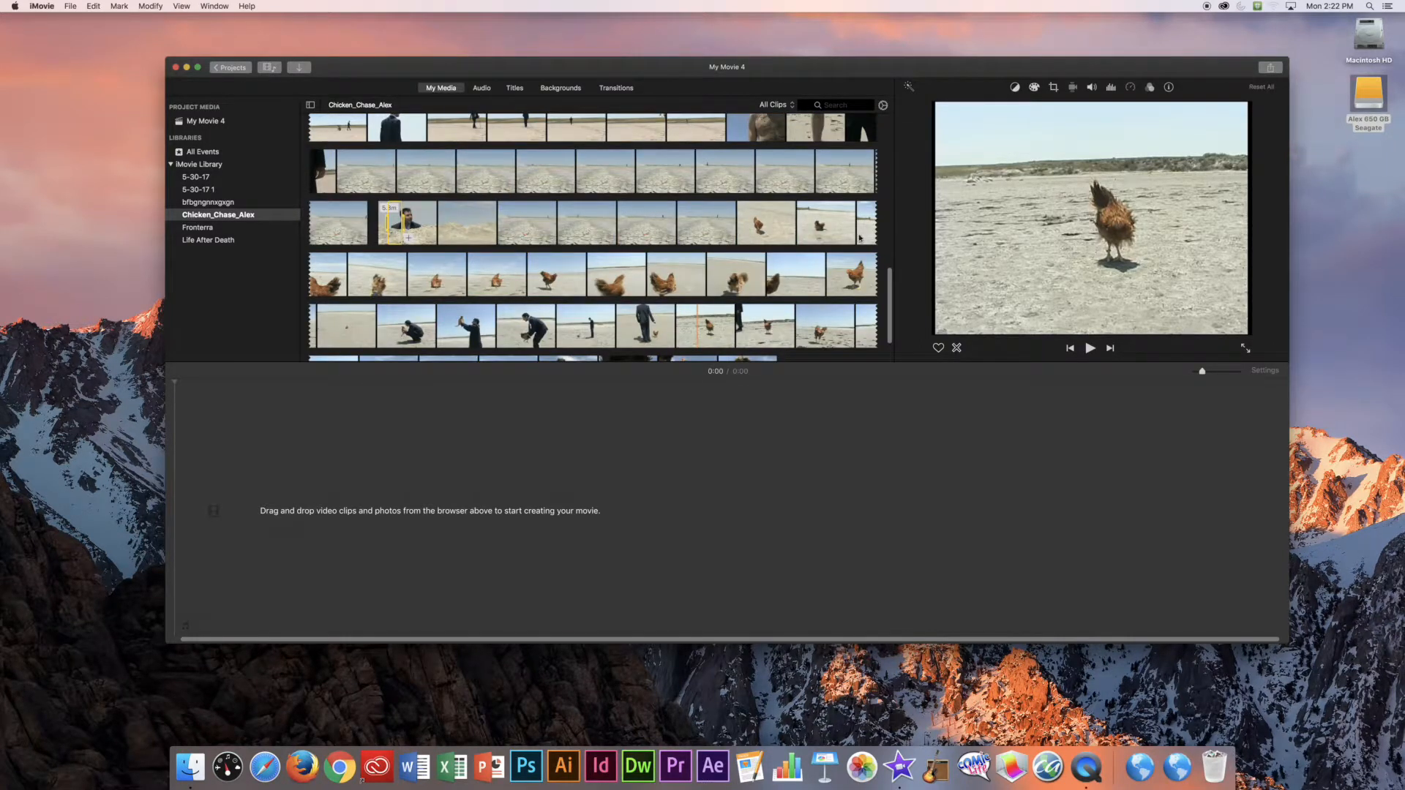
mouse_move(892, 291)
mouse_down()
mouse_move(879, 198)
mouse_move(894, 352)
mouse_move(887, 146)
mouse_move(885, 340)
mouse_move(888, 249)
mouse_move(889, 289)
mouse_up()
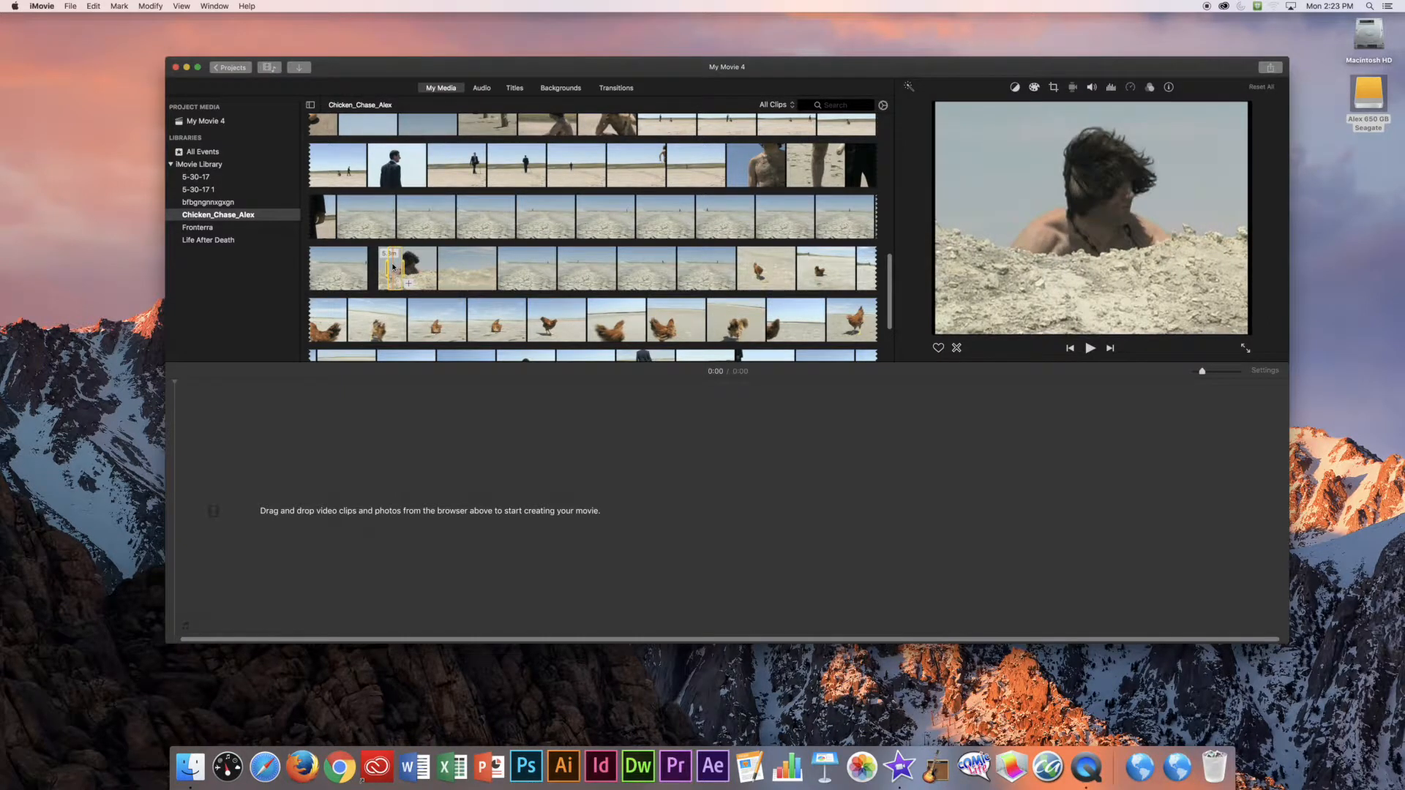
drag(391, 279, 279, 510)
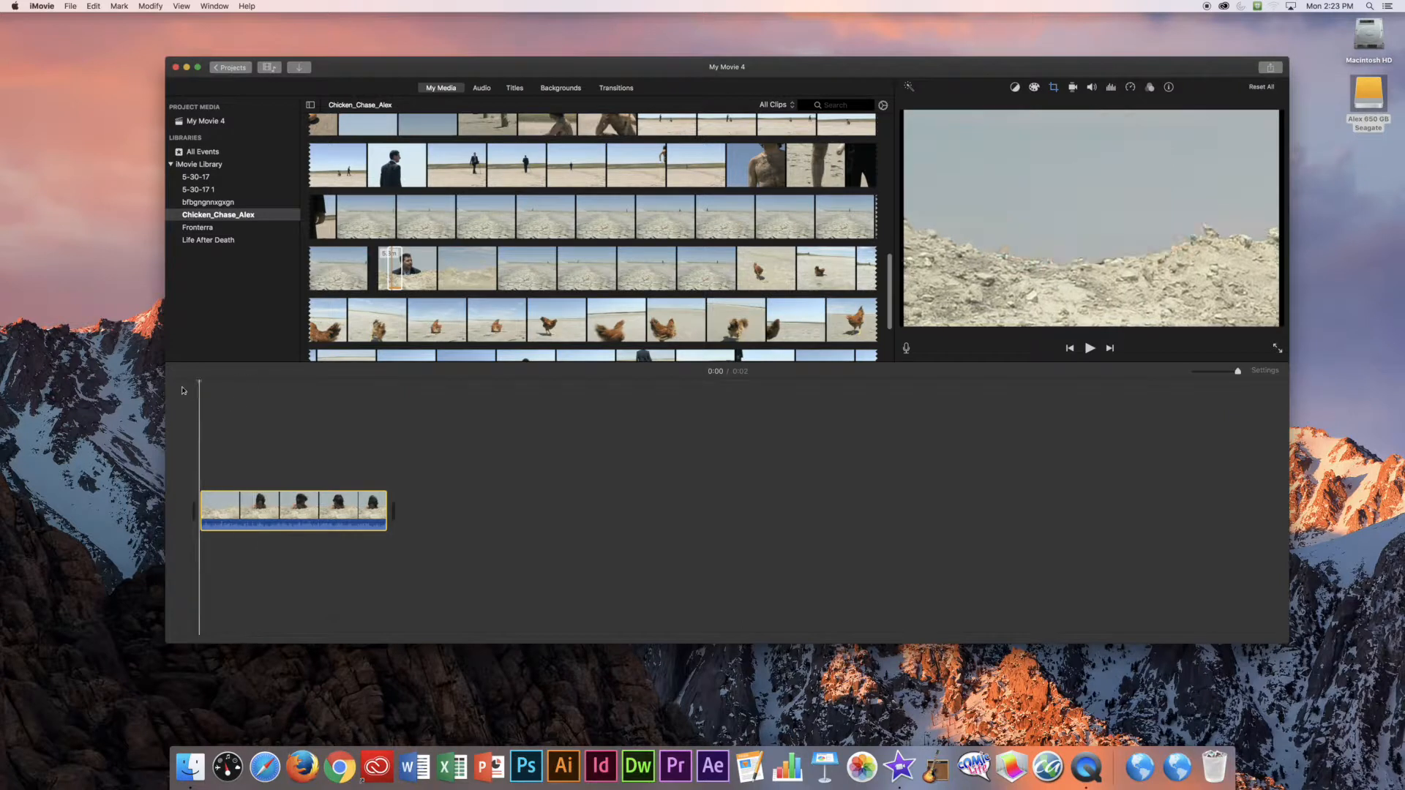
key(space)
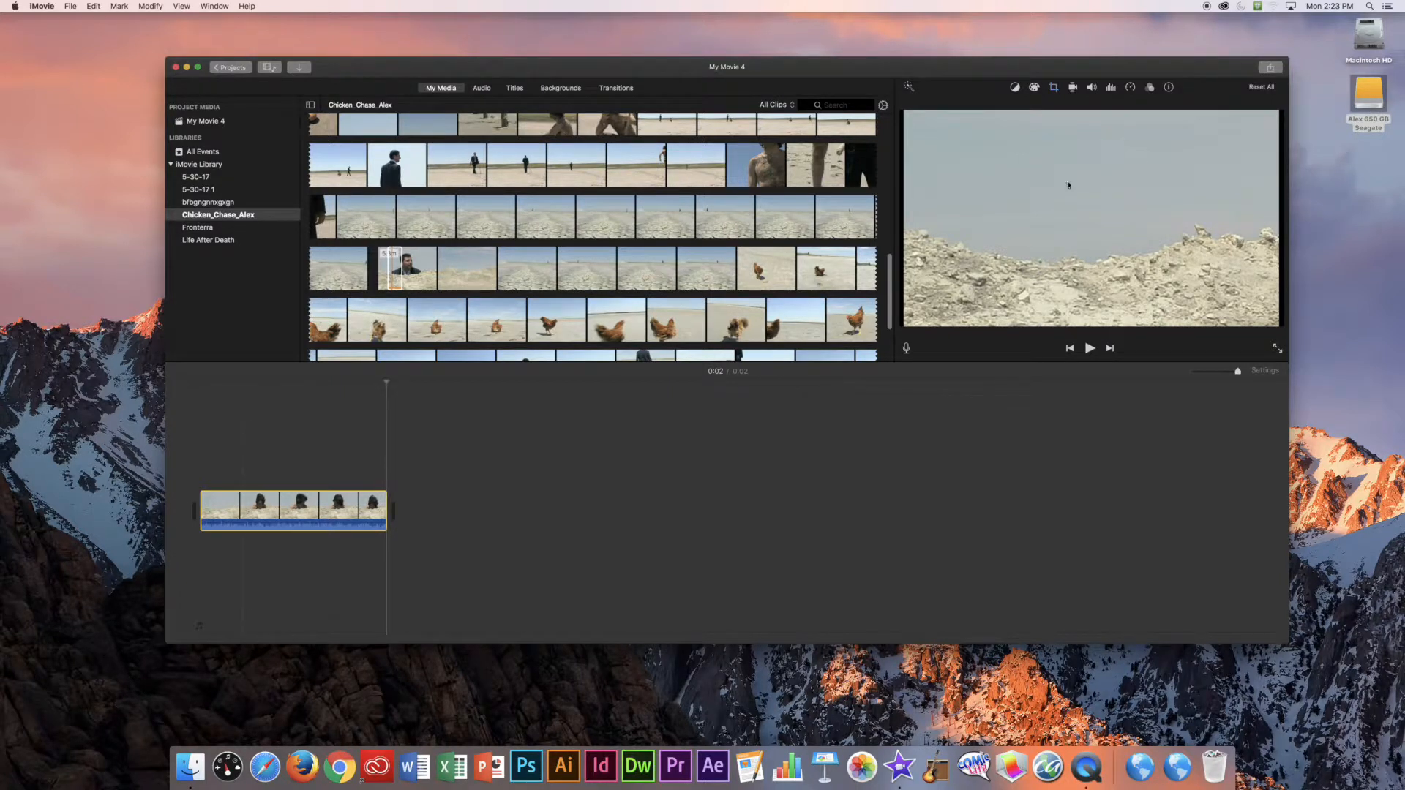
click(284, 421)
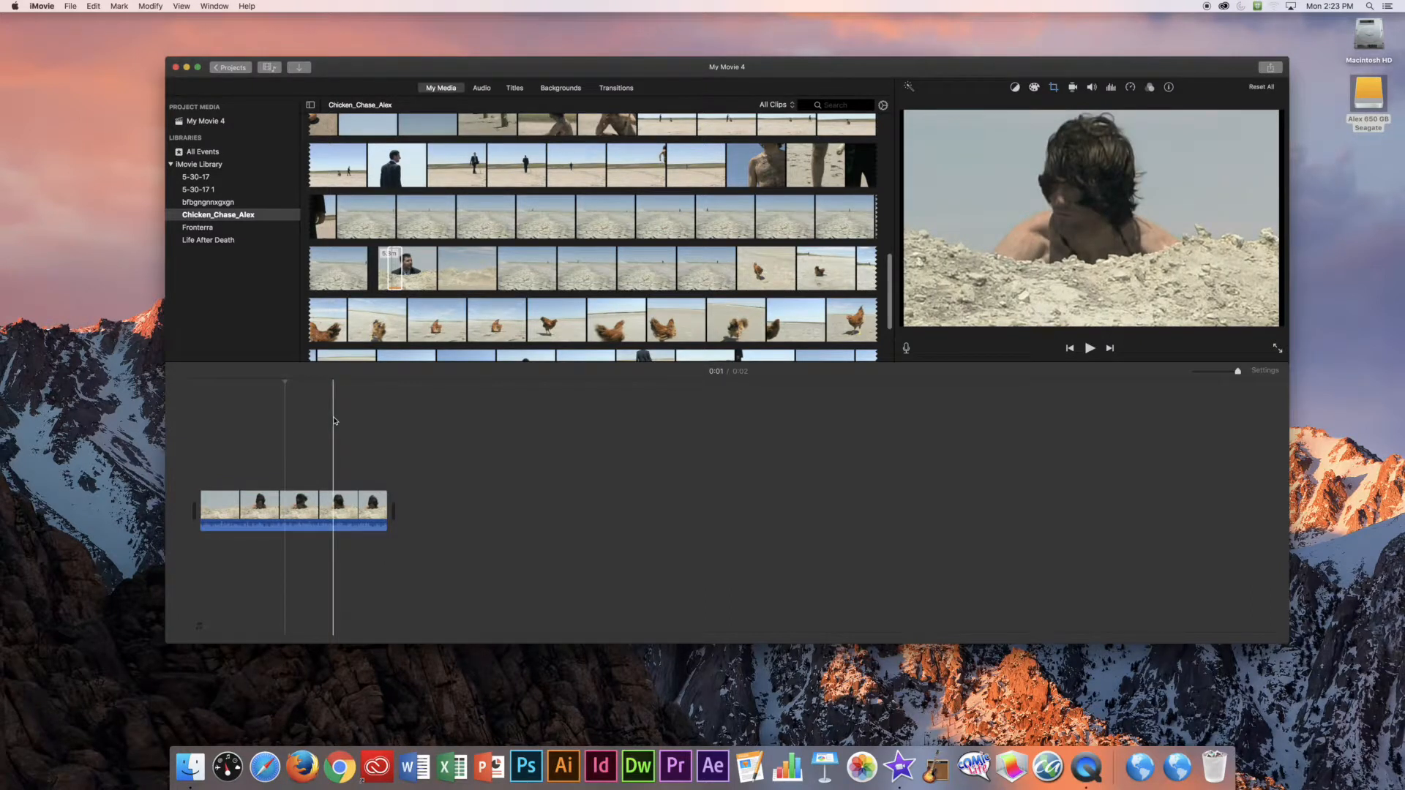
Step: Compare the timeline at different zoom levels, ending fully zoomed in with the whole clip in view
key(super+equal)
click(404, 414)
key(super+equal)
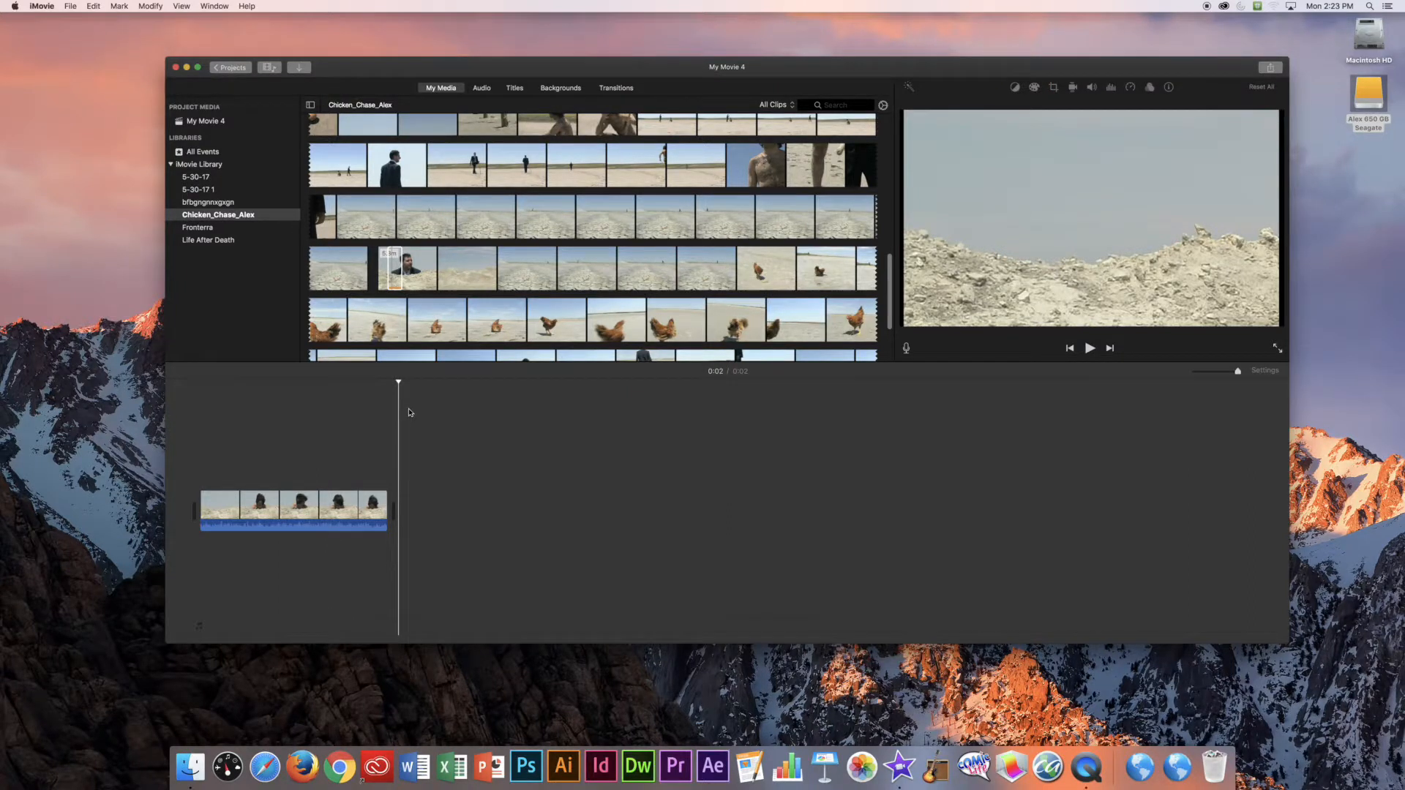
key(super+minus)
key(super+equal)
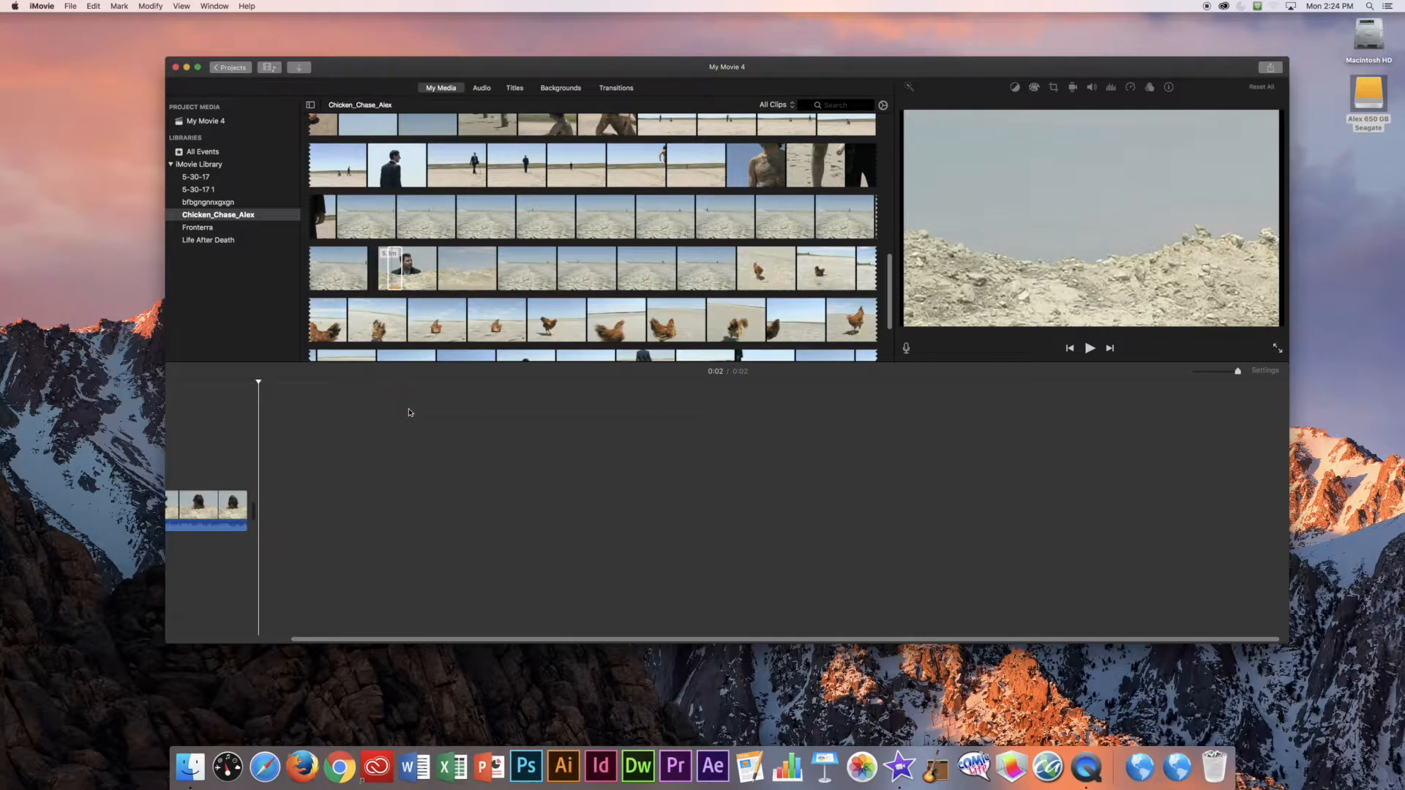
scroll(343, 629, left, 5)
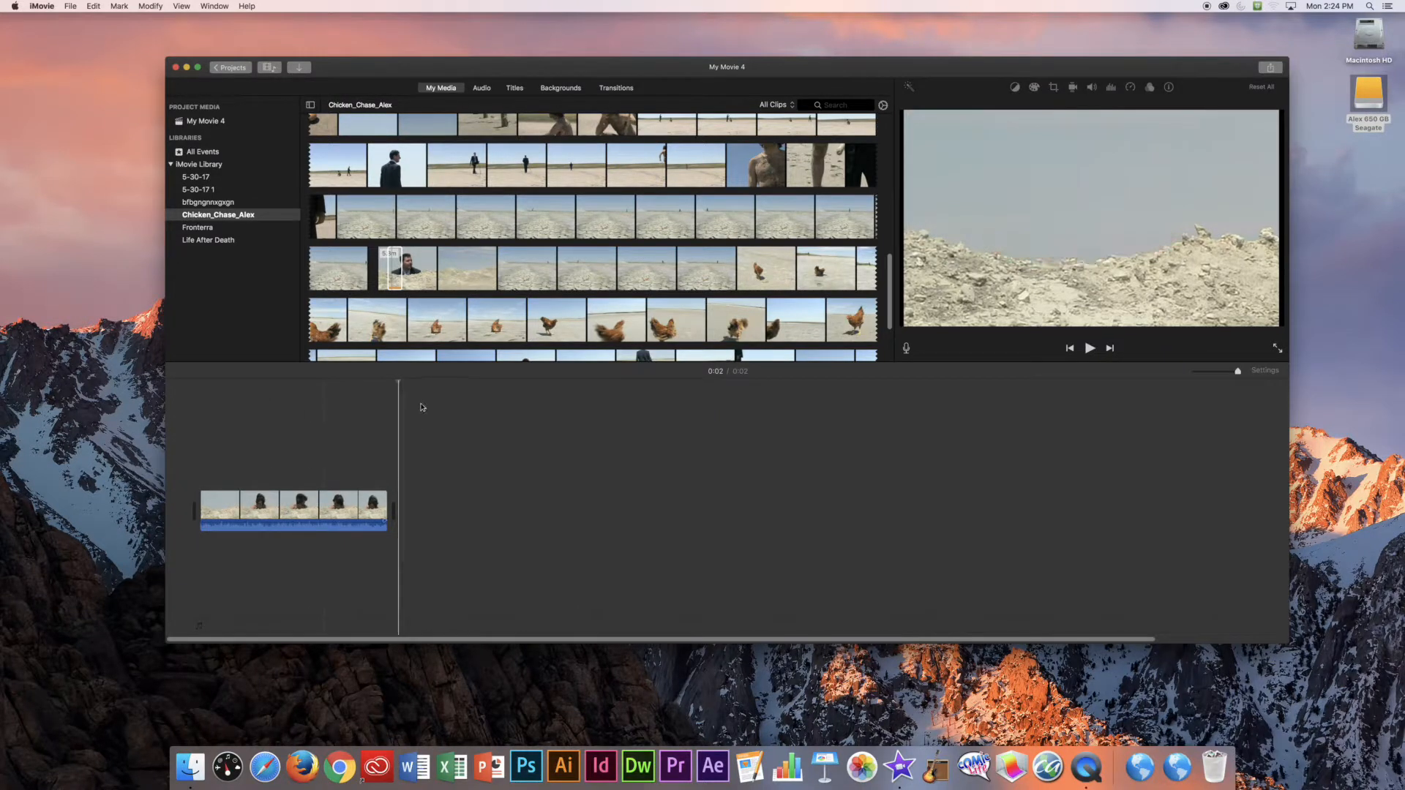
key(super+minus)
key(super+minus)
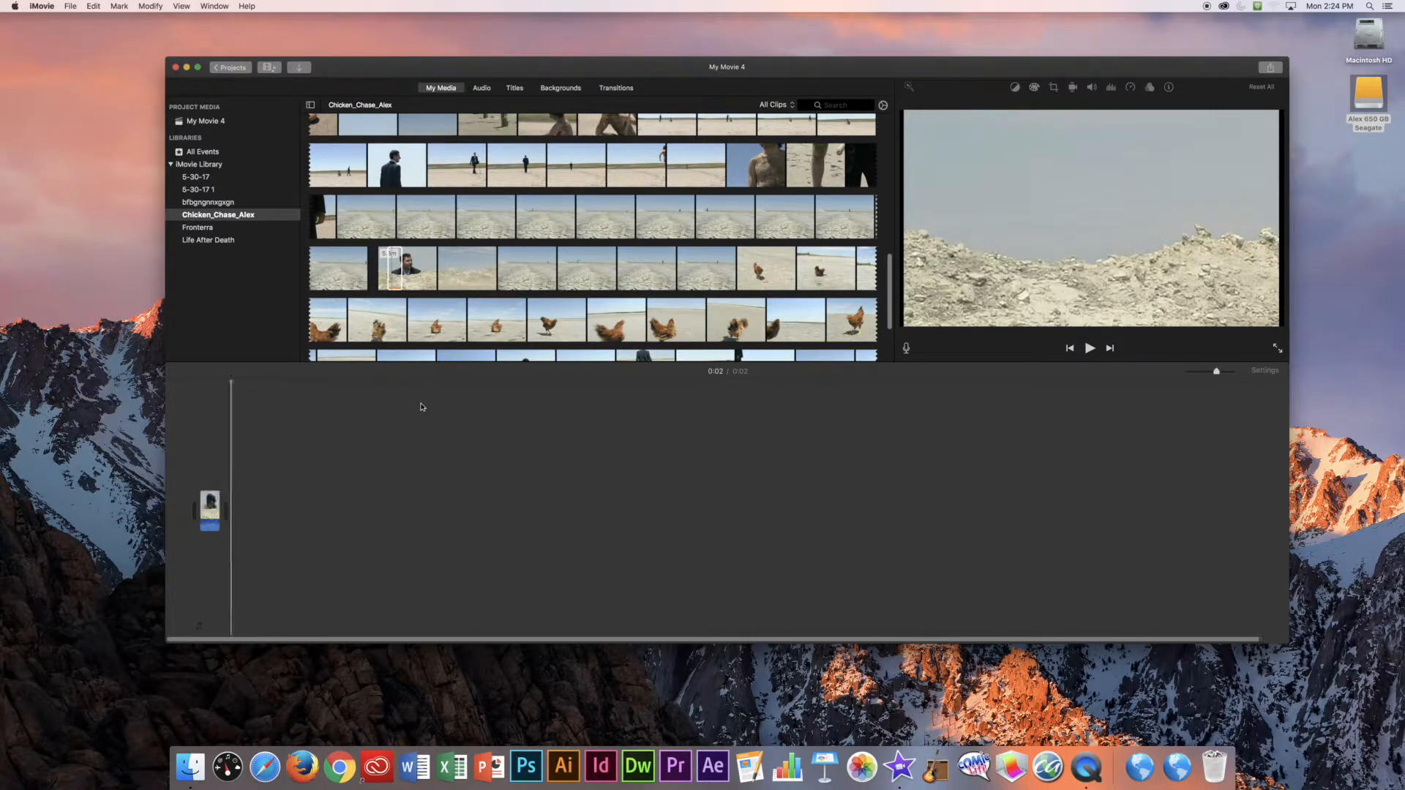
key(super+equal)
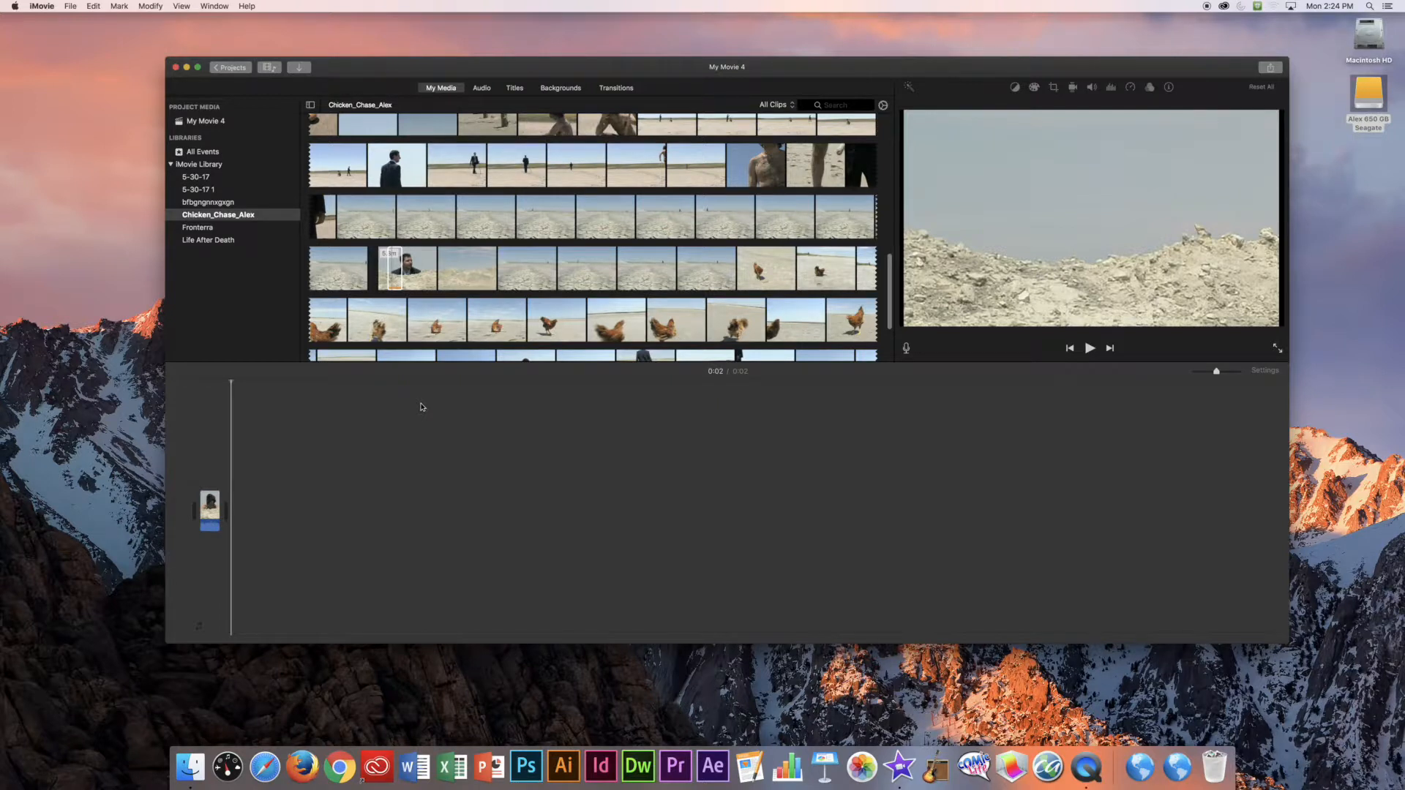
key(super+equal)
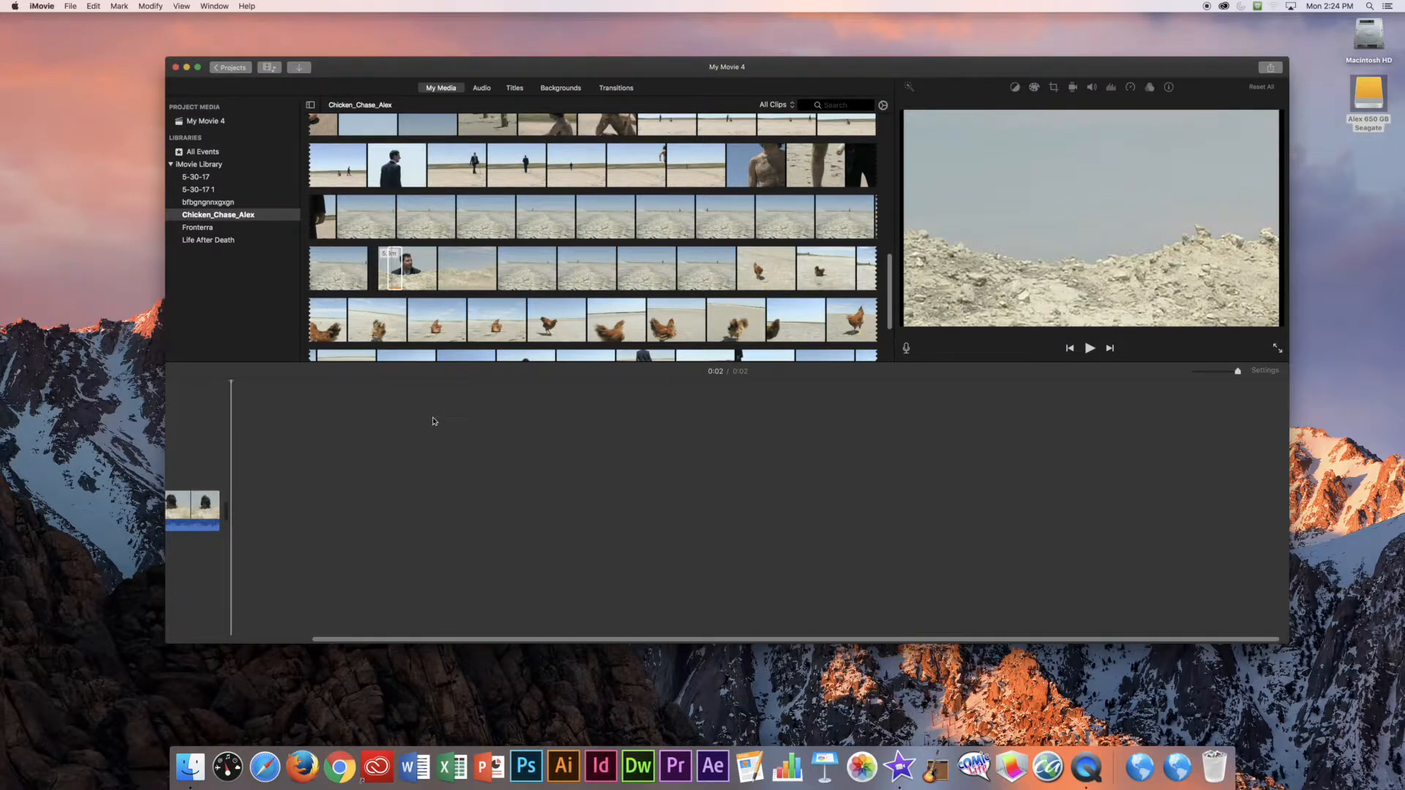
scroll(307, 614, left, 5)
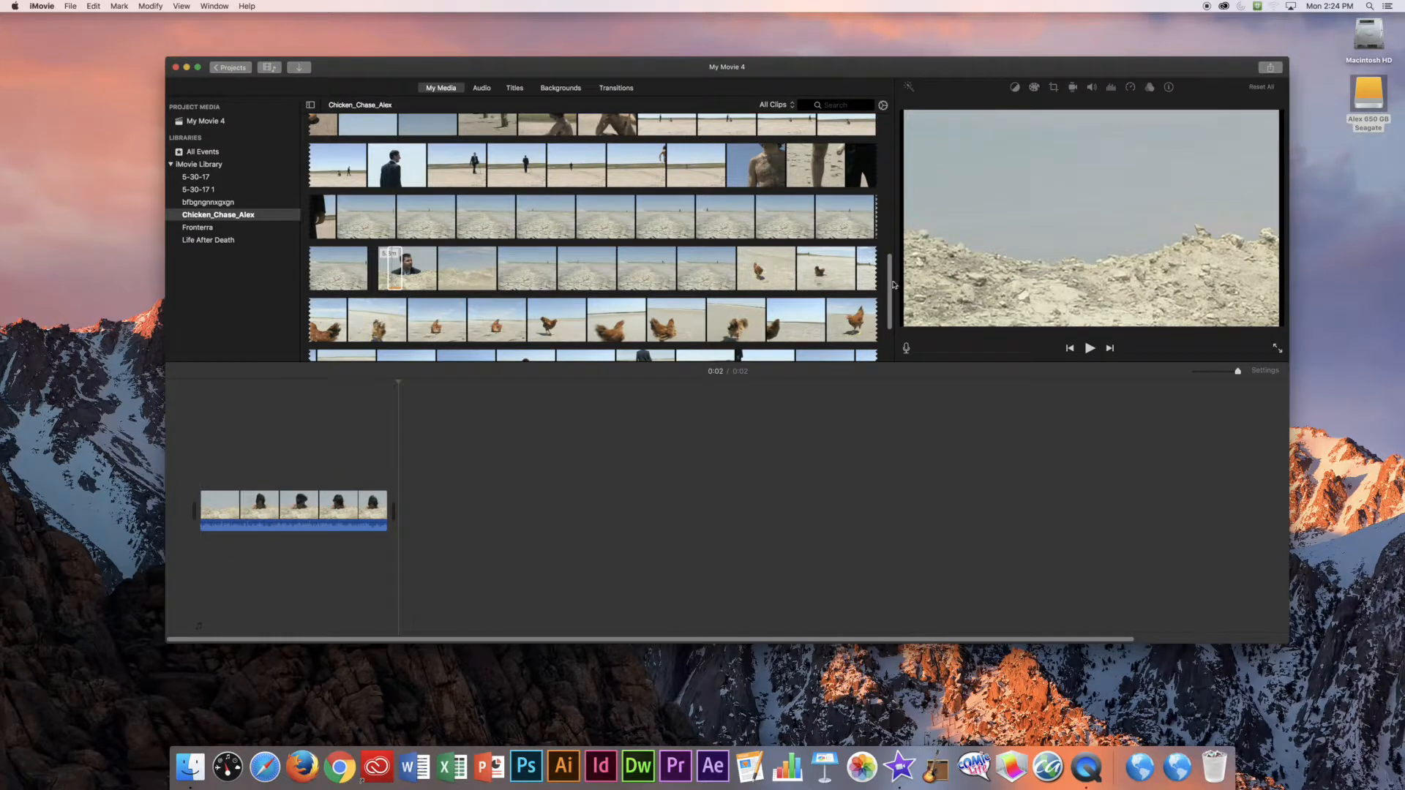
Step: Expand the imported clips' filmstrips in the browser to examine the chicken clip's shots in greater detail
scroll(890, 287, down, 5)
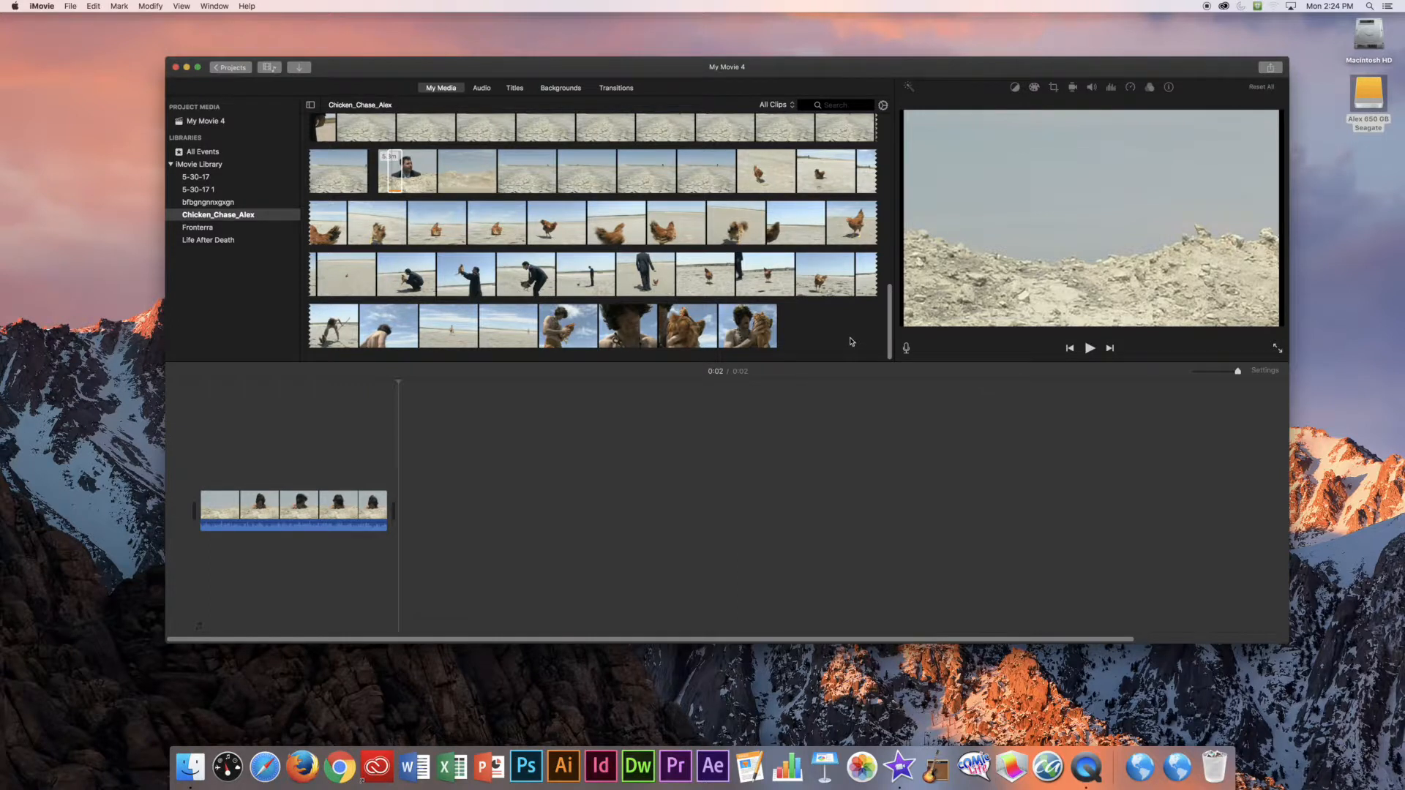
key(super+minus)
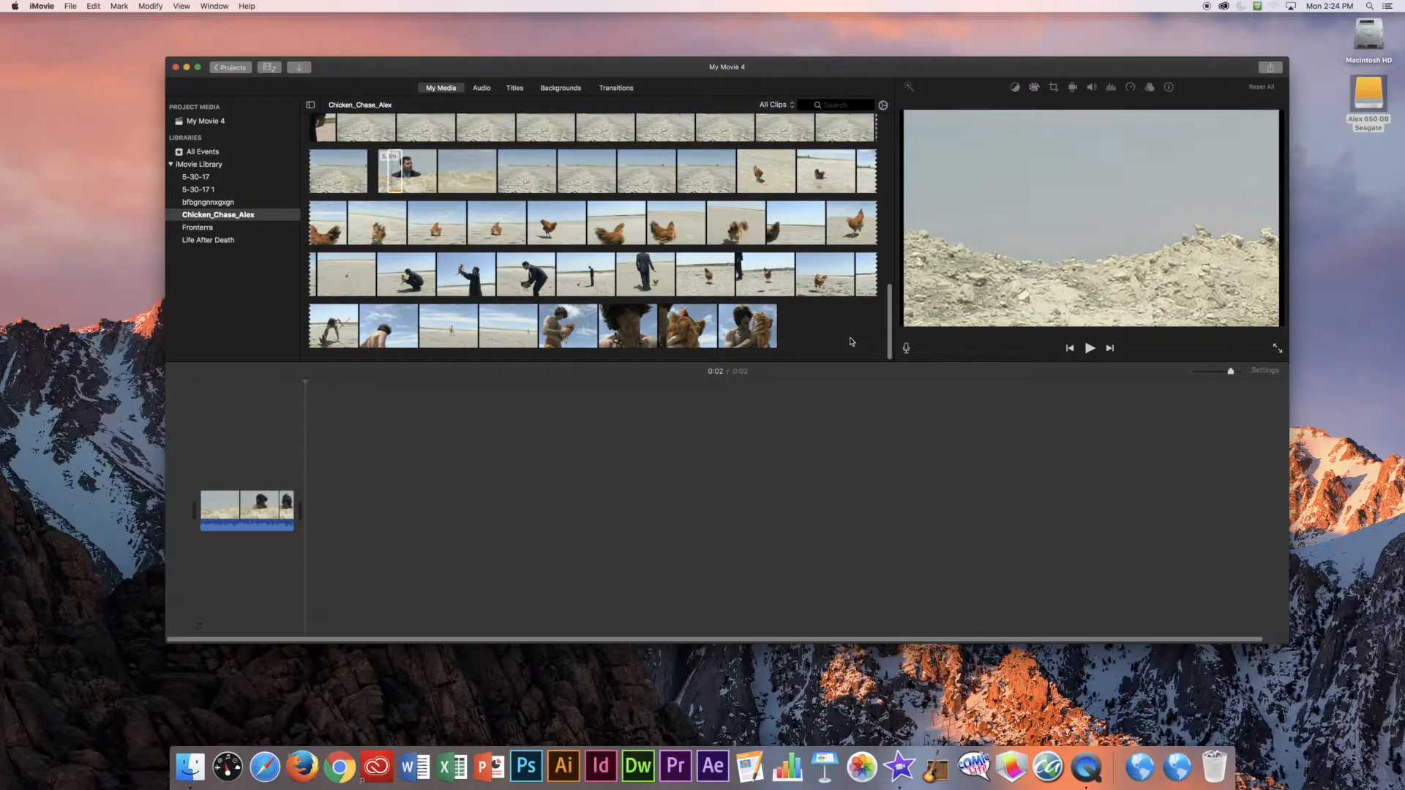
key(super+equal)
click(851, 341)
key(super+equal)
key(super+equal)
key(super+equal)
key(super+equal)
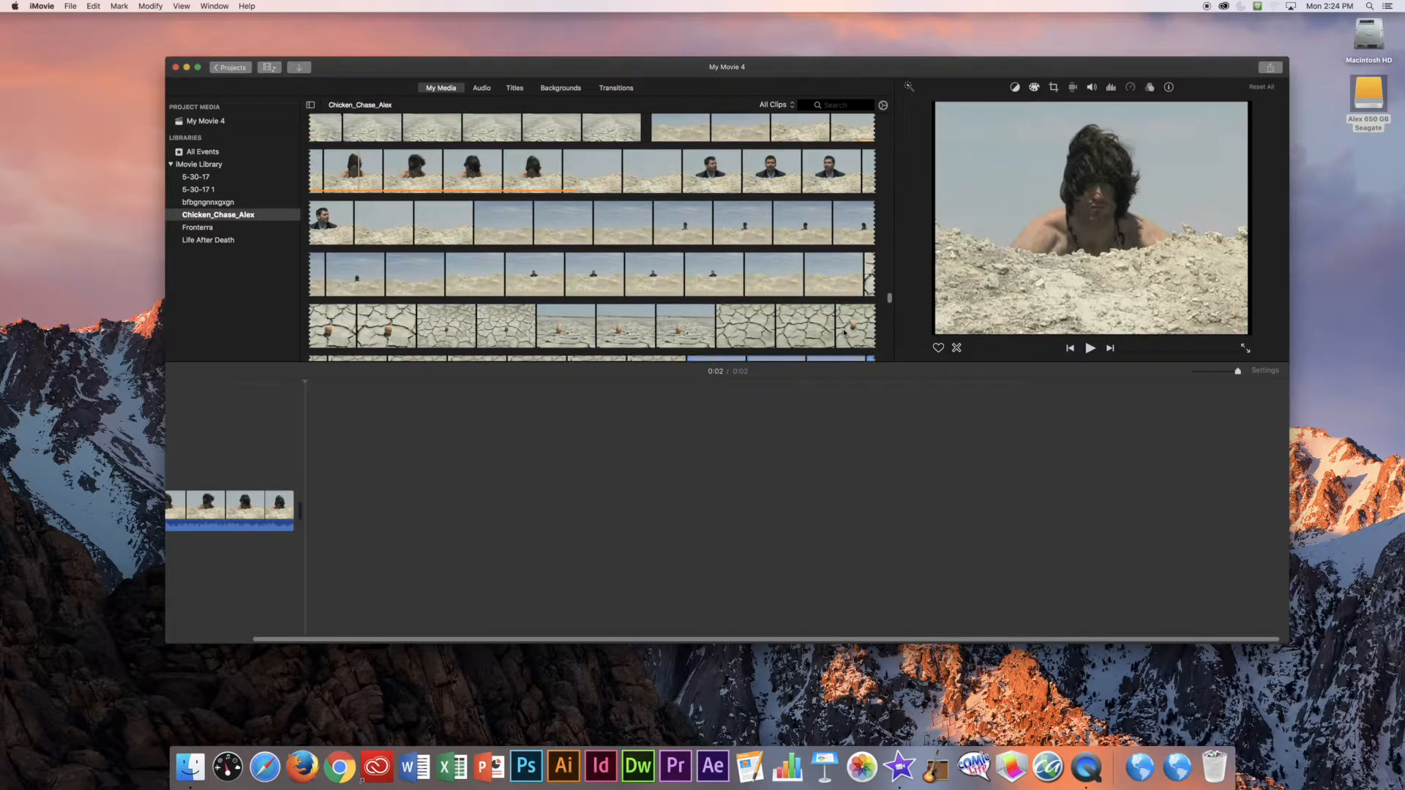
Step: Return to the beginning of the first clip and compress the filmstrips to show fewer frames per clip
drag(889, 298, 899, 81)
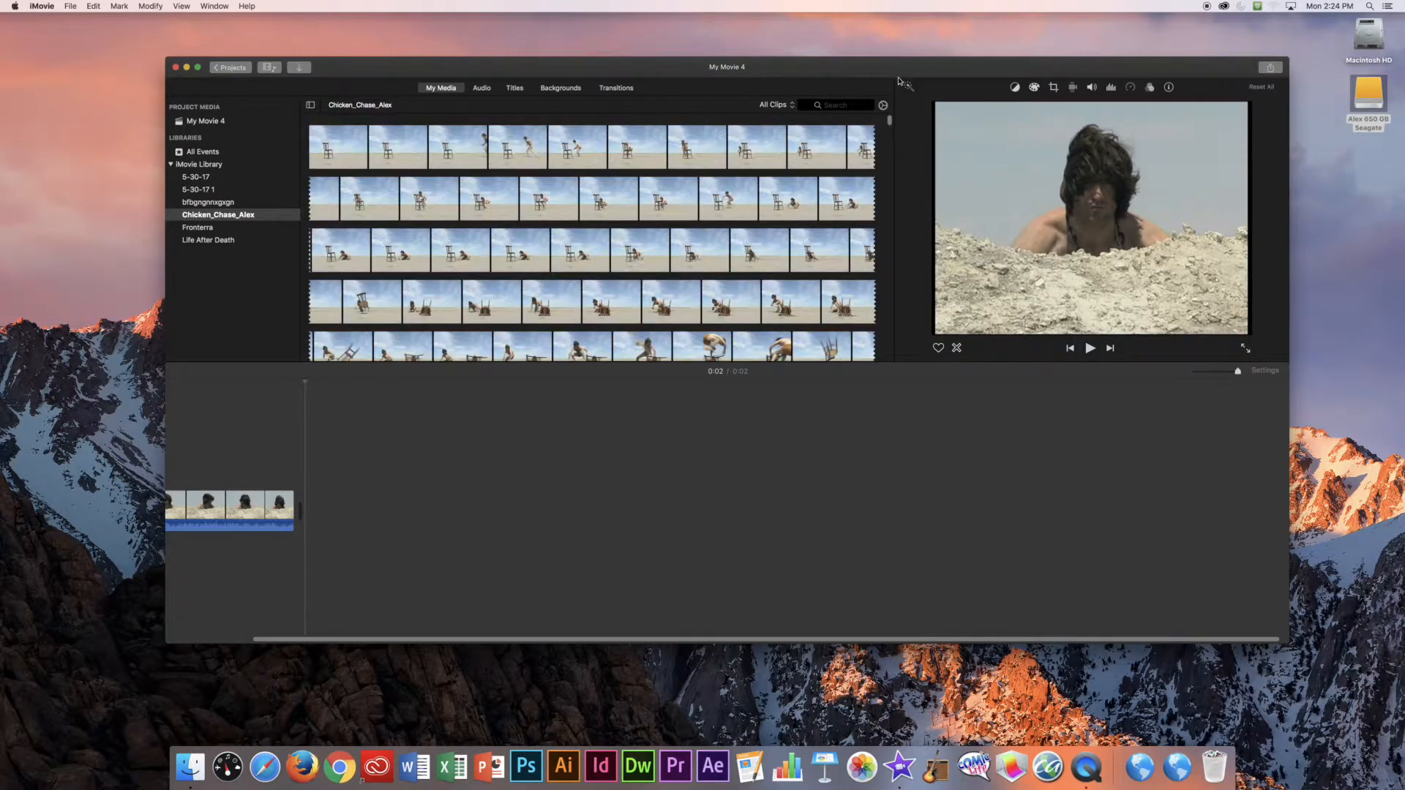
key(super+minus)
key(super+minus)
key(super+minus)
key(super+minus)
key(super+minus)
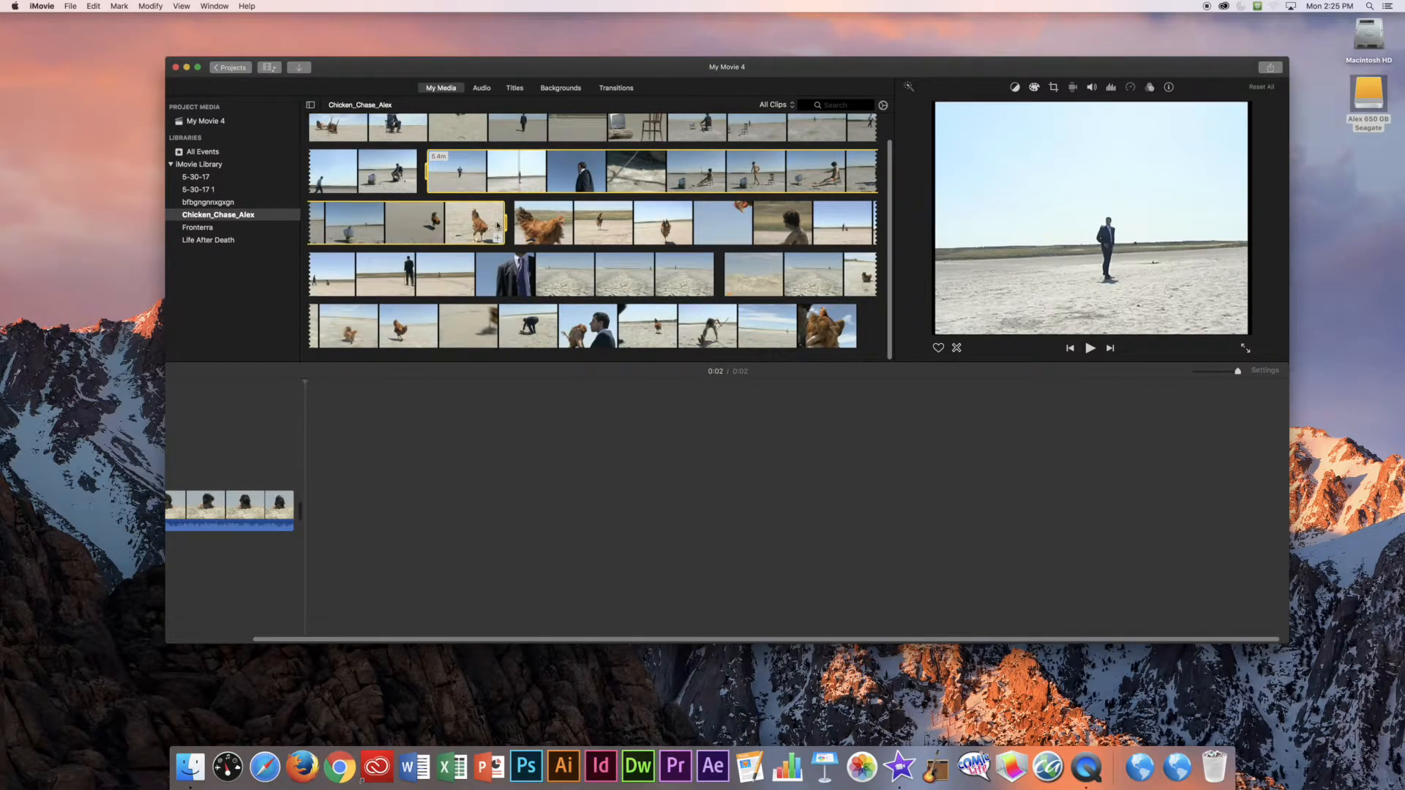
Step: Try selecting just the suited man's approach in the second clip, and switch between the second and third clips as whole selections
click(510, 210)
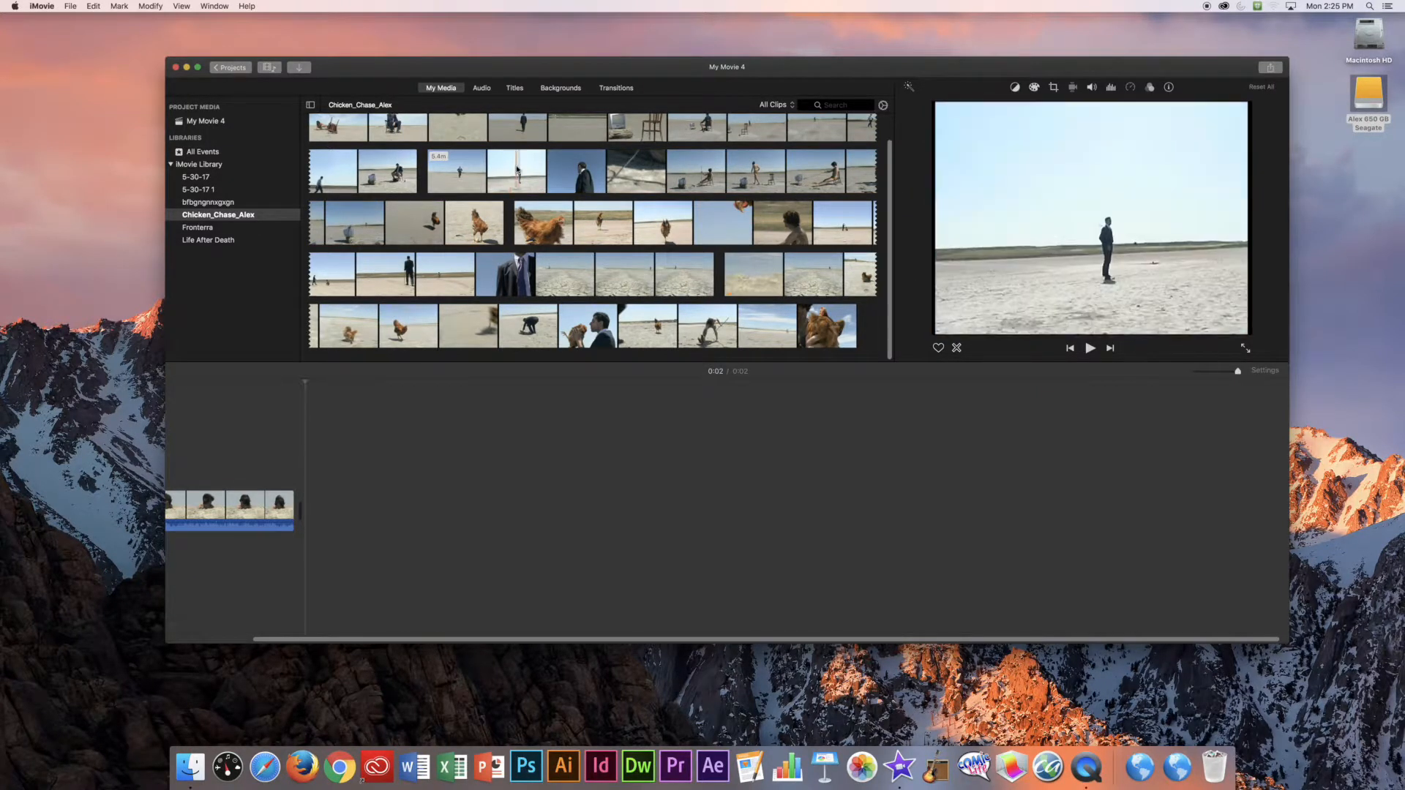
click(517, 170)
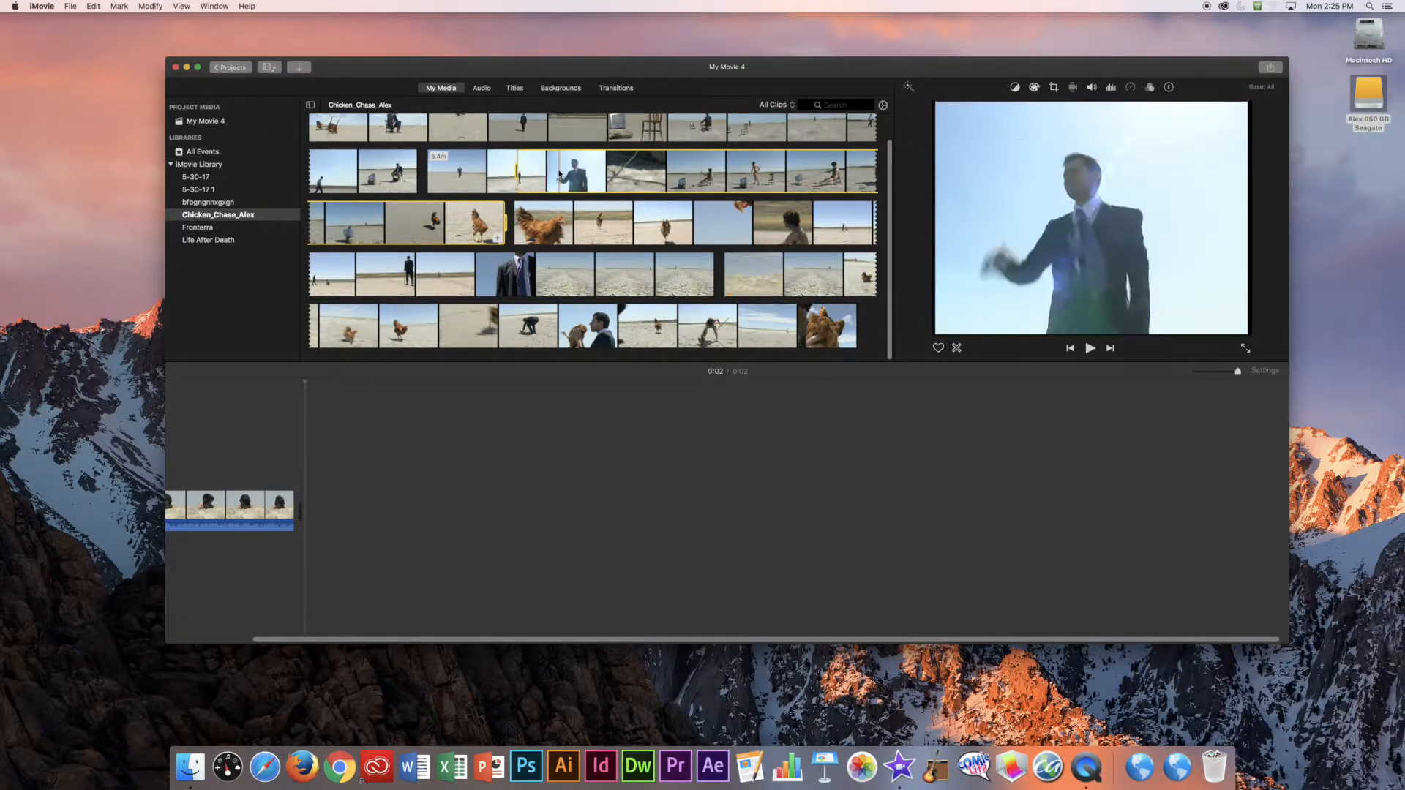
click(557, 173)
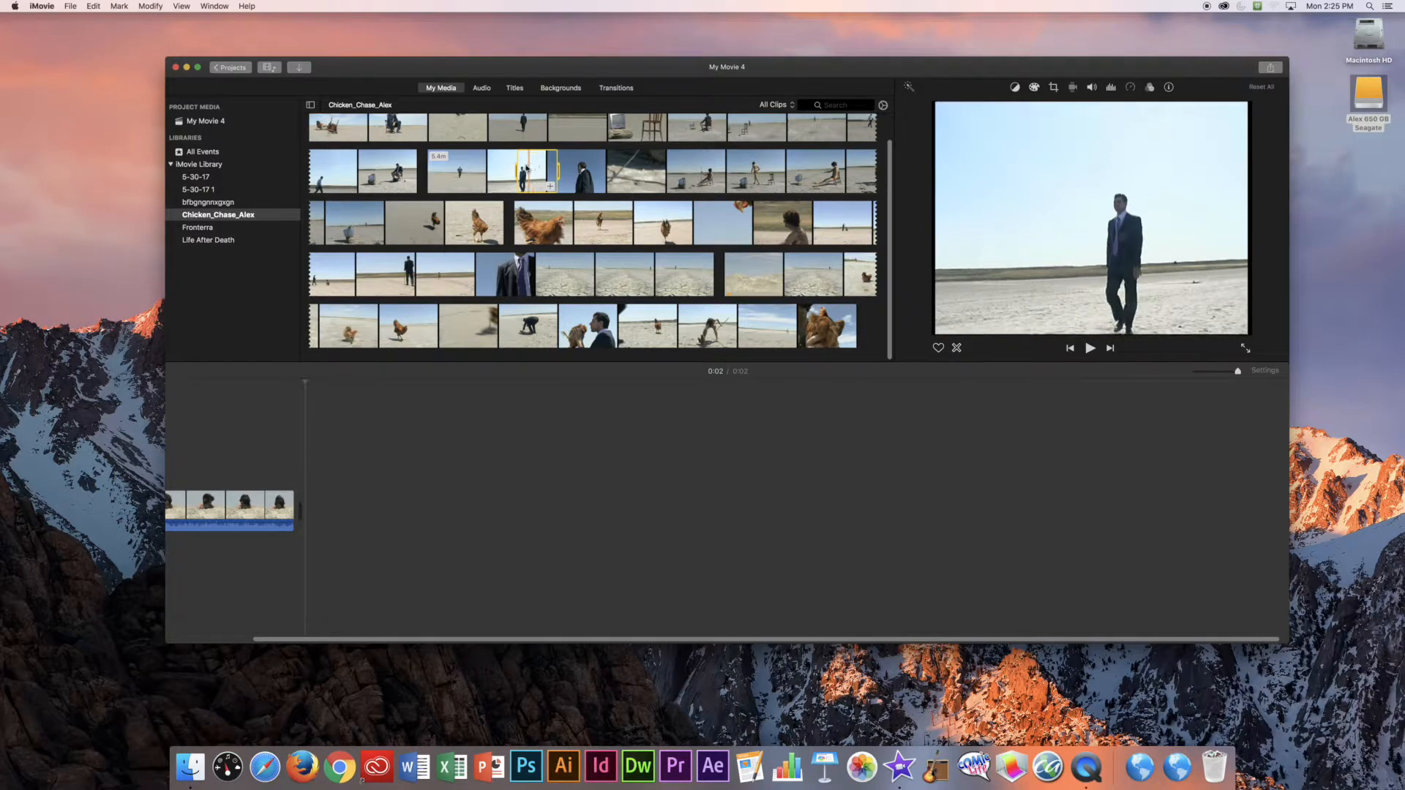
click(504, 157)
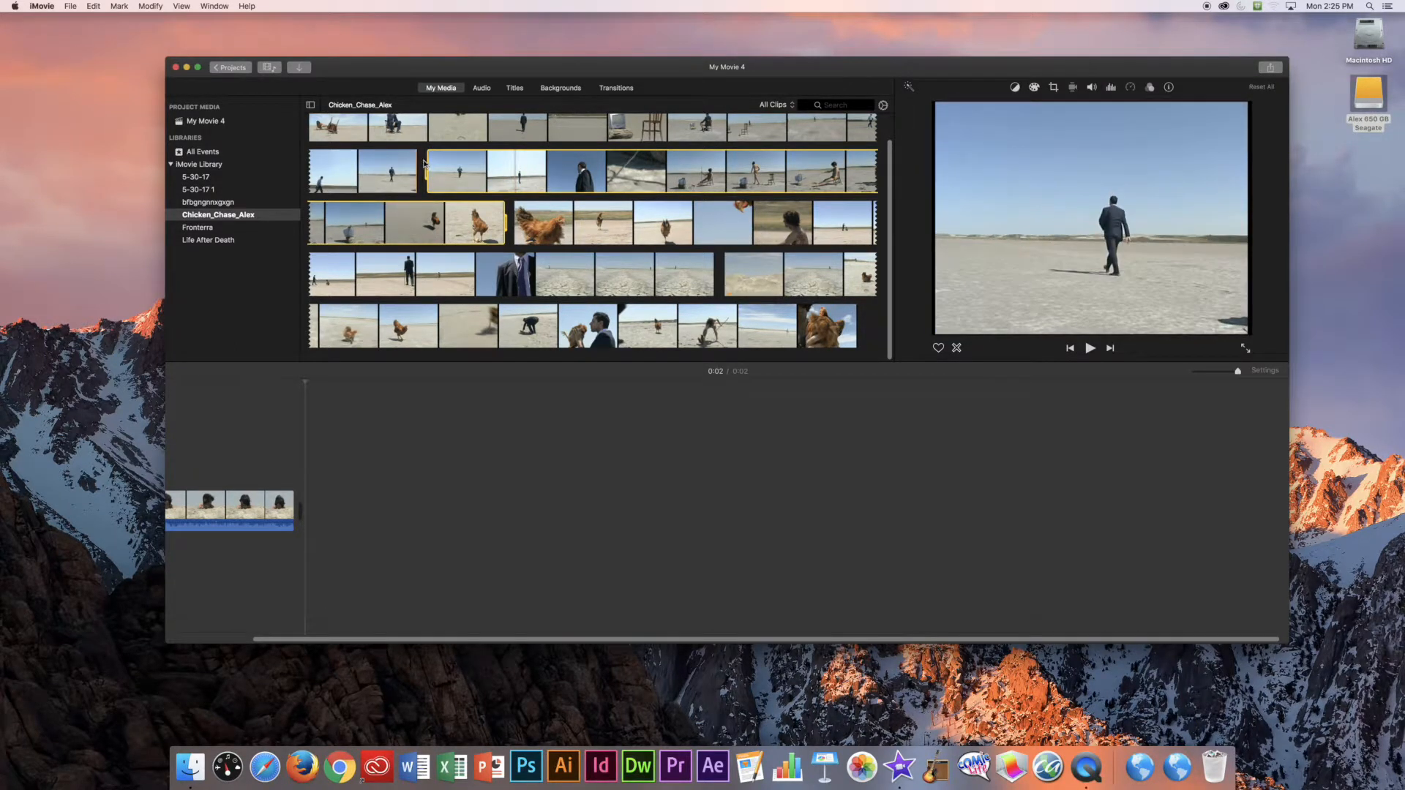
click(529, 209)
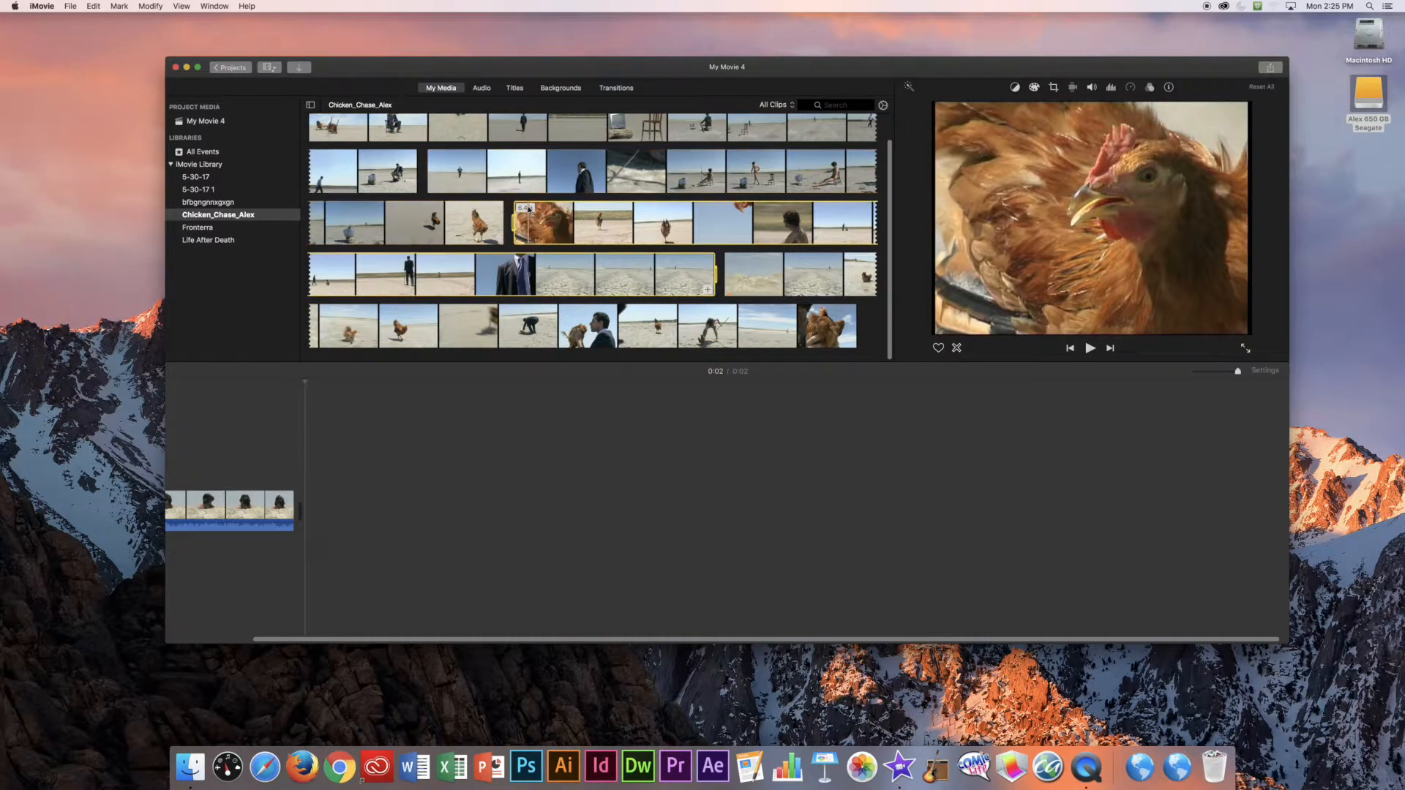
click(524, 167)
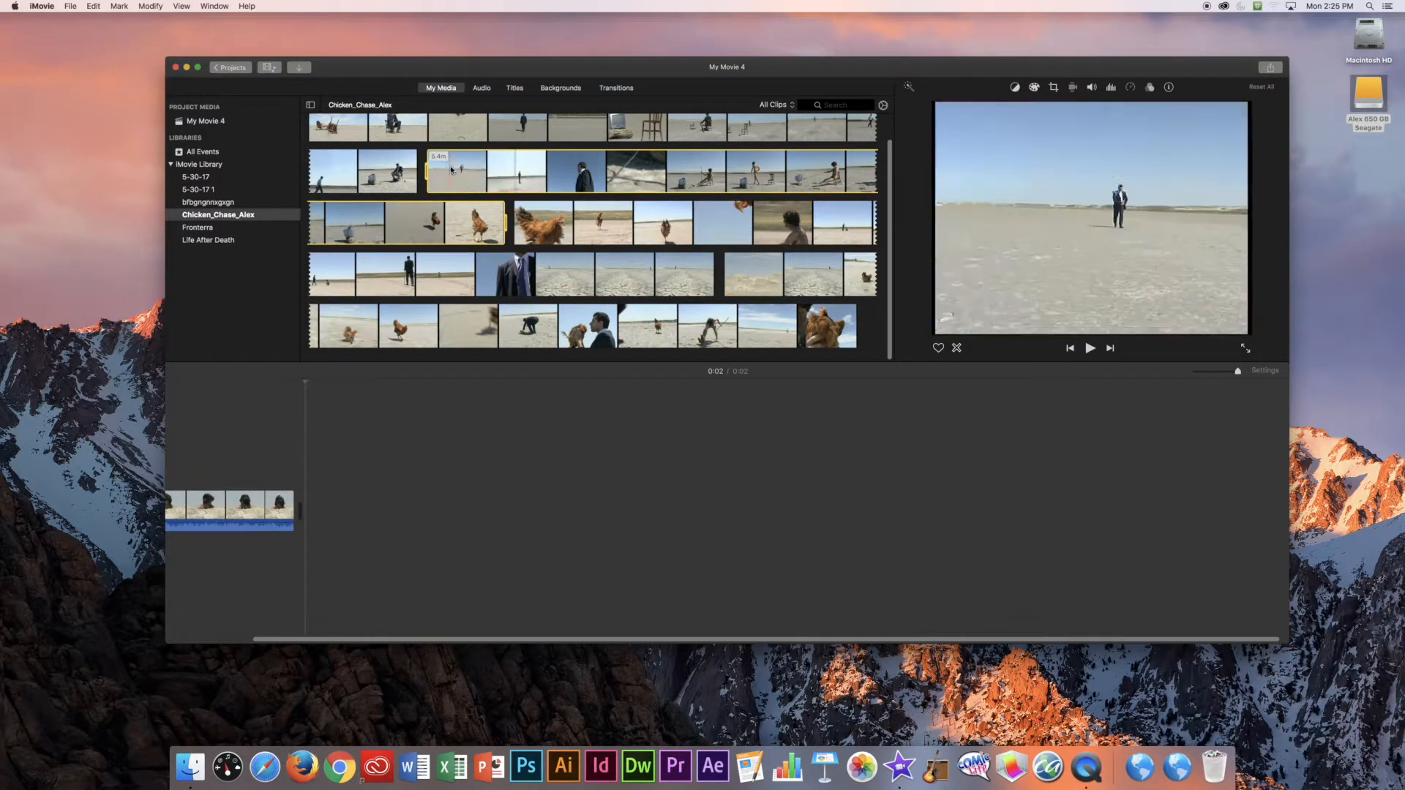
click(516, 195)
click(439, 171)
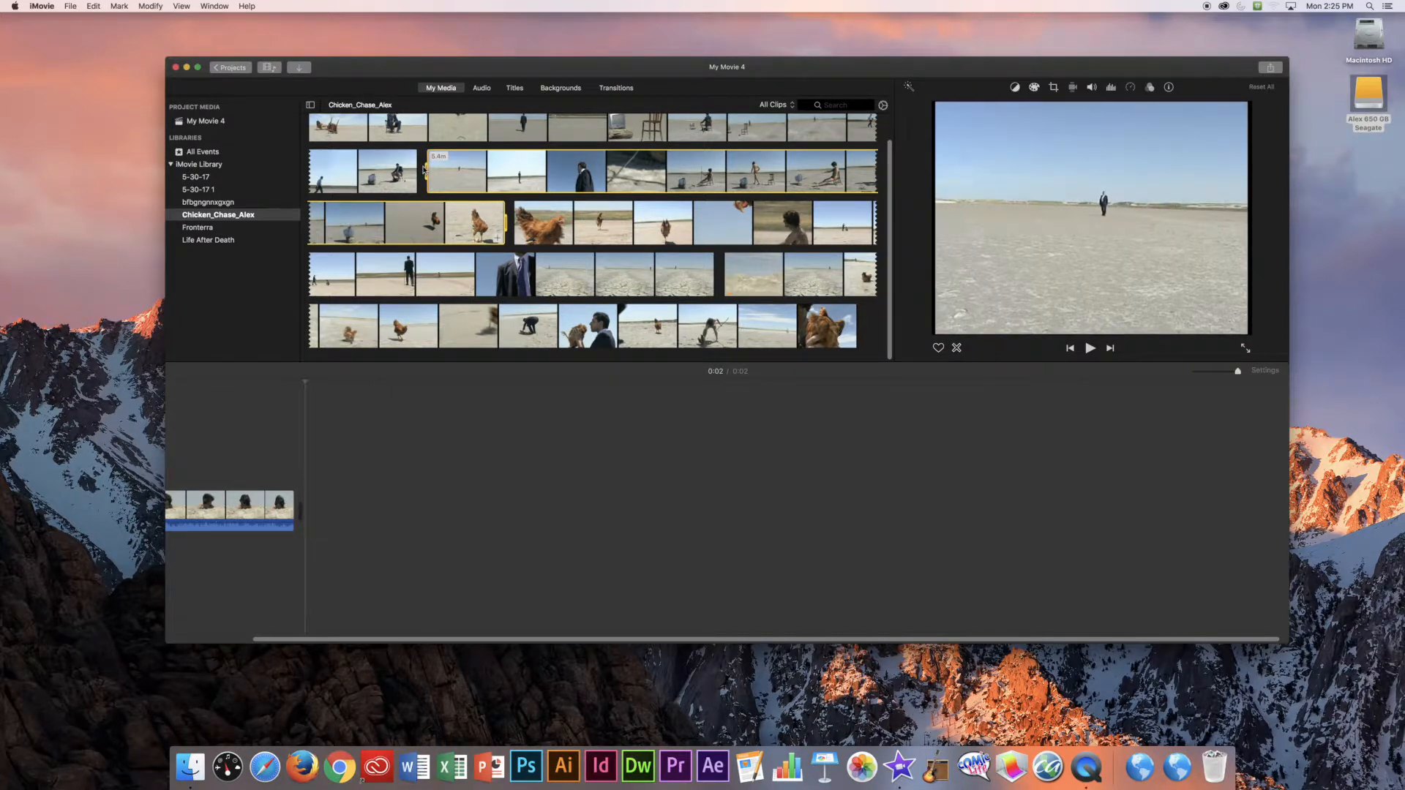
Step: Append a passage of about 21 seconds from the second clip, with the suited man walking up and shading his eyes, and play it
drag(461, 170, 534, 171)
drag(505, 220, 557, 173)
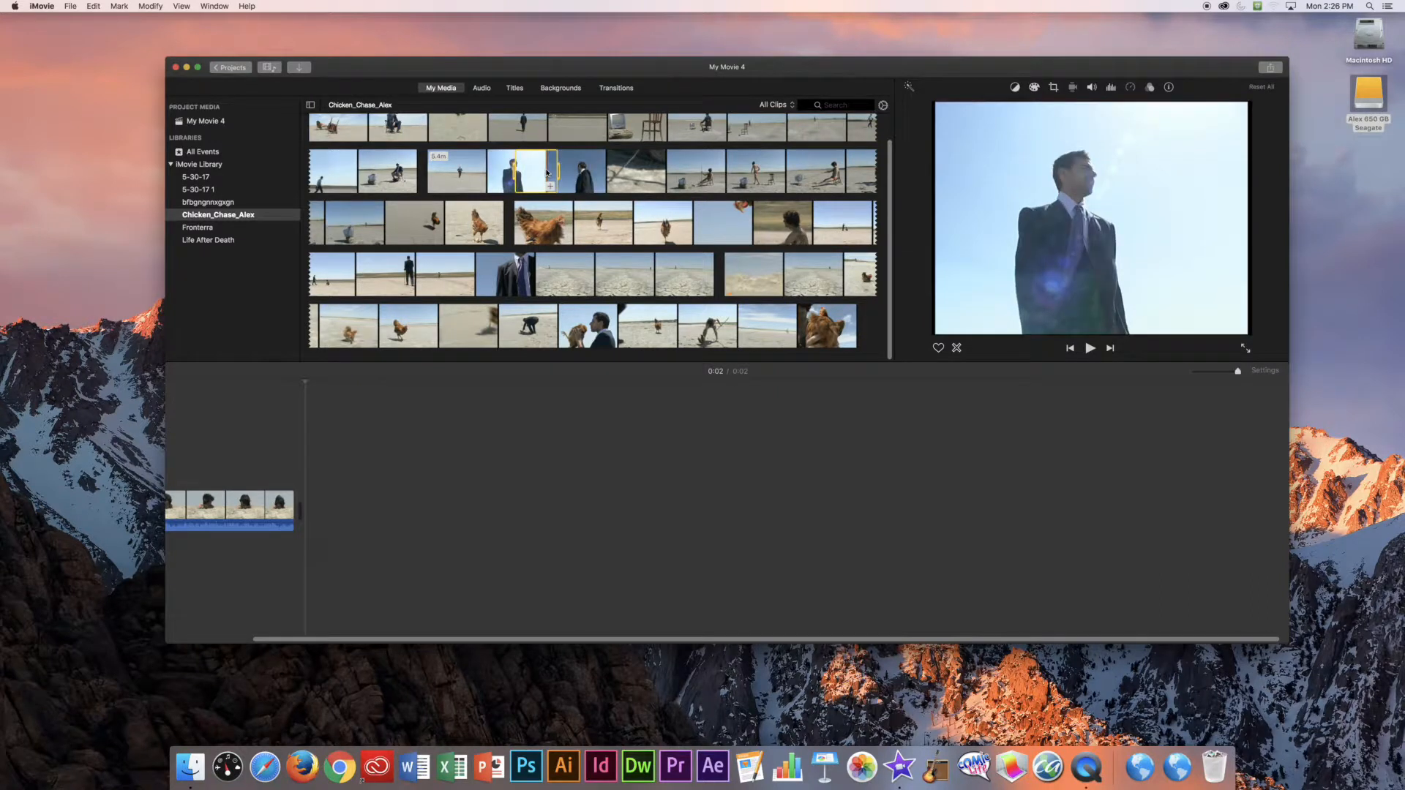
key(super+equal)
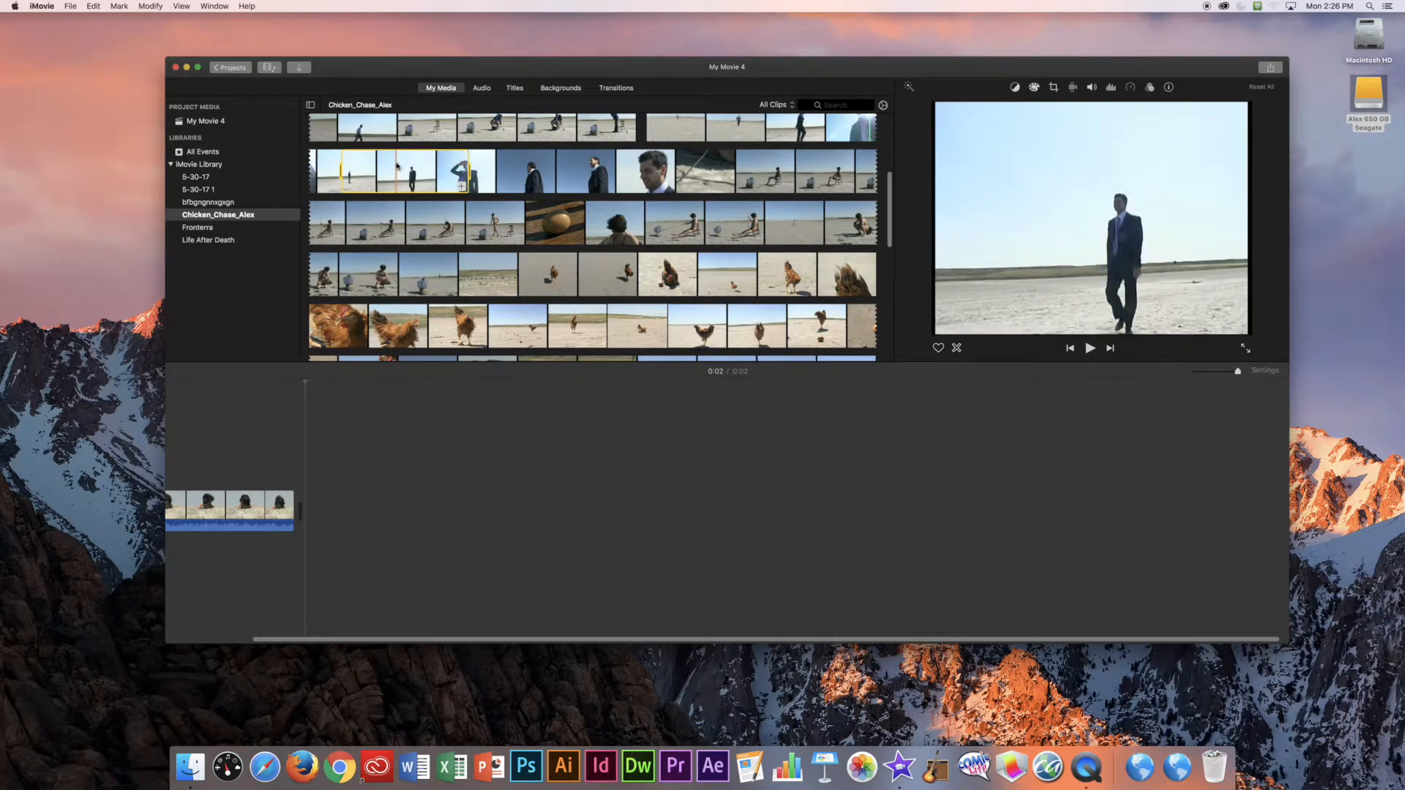
drag(418, 377, 423, 505)
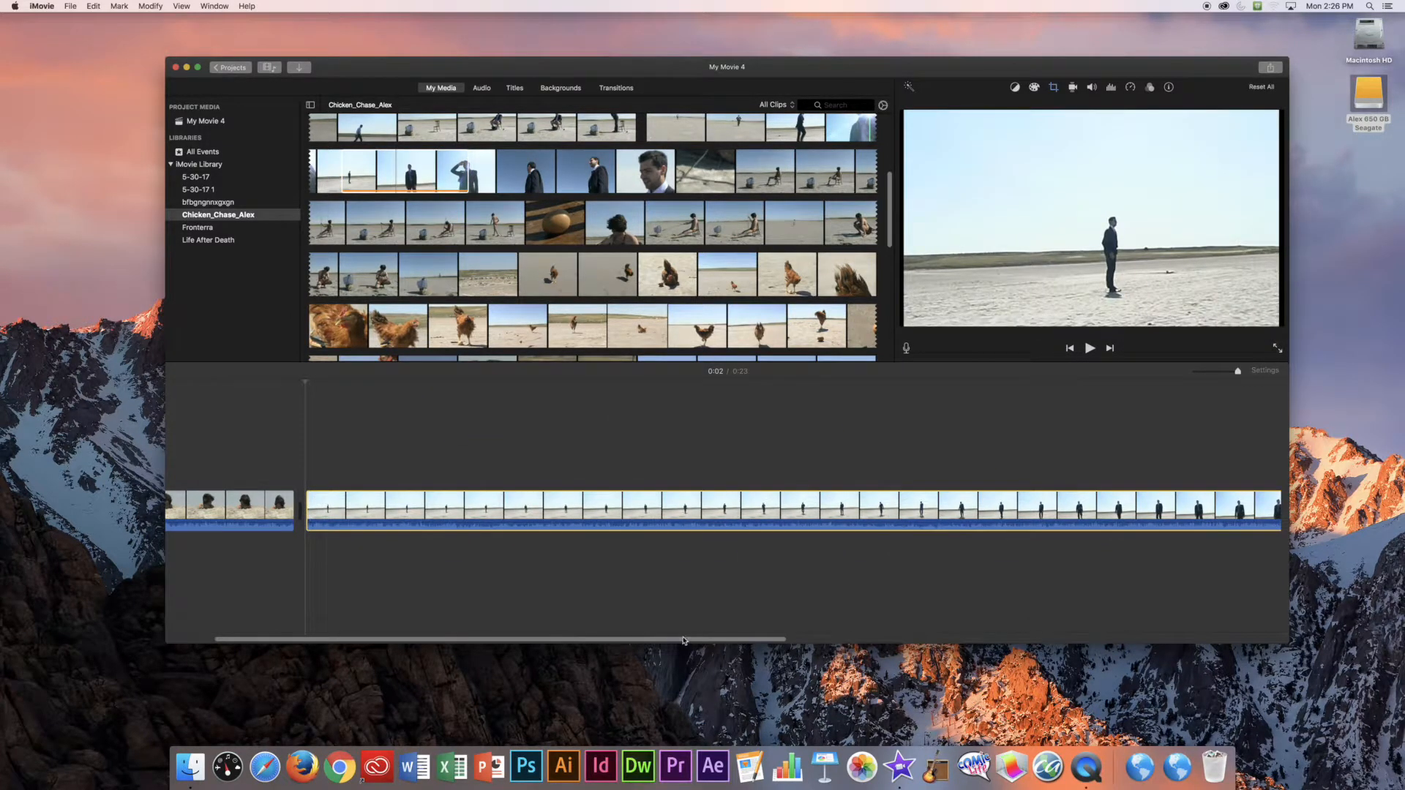
drag(682, 641, 349, 432)
key(space)
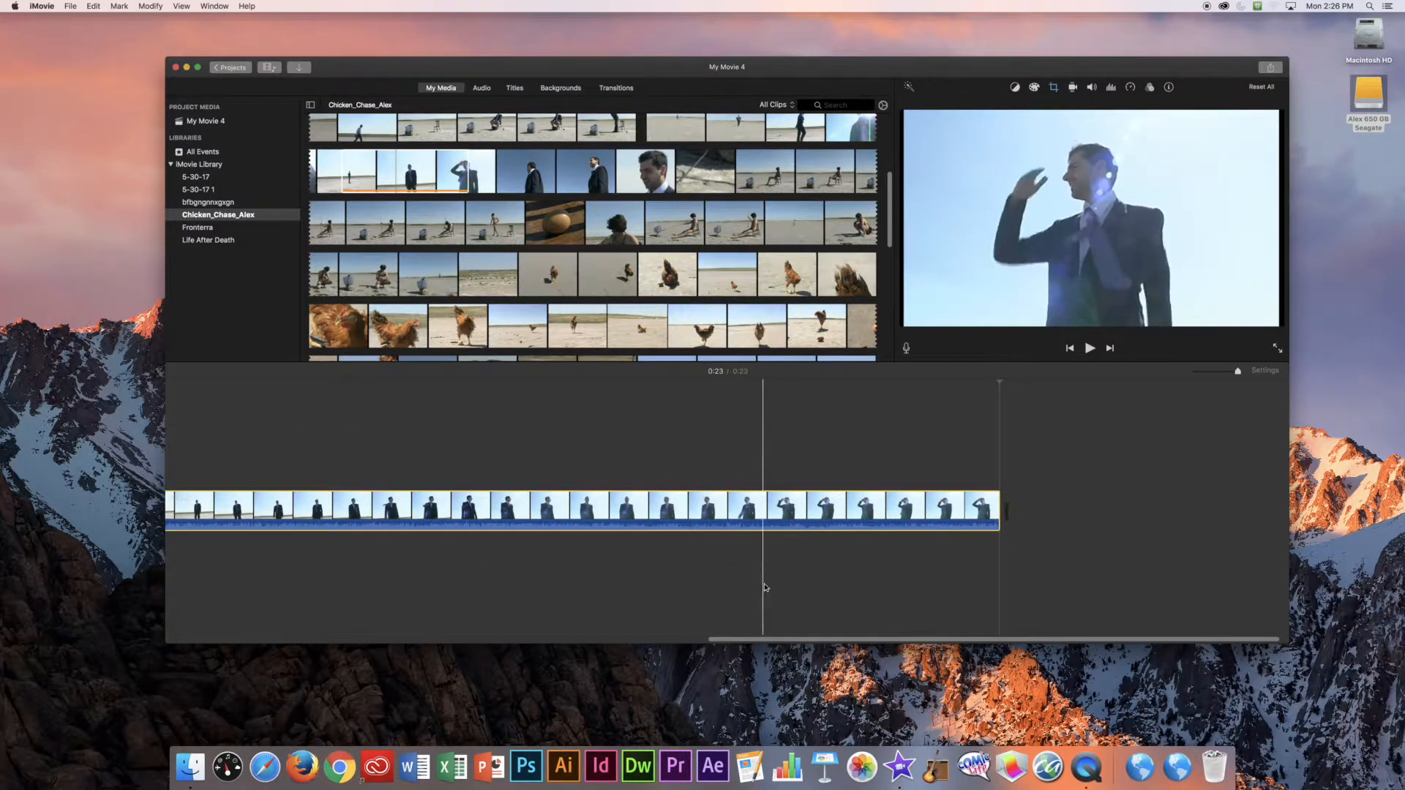
Step: Delete the suited man's clip from the timeline and undo the deletion
scroll(198, 585, left, 10)
scroll(198, 585, left, 3)
scroll(254, 593, right, 3)
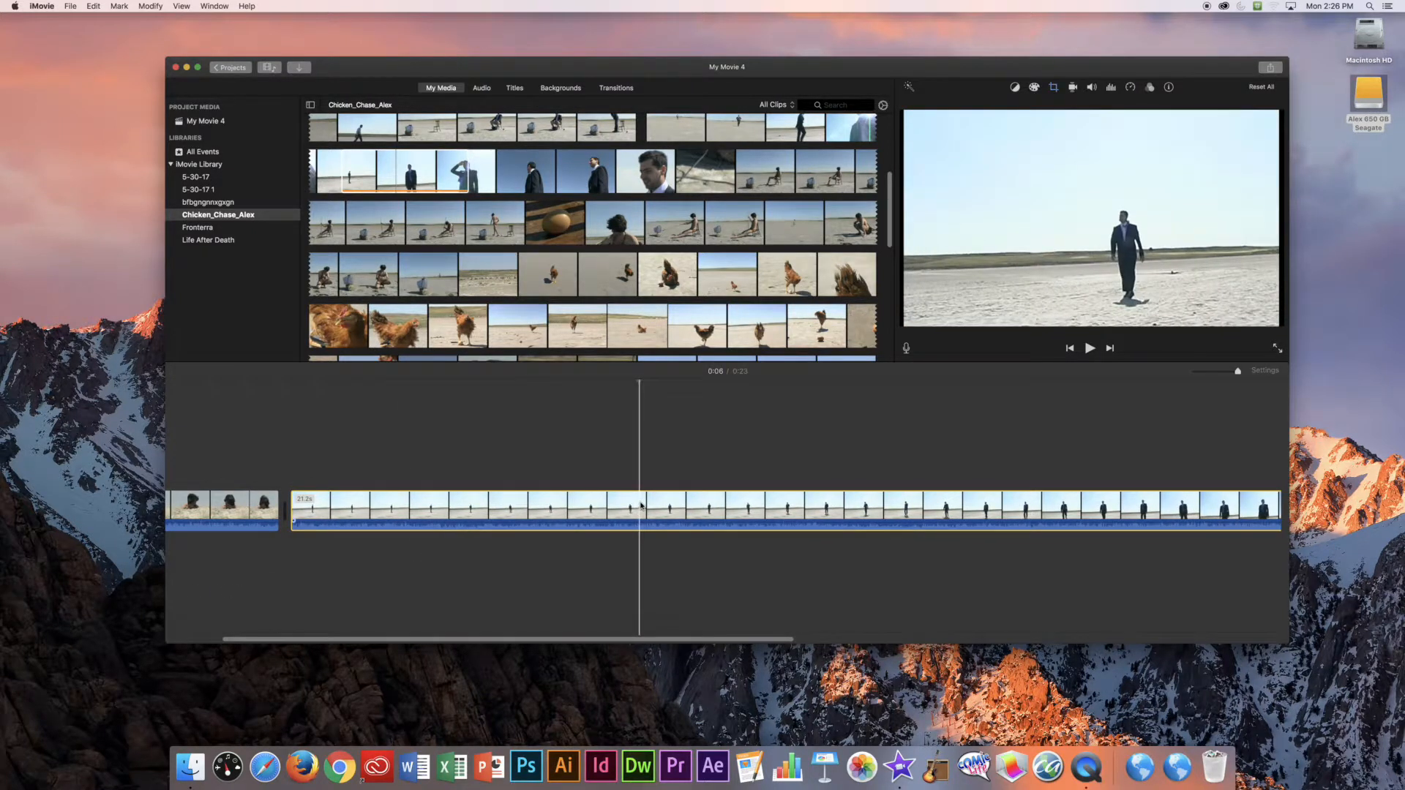
key(Delete)
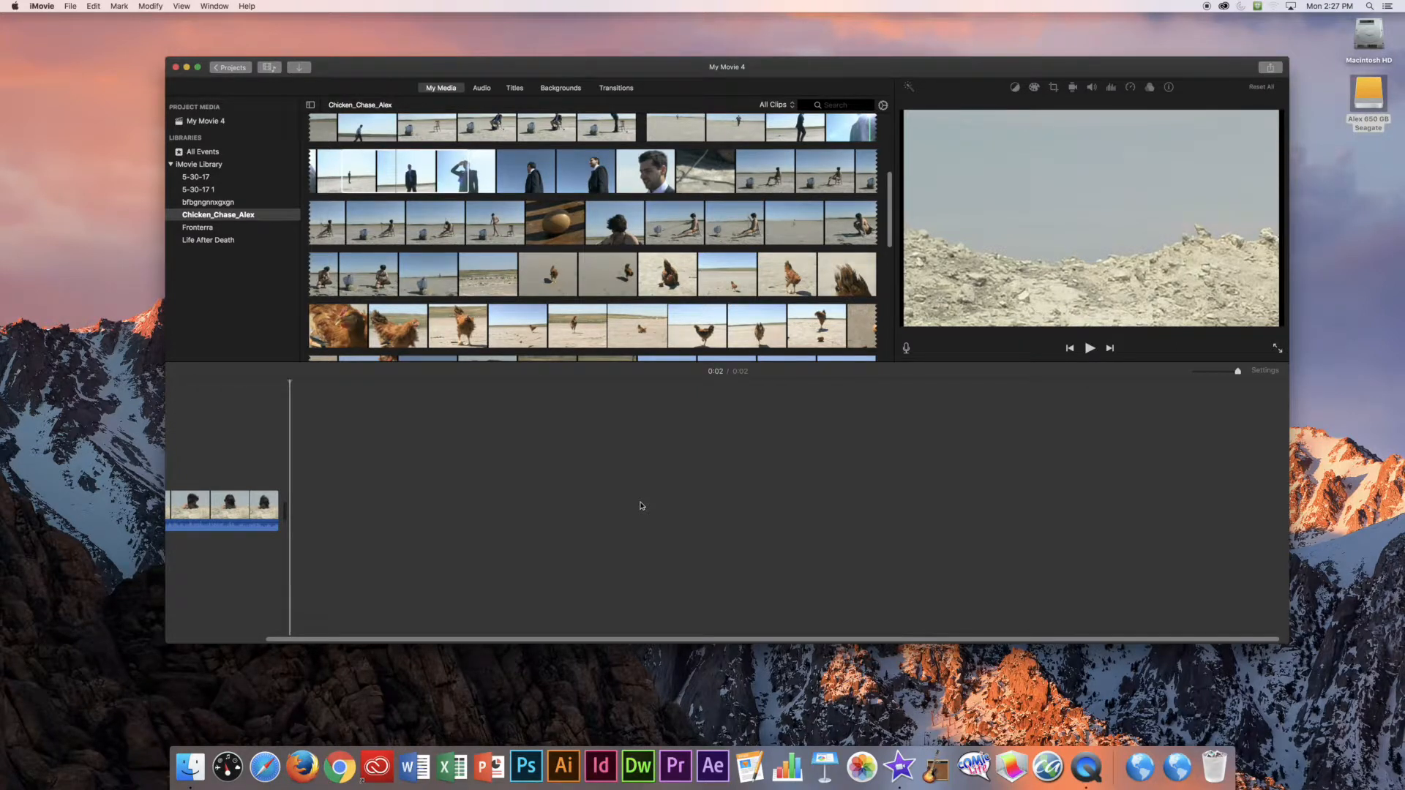
key(super+z)
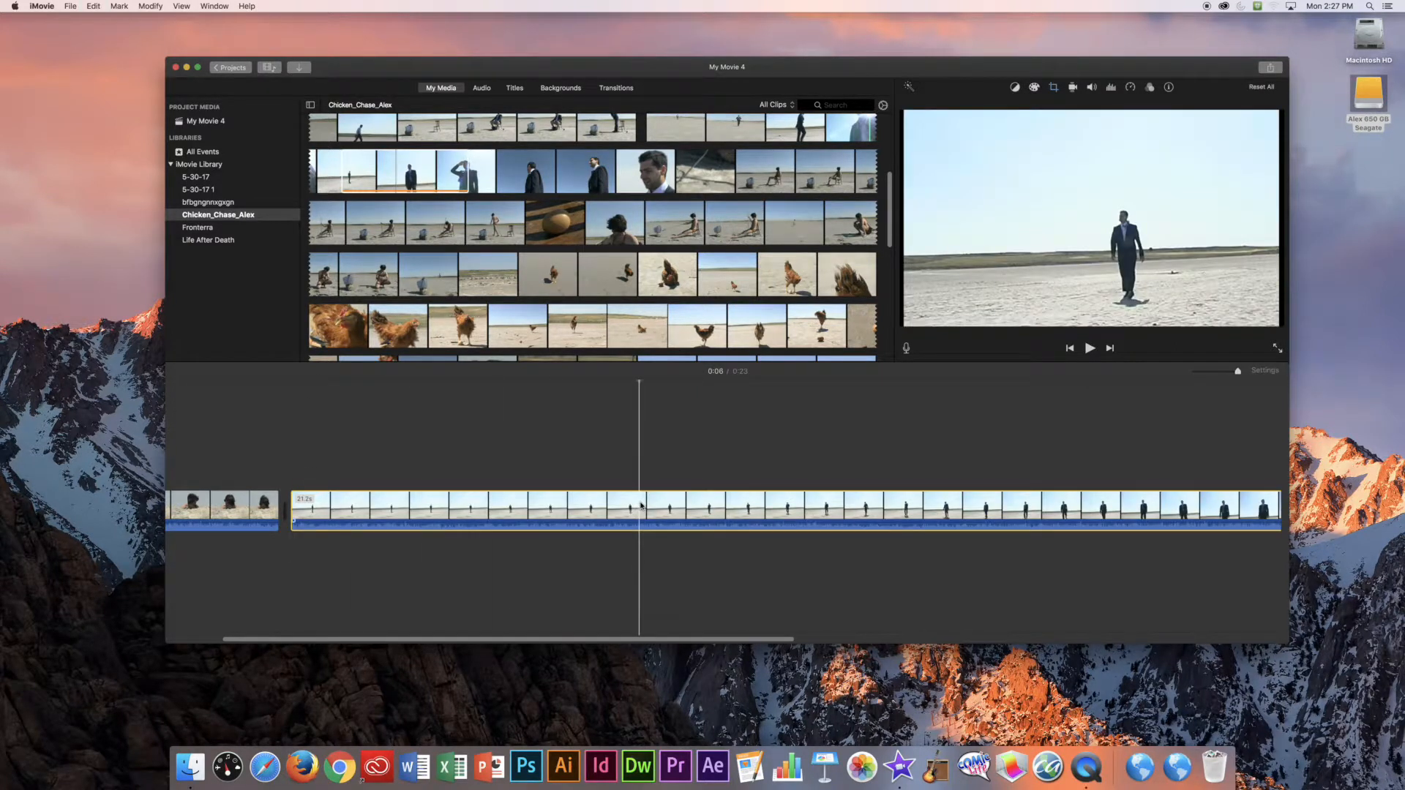
Step: Trim about 9 seconds off the start of the suited man's clip in the timeline and play the movie from the beginning
click(93, 5)
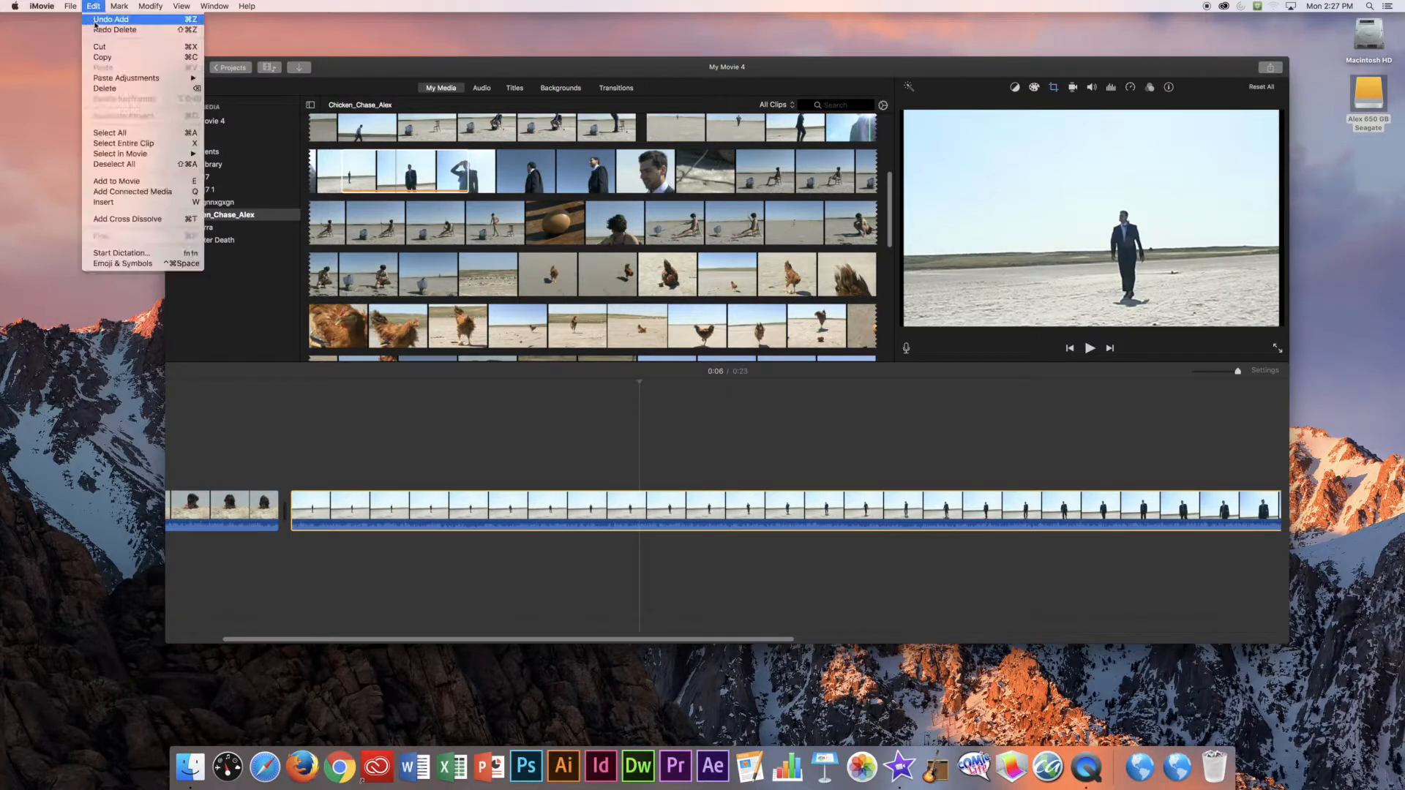
click(618, 430)
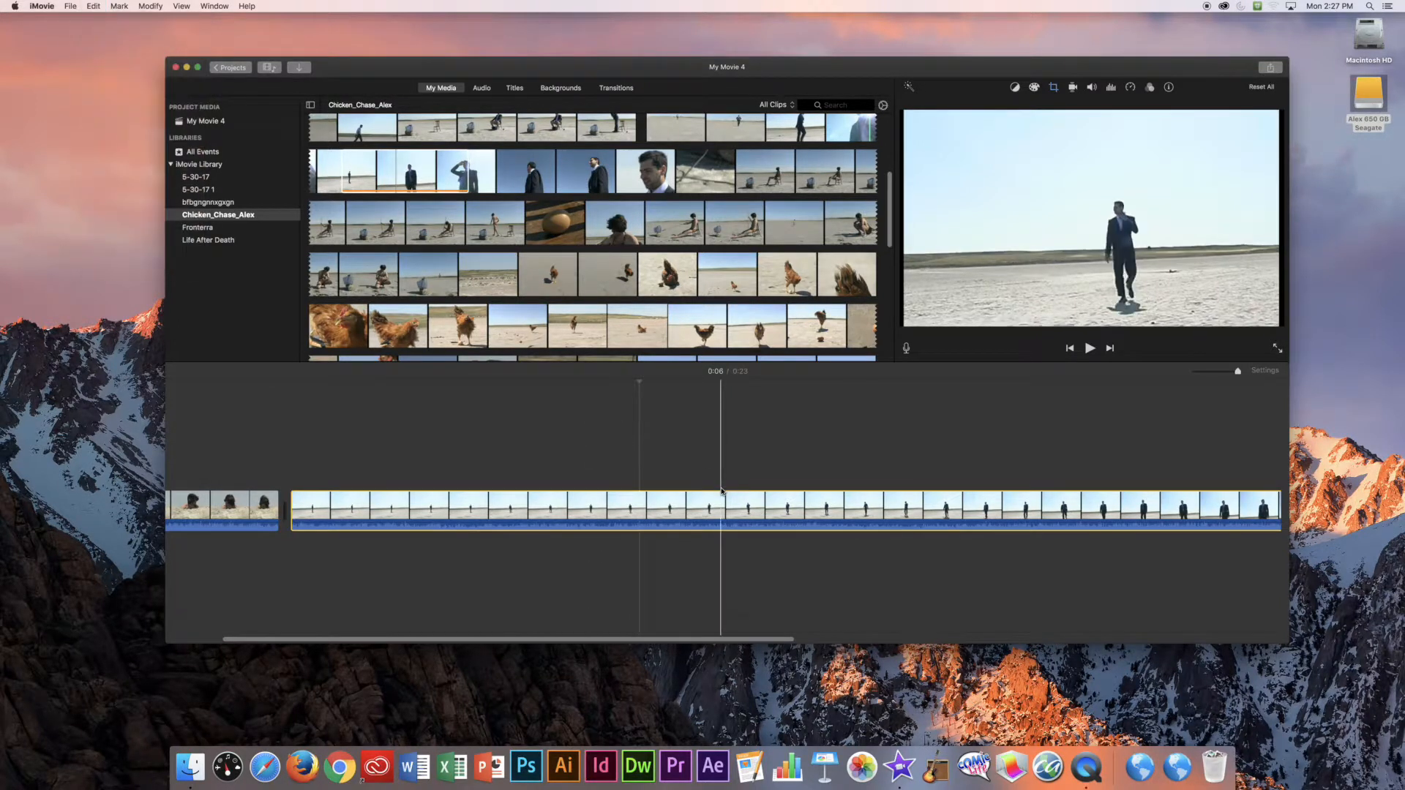
scroll(380, 566, left, 3)
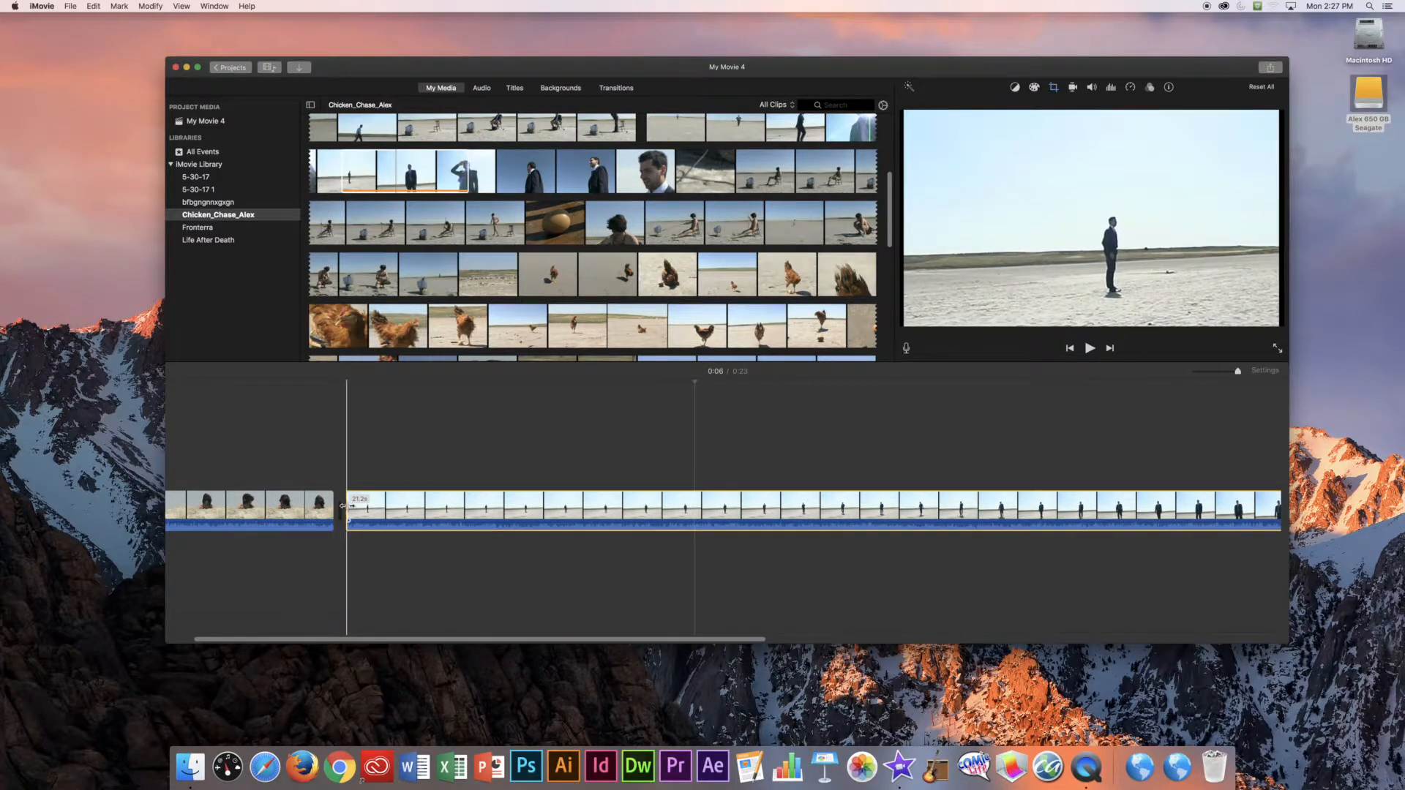
drag(342, 507, 1026, 506)
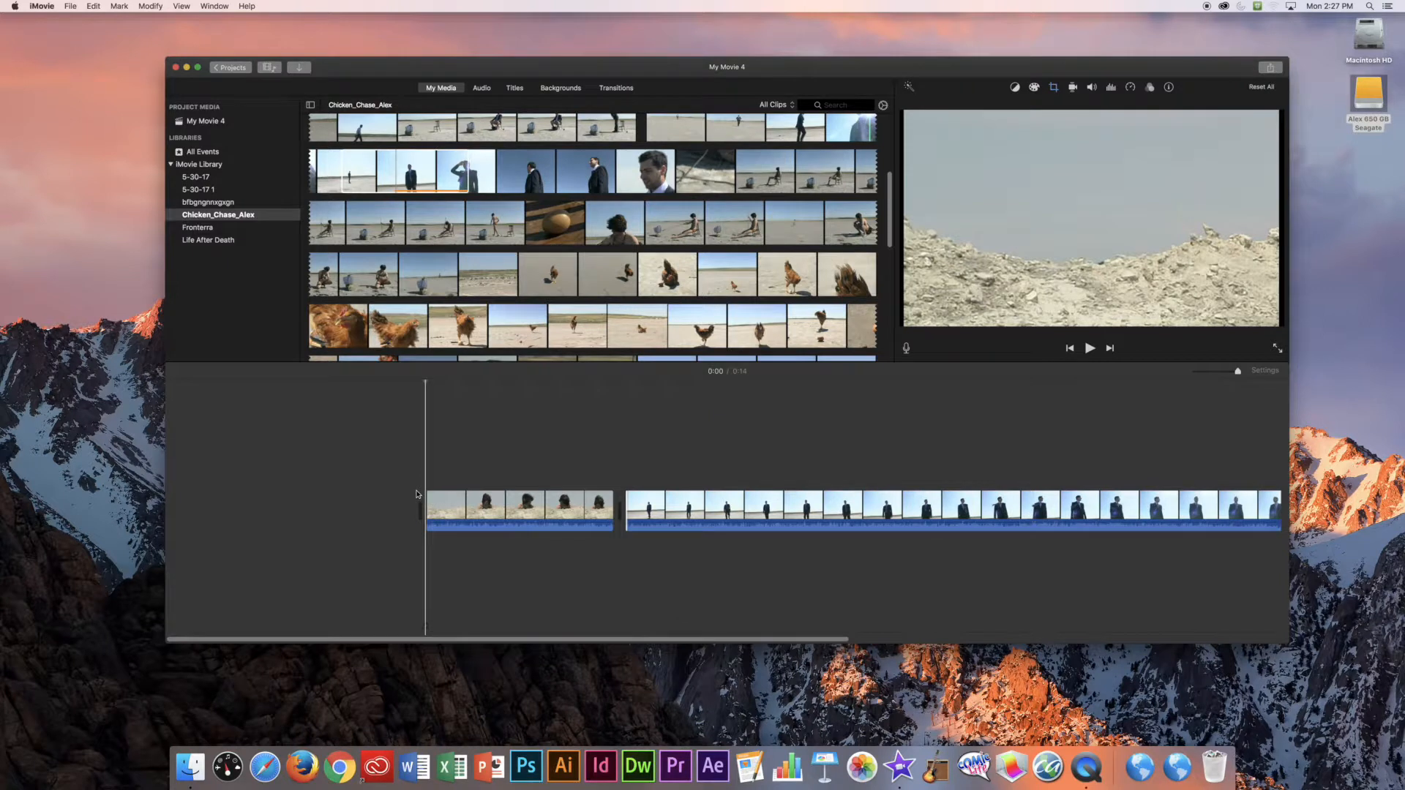
key(space)
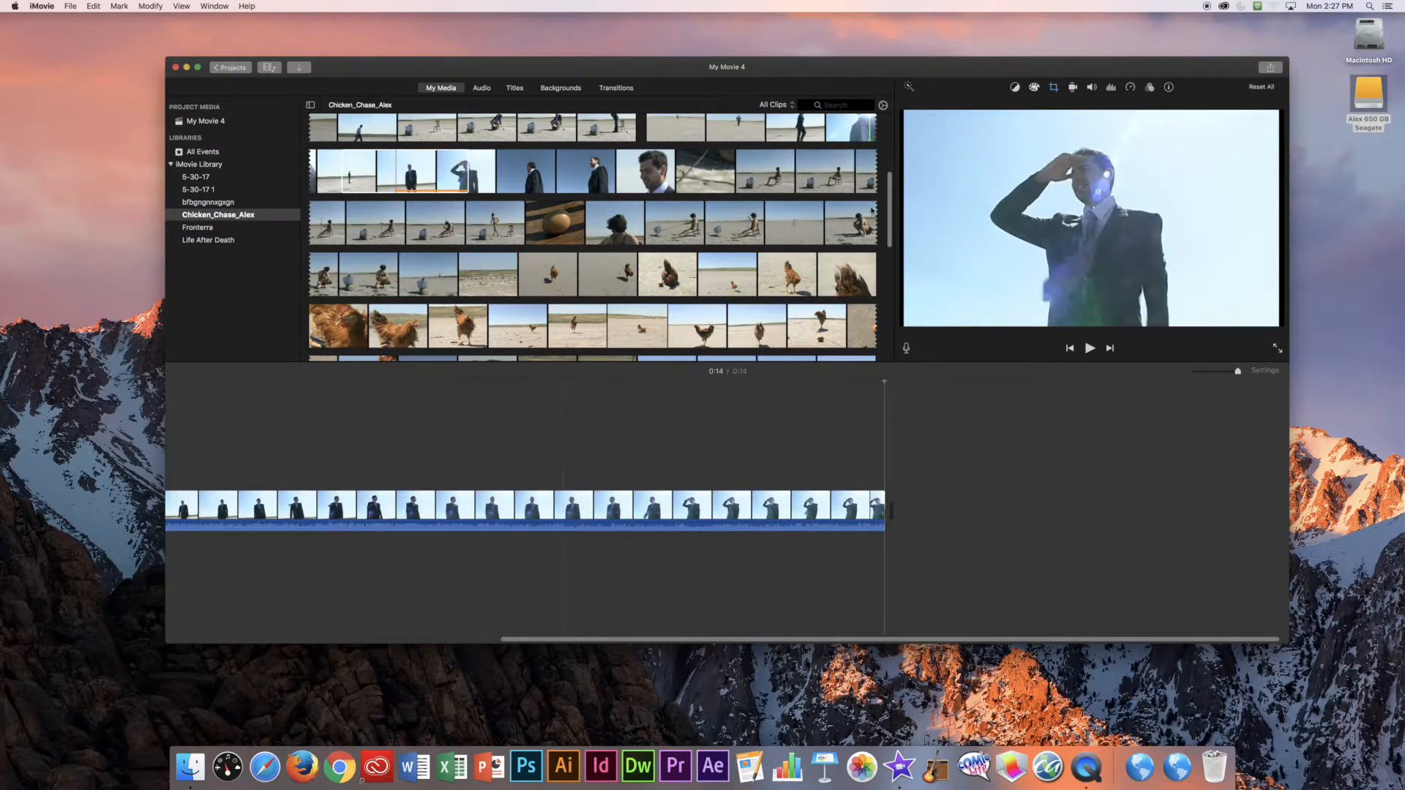
Step: Return to the start of the event's footage and collapse the filmstrips to one thumbnail per clip
drag(889, 207, 908, 149)
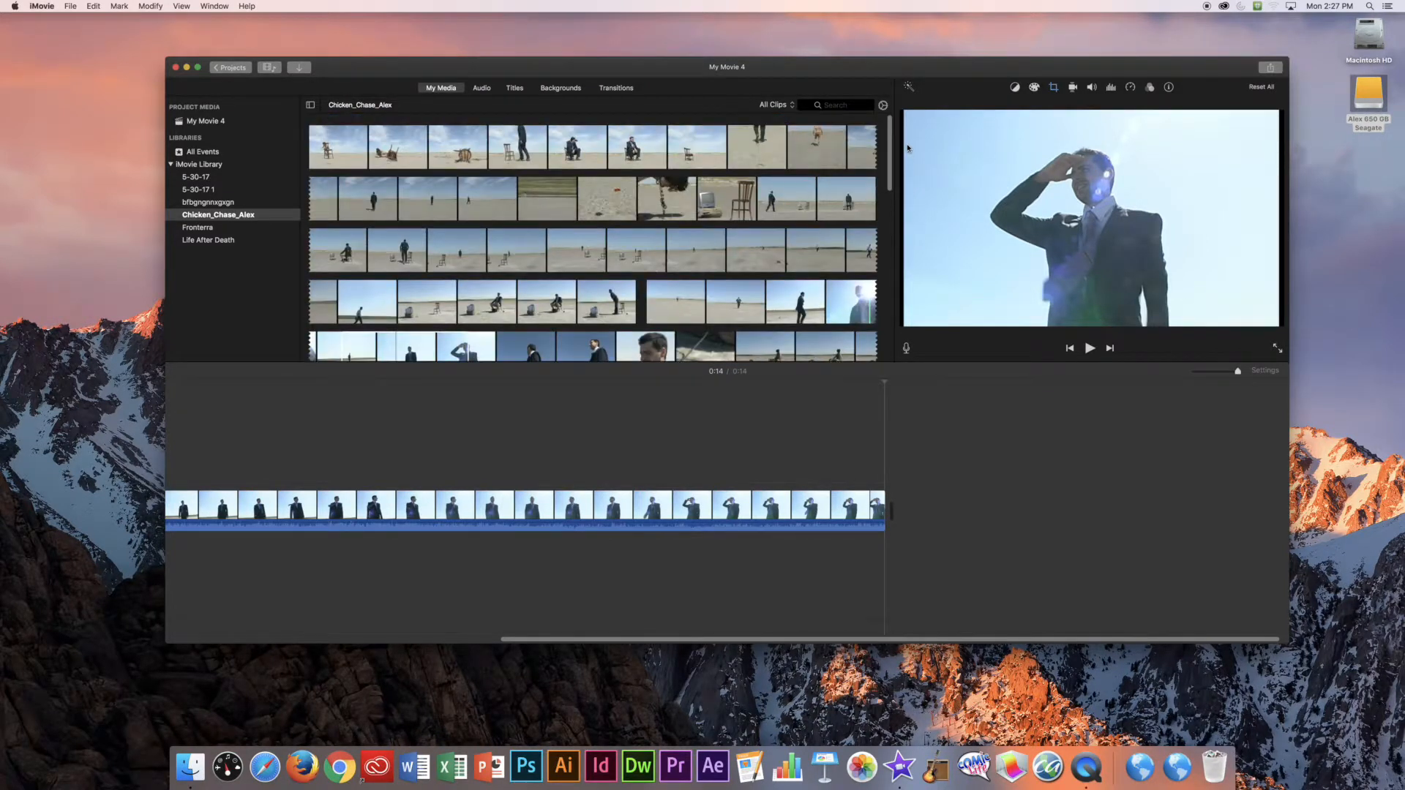
key(super+minus)
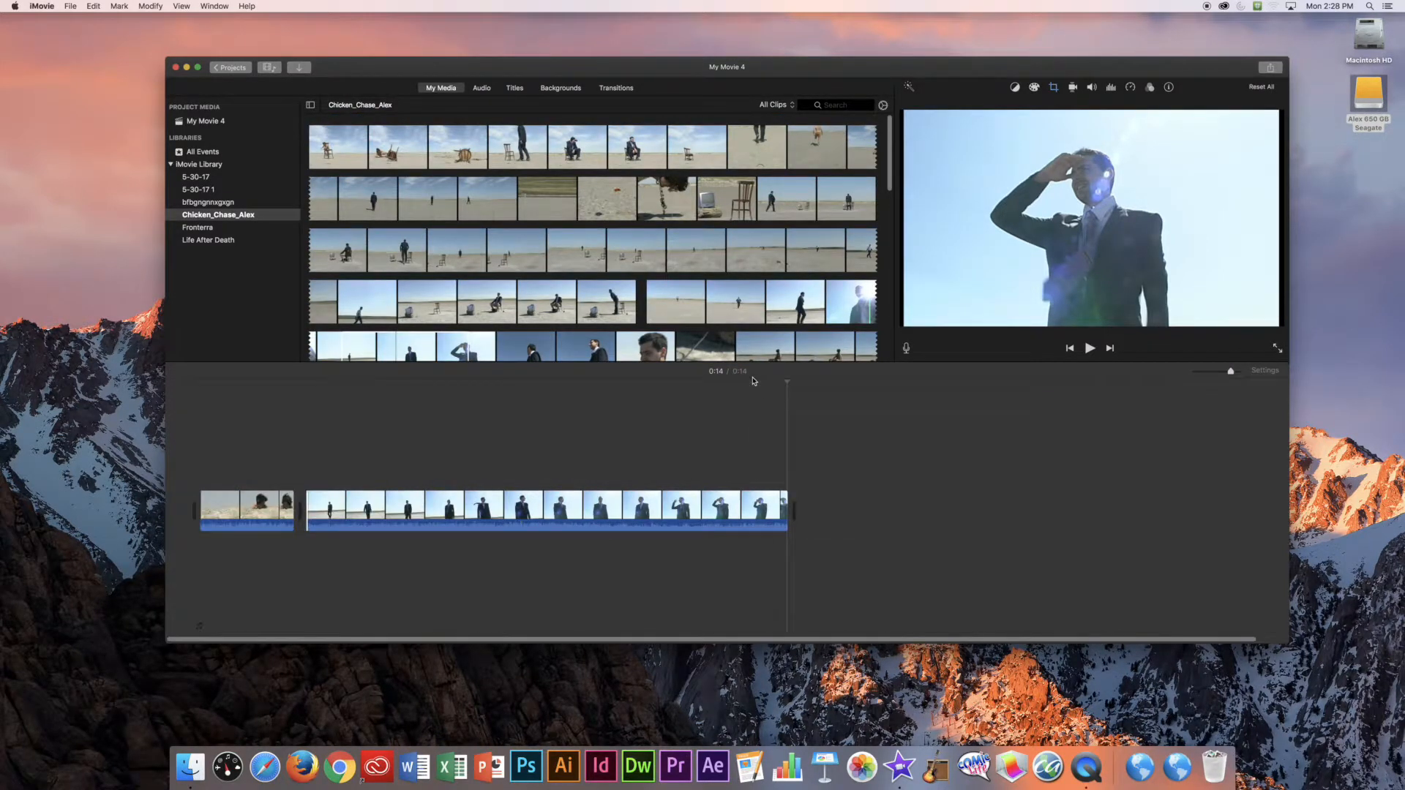
key(super+equal)
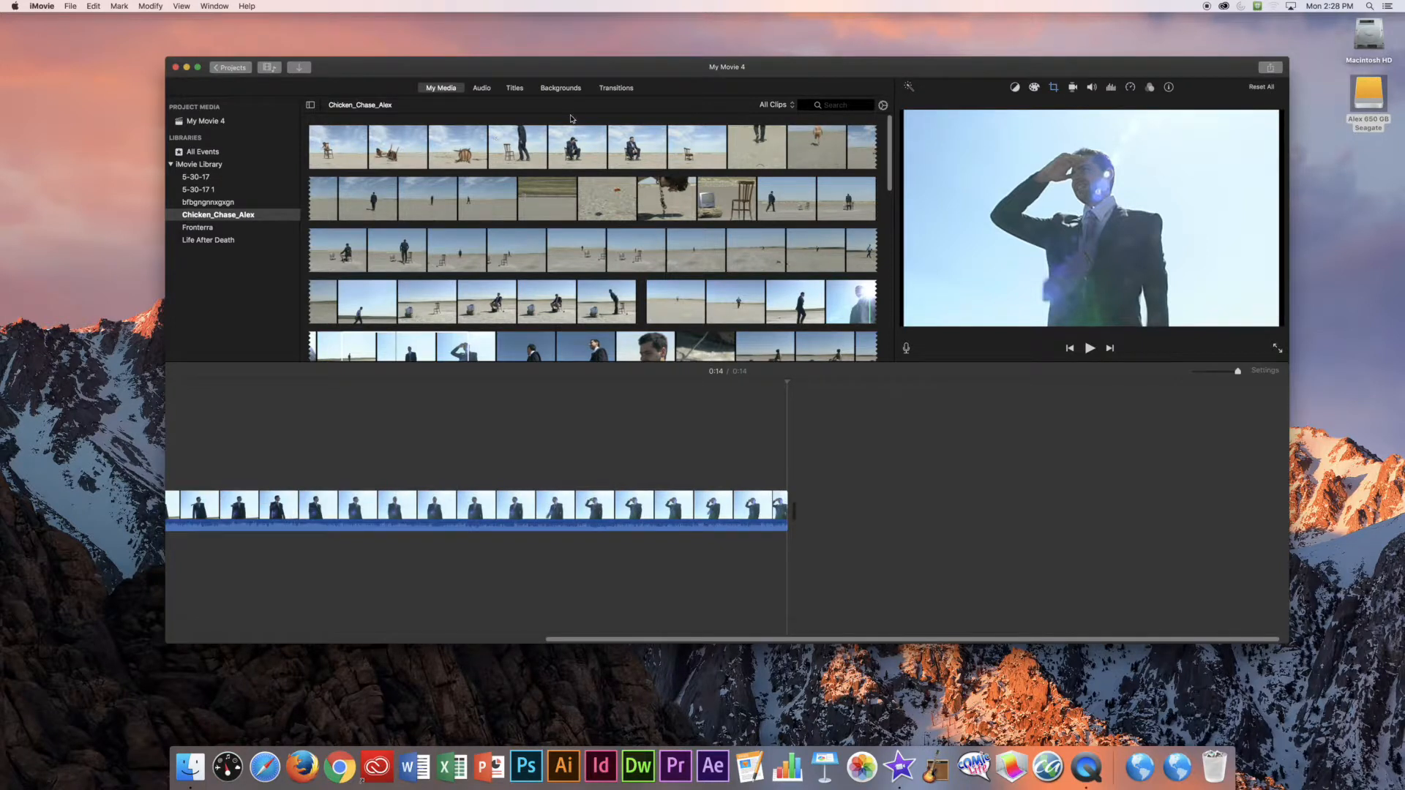
click(593, 120)
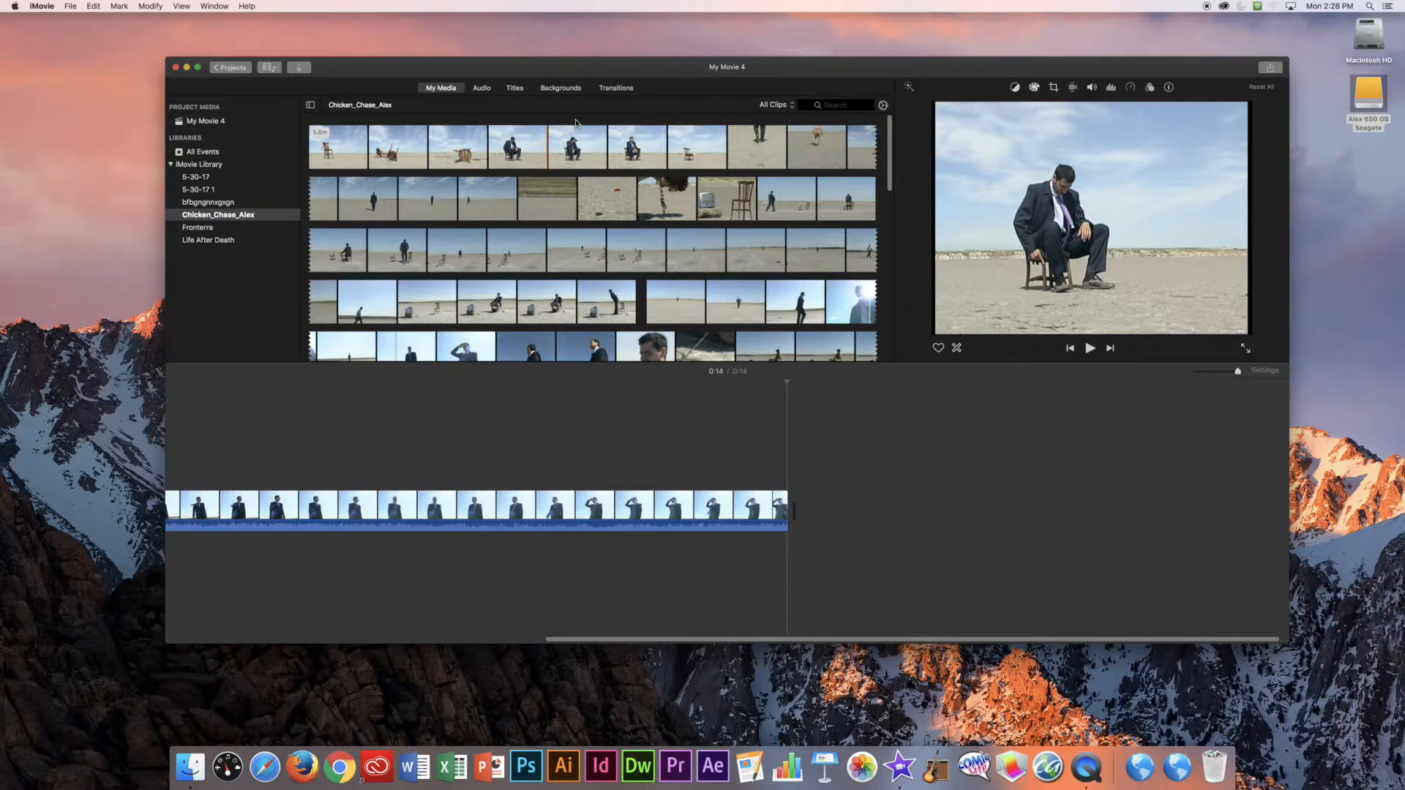
key(super+minus)
key(super+minus)
scroll(581, 126, down, 3)
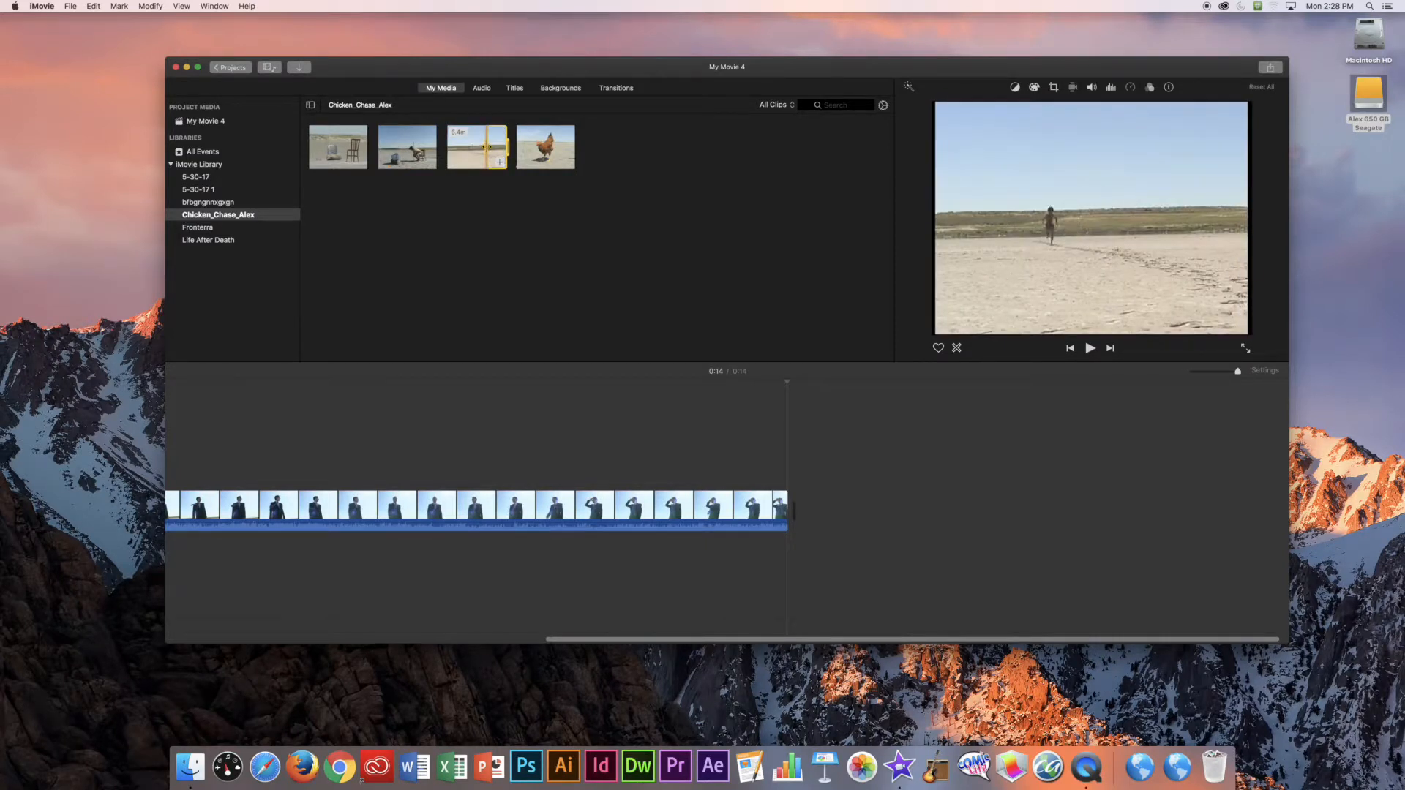
Step: Expand the filmstrips and narrow the third clip's selection to a short passage of the distant figure running across the plain
key(super+plus)
key(super+plus)
key(super+plus)
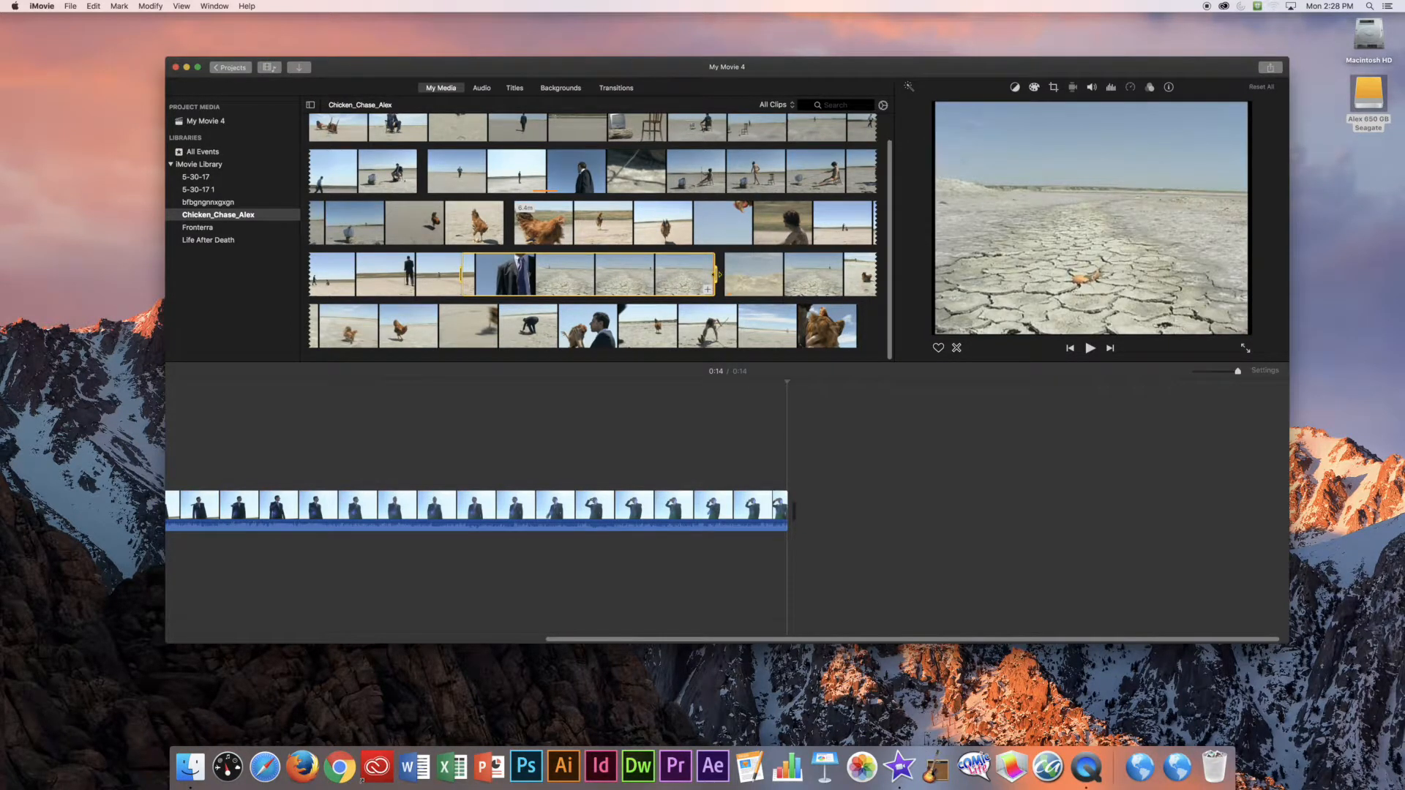
drag(716, 275, 466, 275)
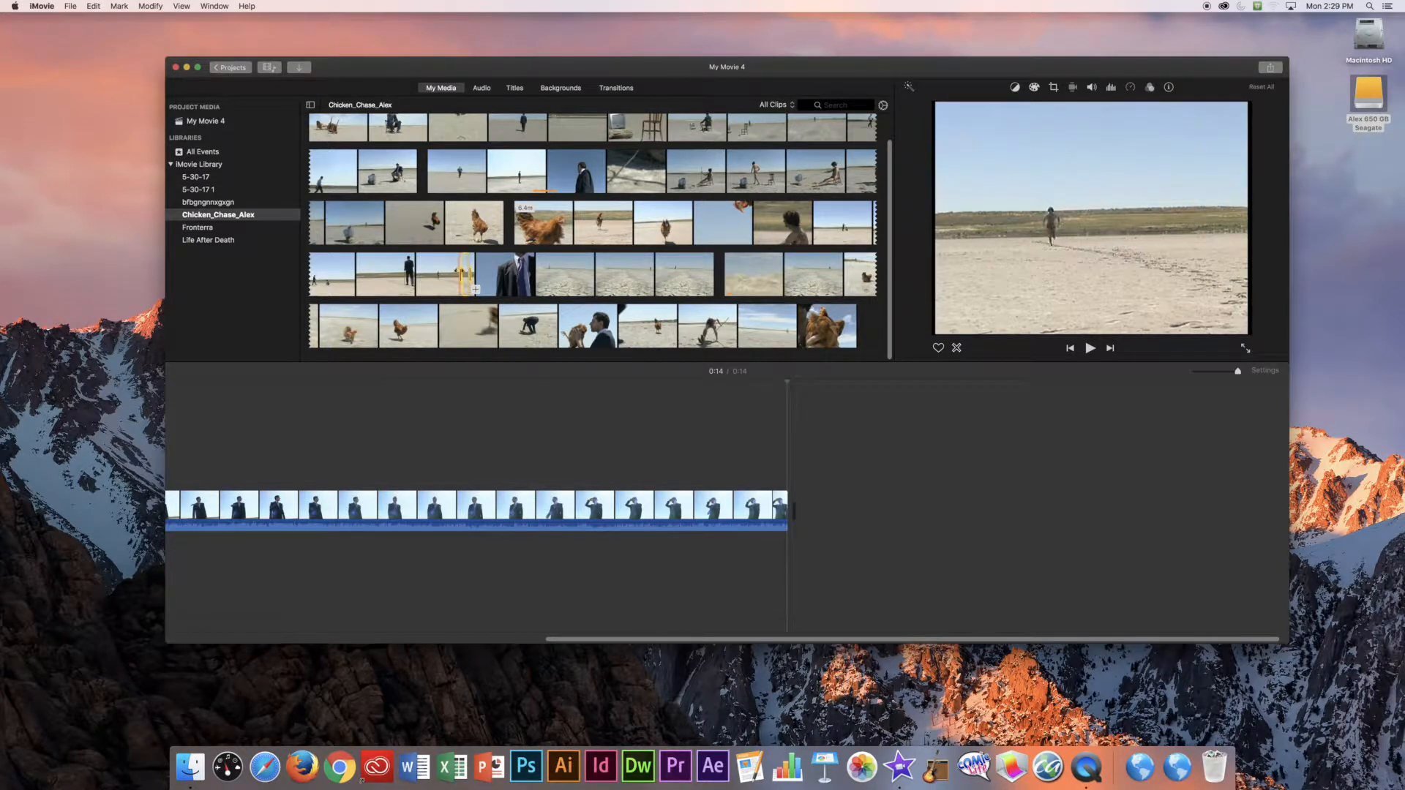
scroll(458, 274, down, 2)
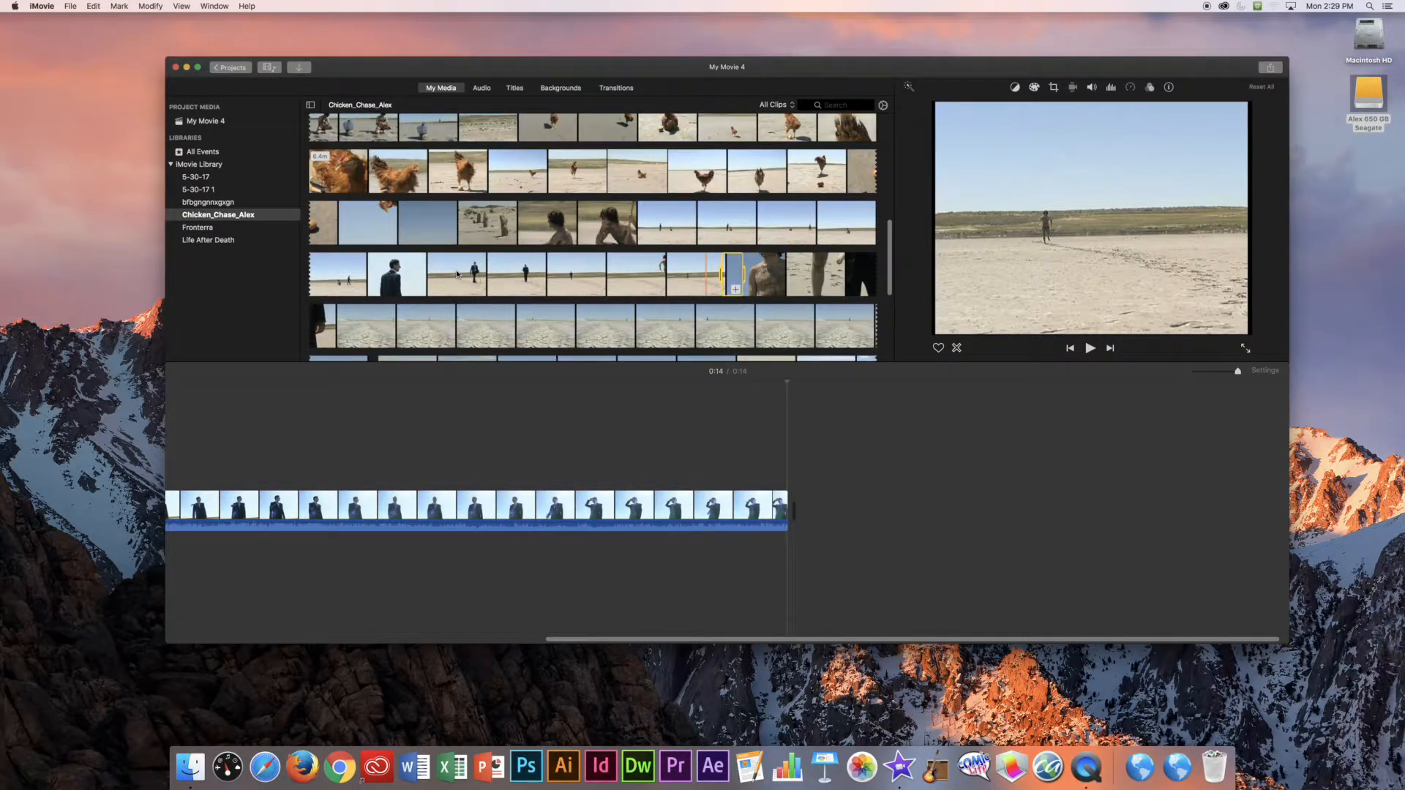
scroll(457, 274, down, 3)
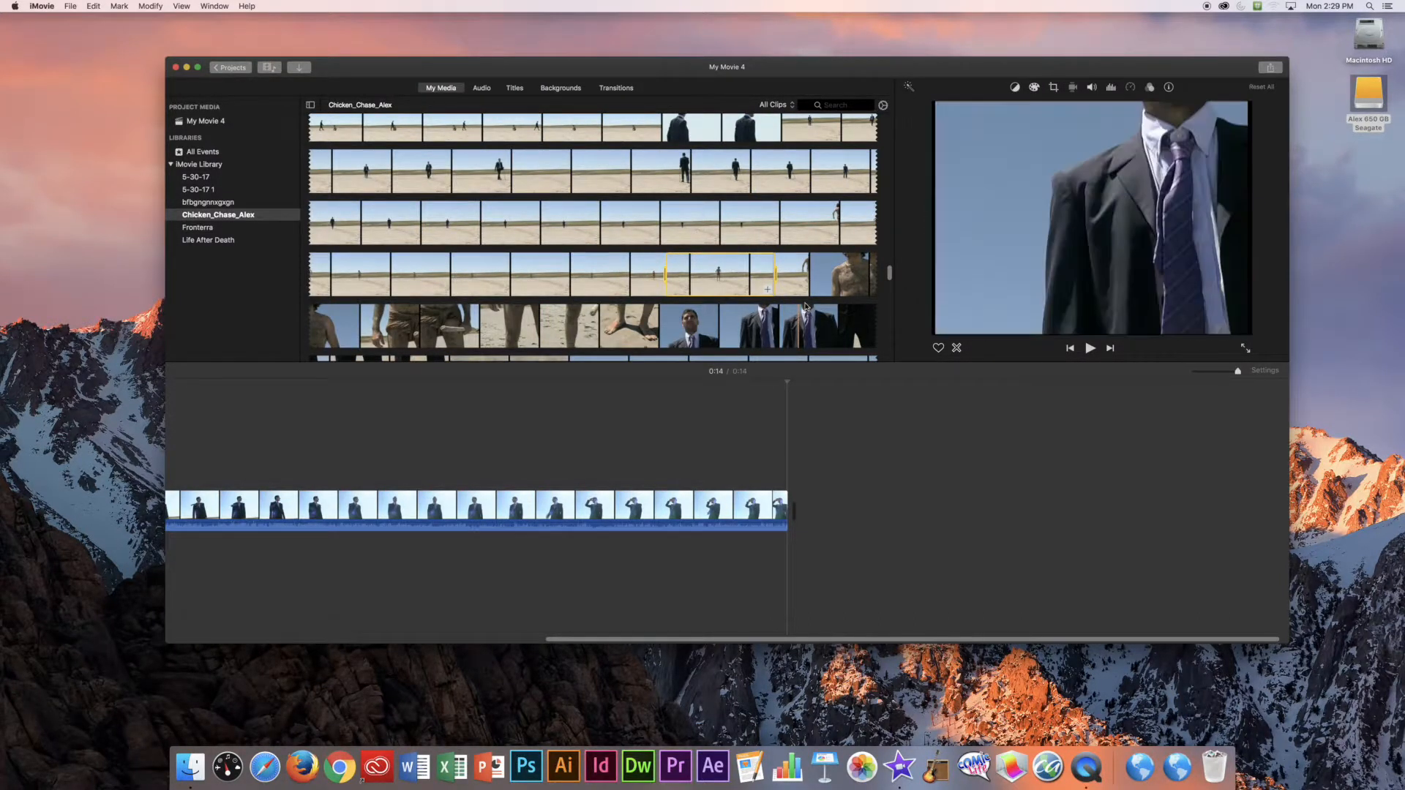
Step: Append the selected running passage of about 4 seconds after the suited man's clip and play the movie from the beginning
drag(718, 273, 810, 513)
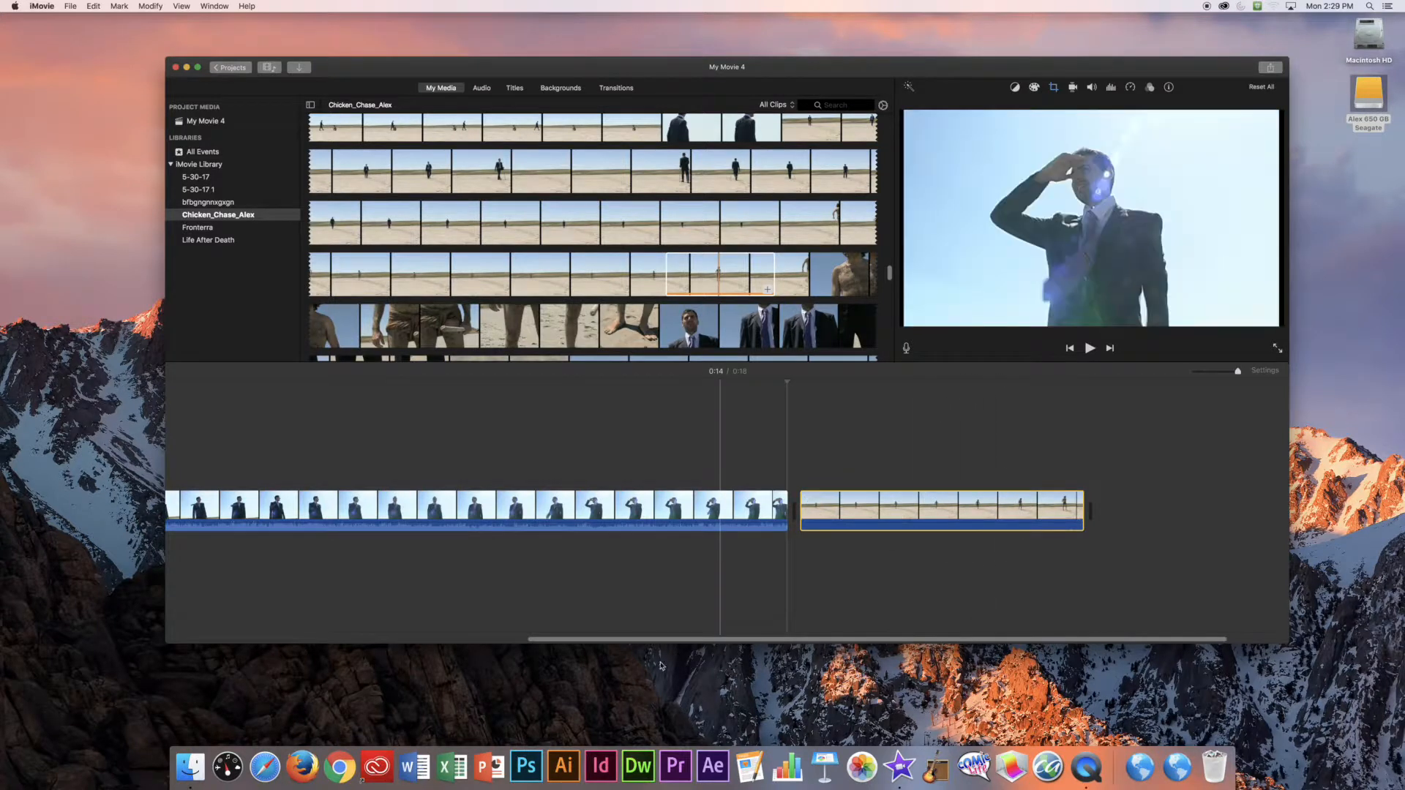
drag(635, 640, 232, 636)
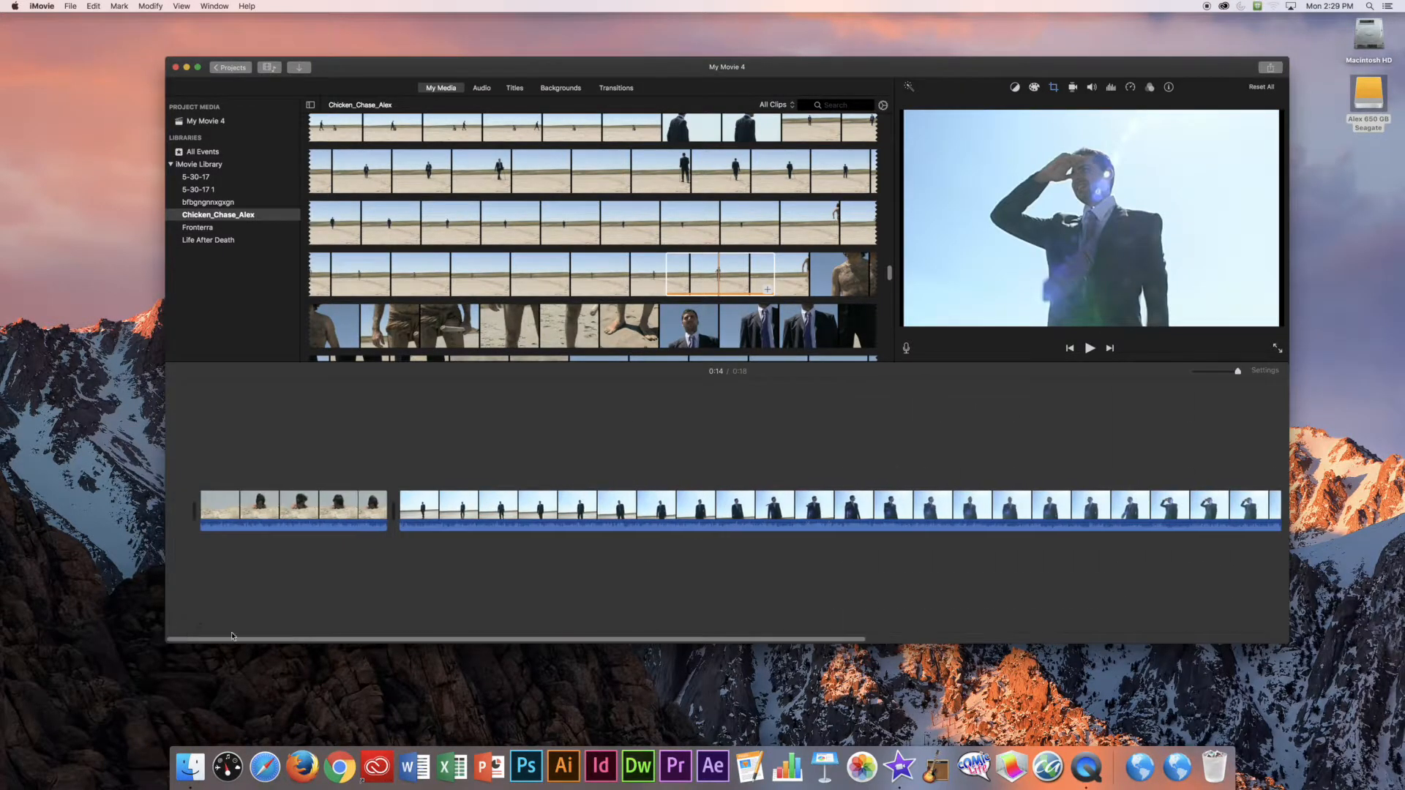
key(space)
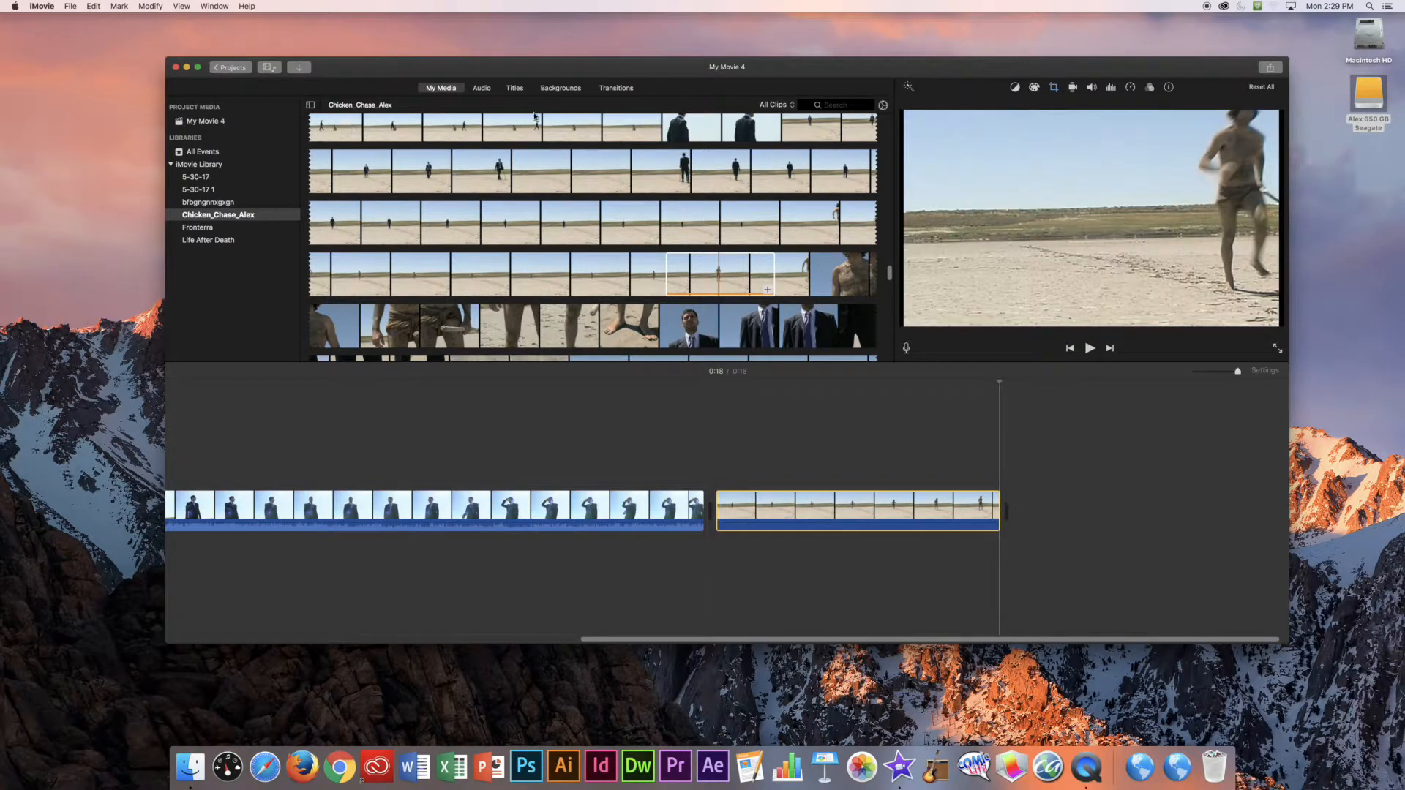
Step: Try different timeline zoom levels and finish zoomed out with all three movie clips shown as a few thumbnails
key(super+minus)
key(super+minus)
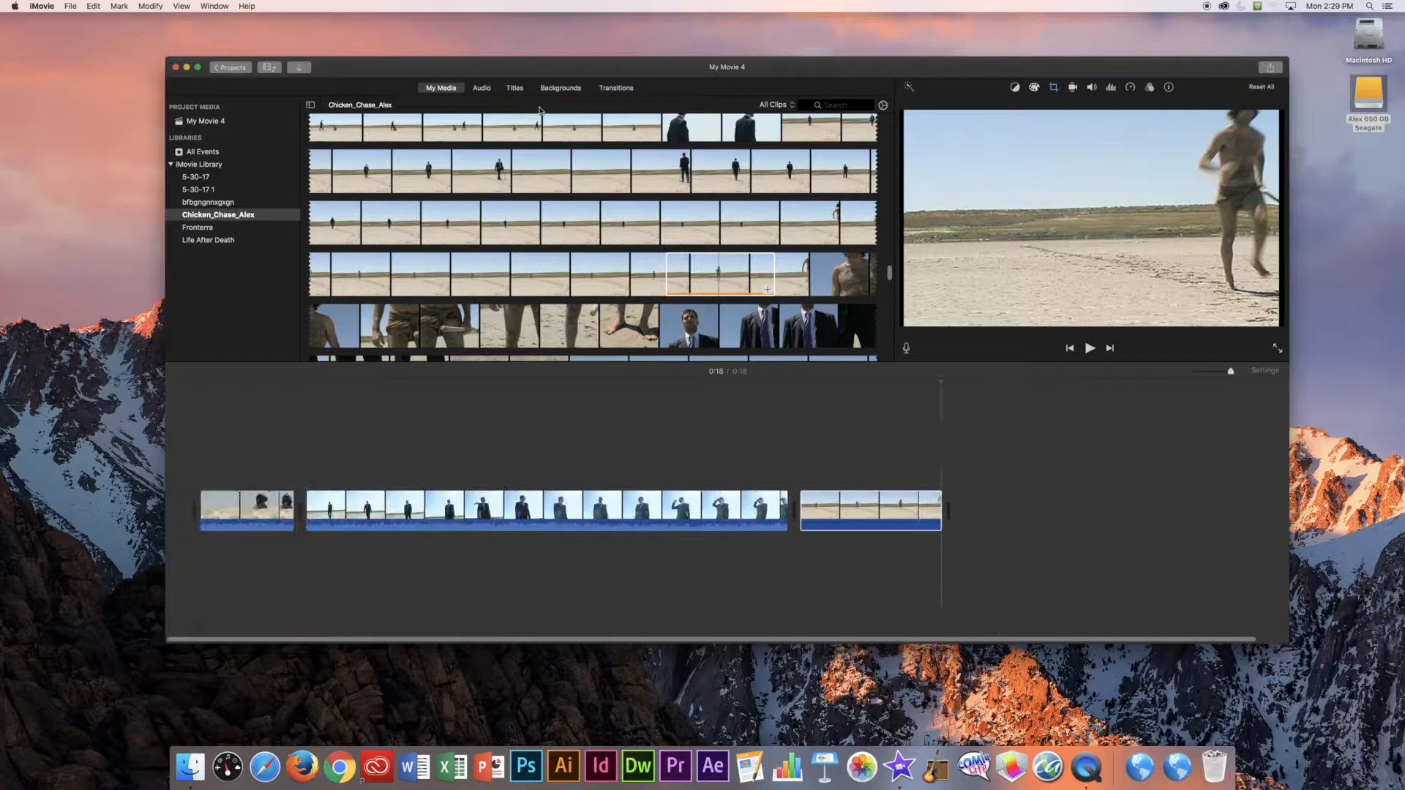
key(super+plus)
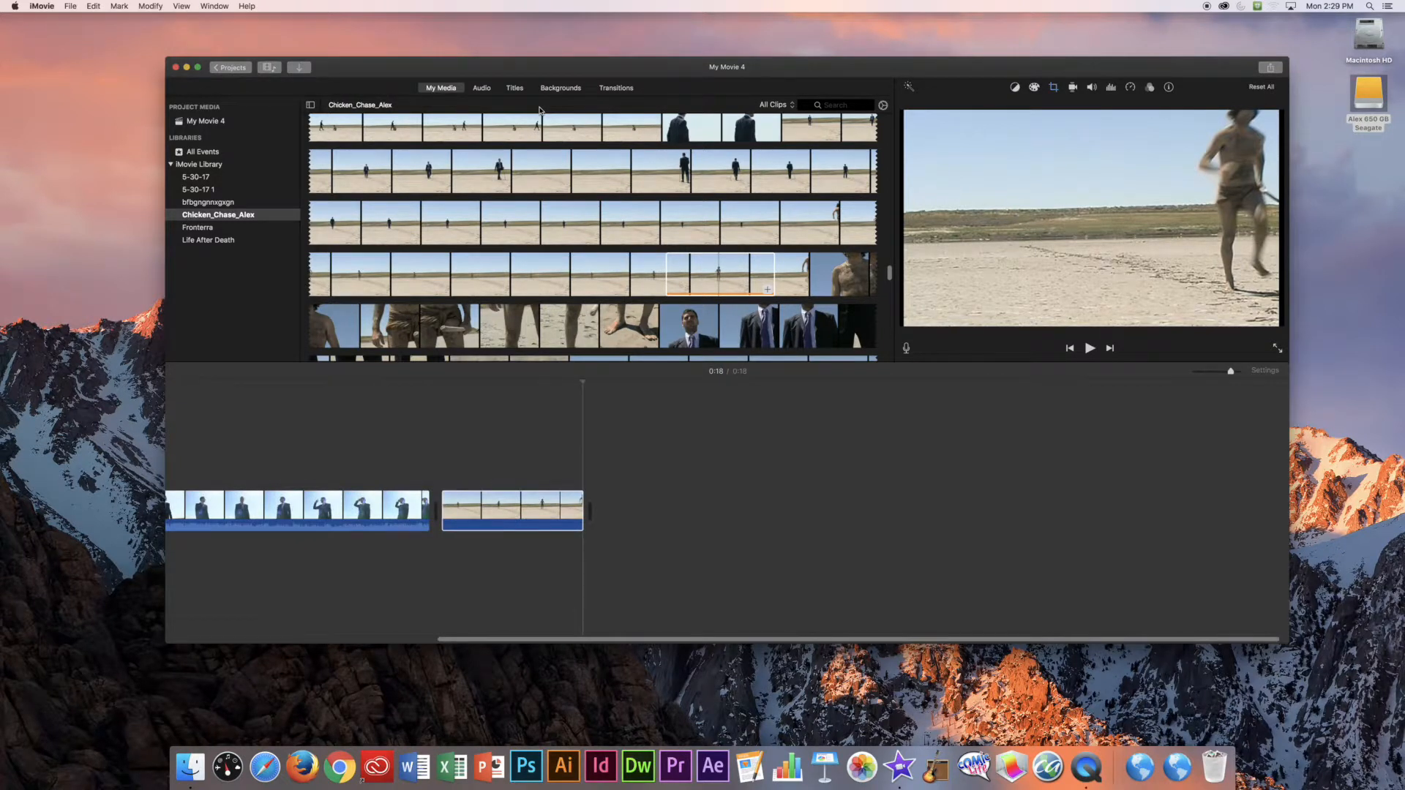
key(super+plus)
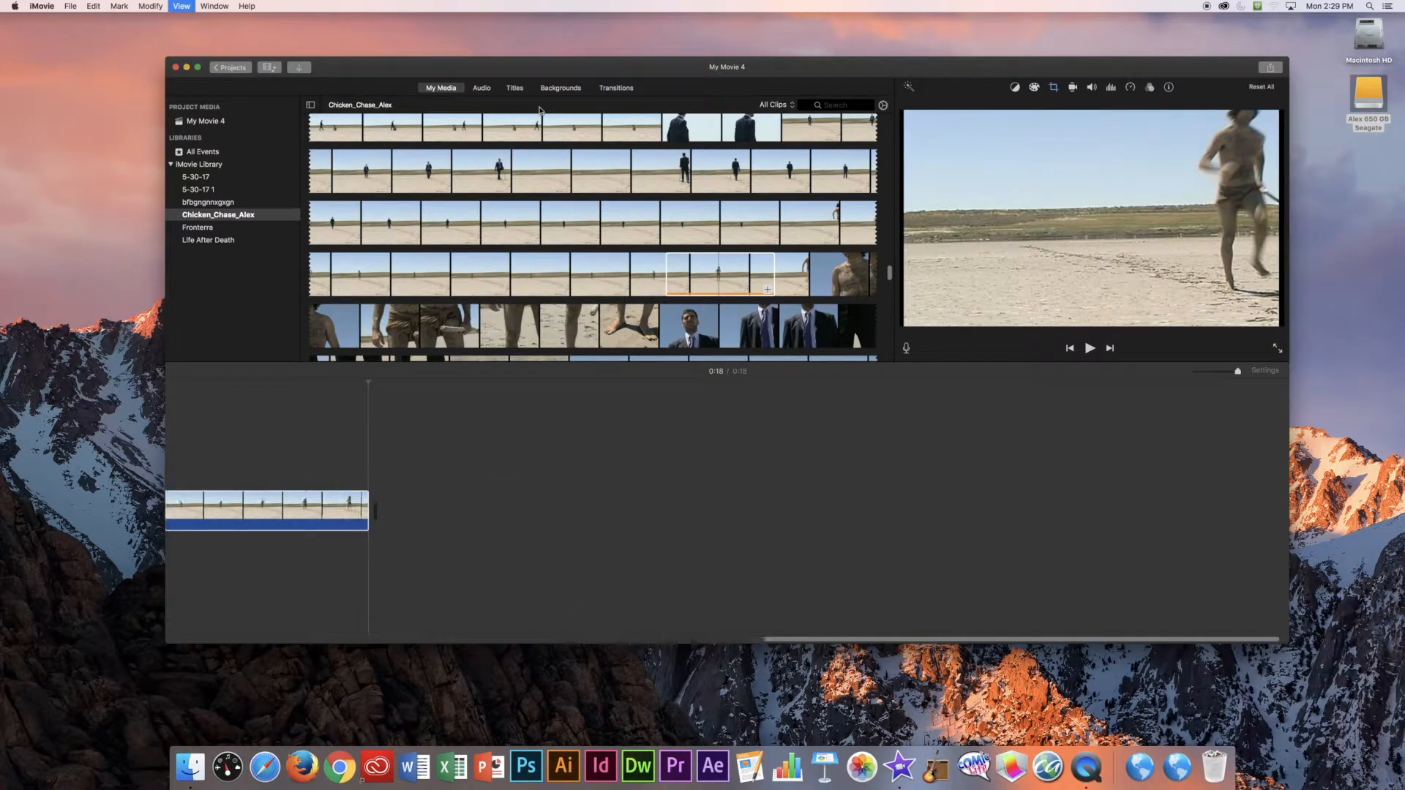
key(super+minus)
key(super+minus)
key(super+minus)
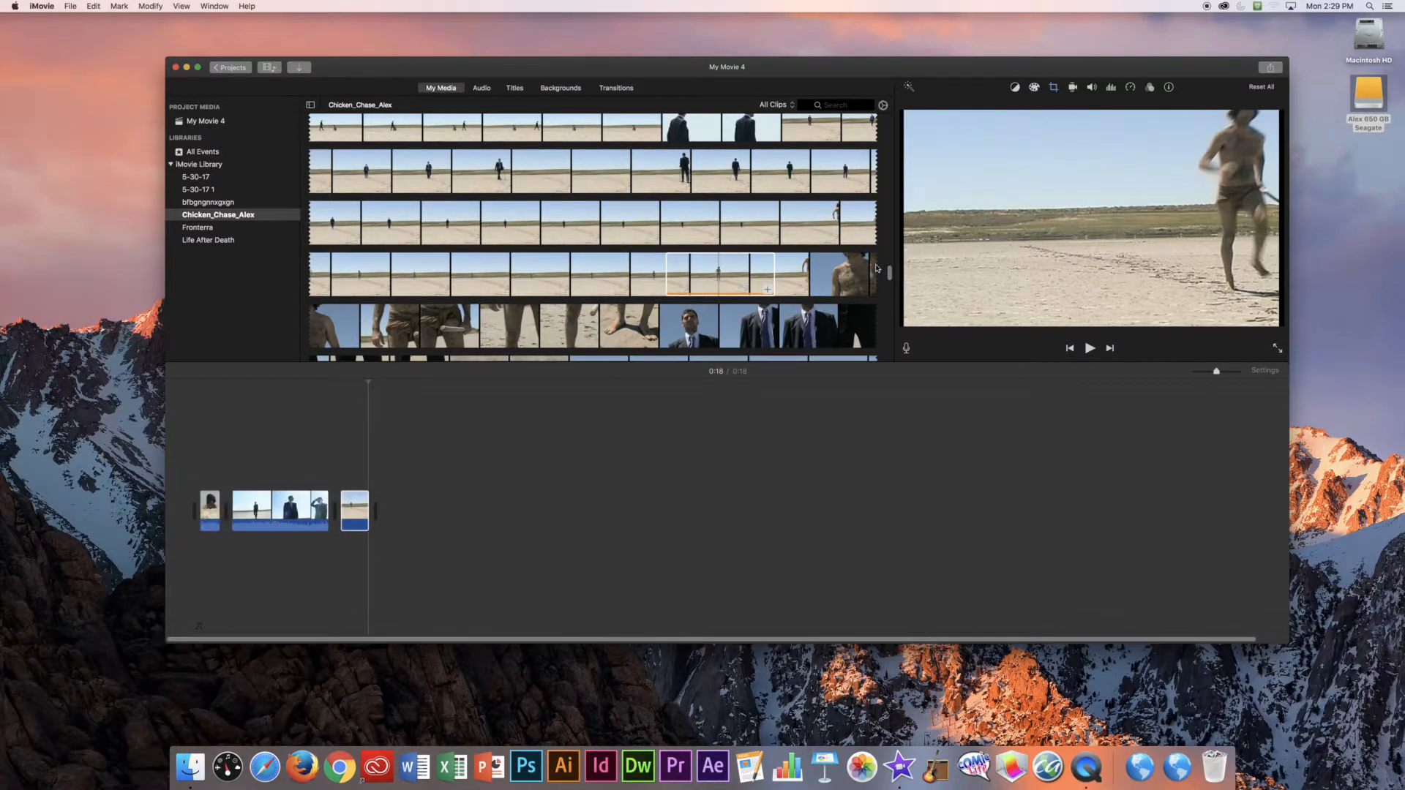
Step: Go back to the first source clip, select it whole and compress the filmstrips so all four clips fit in the browser
drag(888, 272, 873, 79)
key(super+a)
key(super+minus)
key(super+minus)
key(super+minus)
key(super+minus)
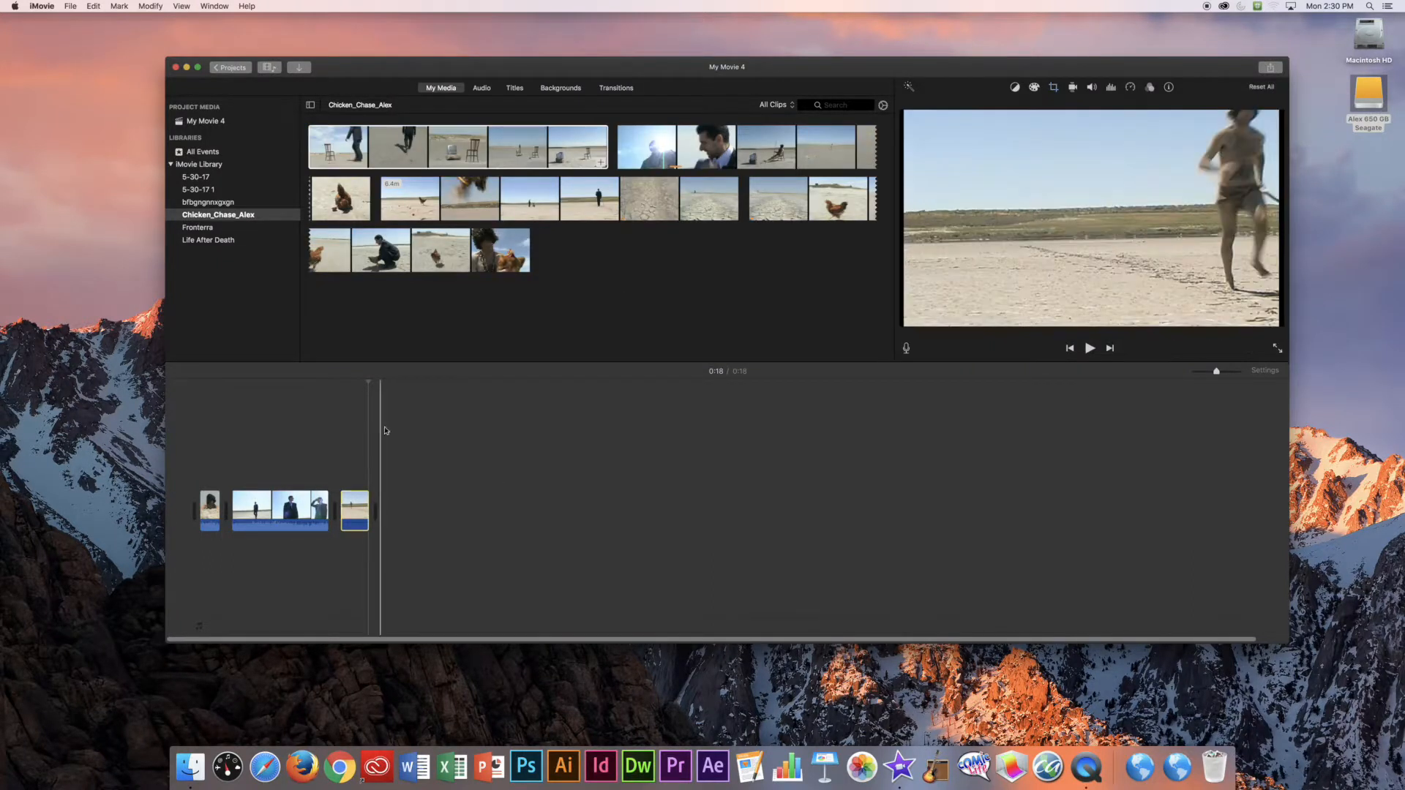
scroll(328, 392, right, 1)
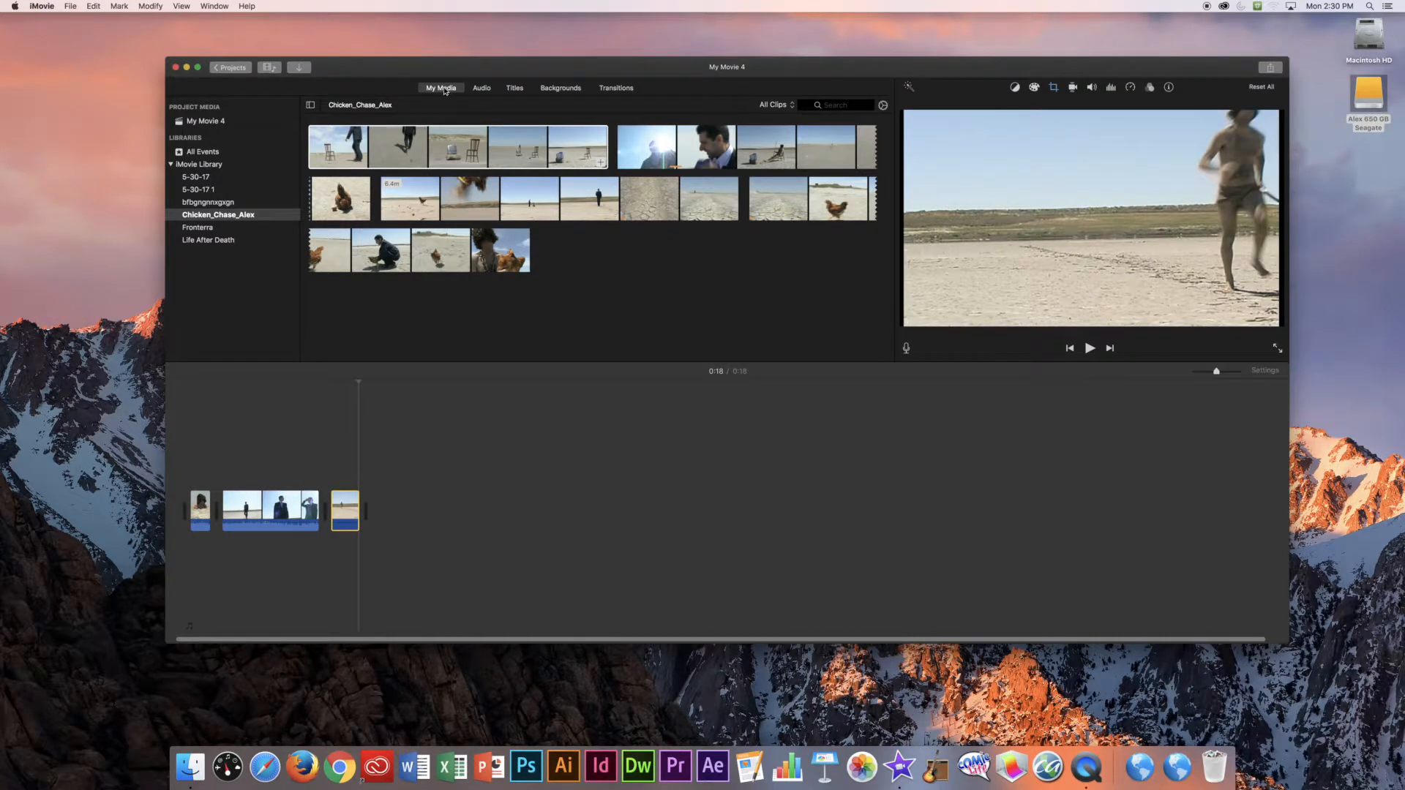
Step: Open the sound effects library, browse the jingles and audition Curtain Call Long
click(483, 90)
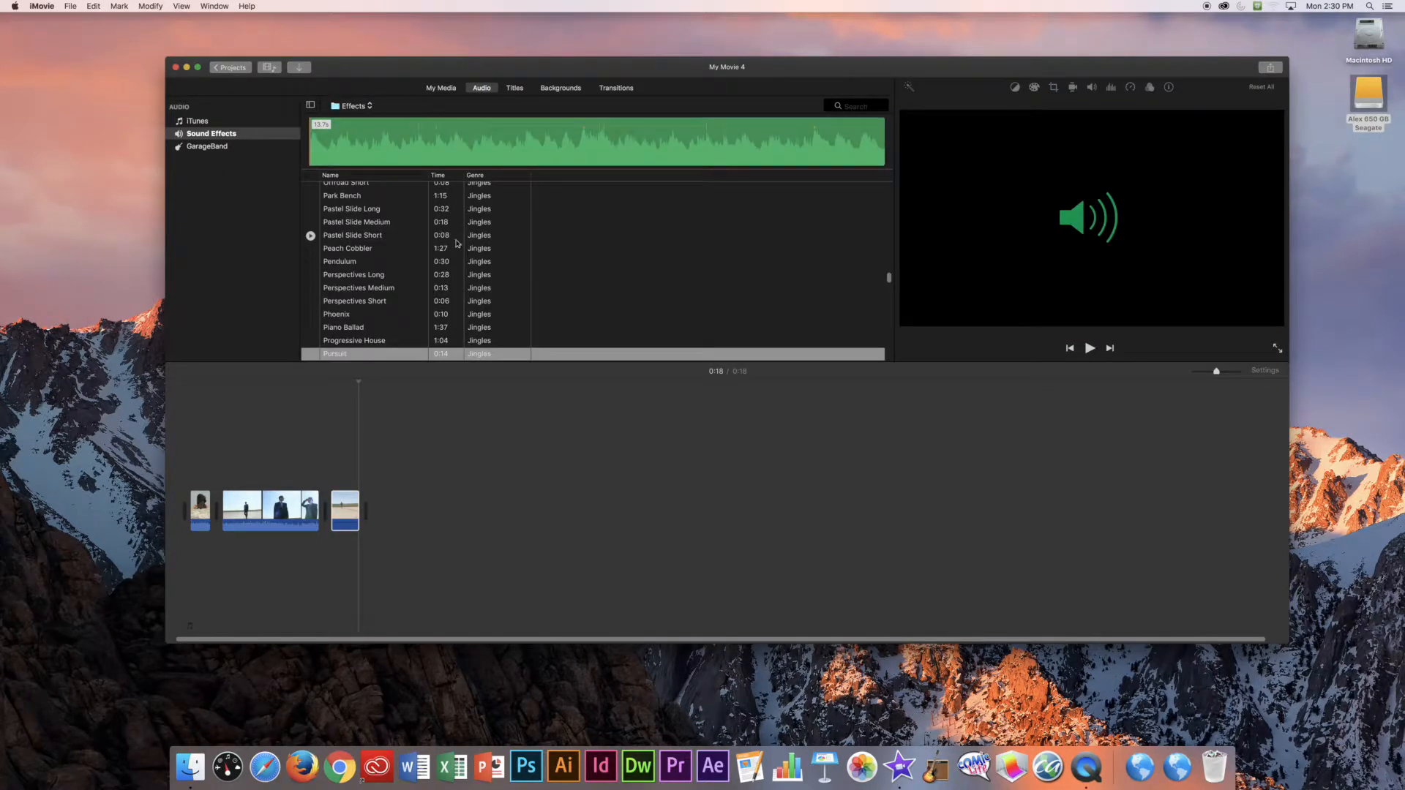
scroll(371, 258, down, 10)
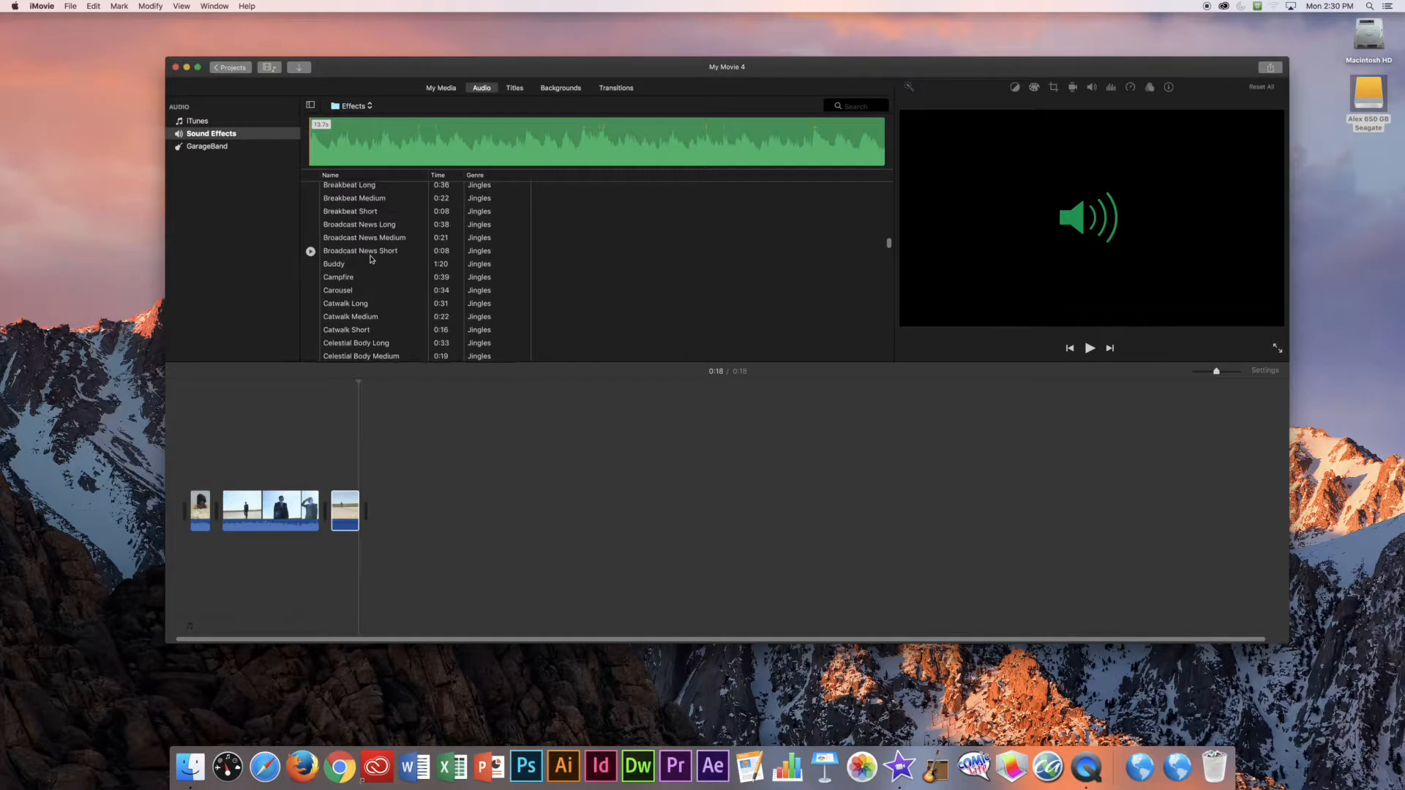
scroll(371, 258, down, 10)
scroll(371, 259, up, 15)
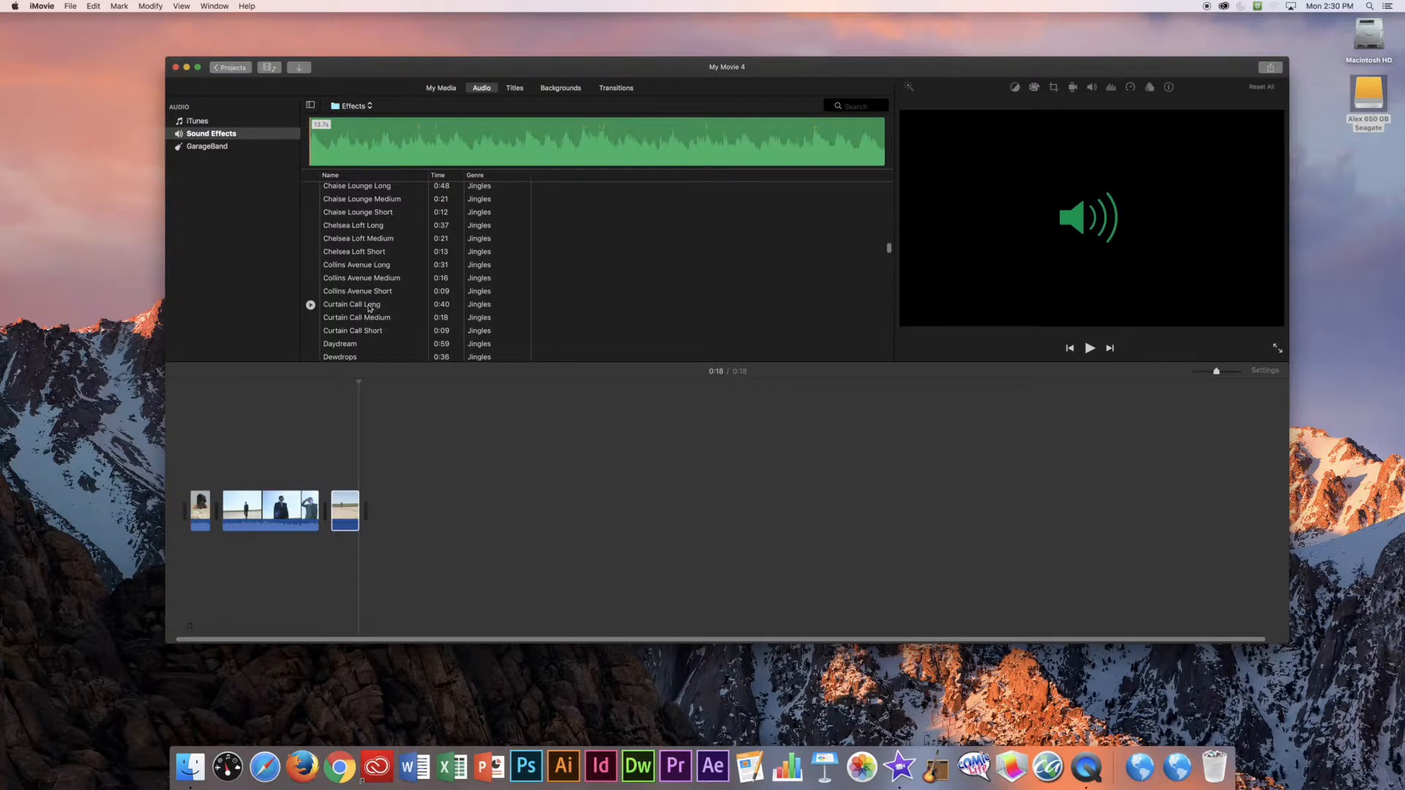
click(369, 307)
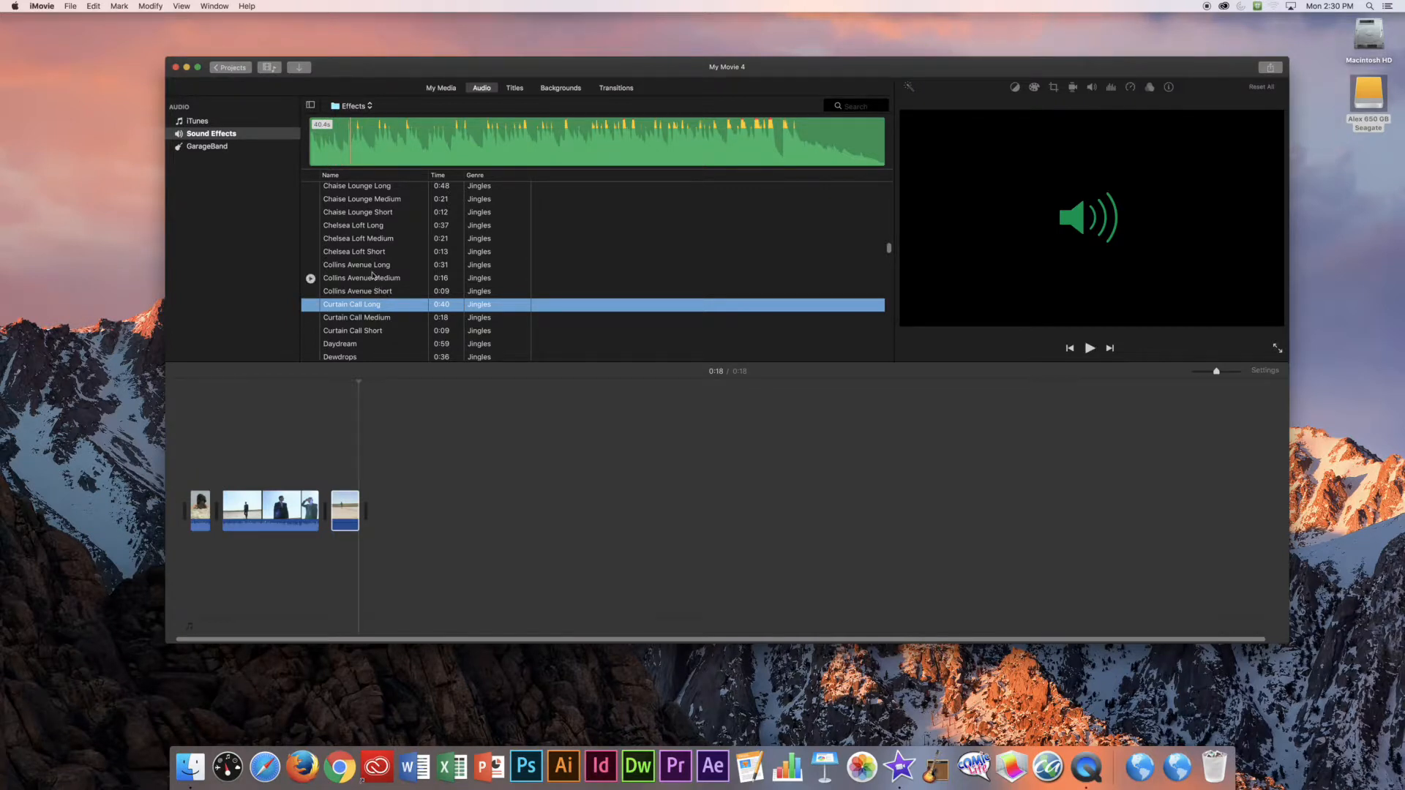
Step: Preview the Foley sounds Barn Door Close and Bubbles
scroll(373, 275, up, 3)
scroll(365, 237, up, 10)
click(372, 234)
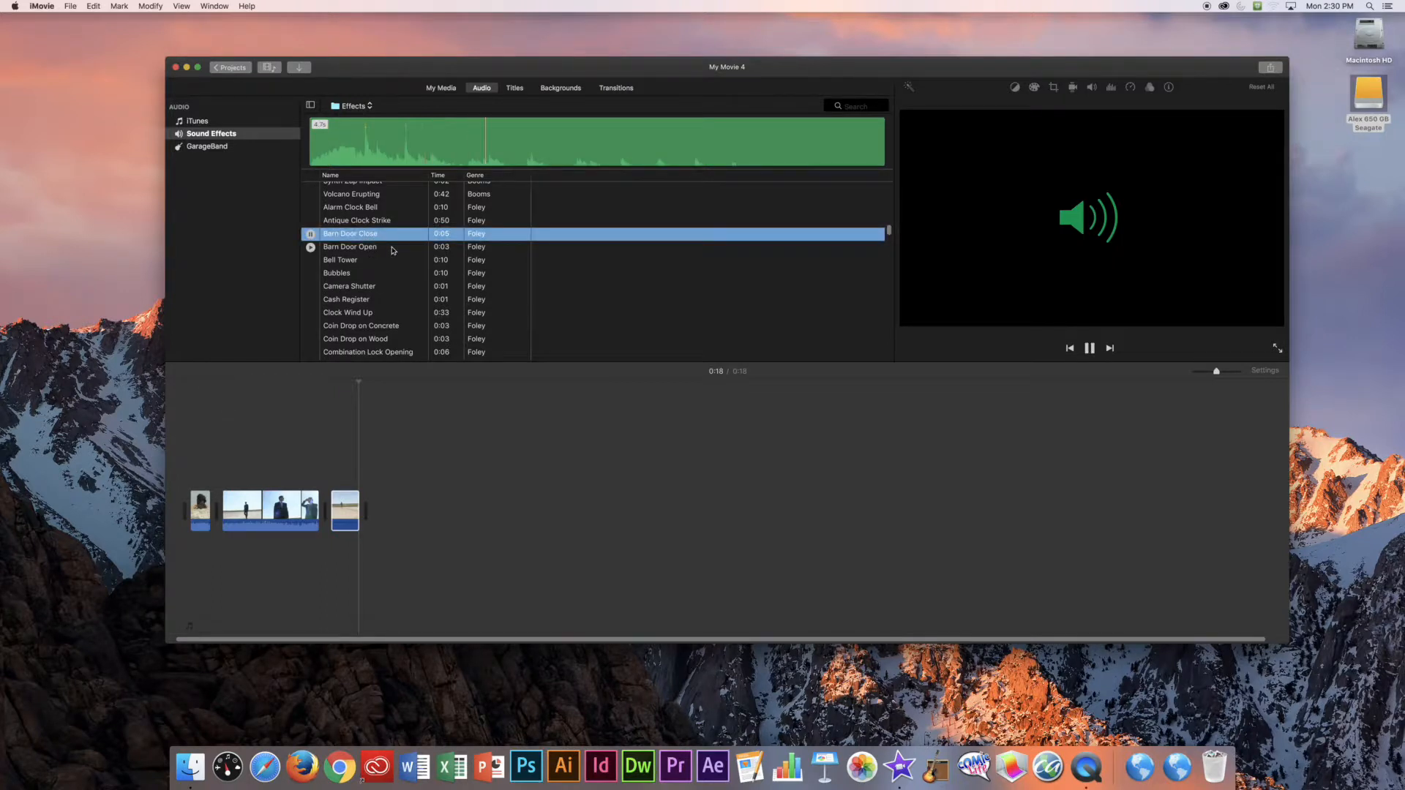
click(351, 274)
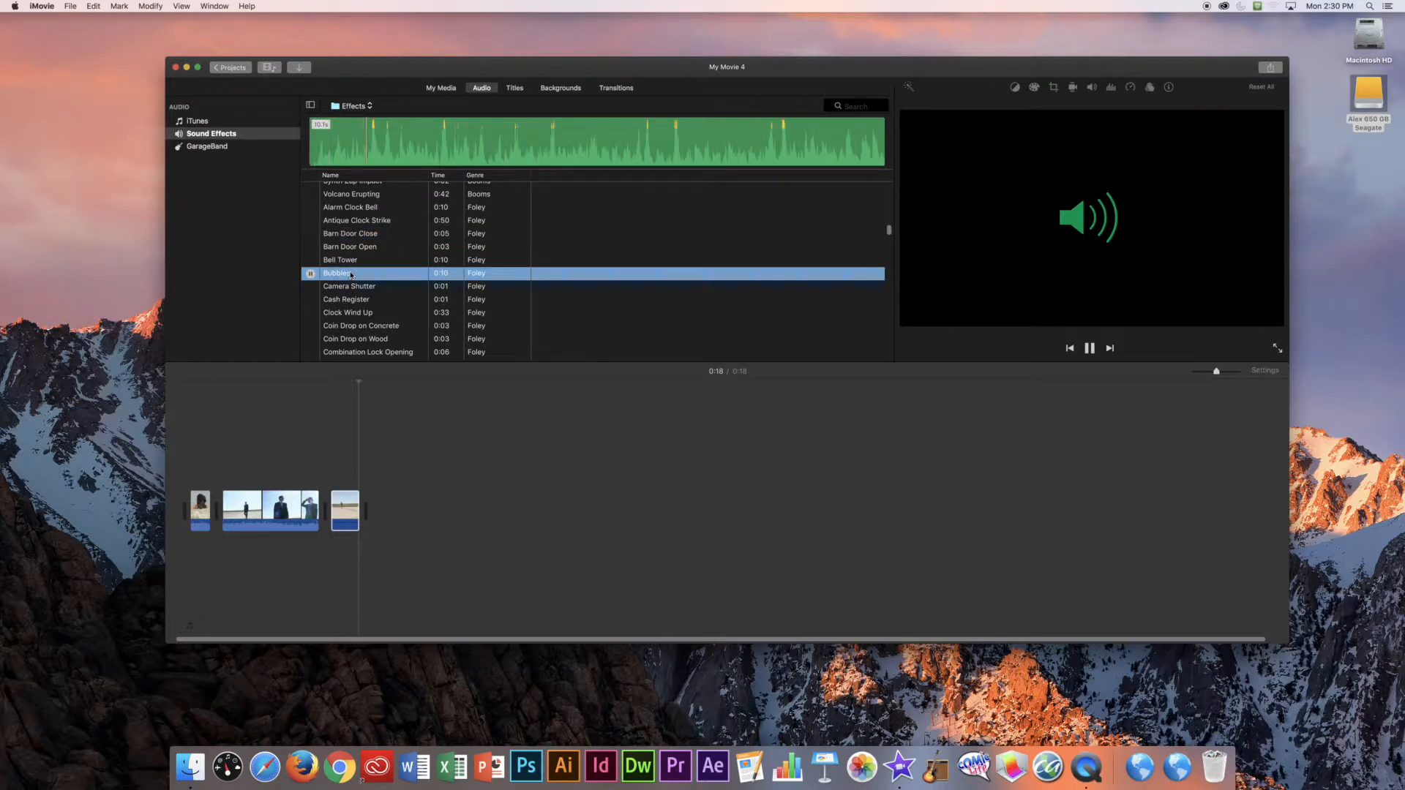
scroll(357, 254, down, 1)
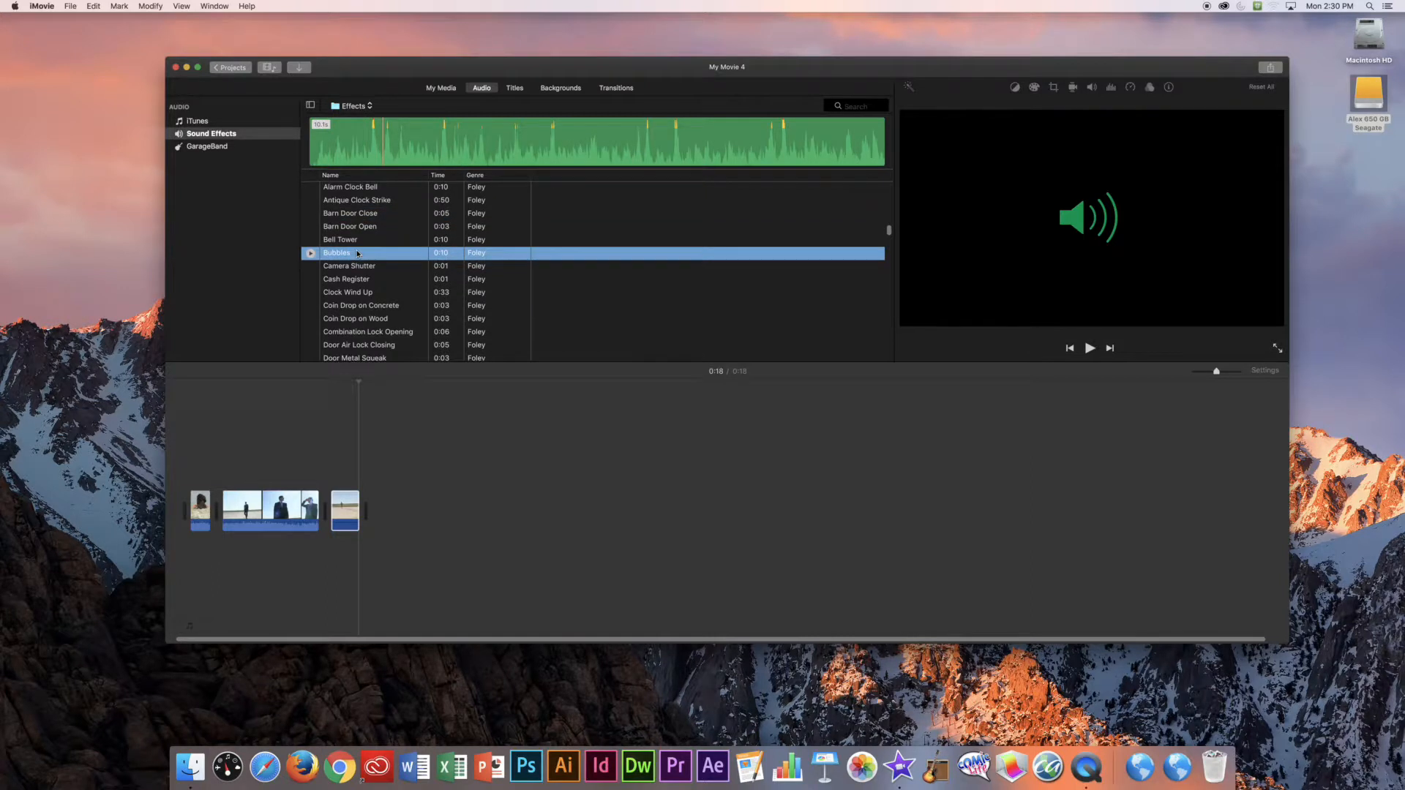
Step: Find the Duck sound effect, audition it and attach it beneath the second movie clip
scroll(358, 254, up, 3)
scroll(357, 254, up, 5)
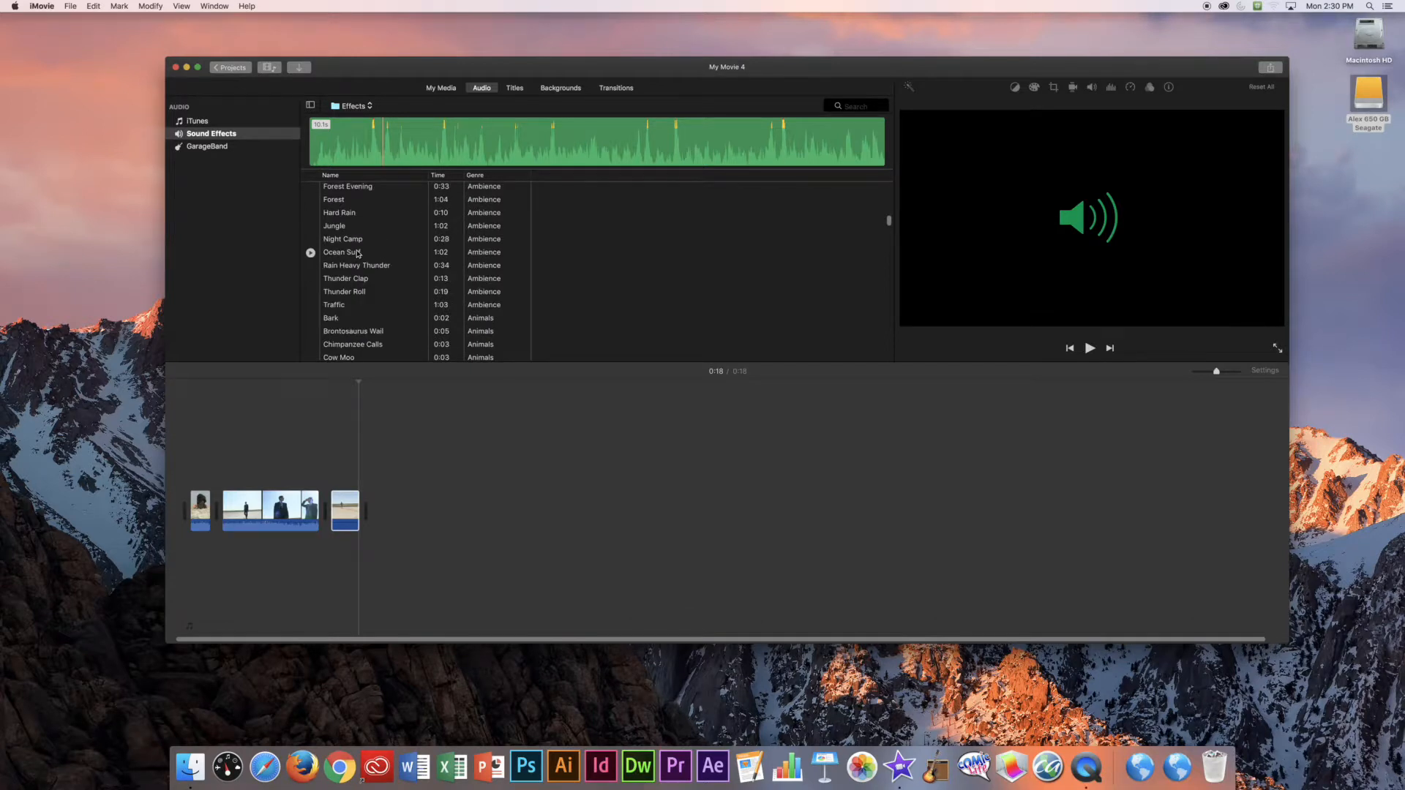
scroll(358, 254, up, 5)
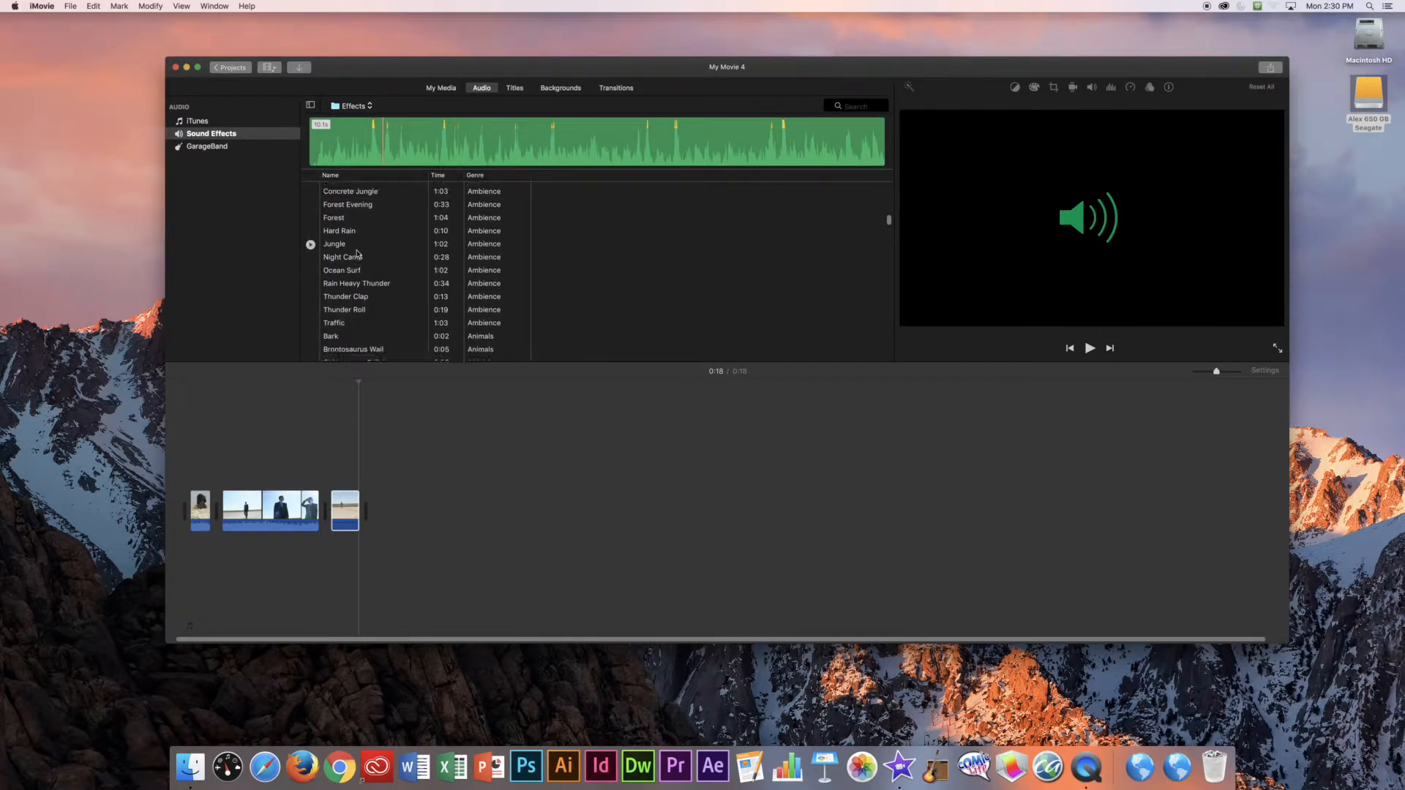
scroll(358, 254, up, 3)
scroll(358, 254, up, 5)
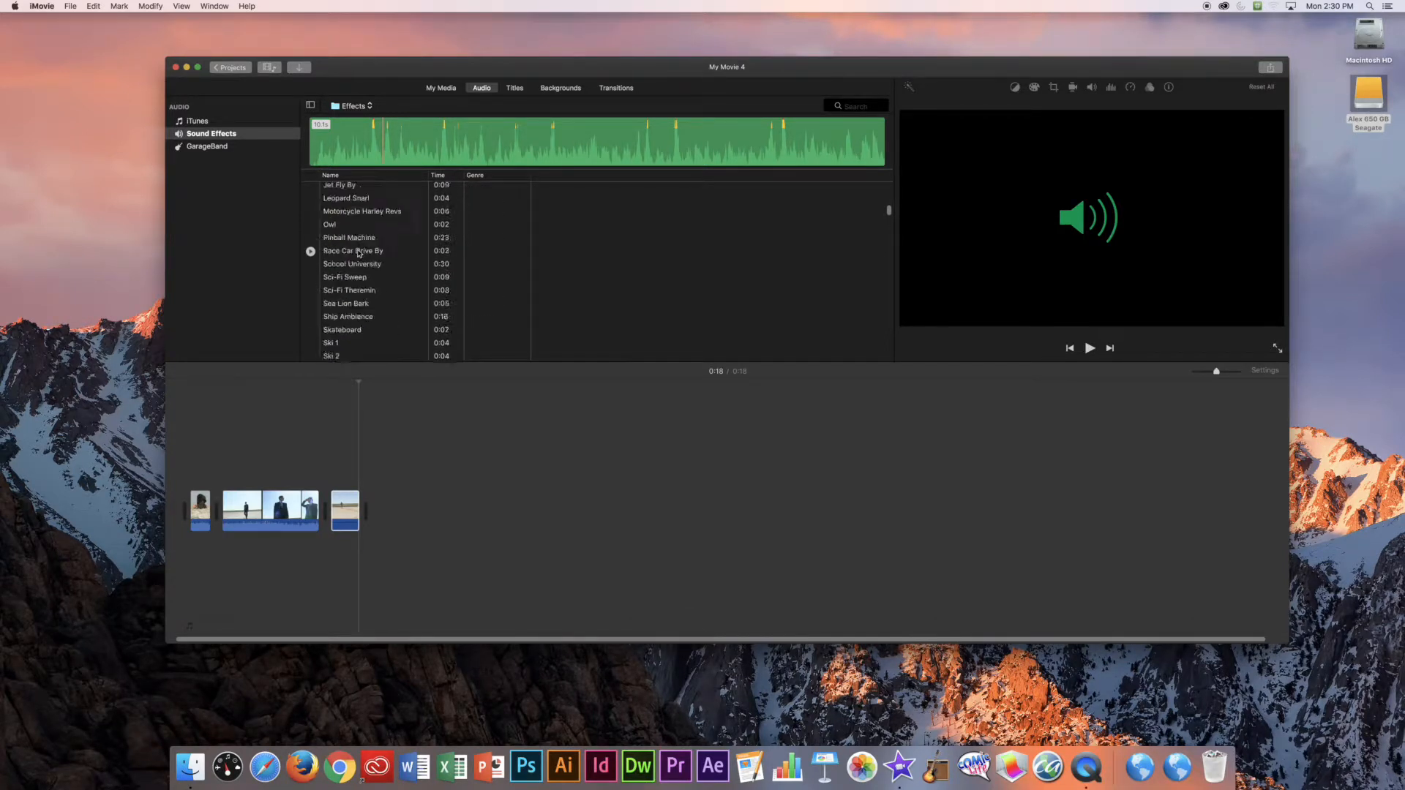
scroll(358, 254, up, 10)
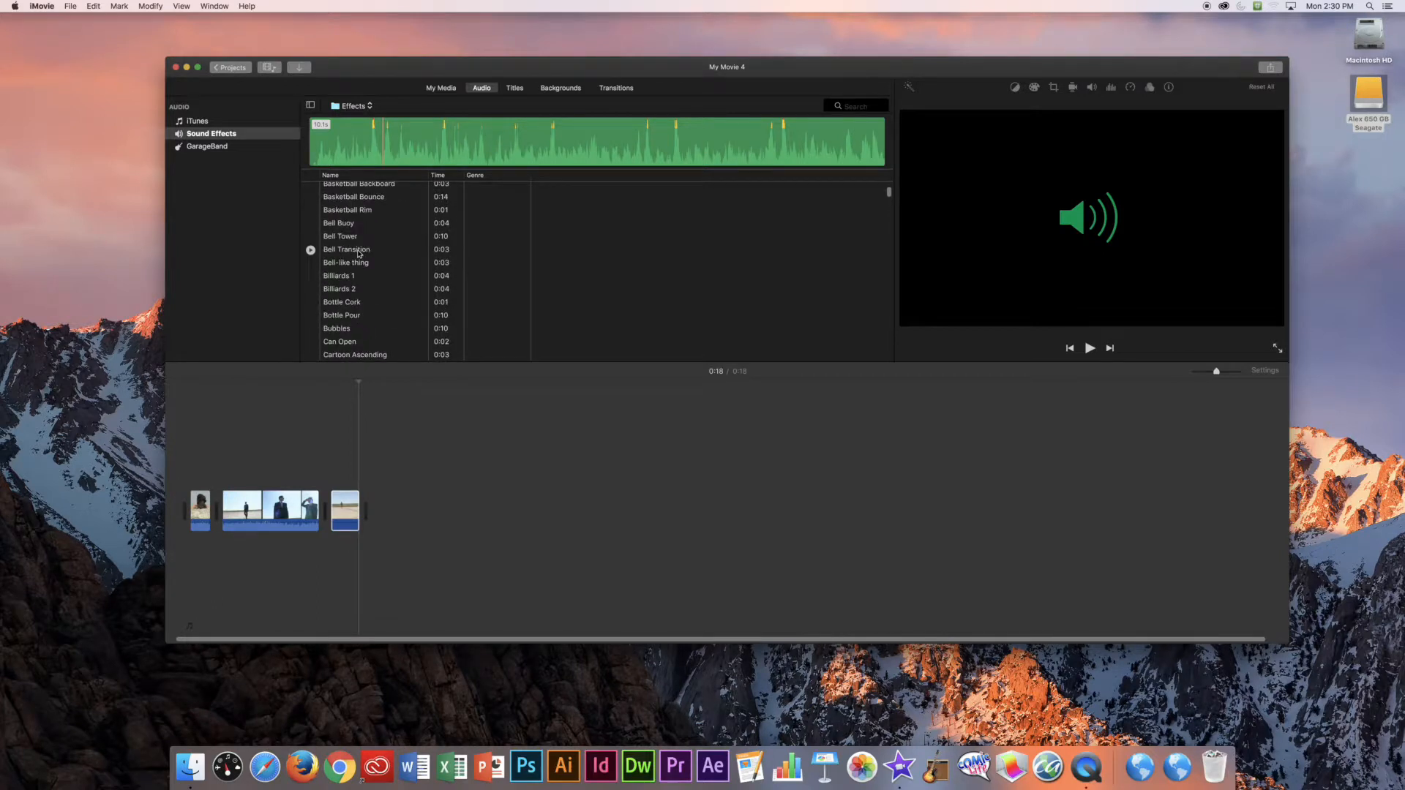
scroll(358, 254, down, 10)
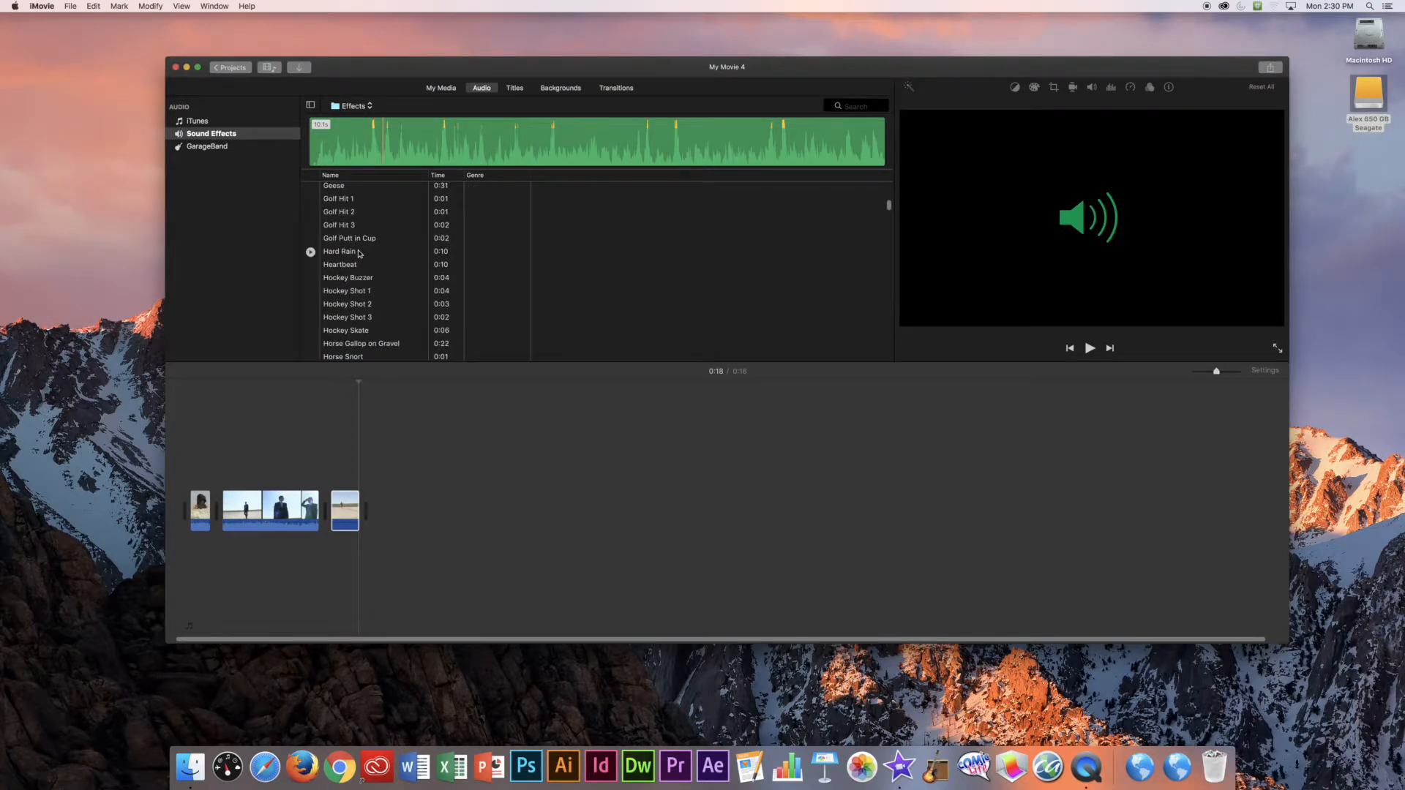
scroll(358, 254, up, 3)
scroll(358, 254, up, 1)
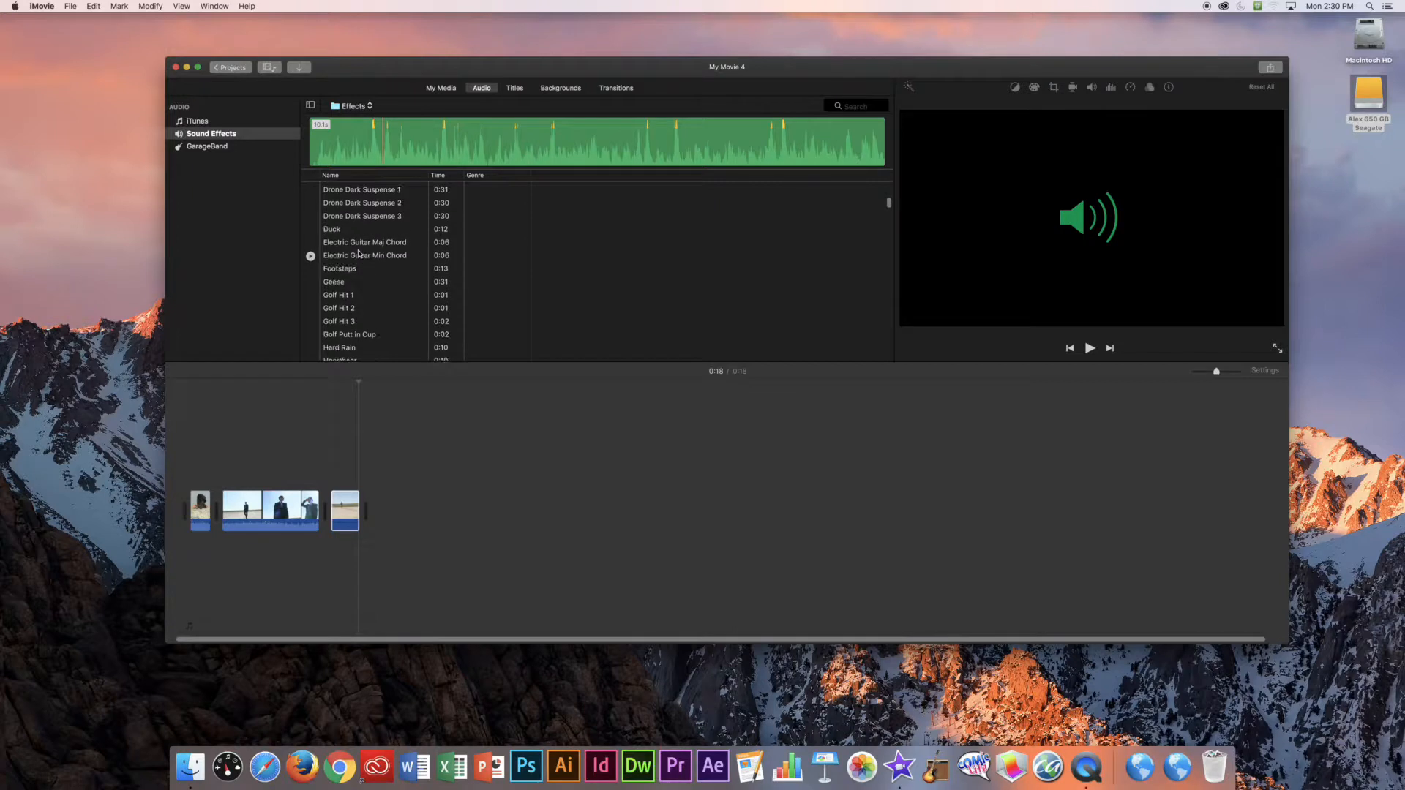
click(339, 233)
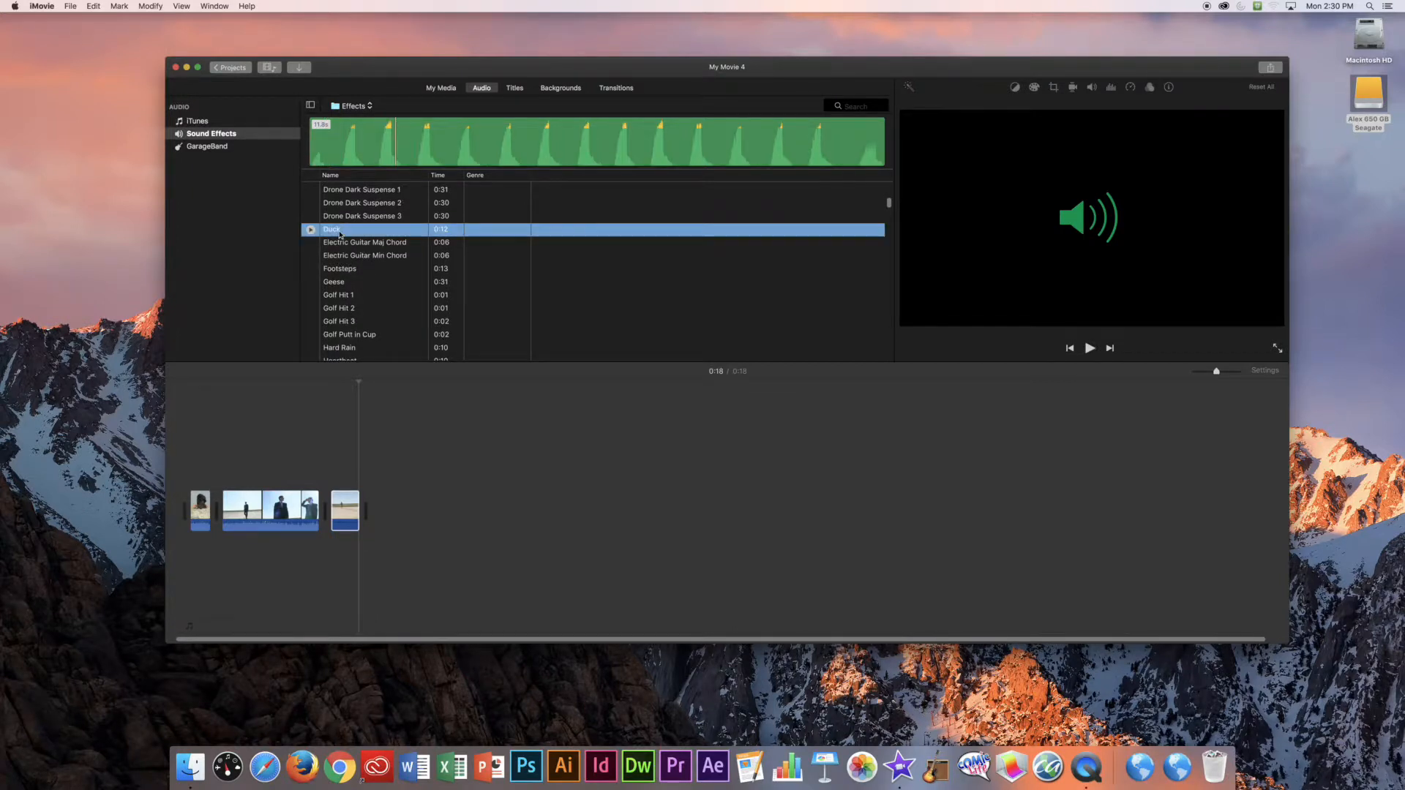
drag(395, 251, 284, 542)
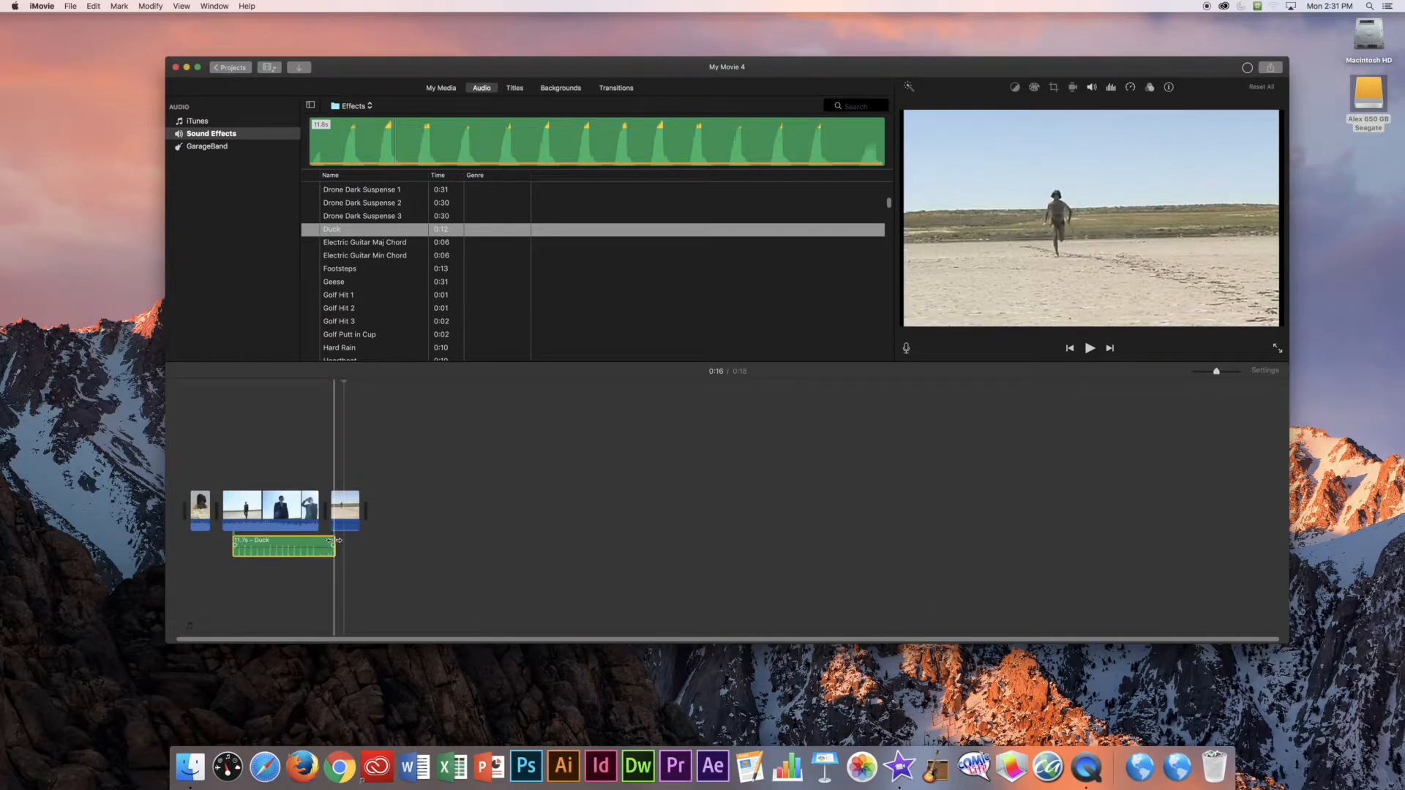
Step: Move the Duck sound slightly later under the second movie clip and play that passage
drag(335, 540, 305, 540)
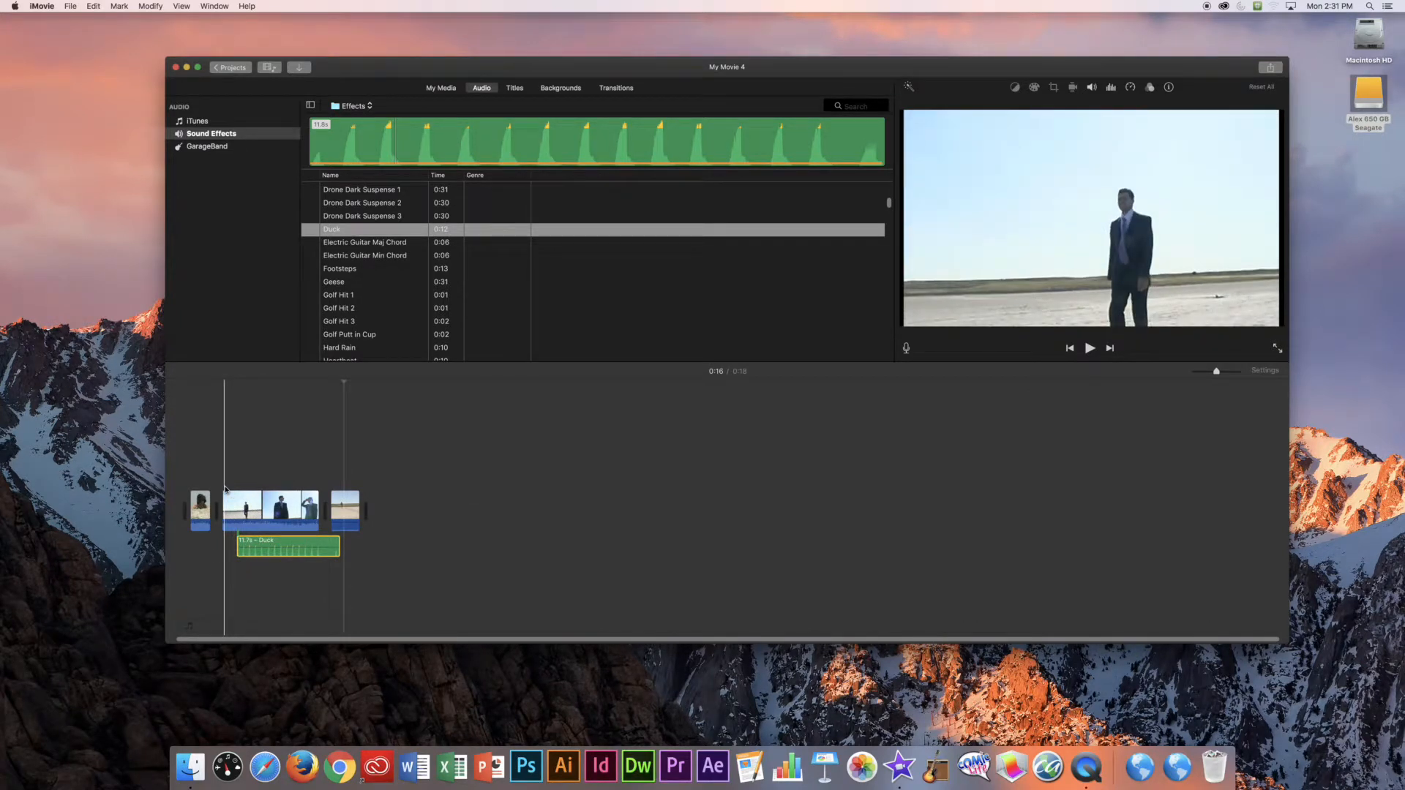
key(space)
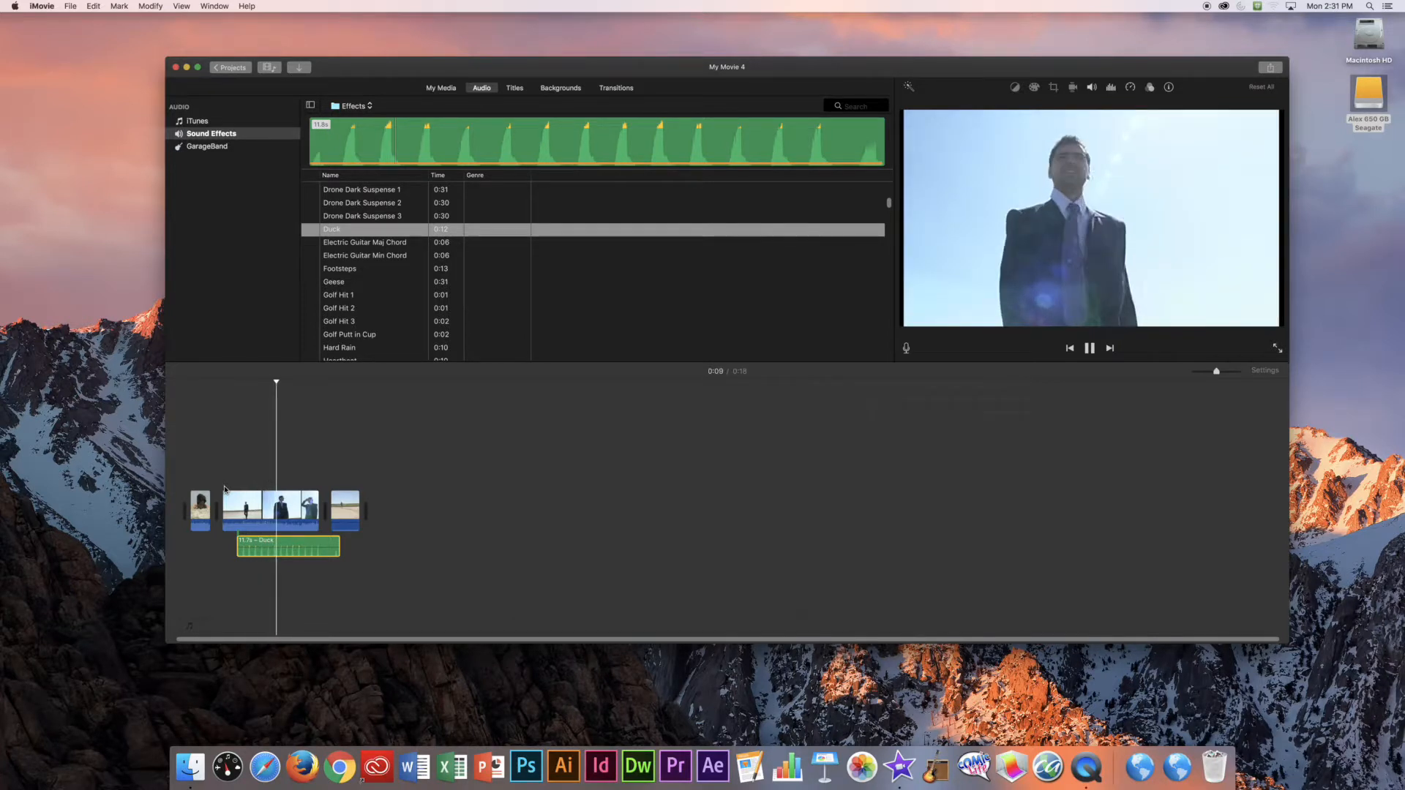
key(space)
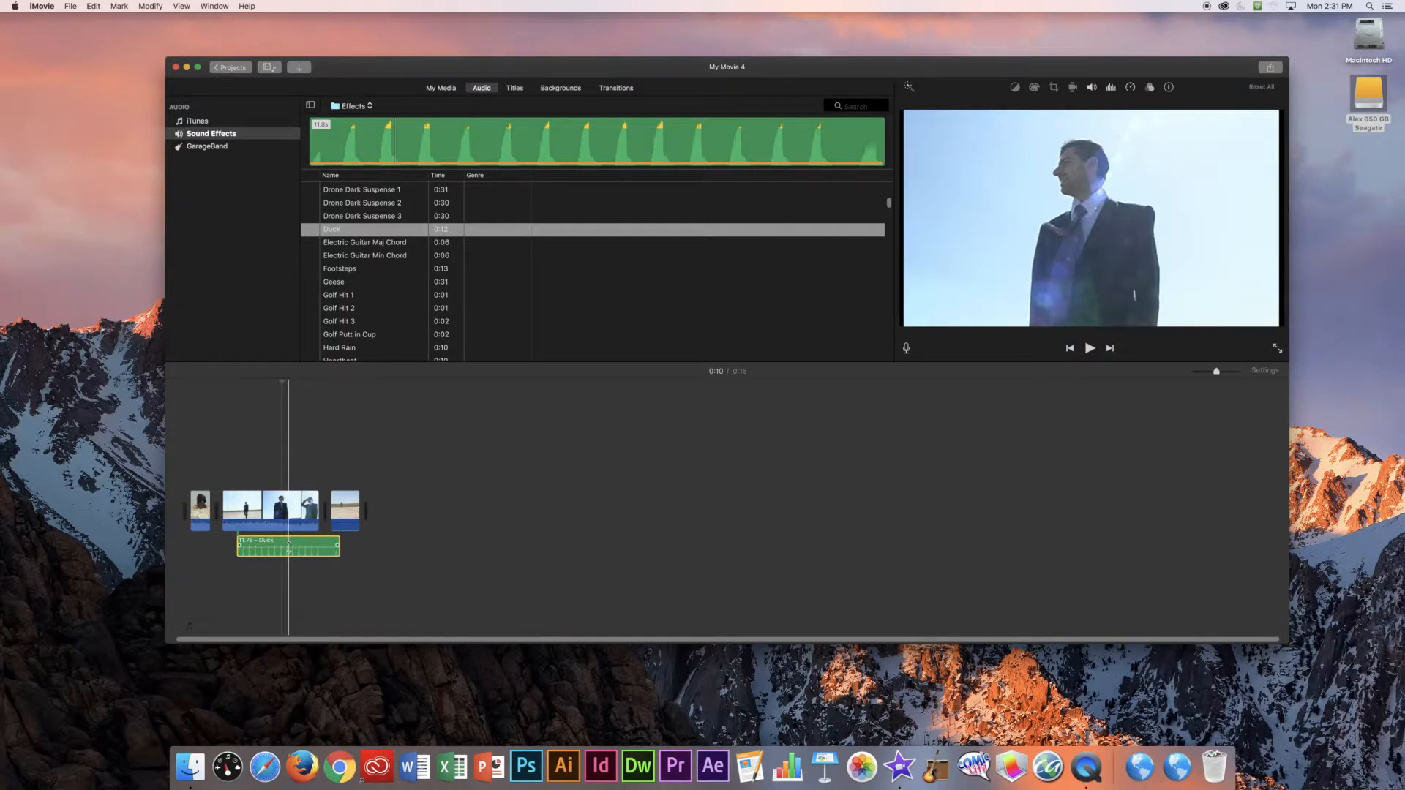
Step: Lower the Duck sound's volume and play the passage to judge the level
drag(289, 547, 290, 543)
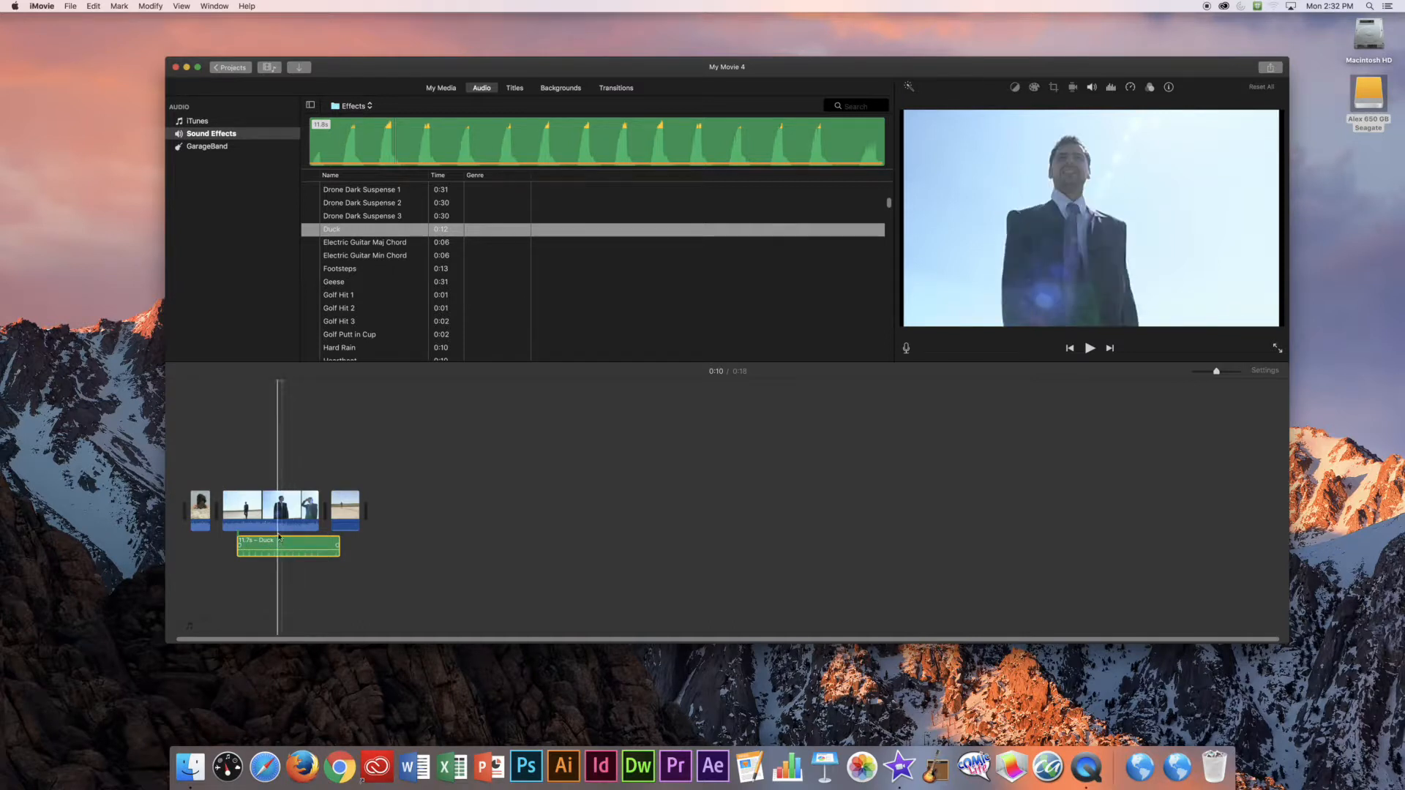
key(space)
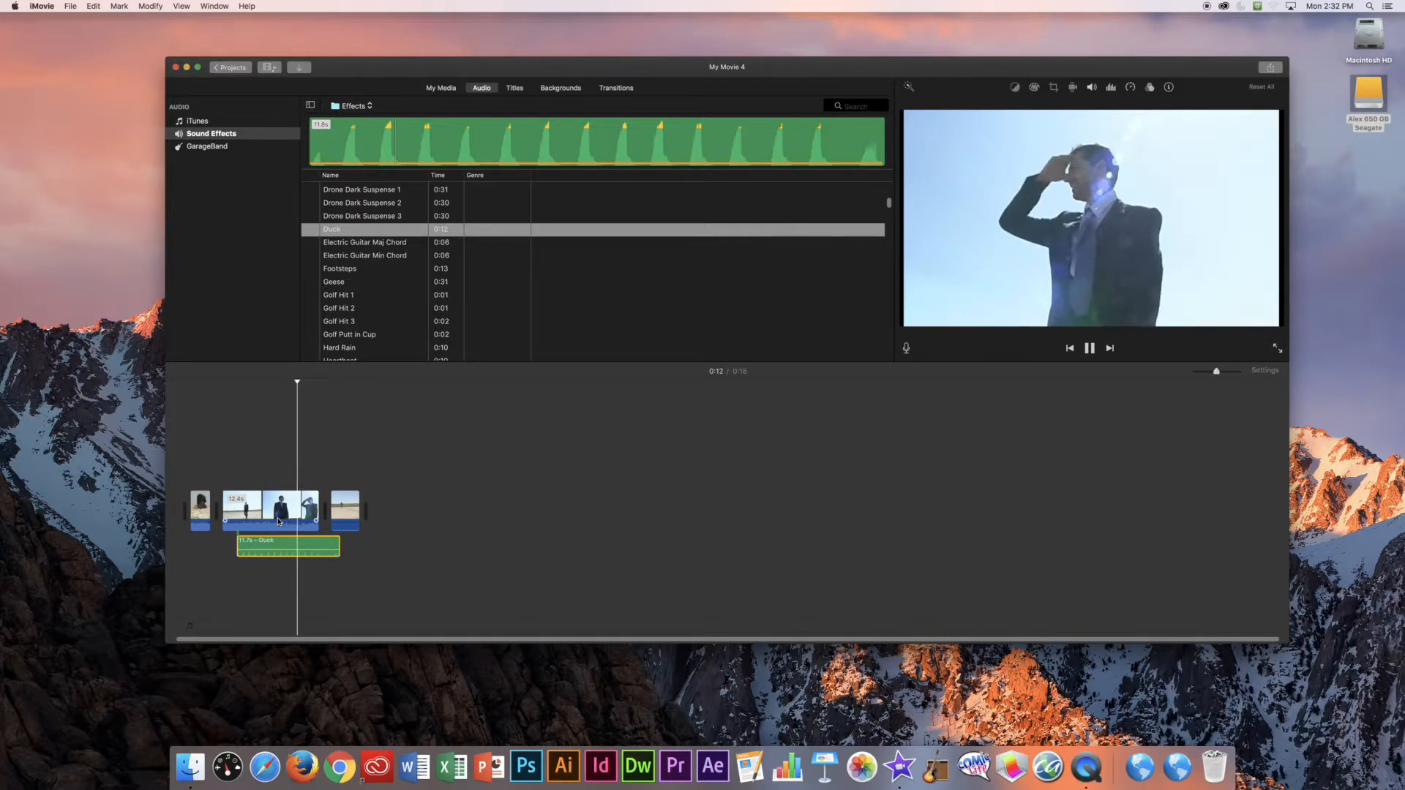
key(space)
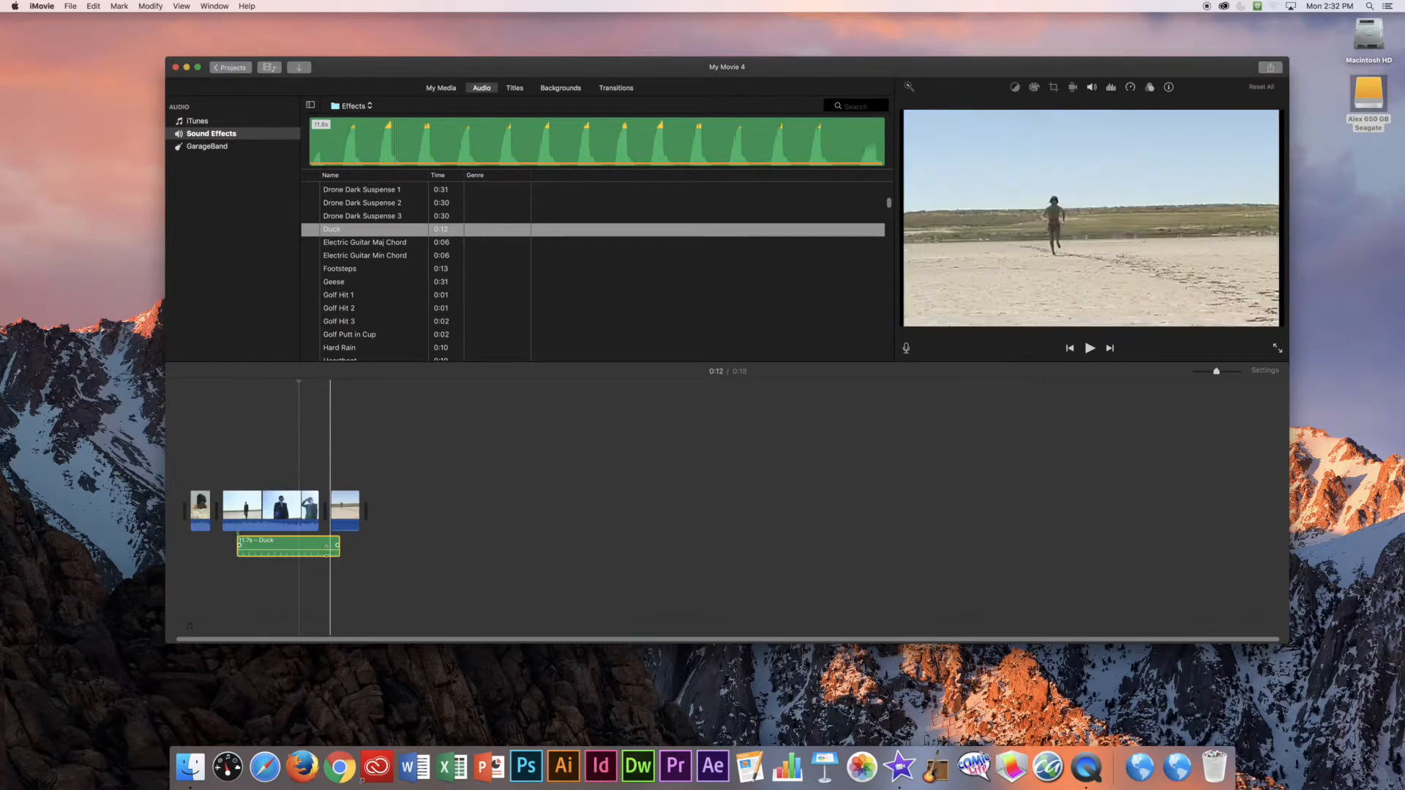
Step: Give the Duck sound a fade-out of about 3.7 seconds and play the movie through its ending
drag(333, 547, 319, 547)
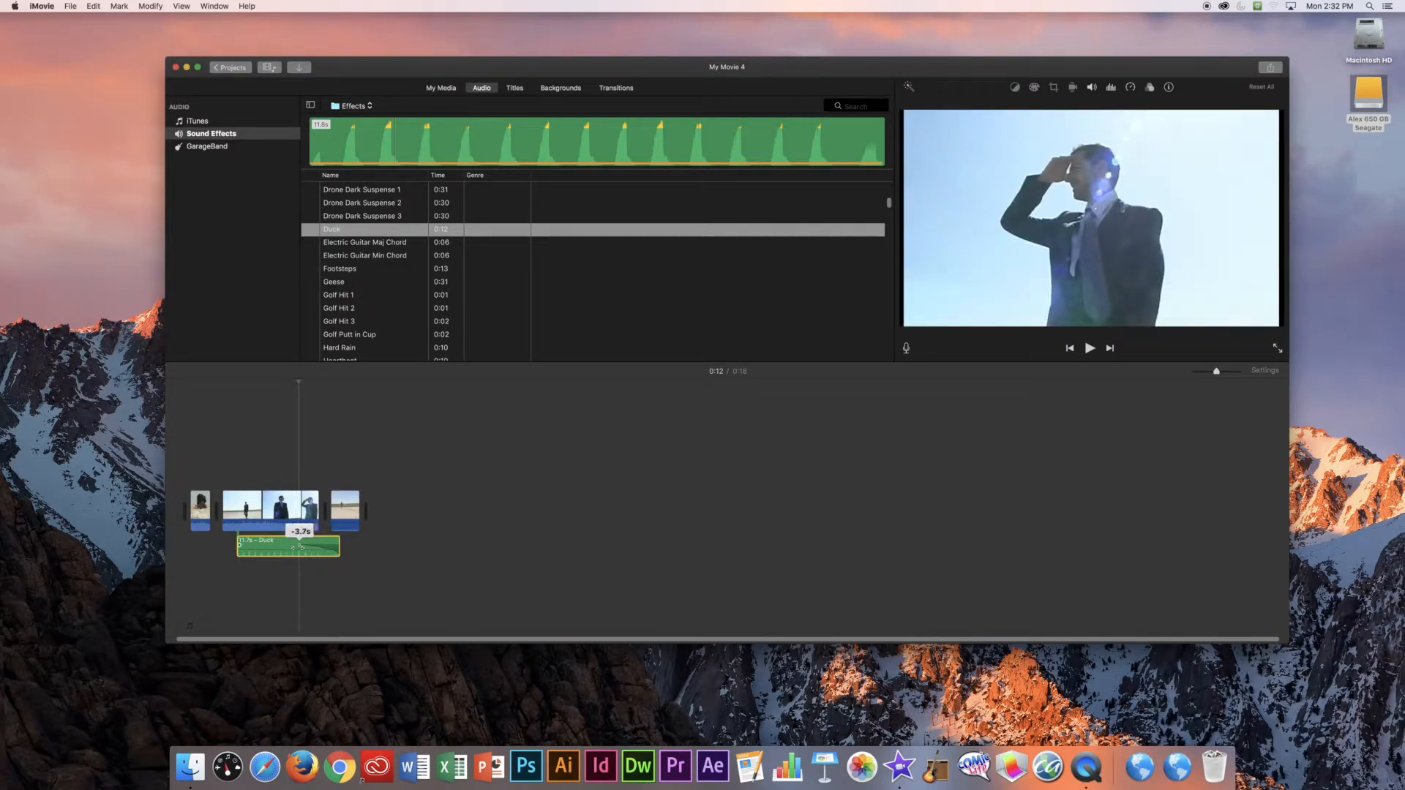
click(286, 384)
key(space)
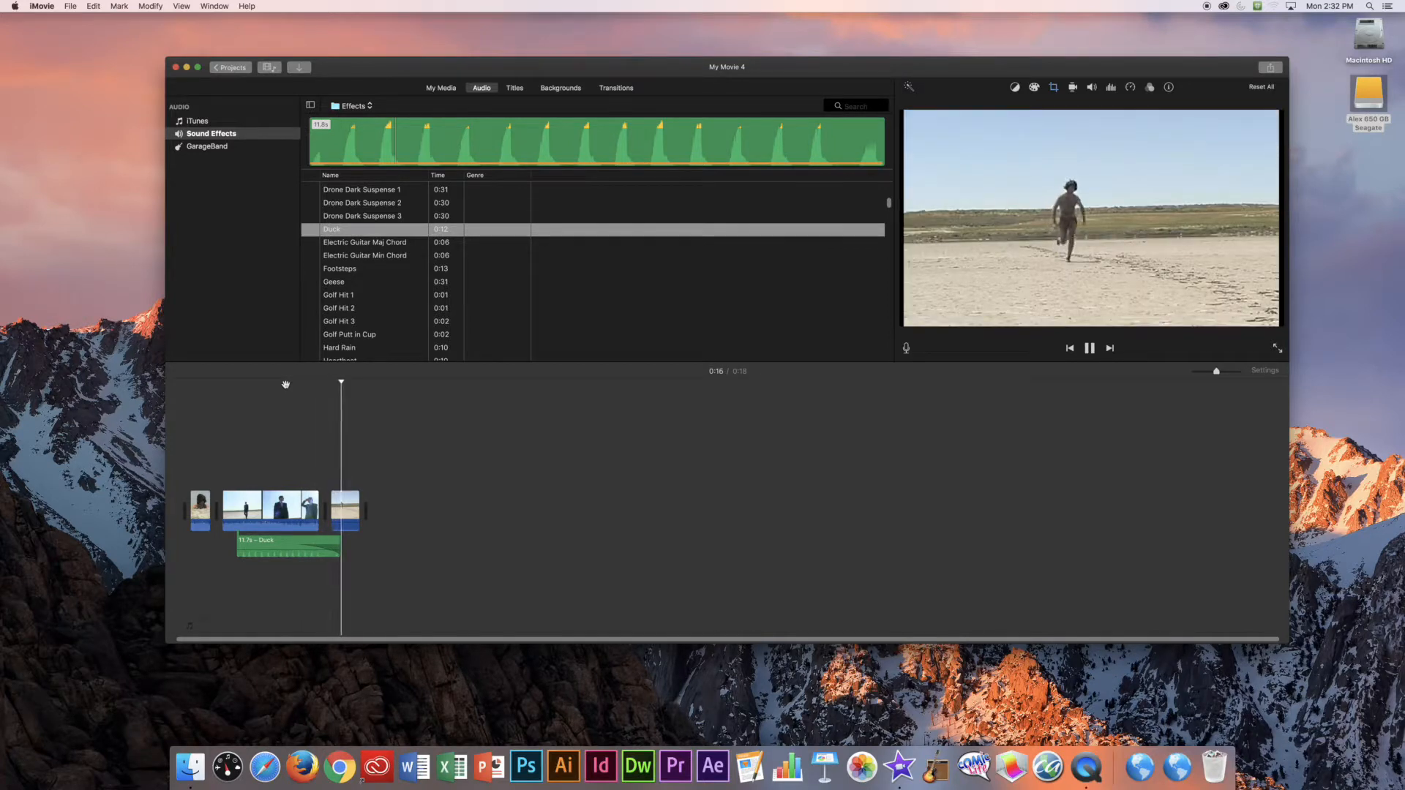
key(space)
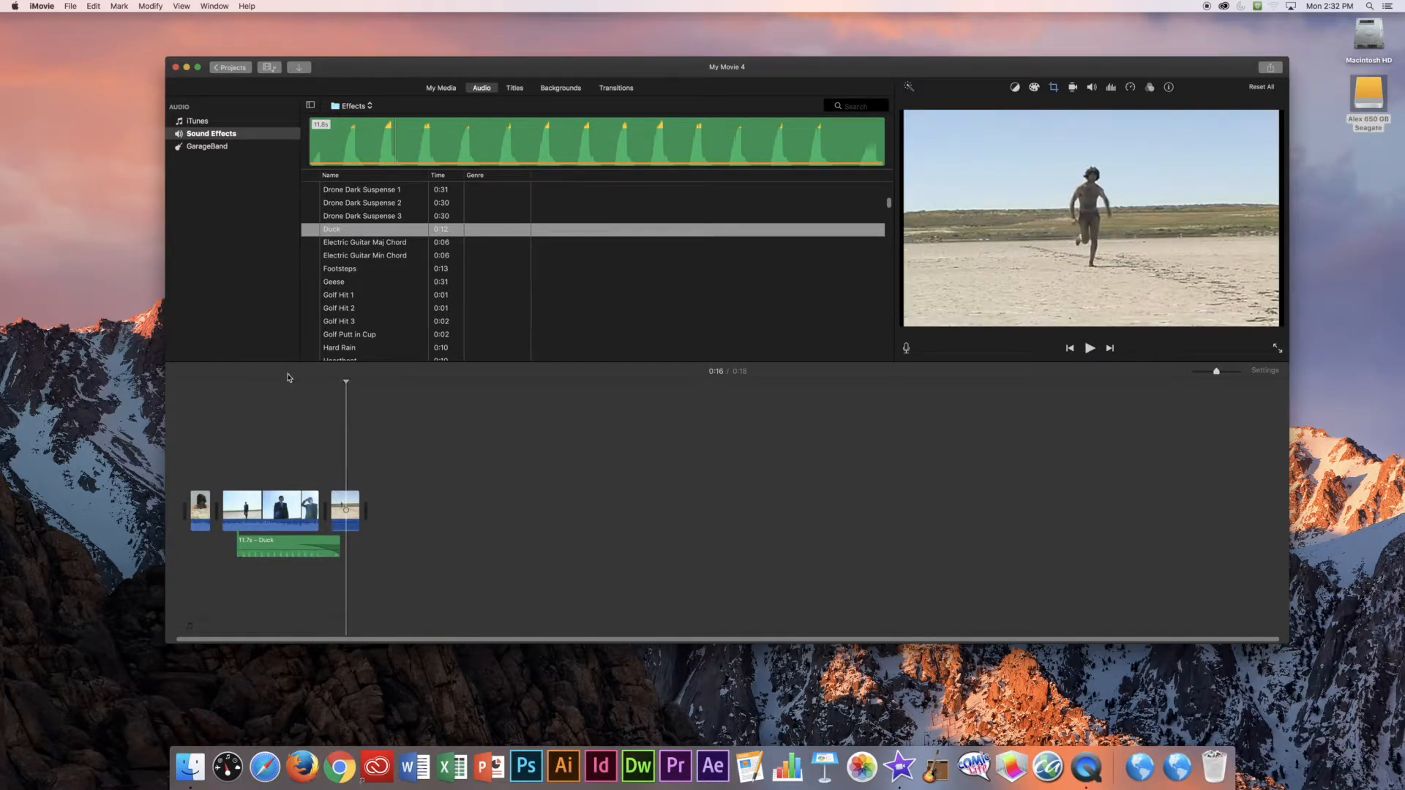
Step: Audition Electric Guitar Min Chord, add it below the Duck sound near the second clip's end, and play the overlap
scroll(367, 276, up, 5)
scroll(367, 277, down, 10)
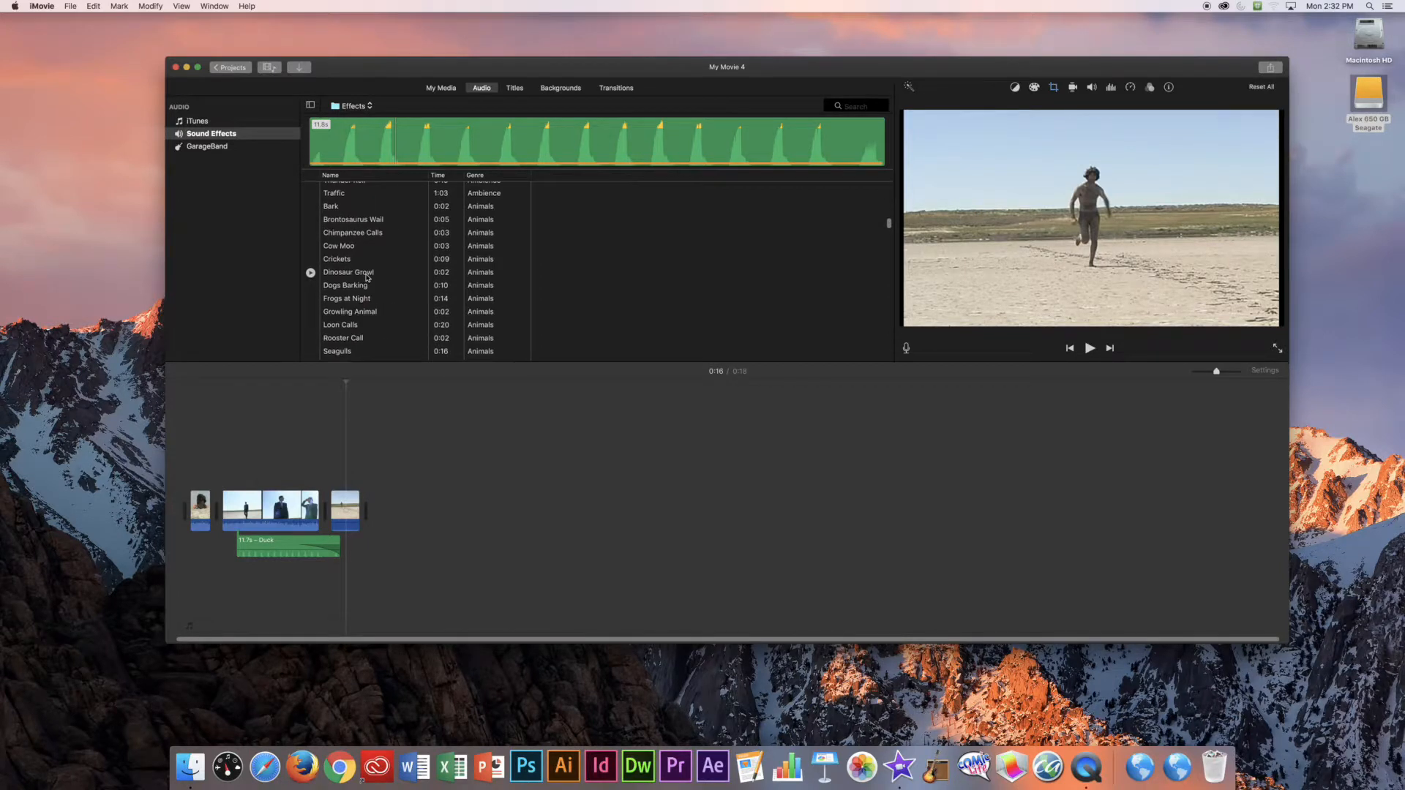
scroll(367, 276, up, 3)
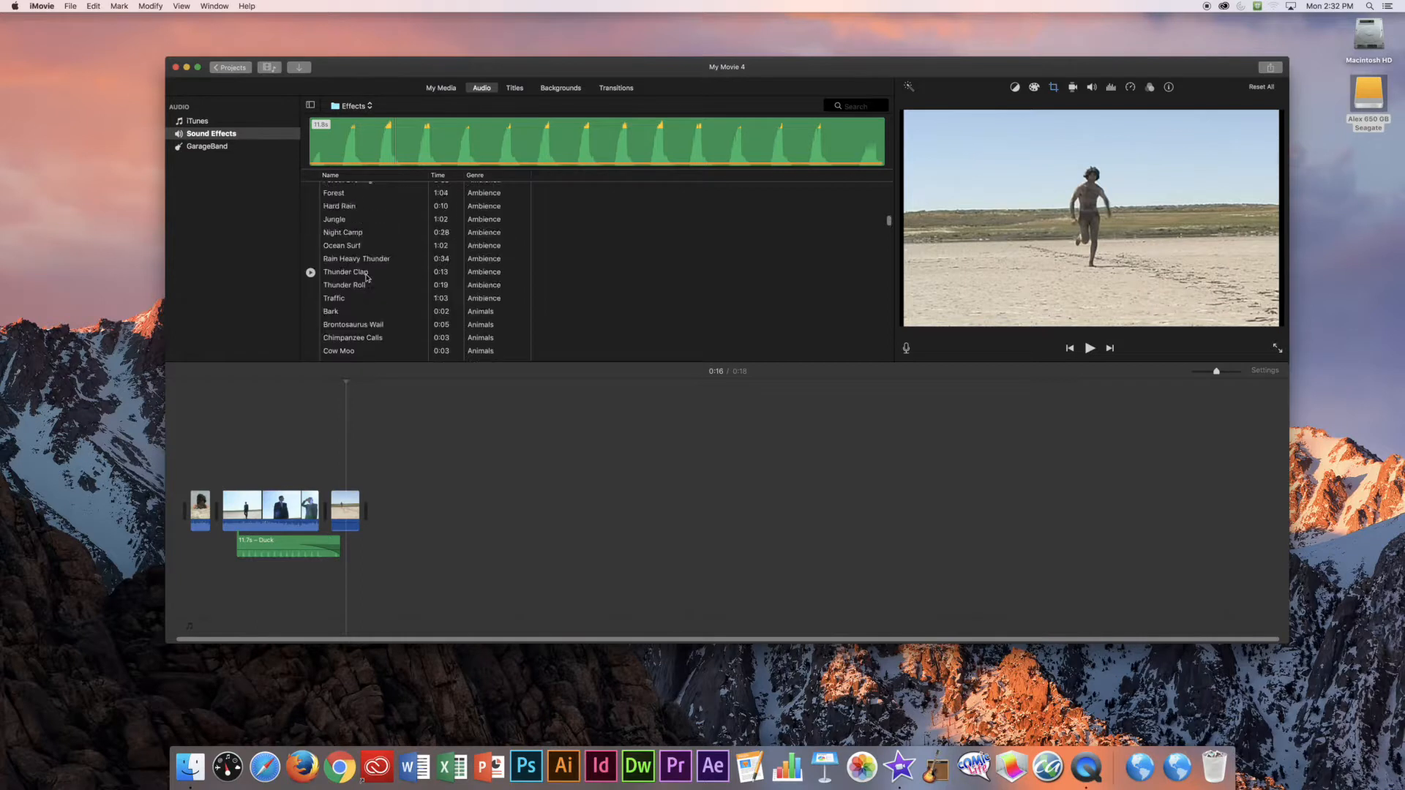
scroll(367, 276, up, 3)
scroll(367, 277, up, 10)
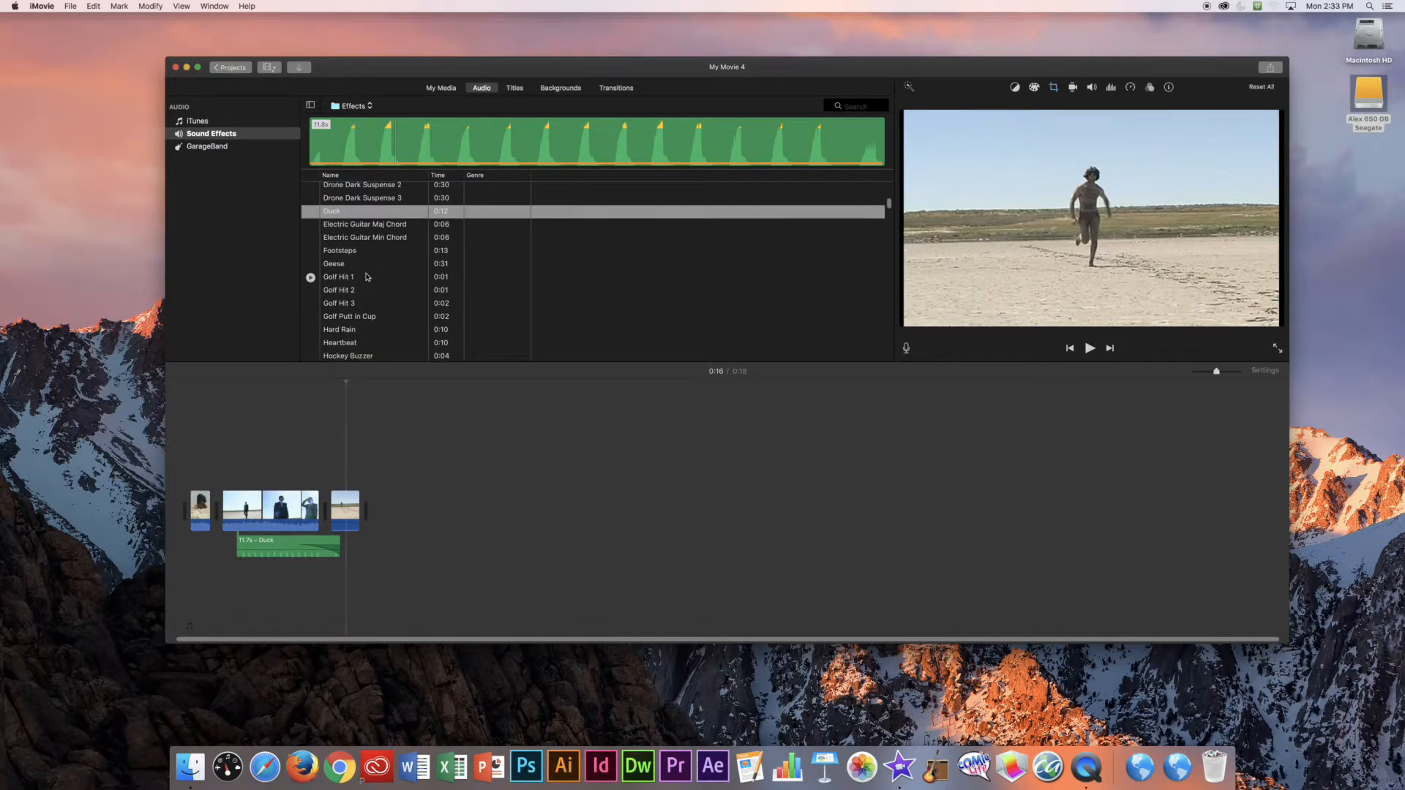
click(367, 238)
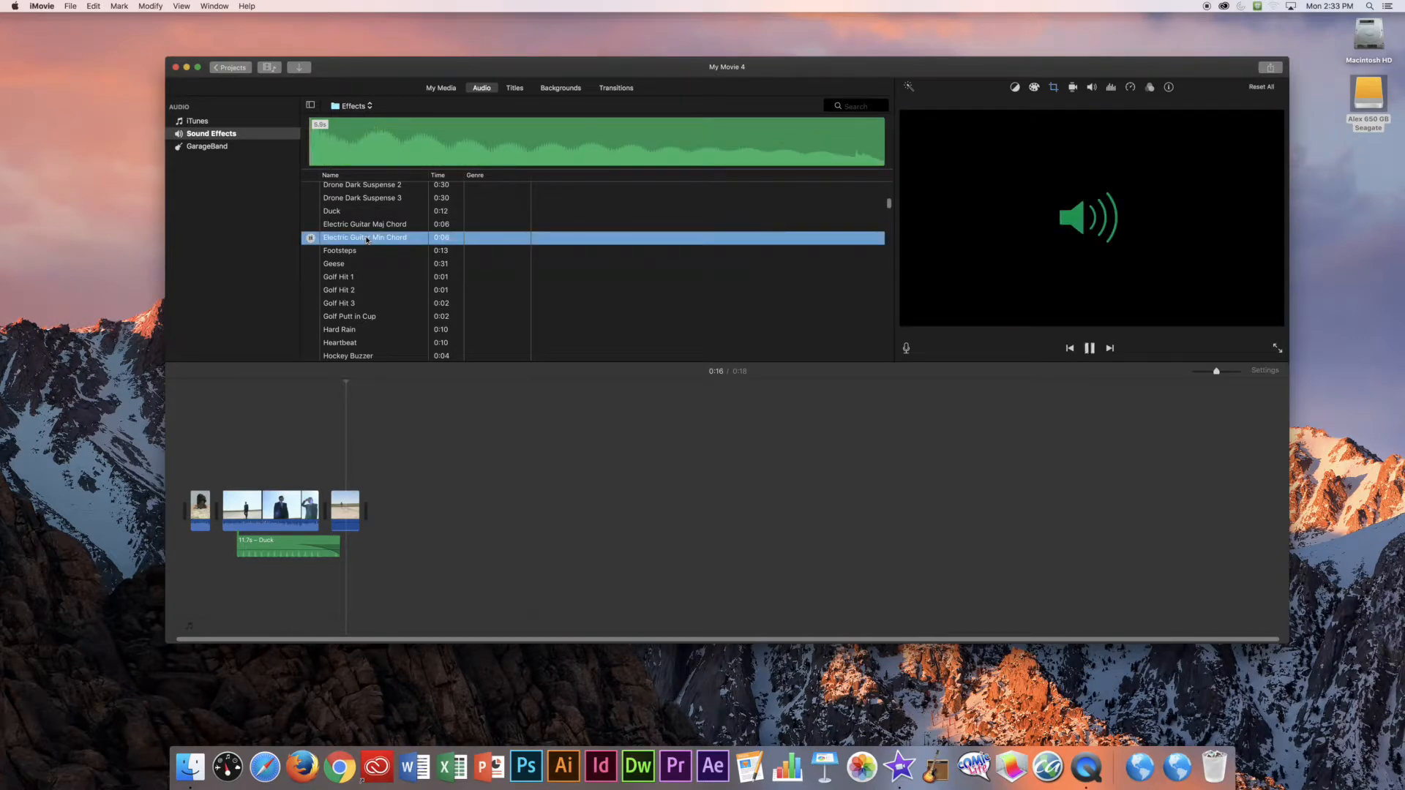
drag(368, 238, 314, 572)
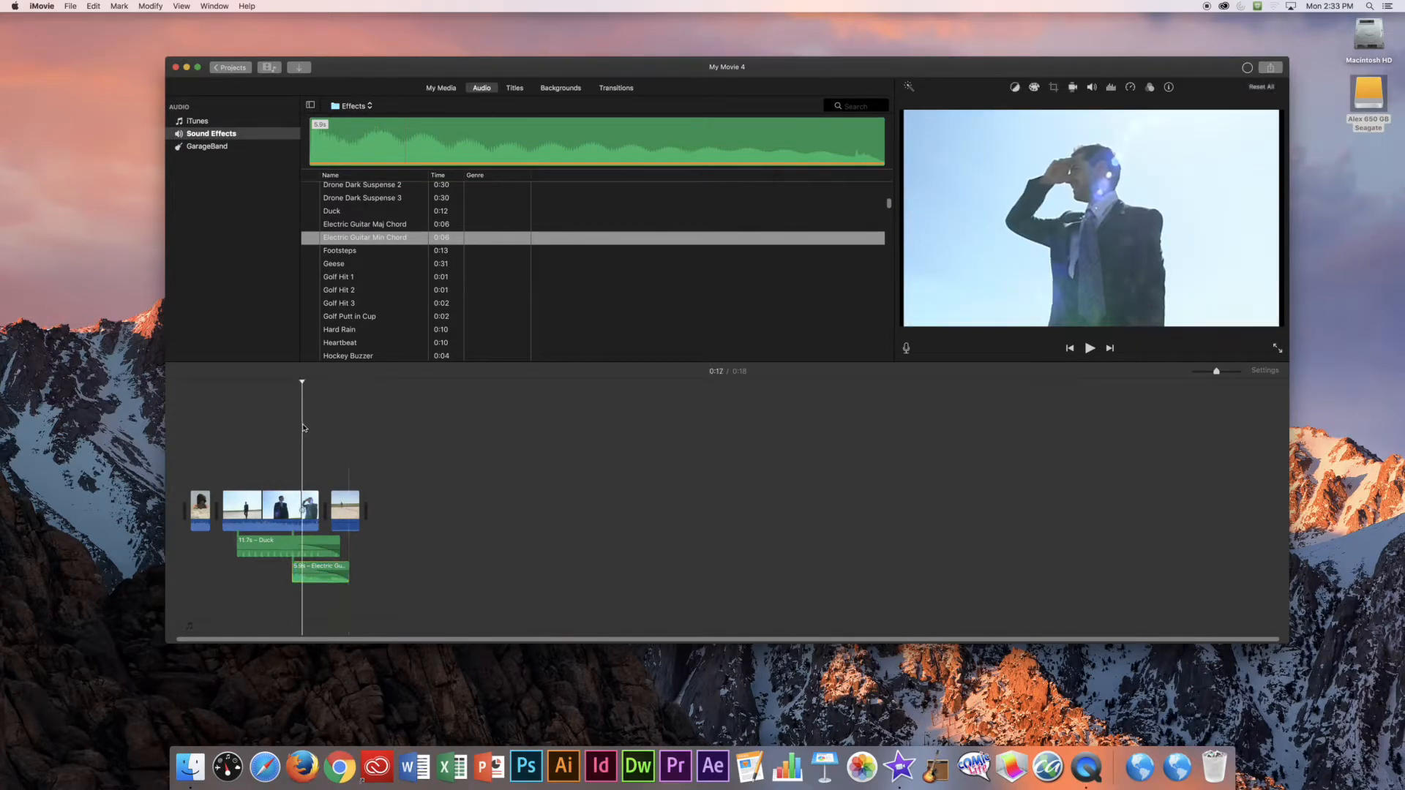
key(space)
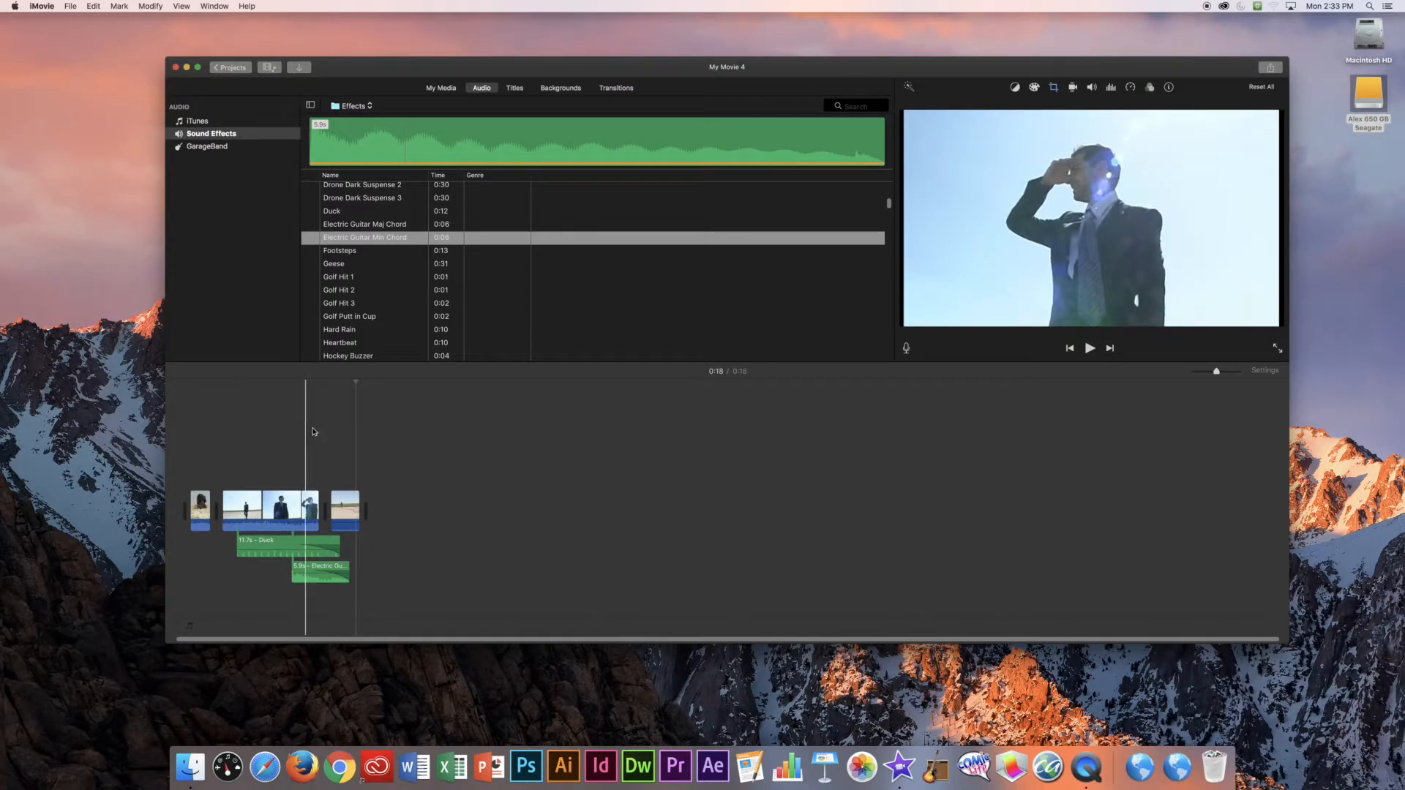
scroll(403, 327, up, 5)
scroll(403, 326, up, 2)
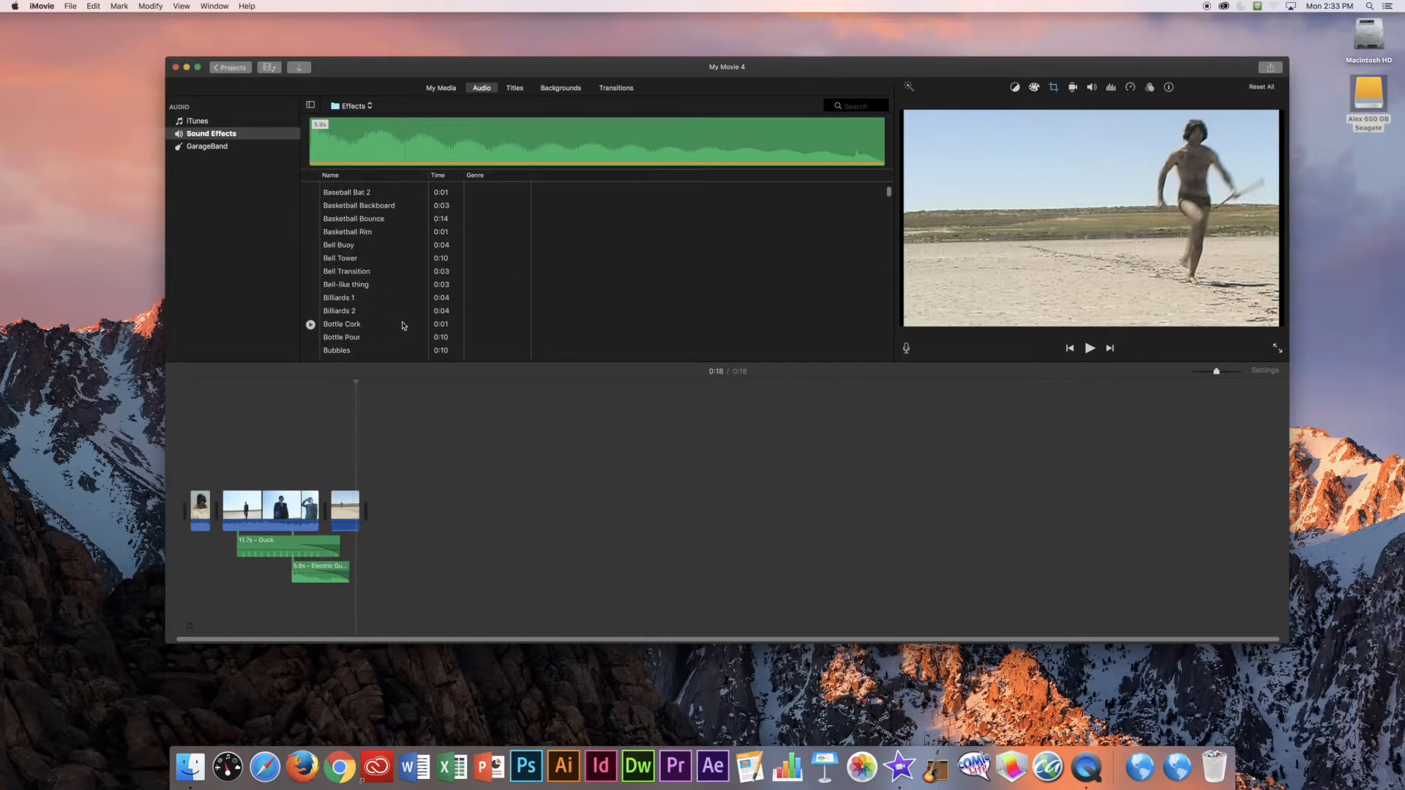
scroll(402, 323, down, 10)
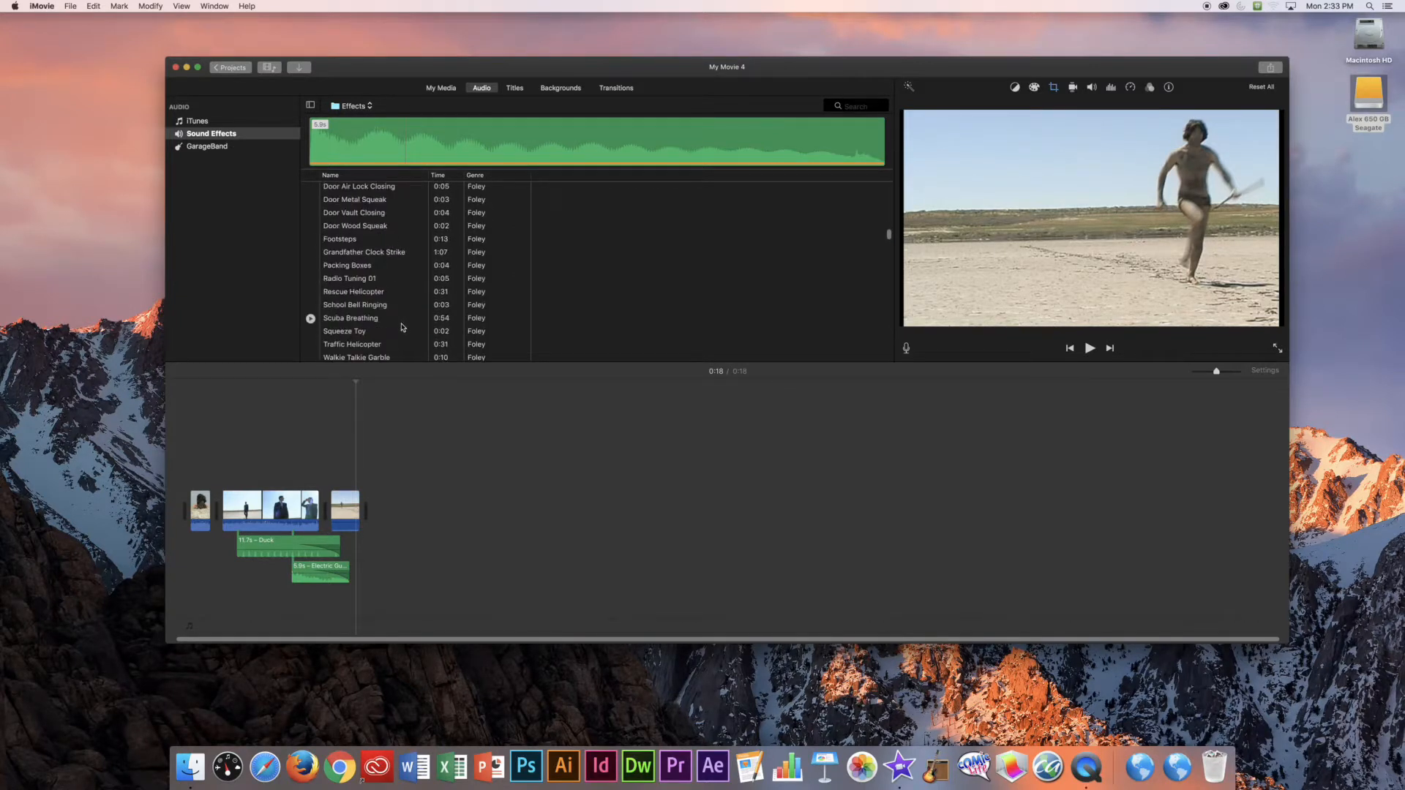
scroll(402, 326, down, 5)
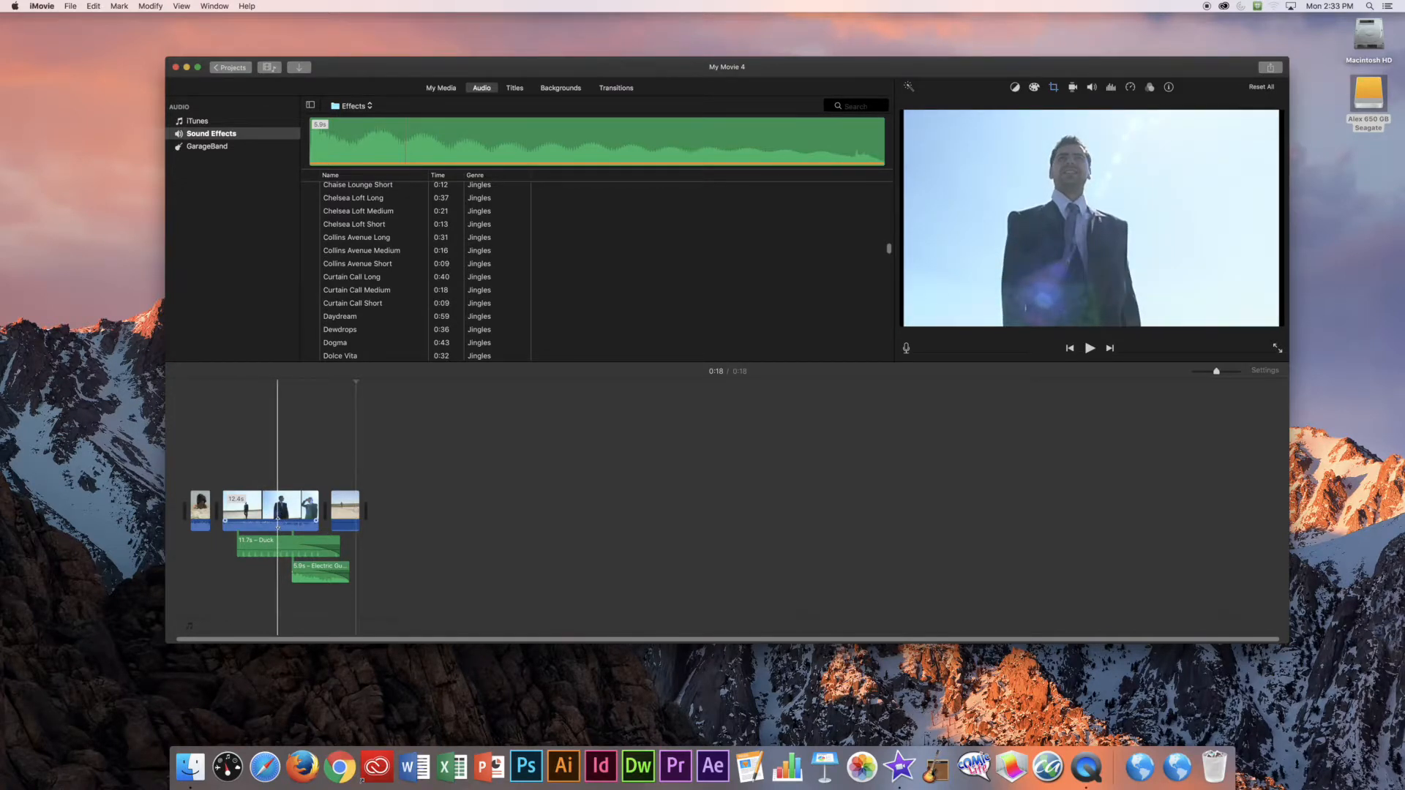
Step: Turn the second movie clip's original audio down to almost nothing and play the passage with the sound effects
drag(277, 524, 278, 523)
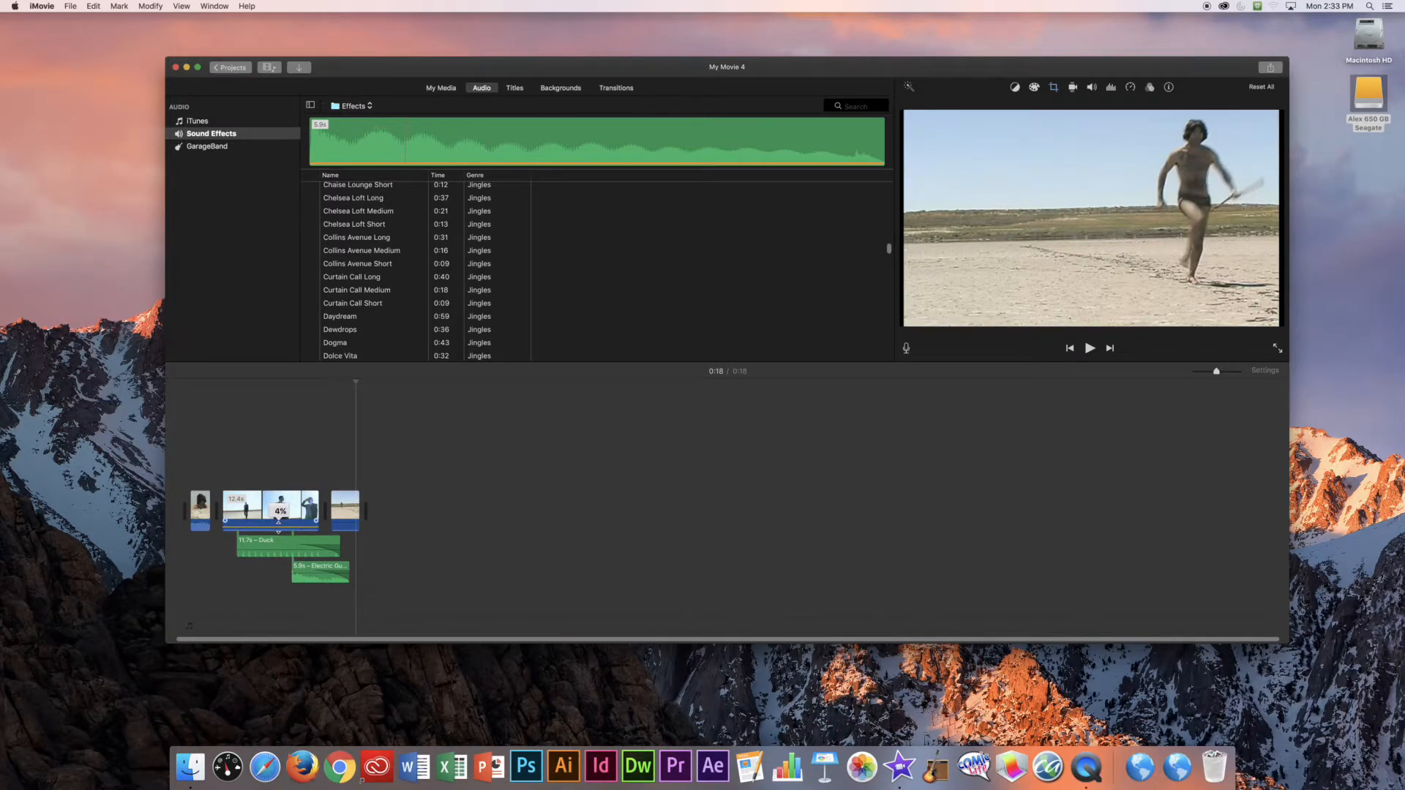
drag(278, 527, 278, 526)
key(space)
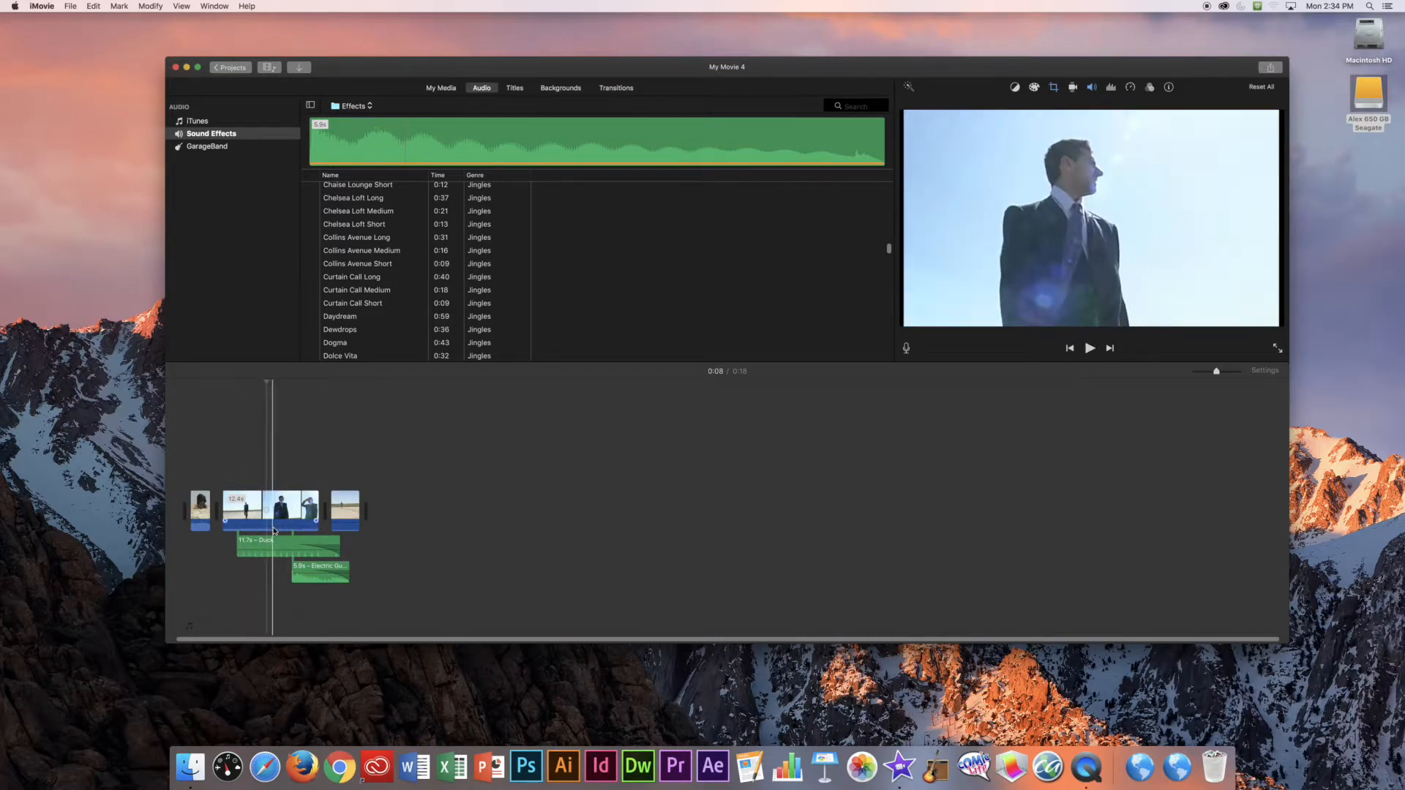
key(space)
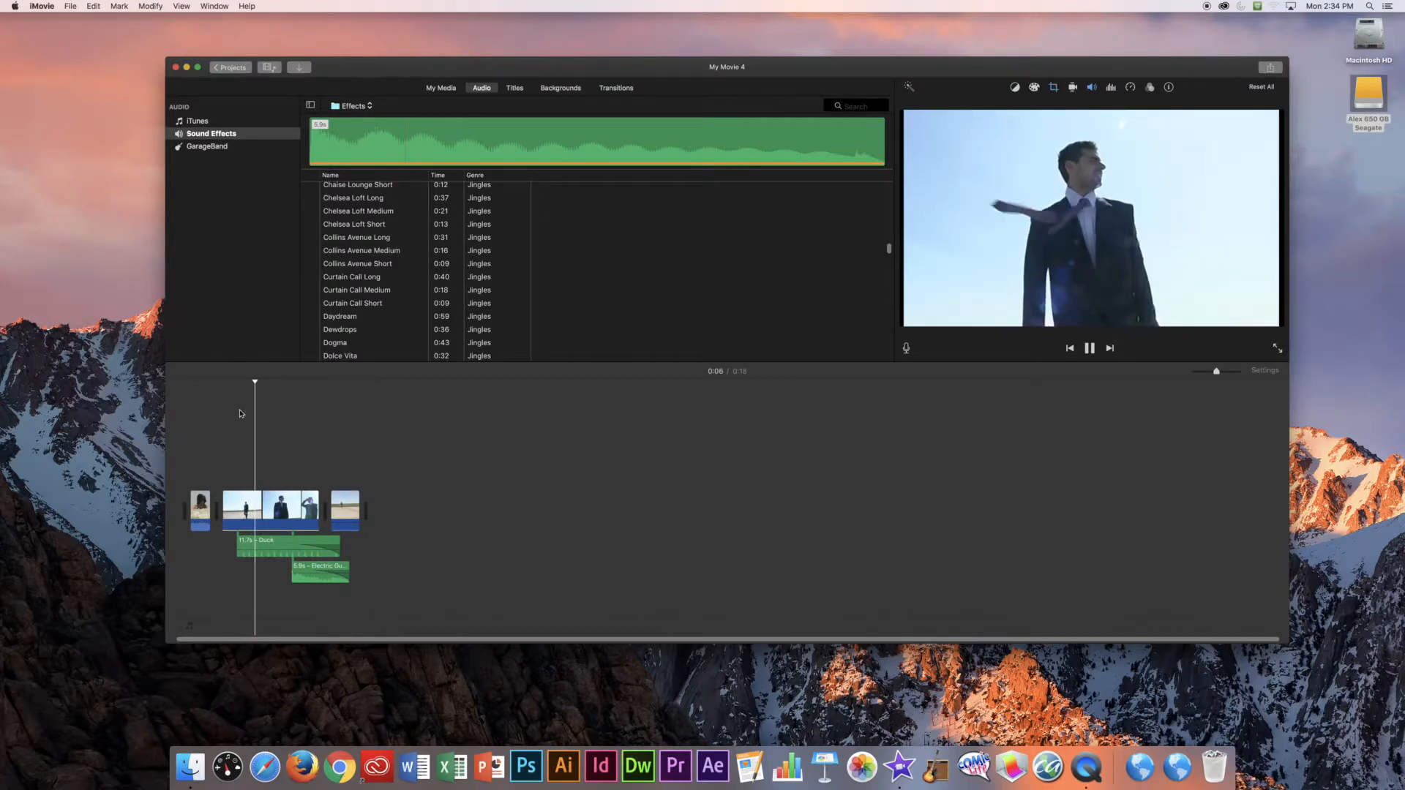
key(space)
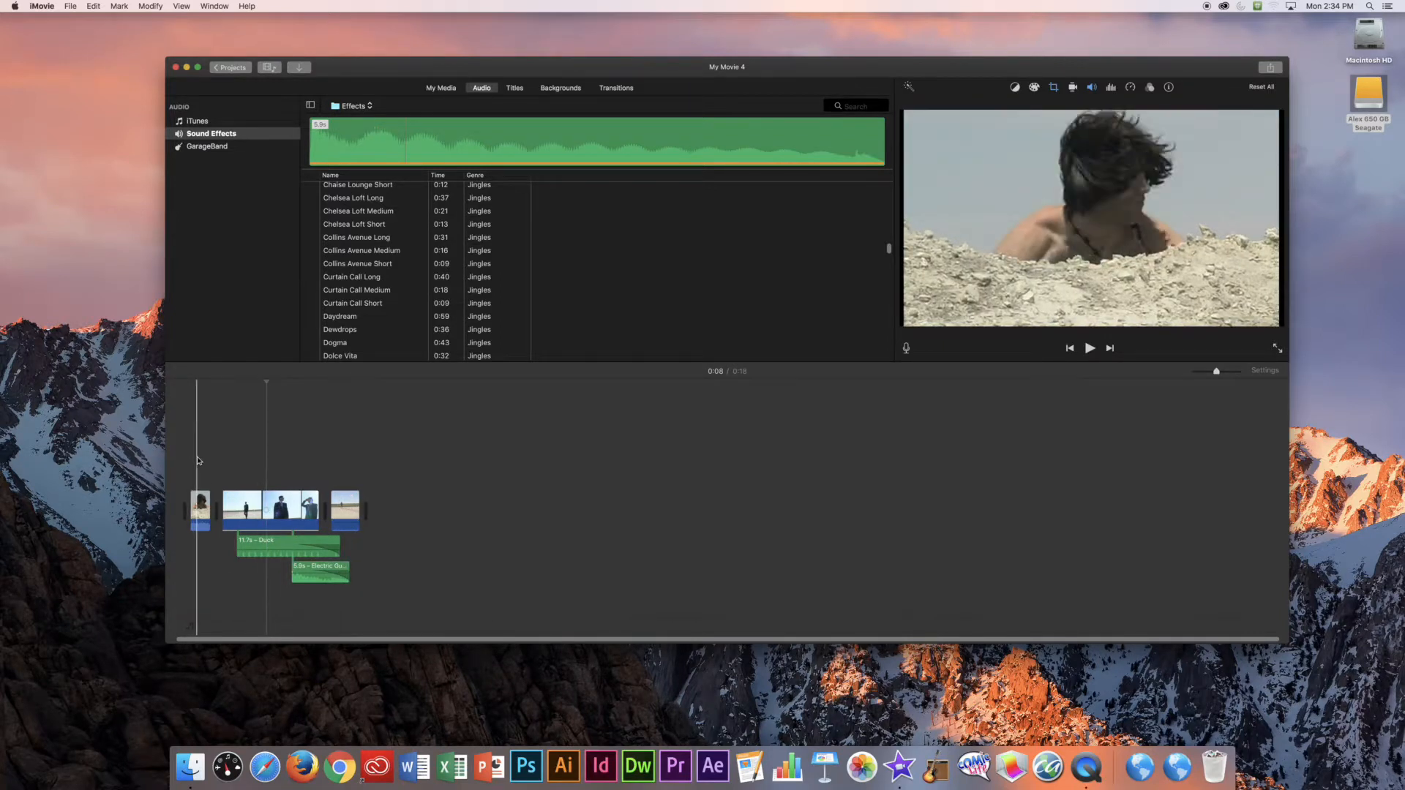
Step: Play the first and third movie clips to check their original audio
key(space)
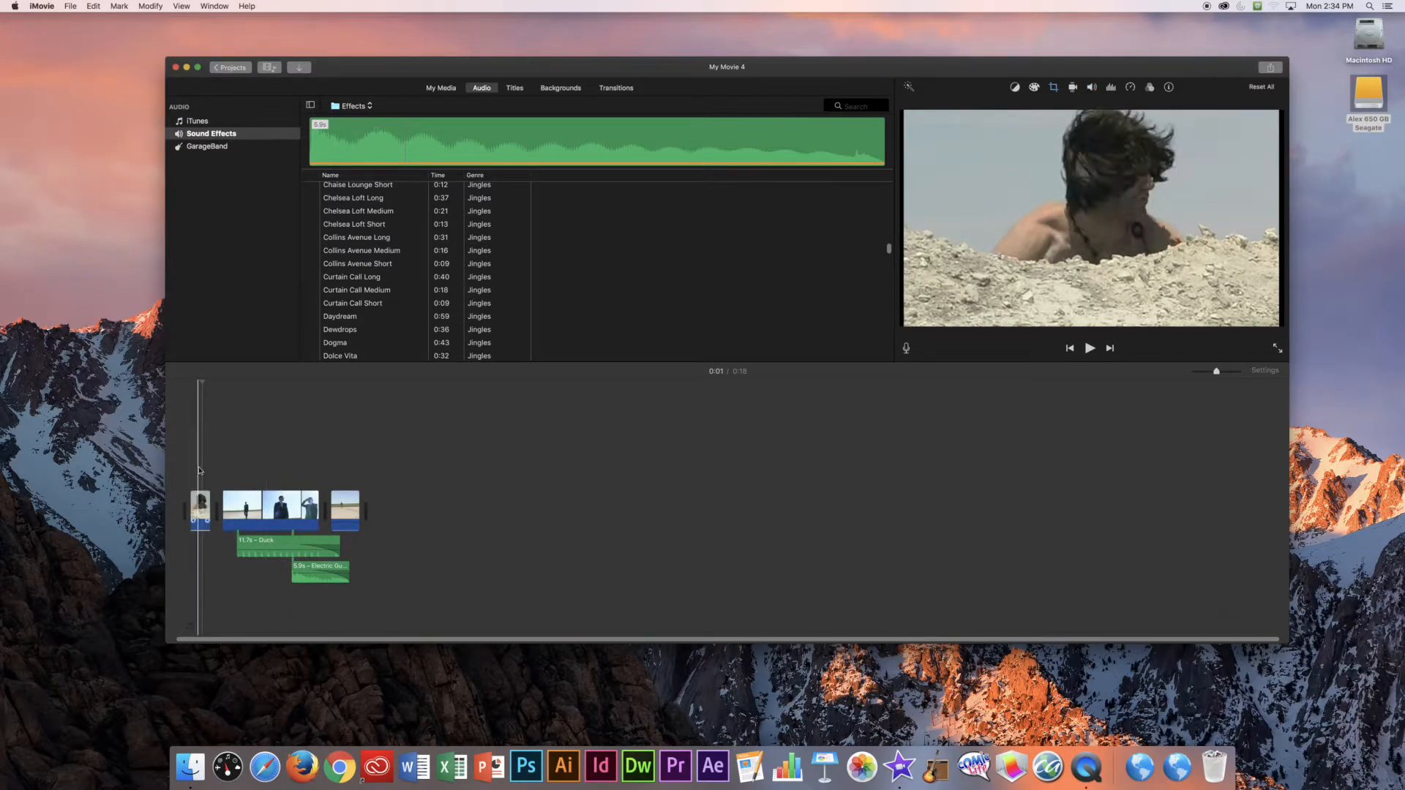
key(space)
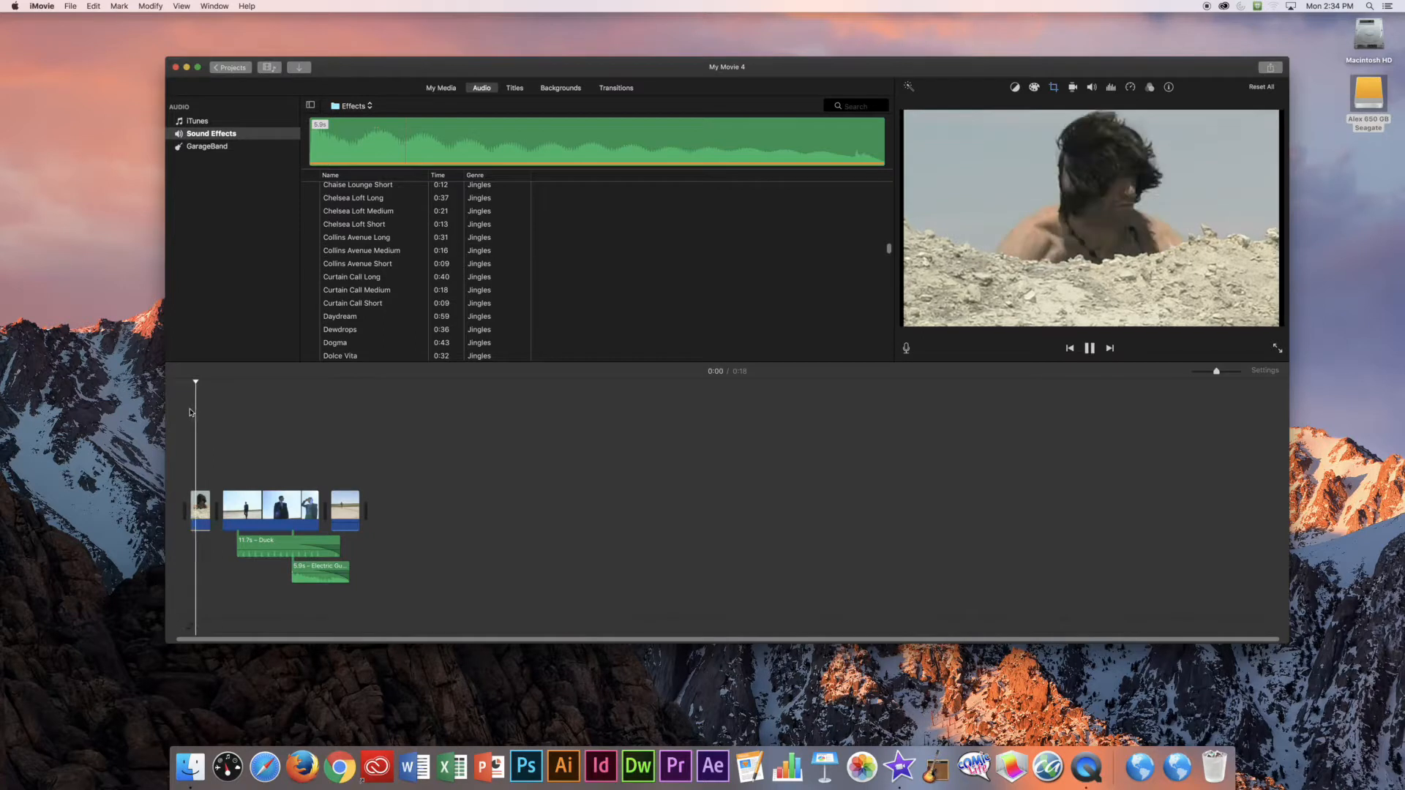
key(space)
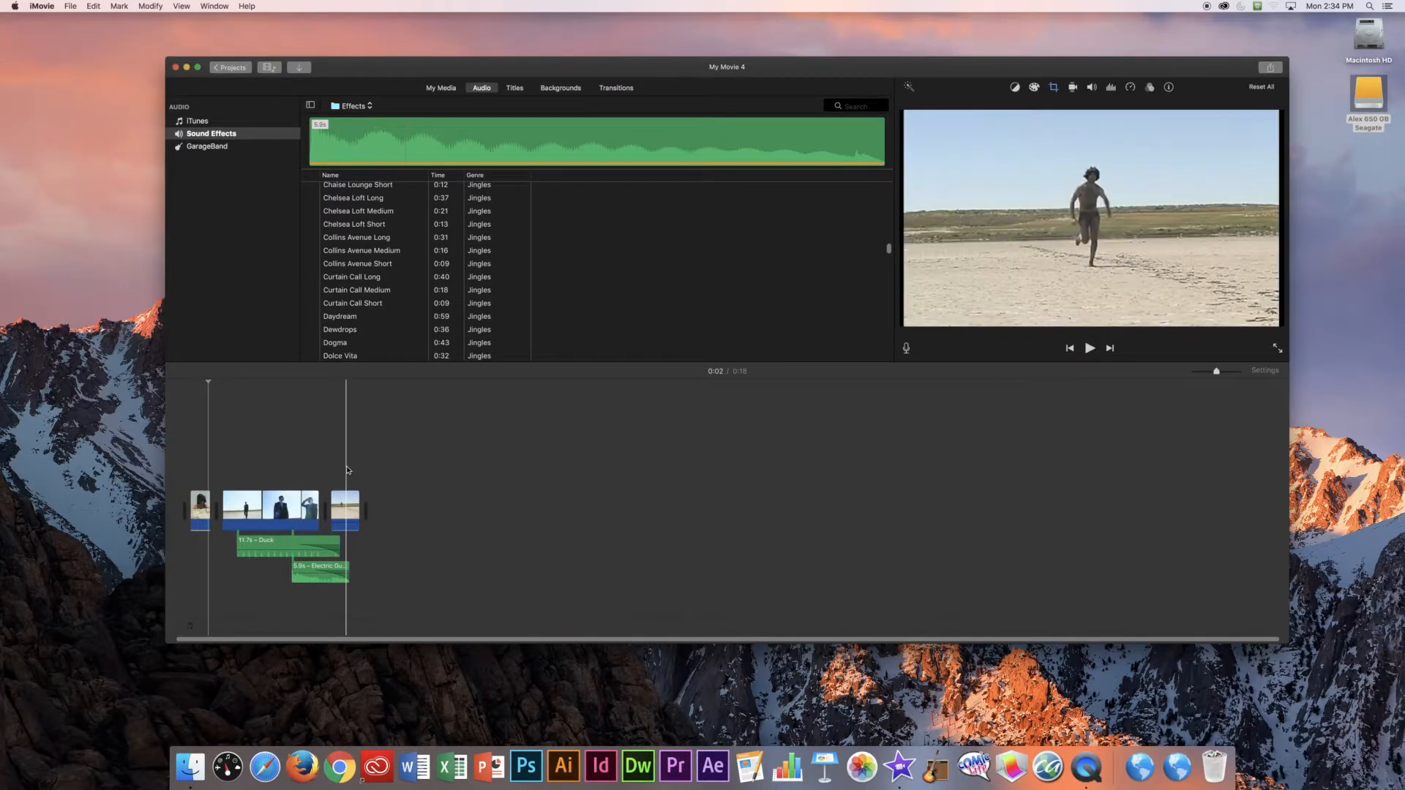
key(space)
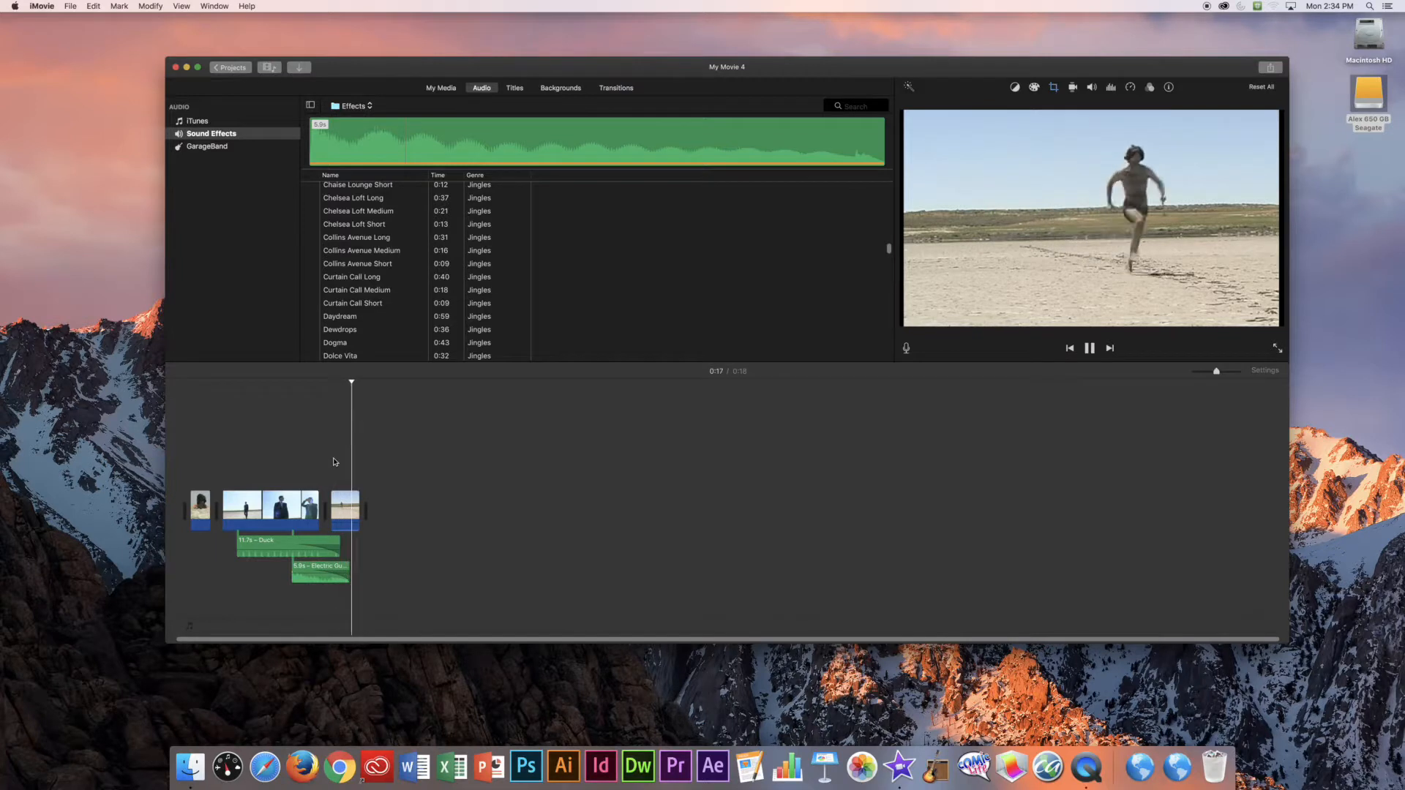
key(space)
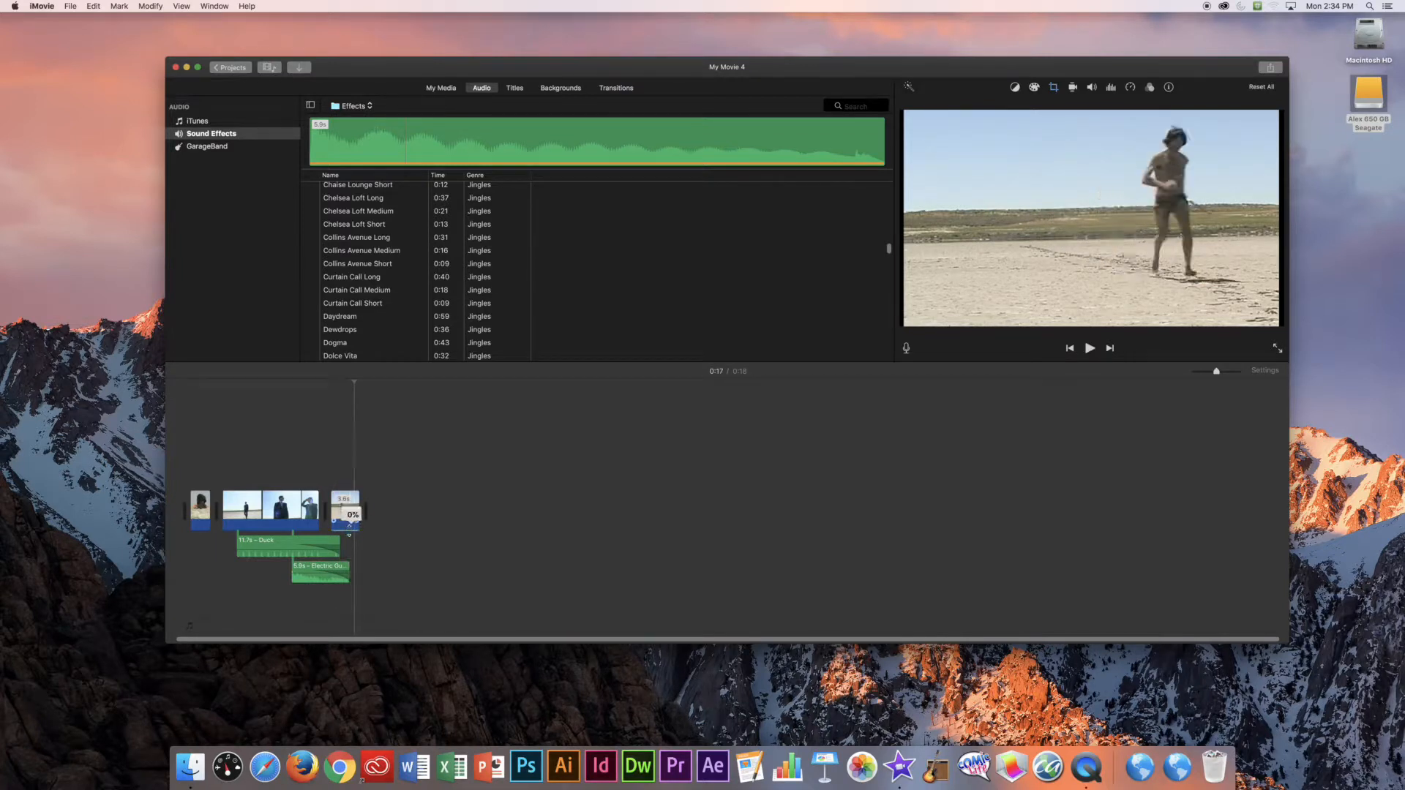
Step: Delete both the Duck and Electric Guitar sound effects from beneath the movie clips
key(space)
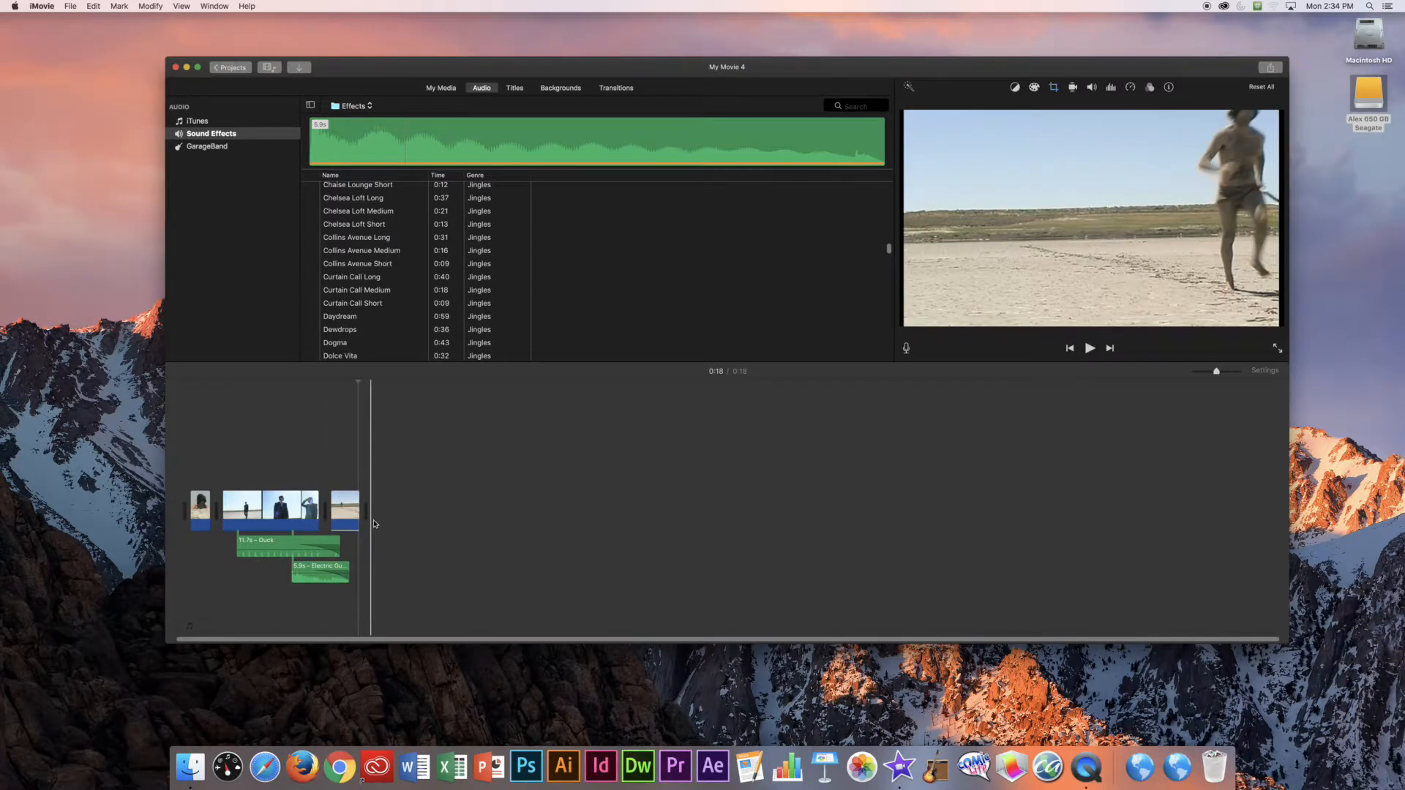
drag(387, 600, 282, 548)
click(370, 565)
click(330, 546)
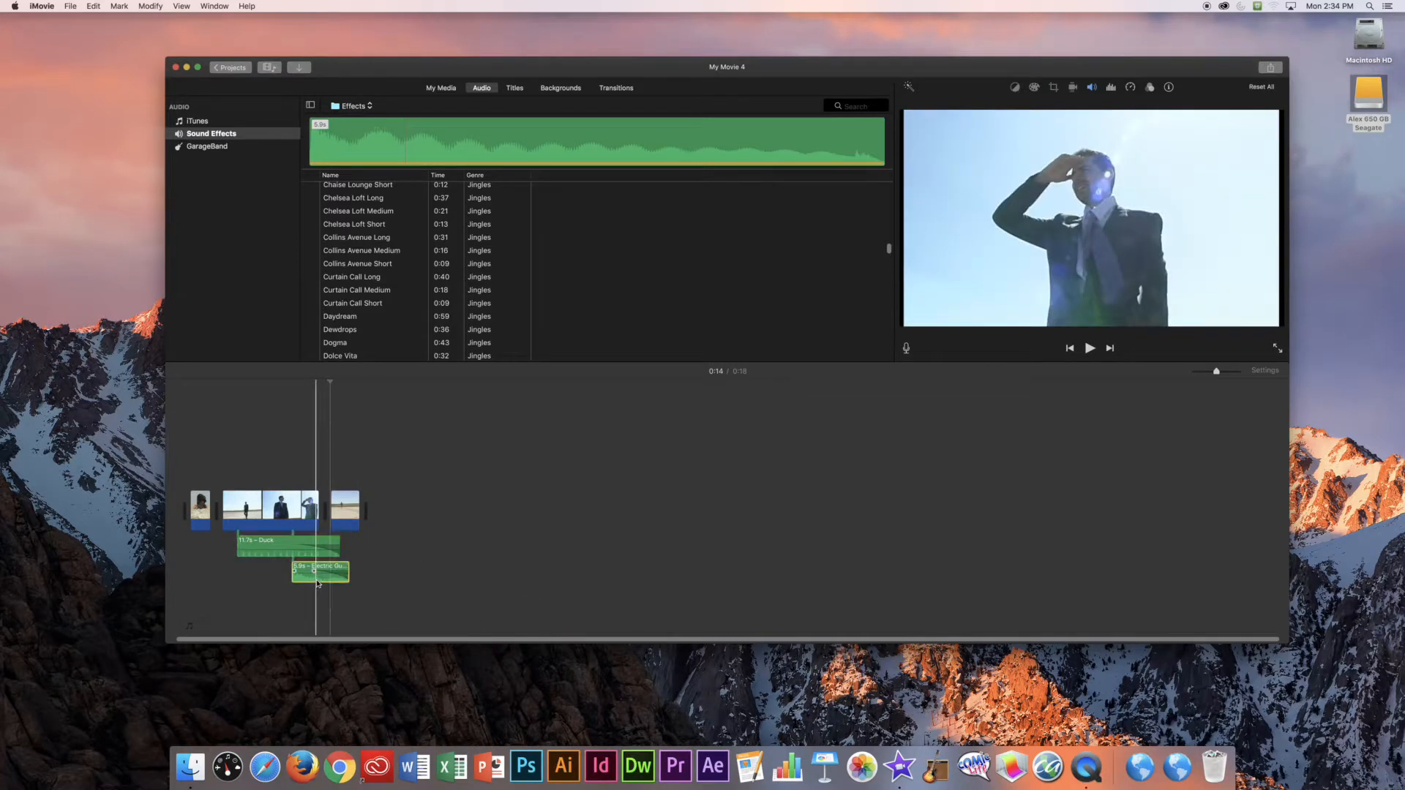
drag(397, 591, 261, 540)
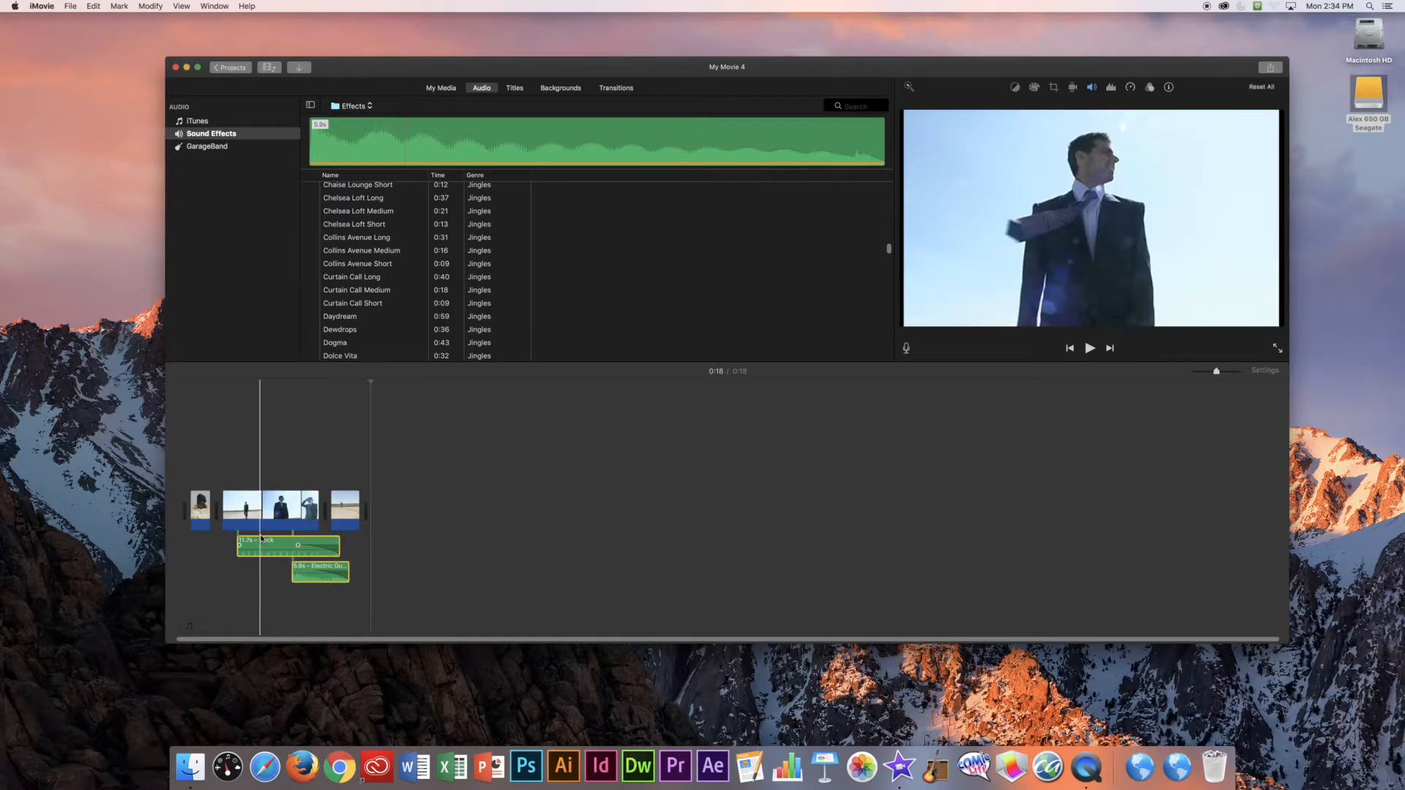
key(Delete)
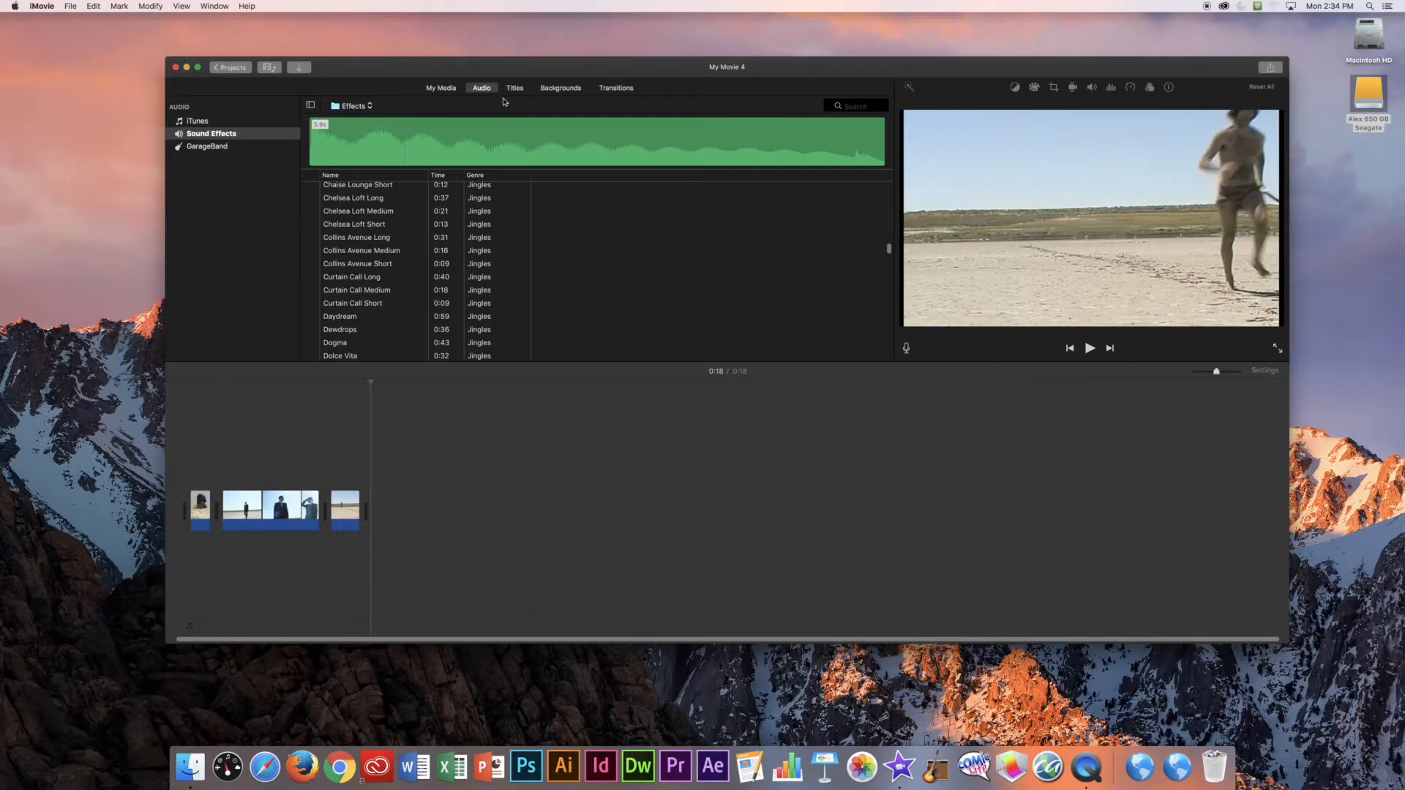
Step: Add the Pixie Dust title above the middle of the second clip and play it
click(426, 87)
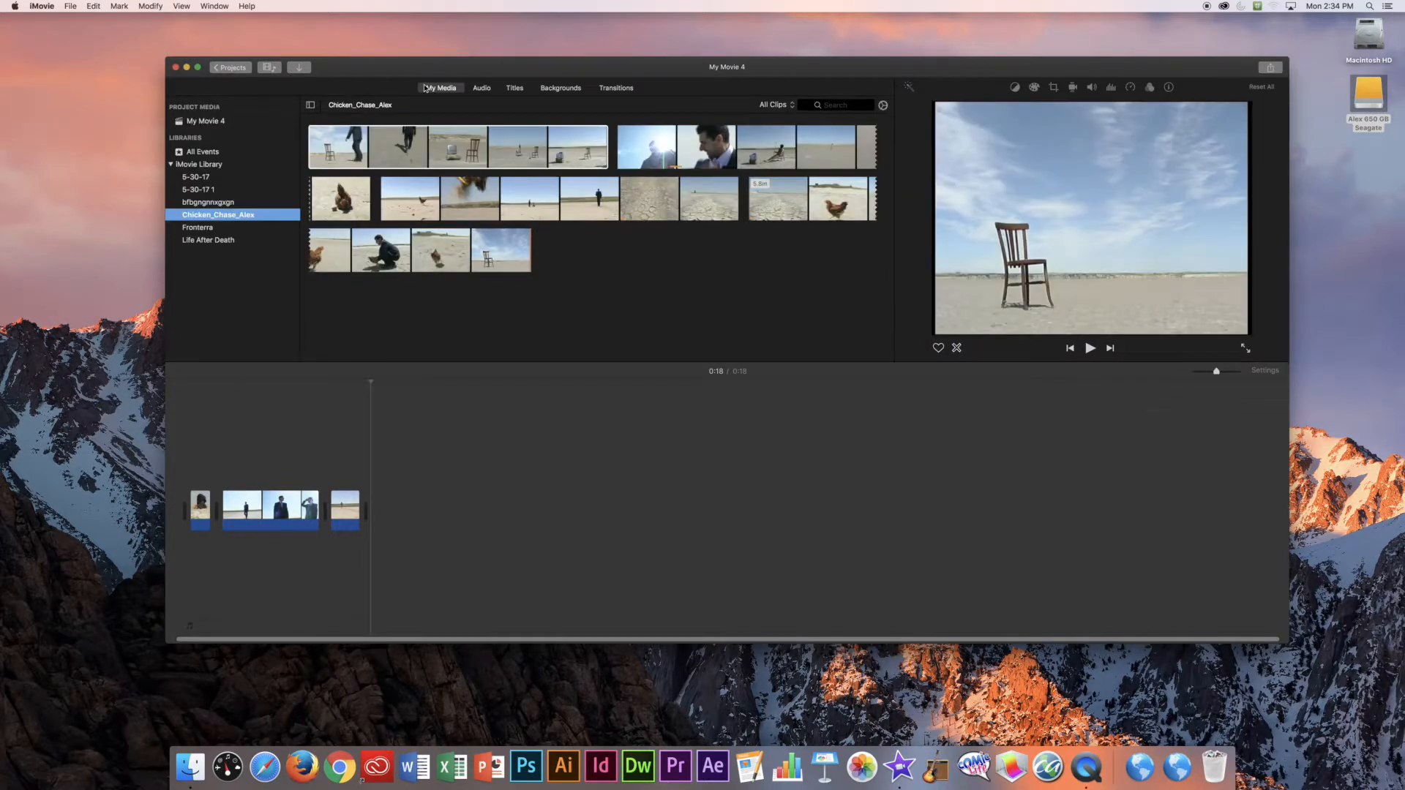
click(482, 89)
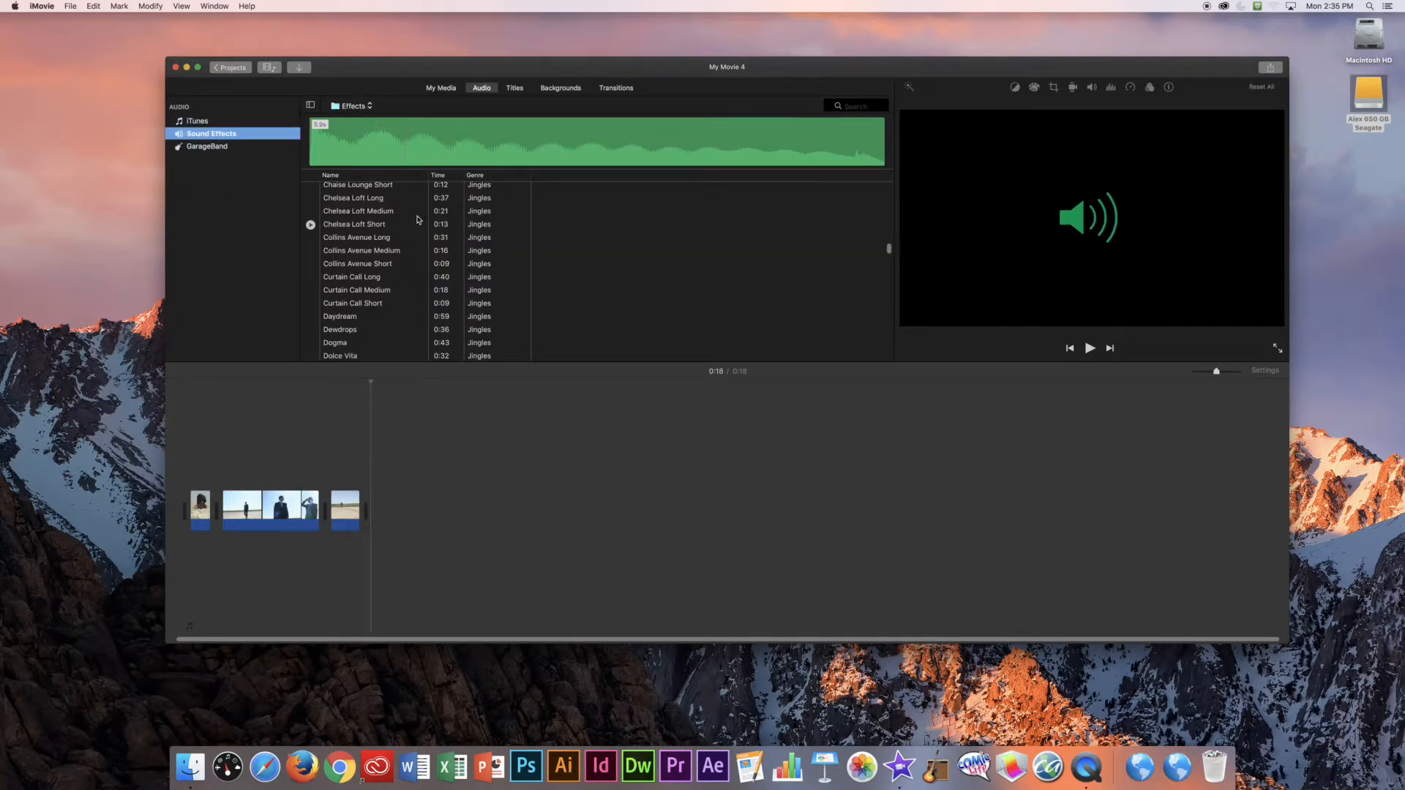
click(514, 90)
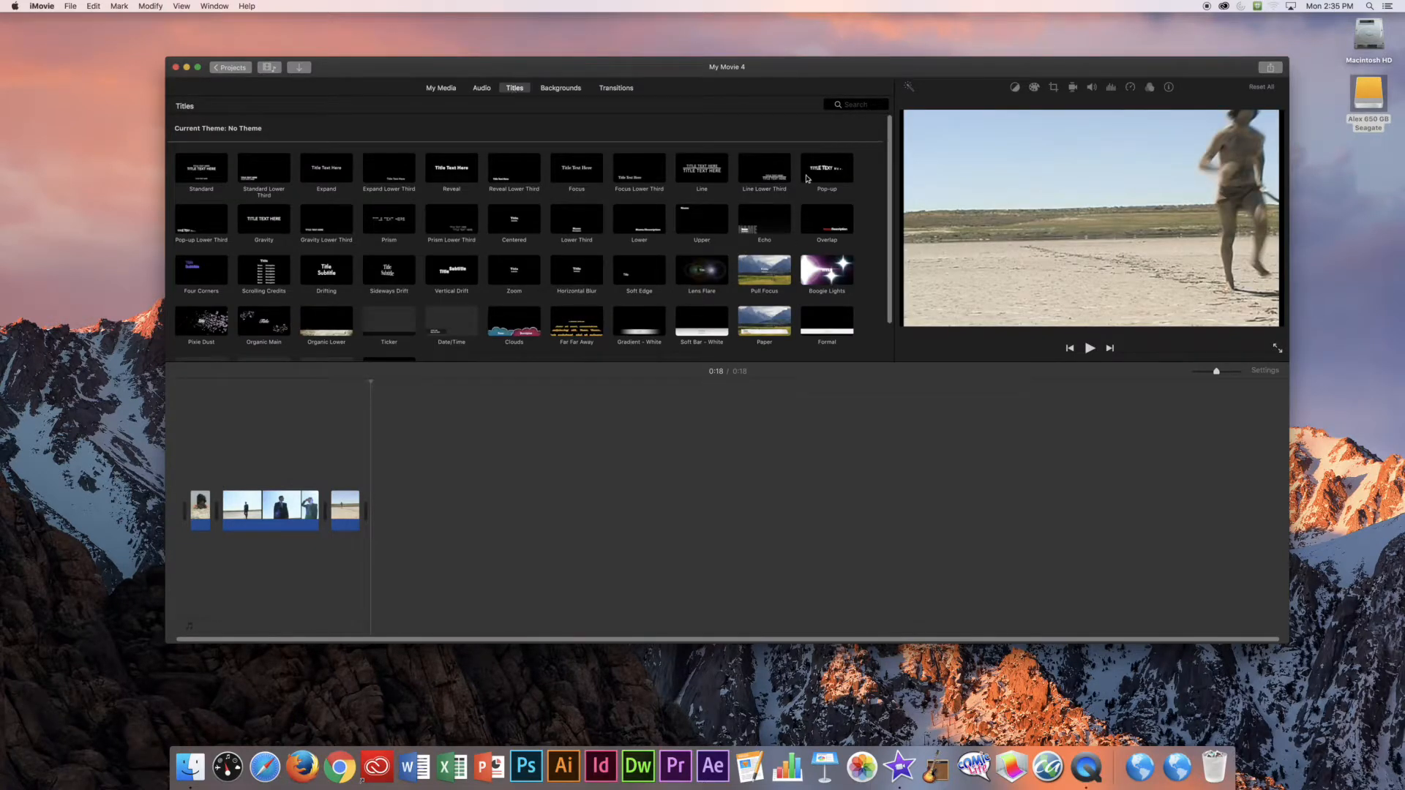
click(201, 168)
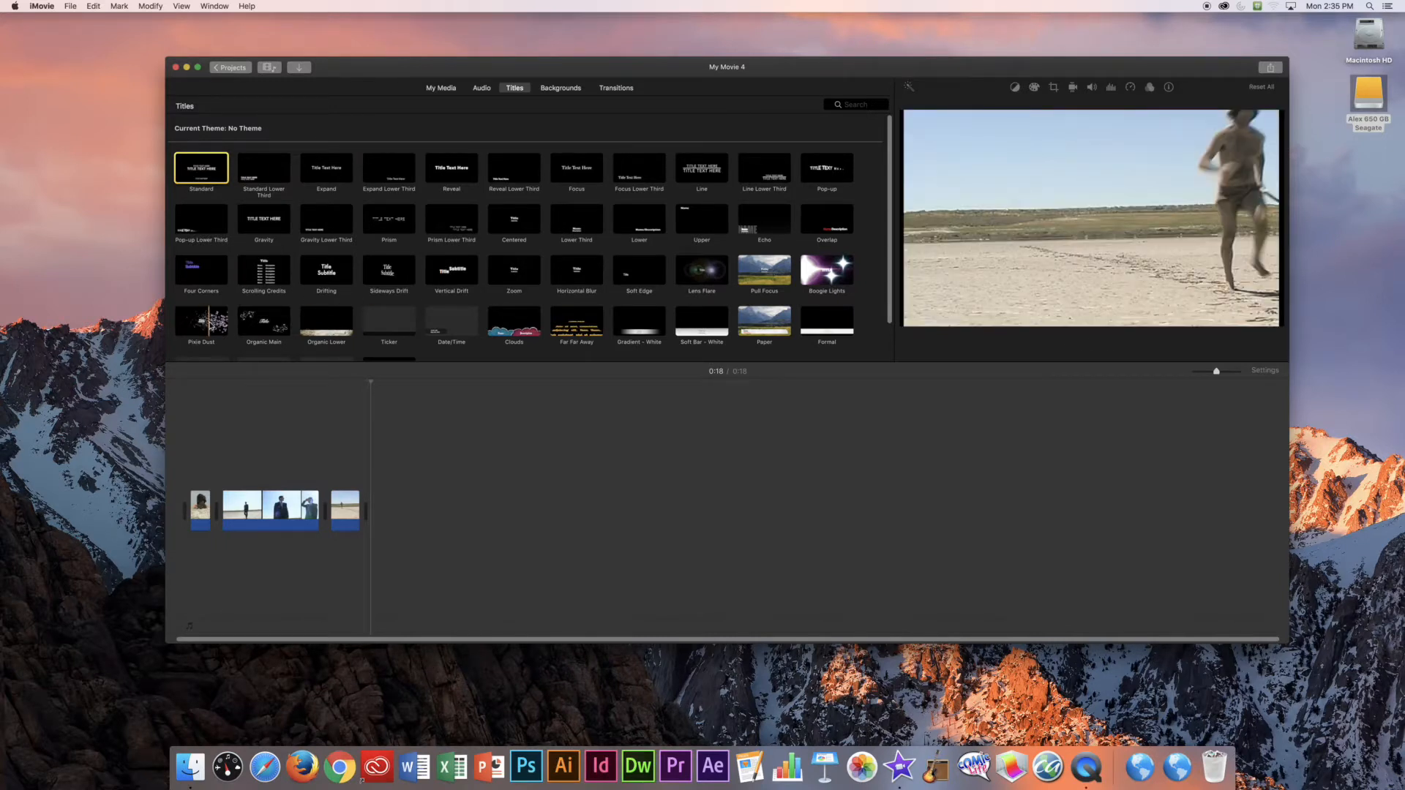
click(202, 322)
drag(201, 322, 276, 479)
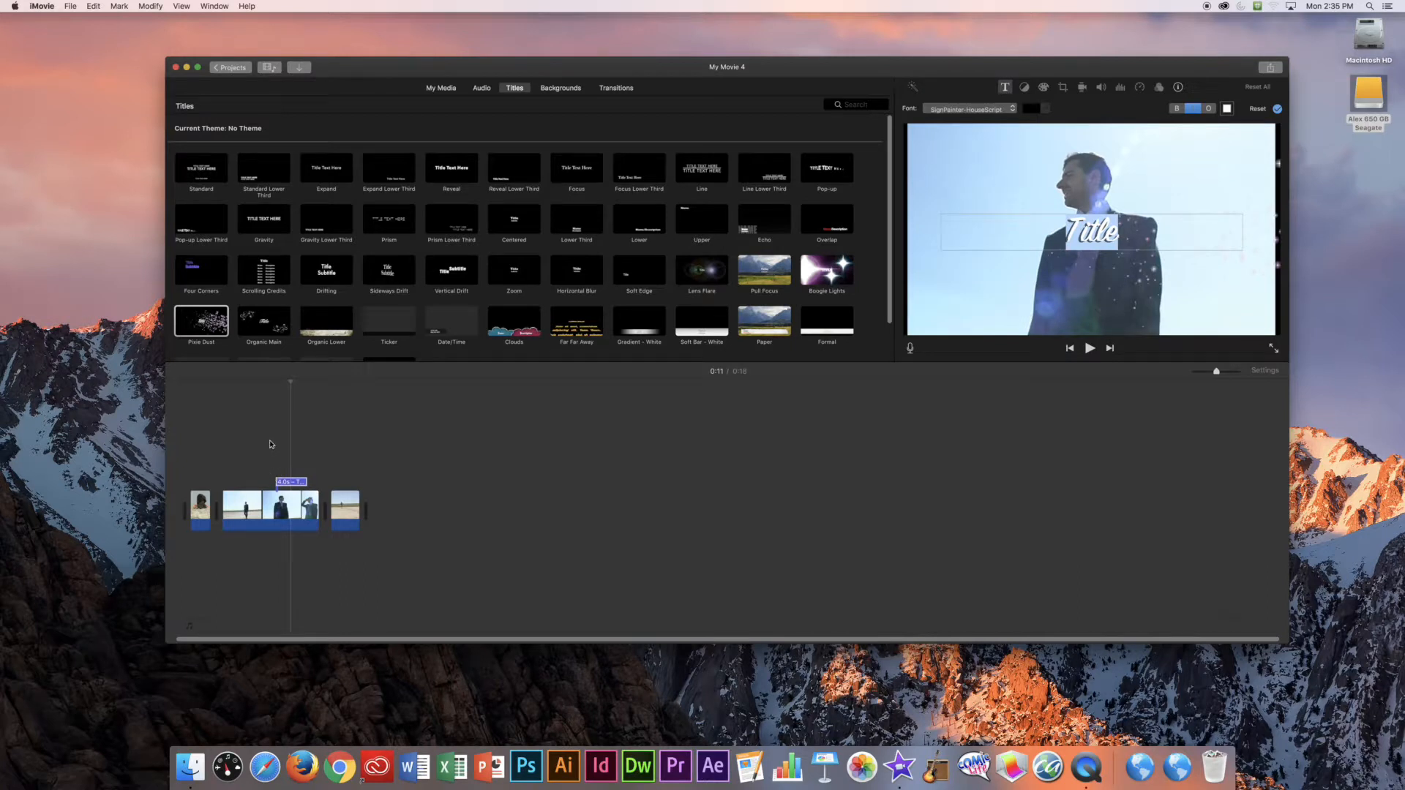
key(space)
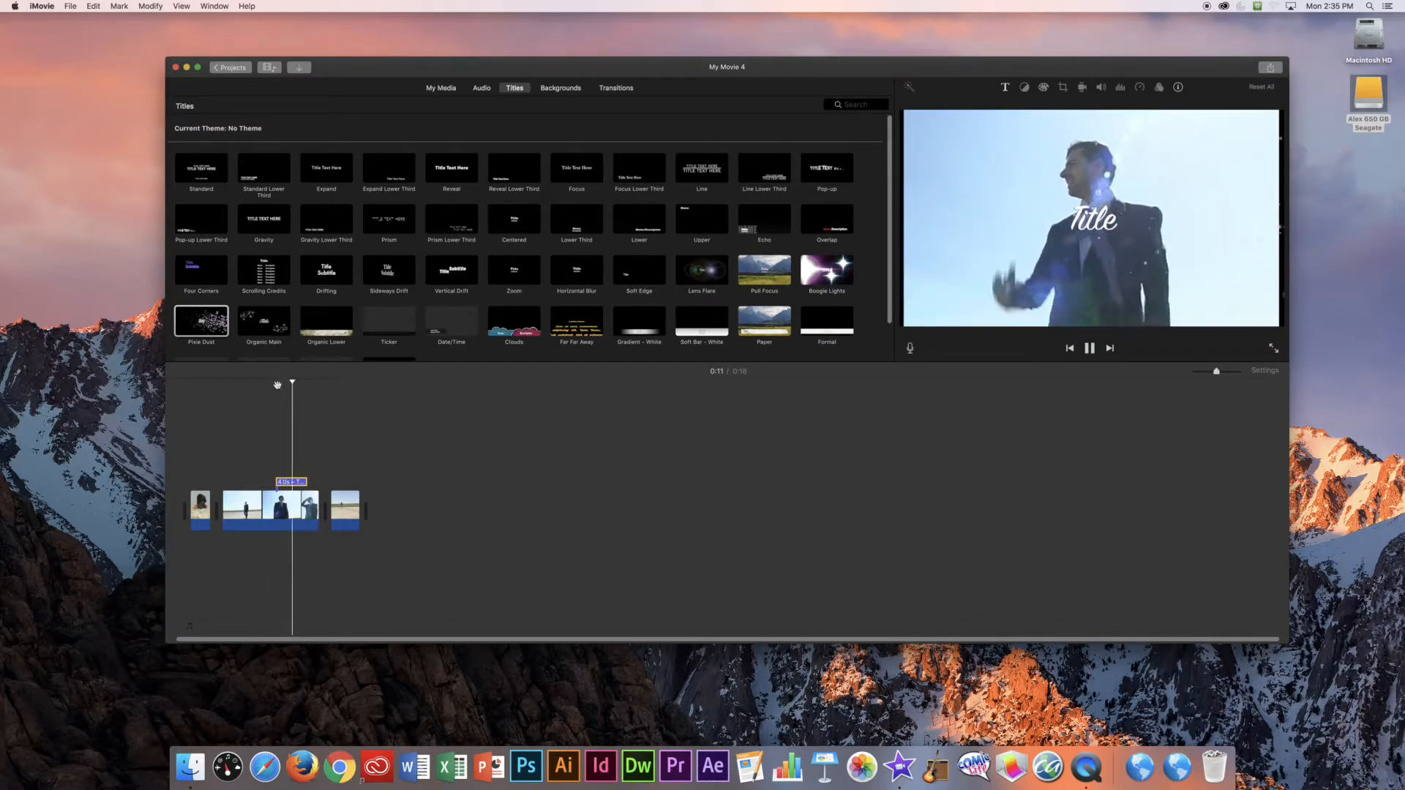
key(space)
Step: Replace the Pixie Dust title's placeholder text with "Chicken Chase"
click(291, 482)
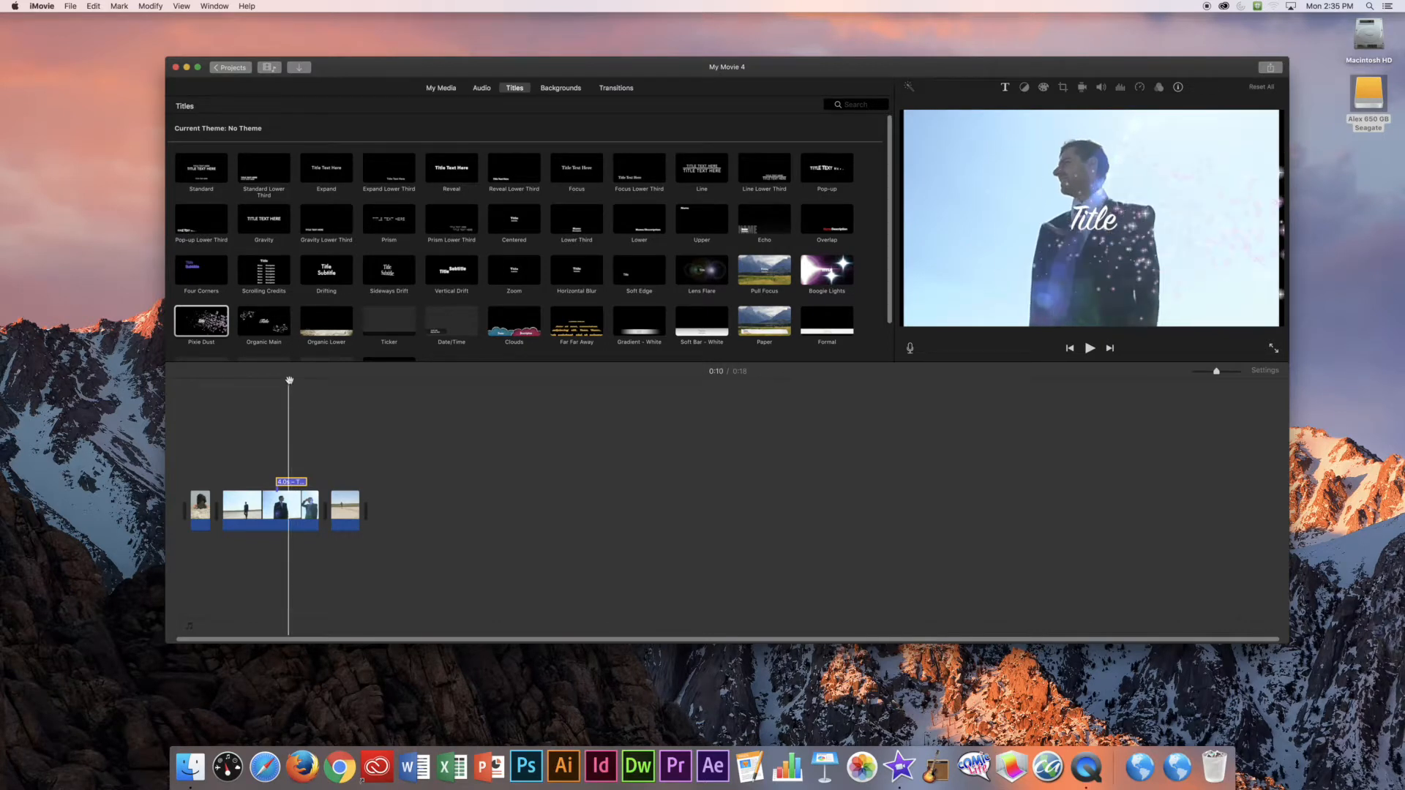
double_click(1097, 224)
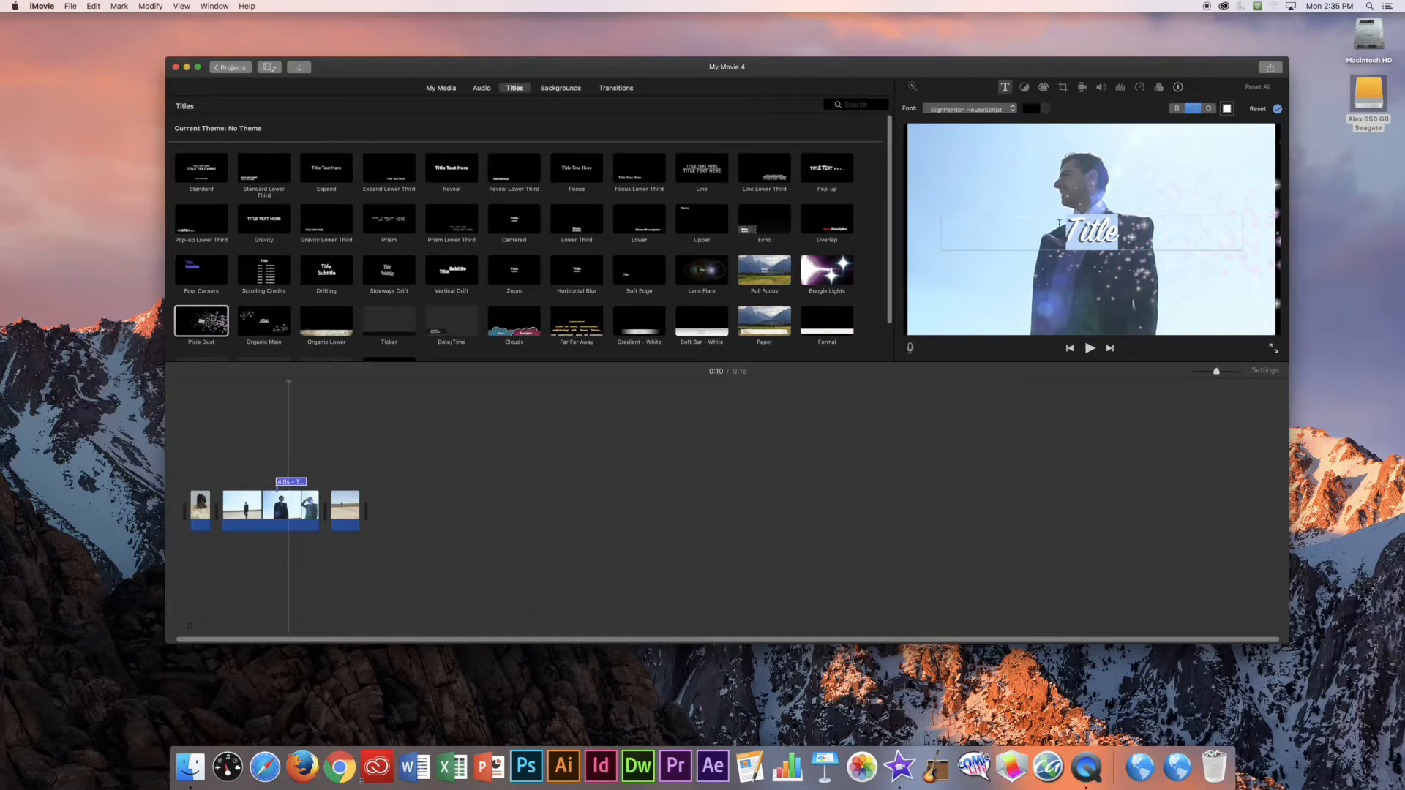
text(Chicken)
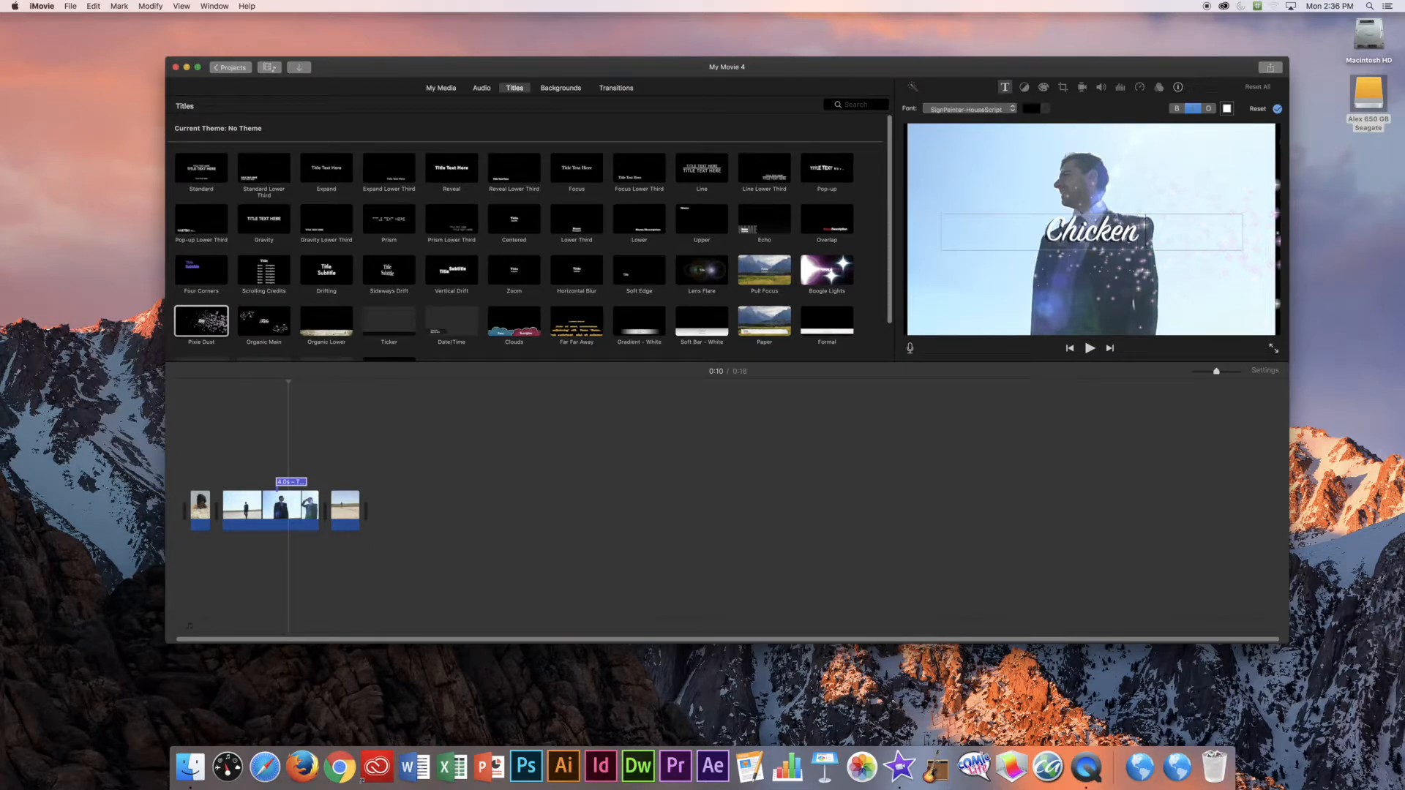
text( Cahase)
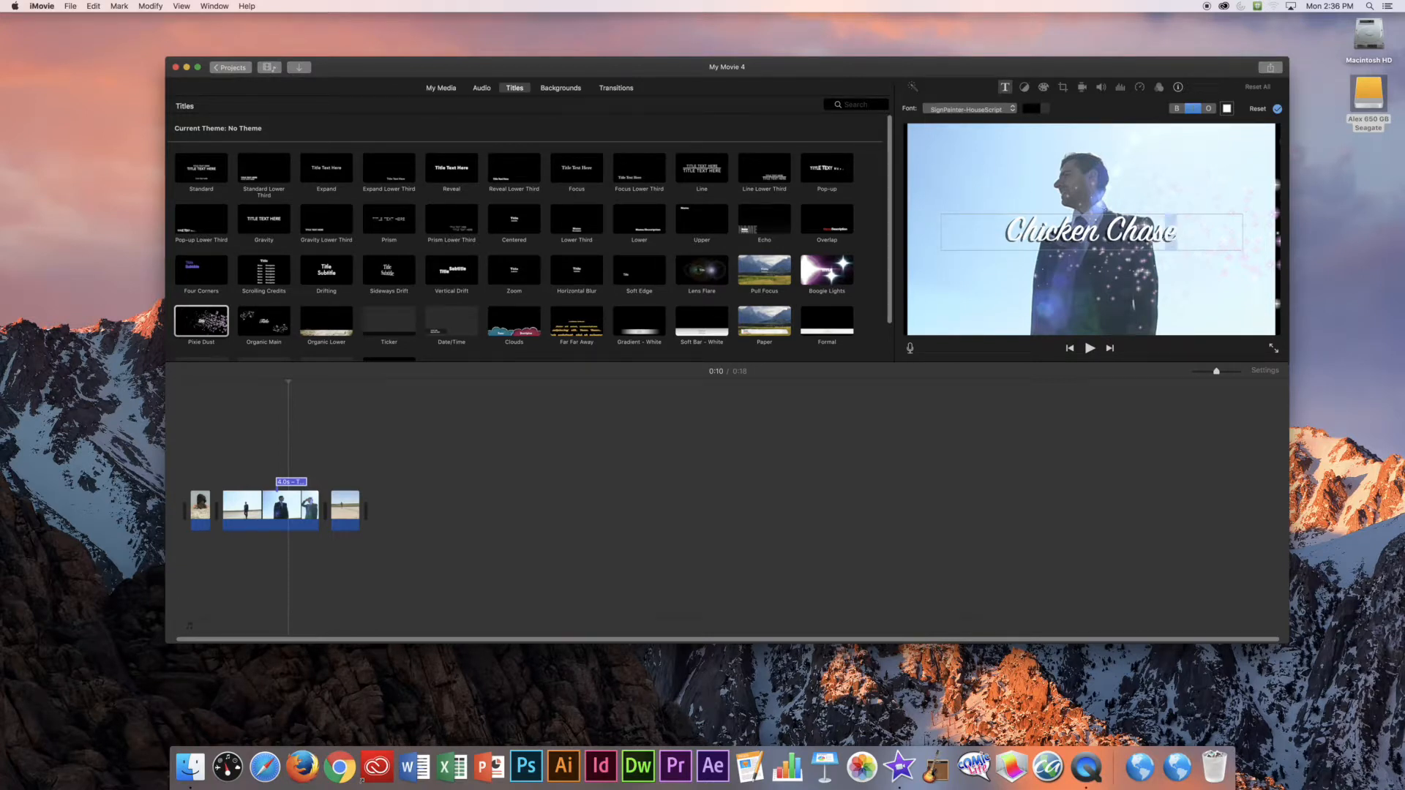
Step: Set the Chicken Chase title text in Avenir Next Italic, colour it red, and apply the changes
key(super+a)
click(1001, 108)
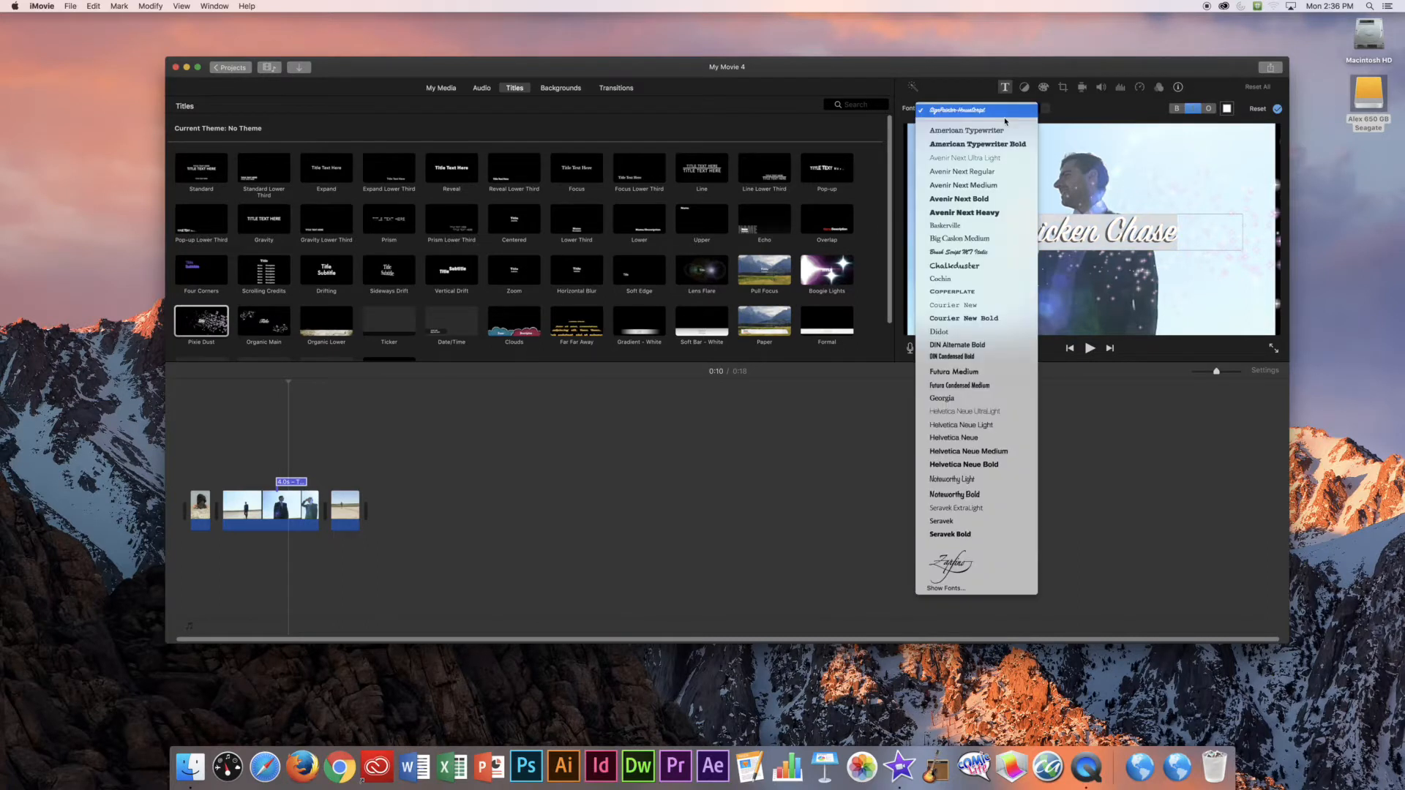
click(973, 195)
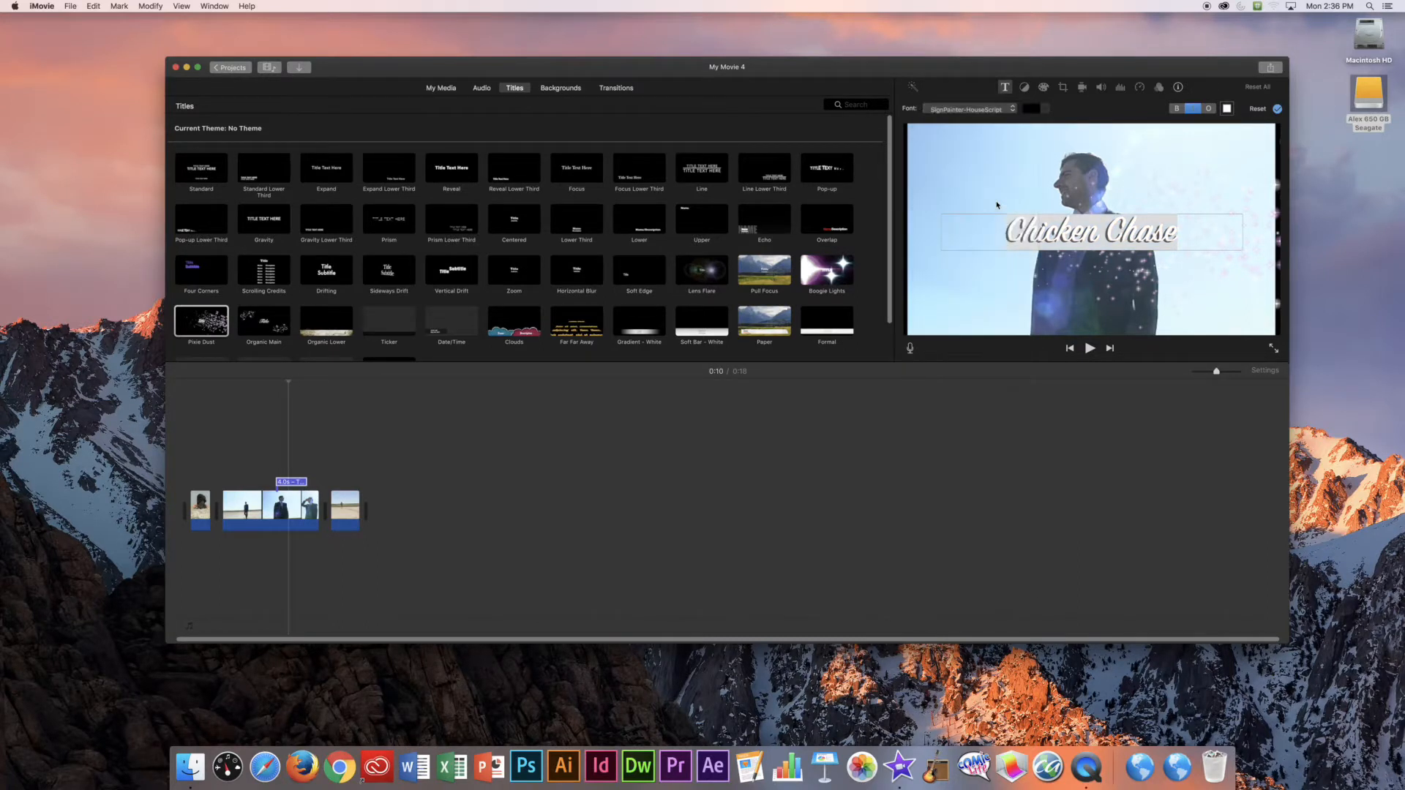
click(1184, 110)
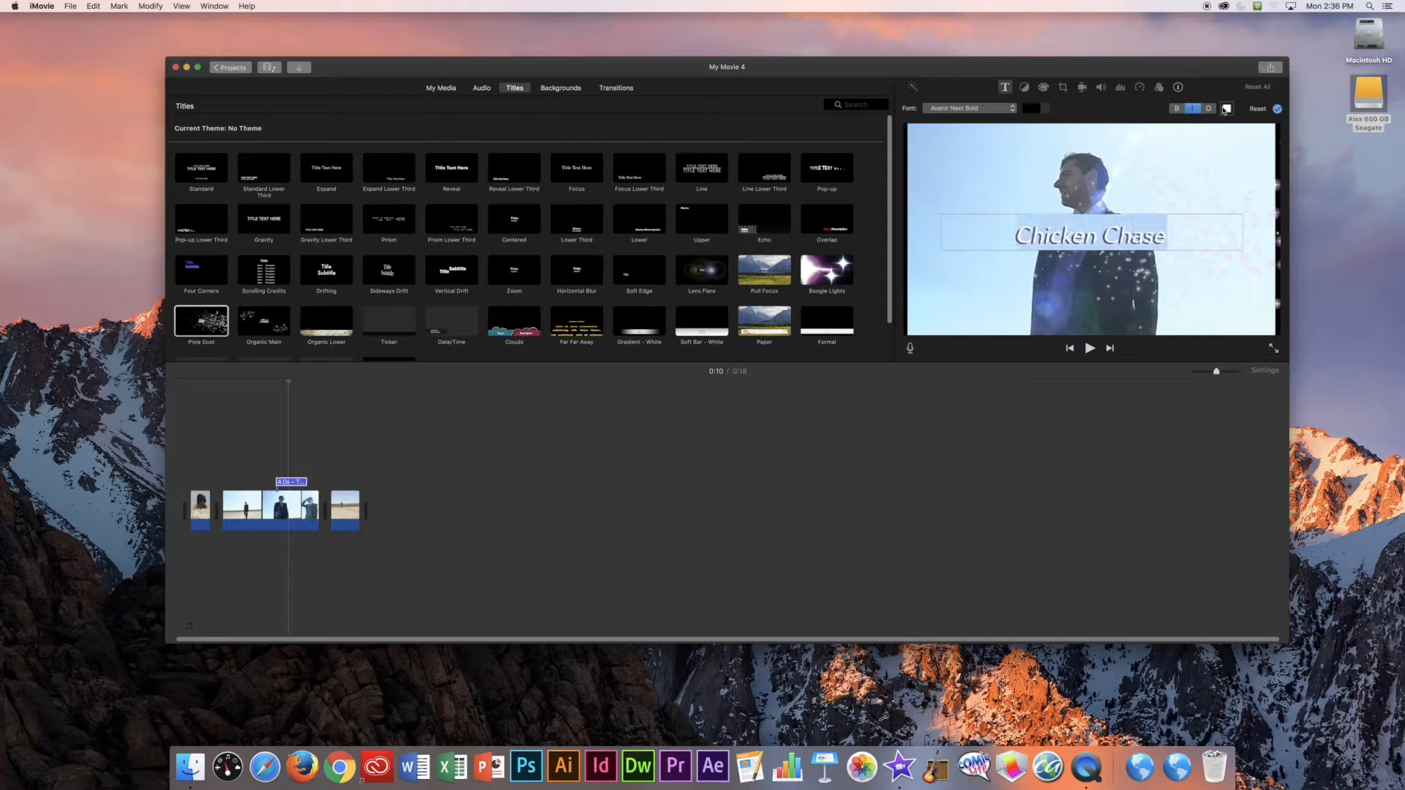
click(1226, 109)
drag(428, 382, 481, 378)
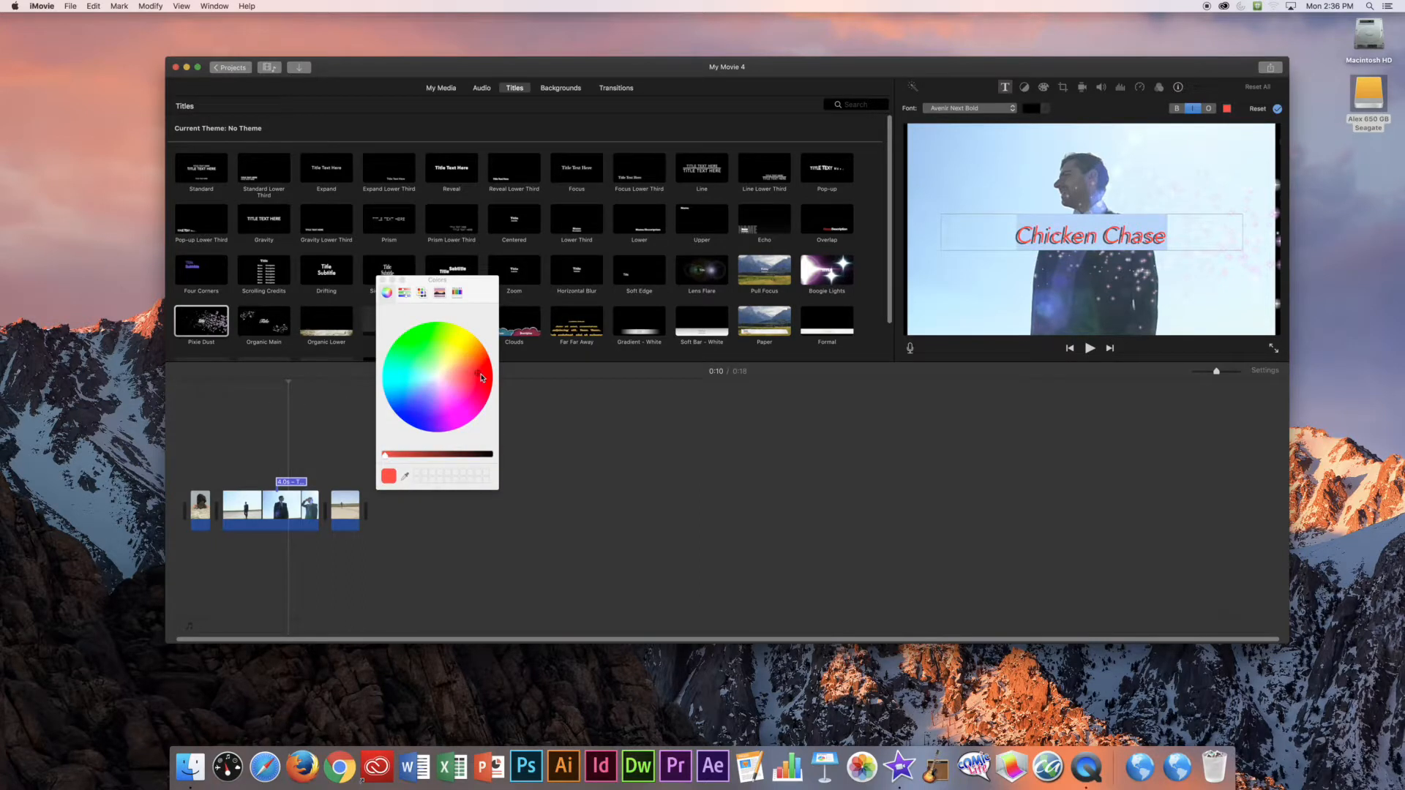
click(382, 280)
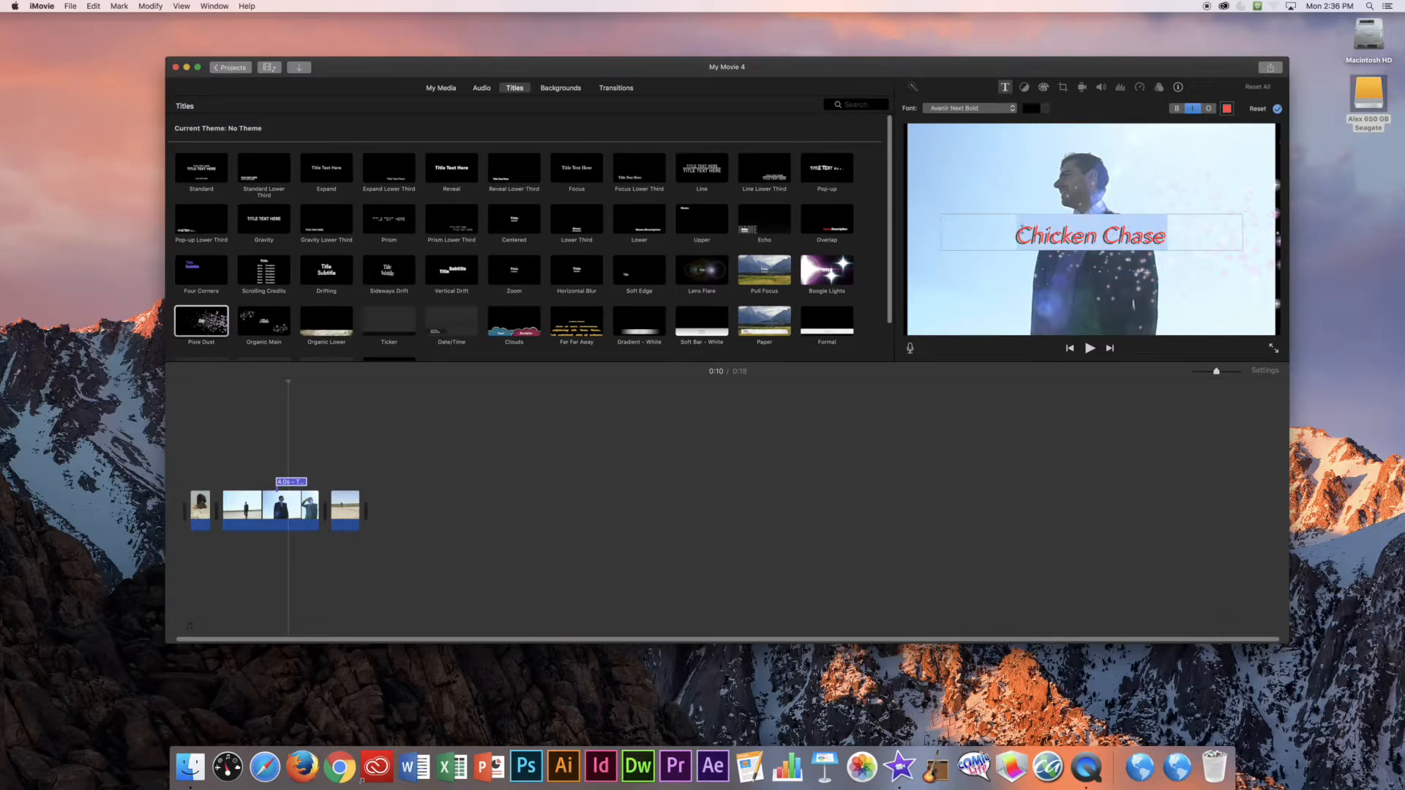
click(990, 186)
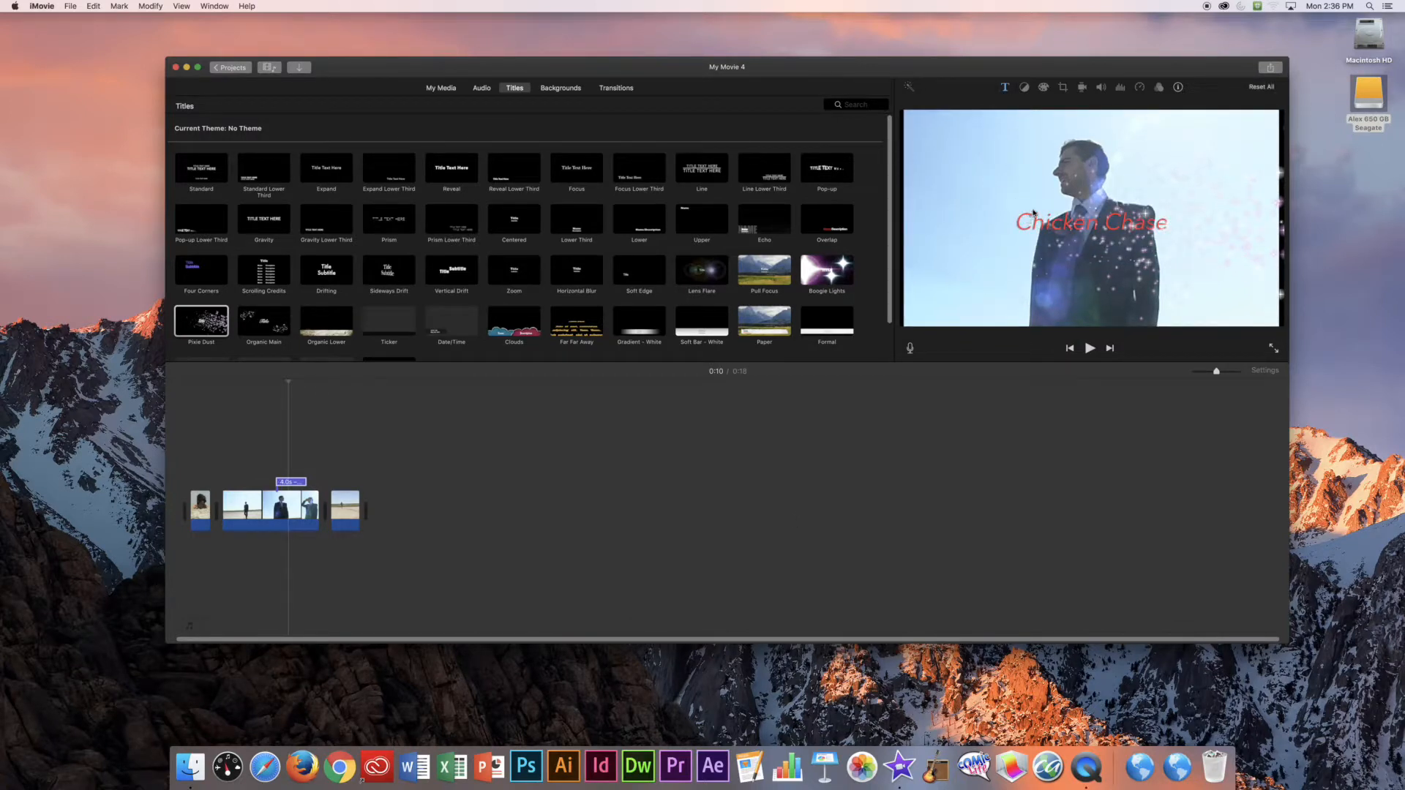
click(1125, 225)
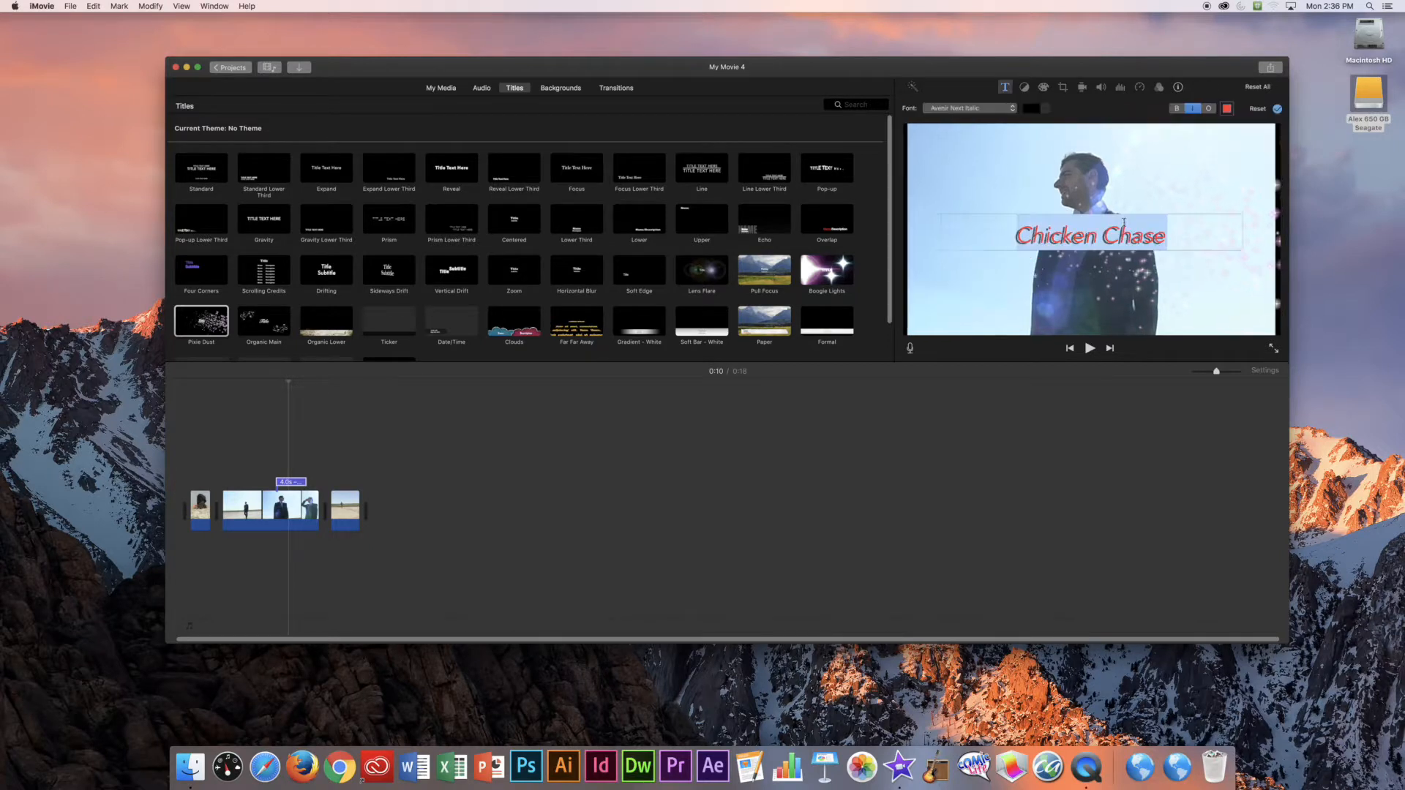
key(Return)
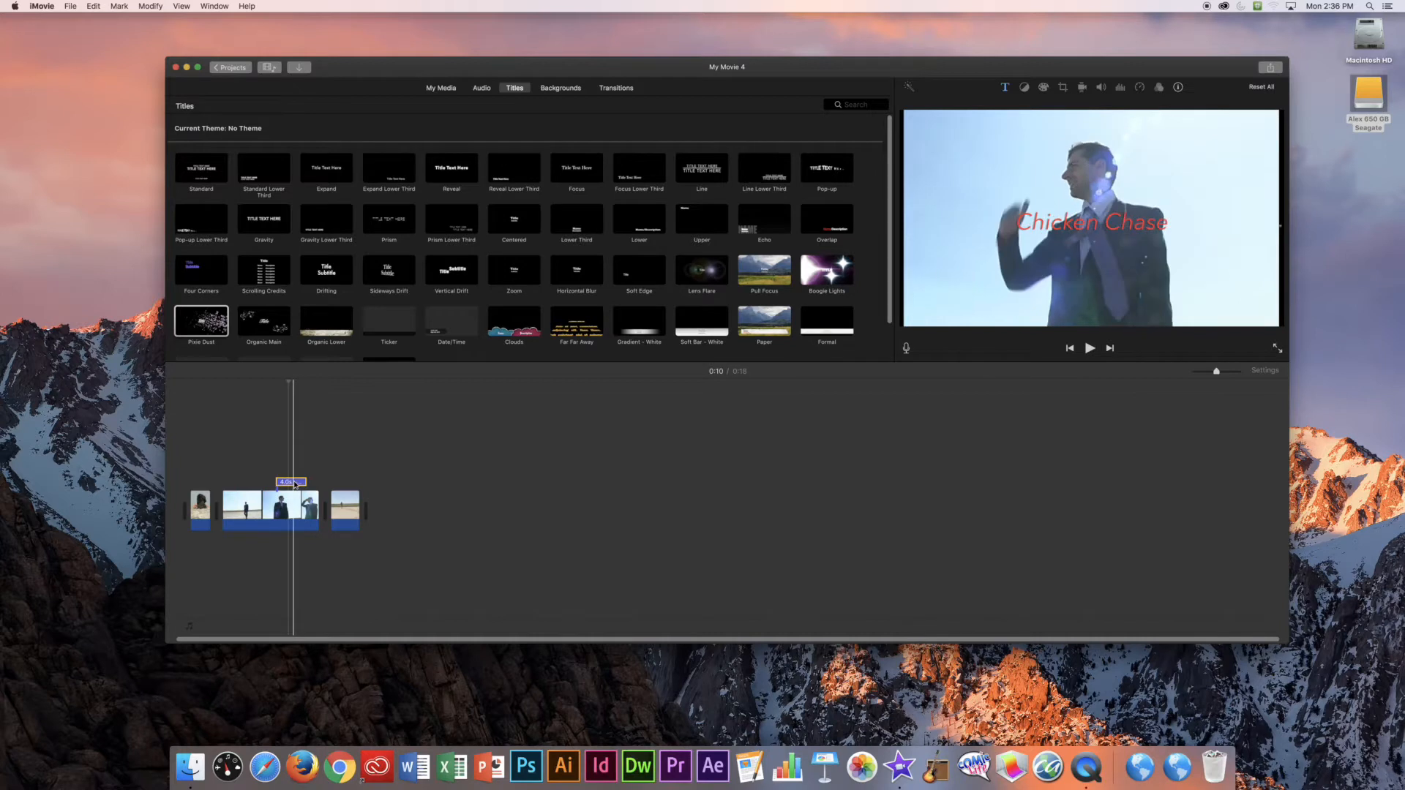
Step: Extend the title's start toward the second clip's beginning and trim its end to a 5.8 s duration, playing each result
drag(277, 483, 237, 475)
key(space)
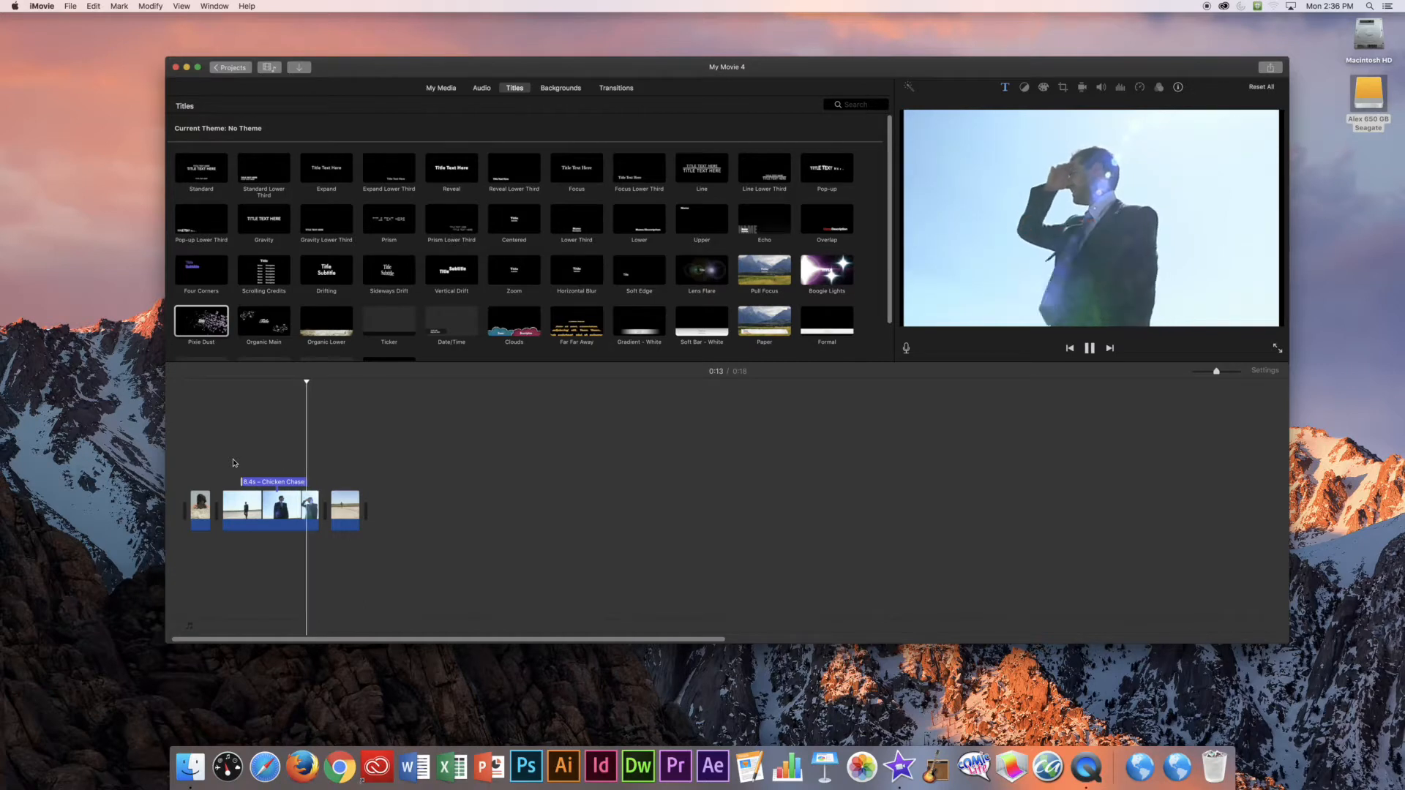
key(space)
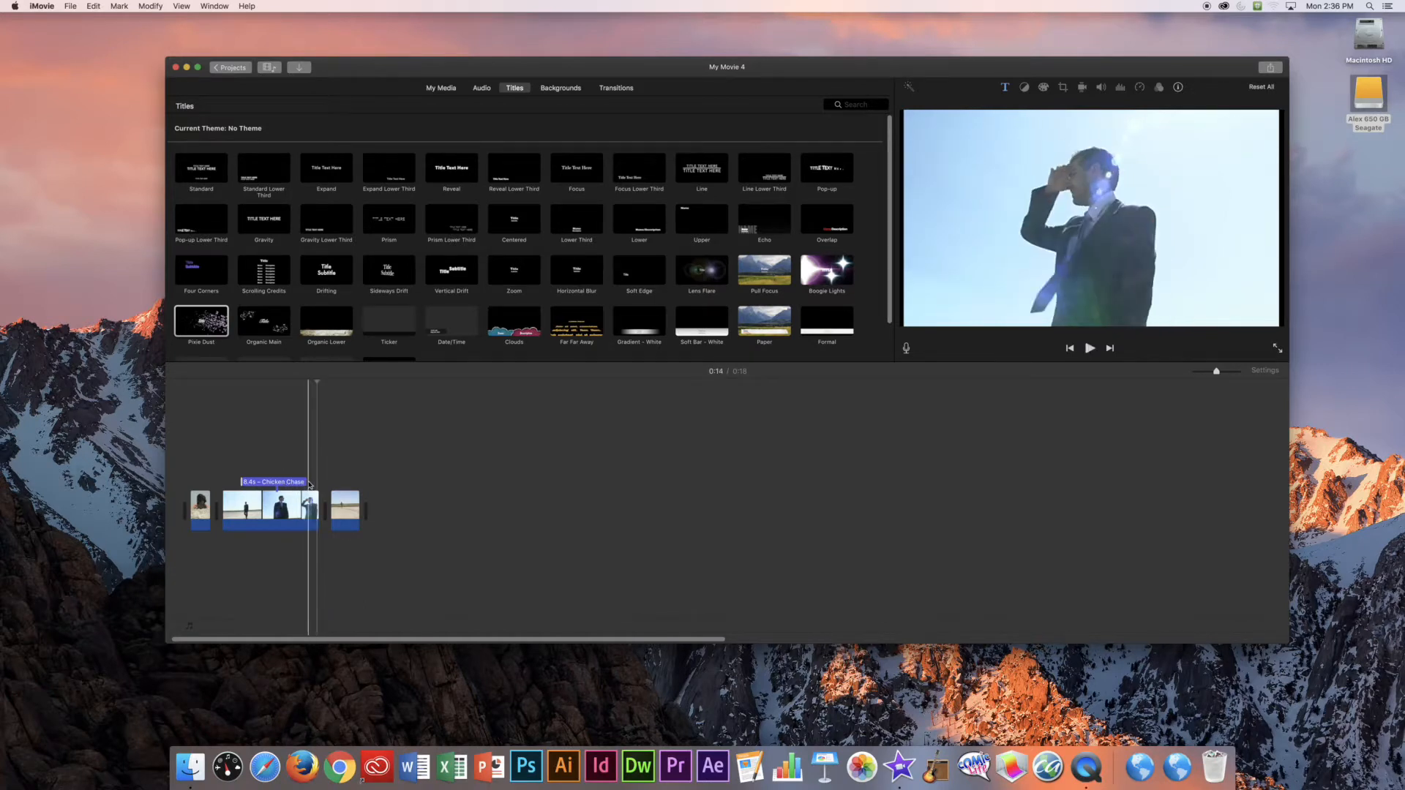
drag(309, 482, 287, 481)
key(space)
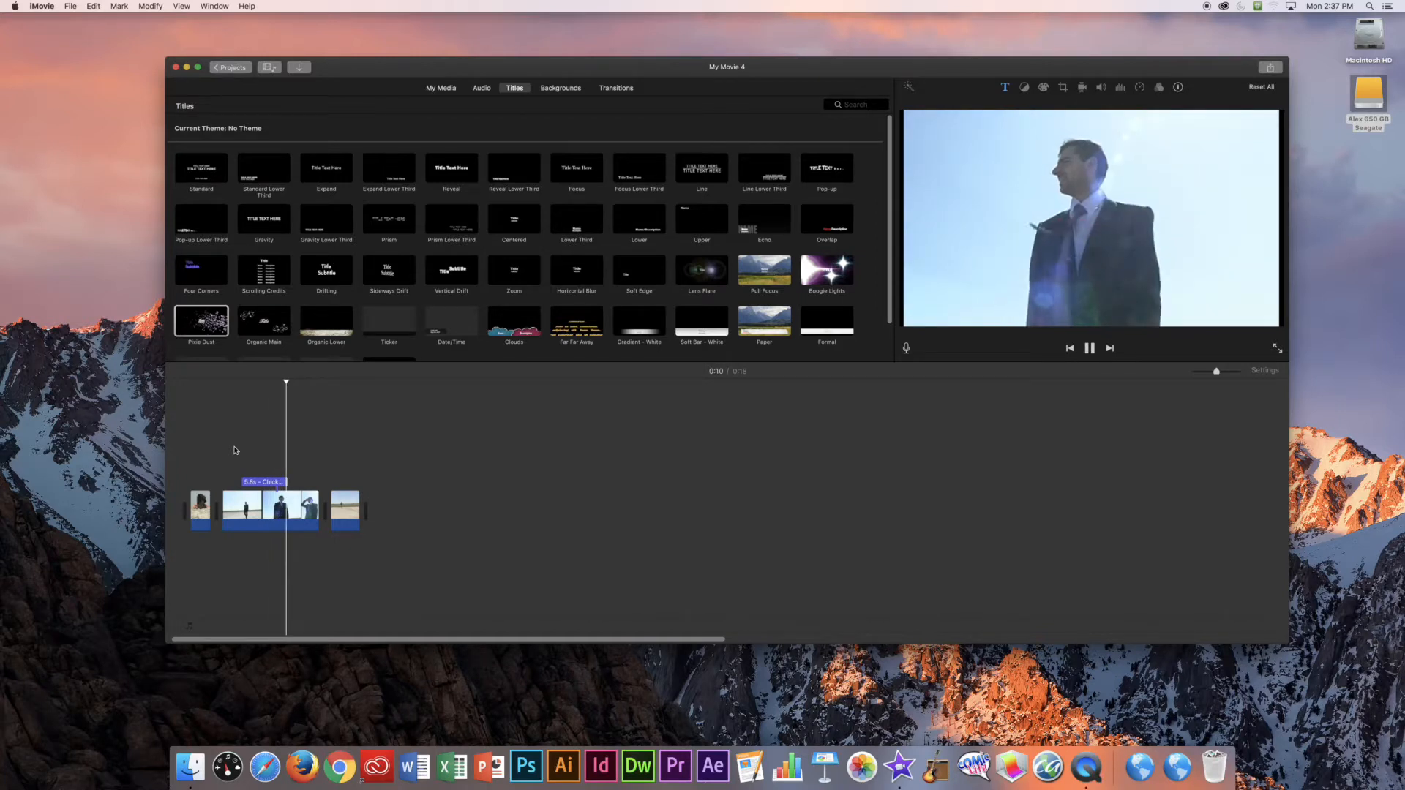
key(space)
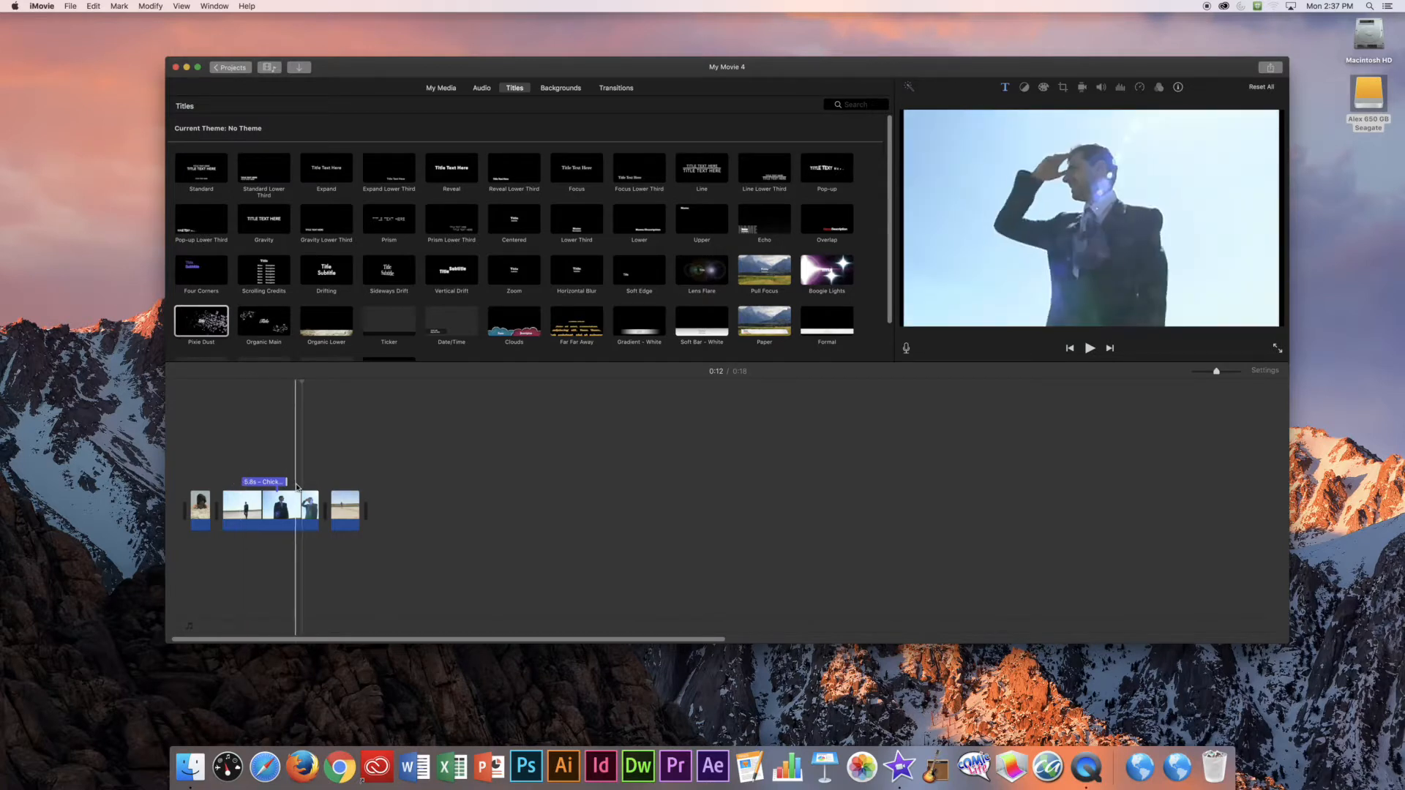
Step: Move the Chicken Chase title to the very start of the movie over the first clip and play it
drag(263, 483, 197, 481)
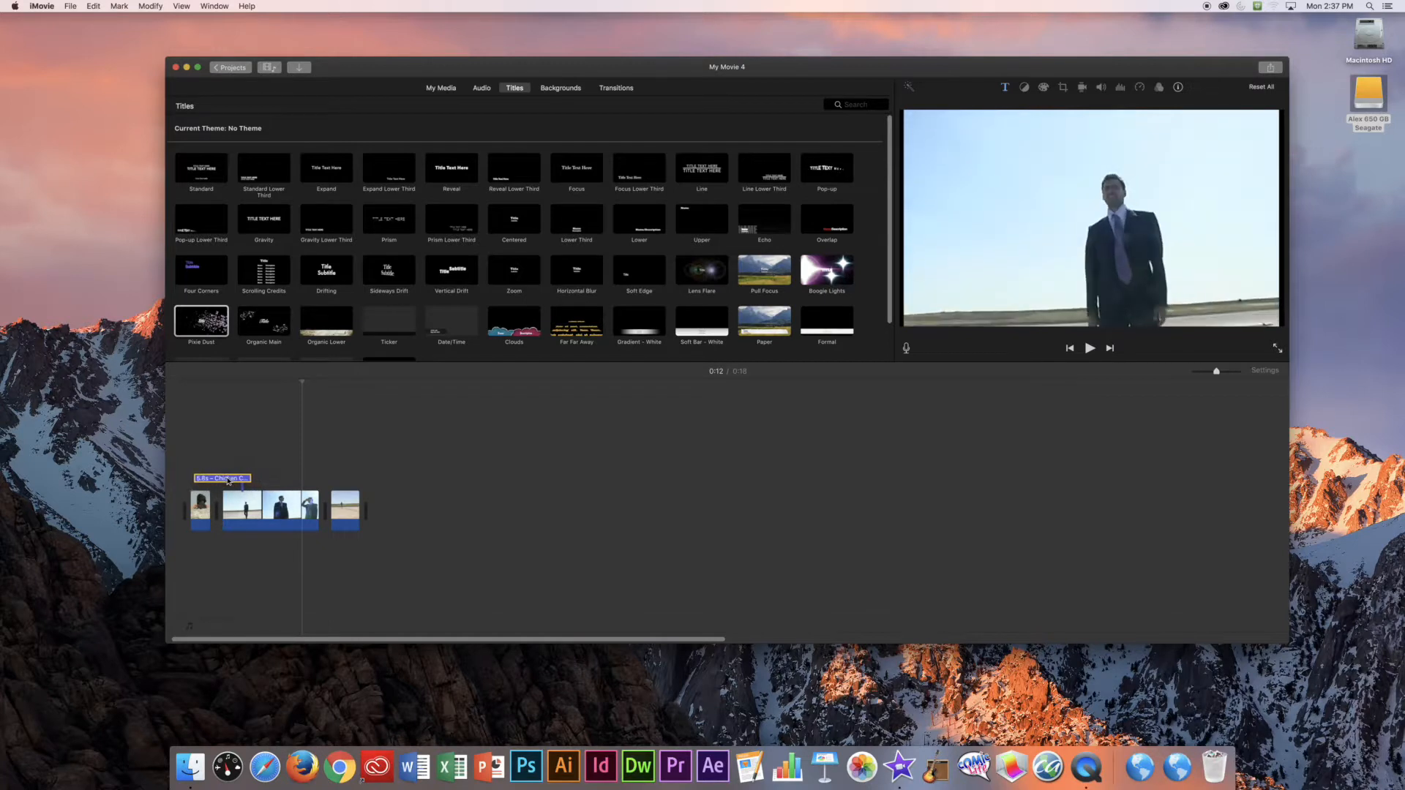
key(space)
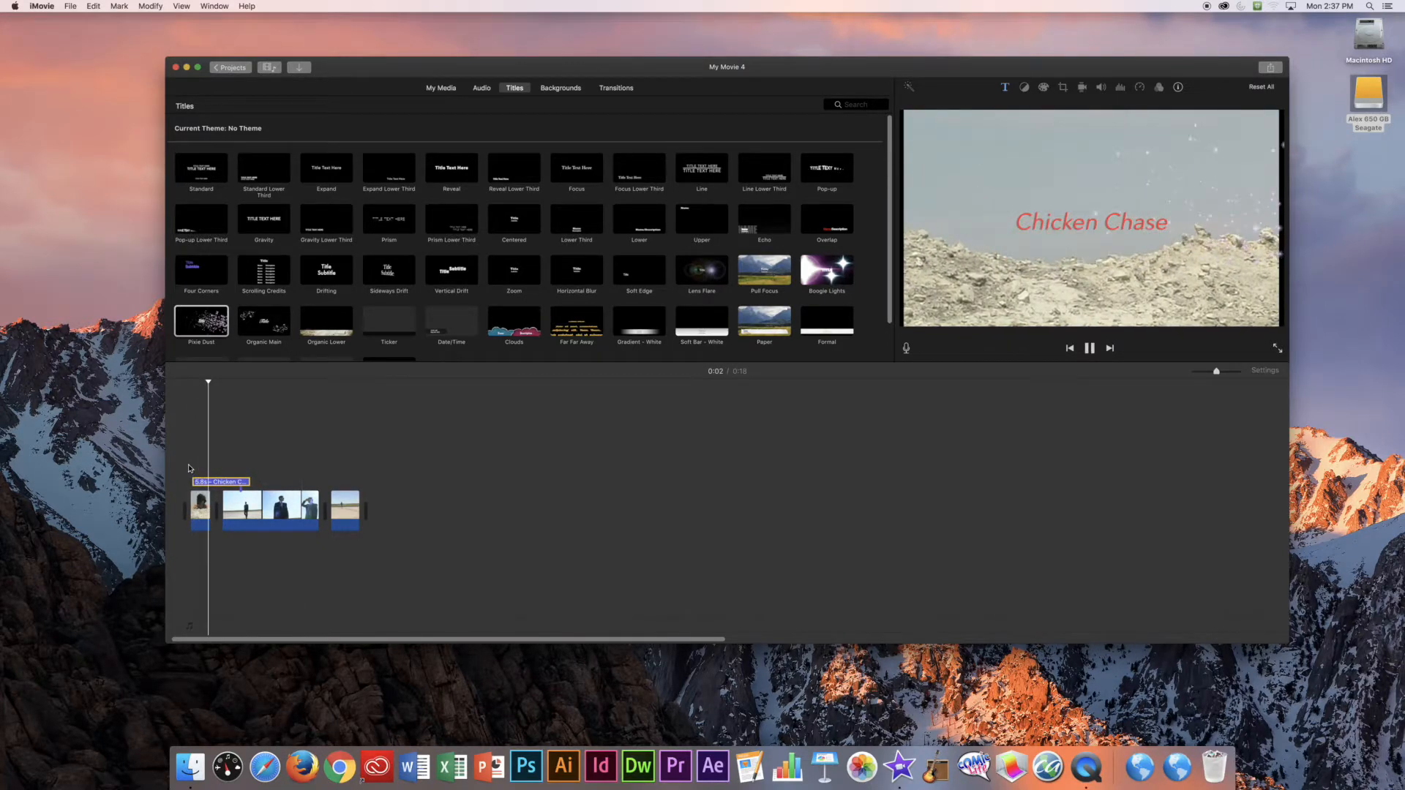
key(space)
drag(228, 484, 226, 485)
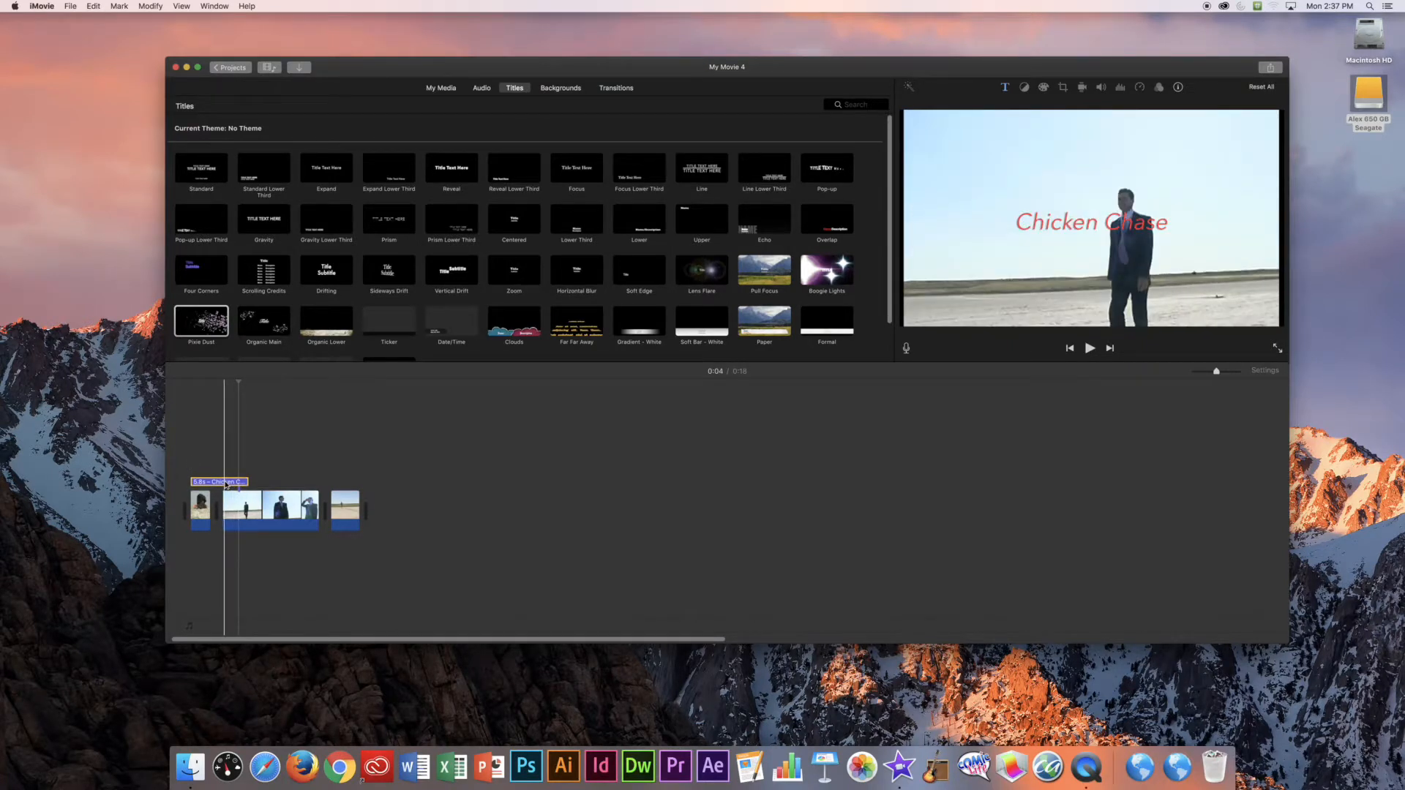
Step: Look over the Blue Marble Map and Old World Still backgrounds, and insert the Black background before the first clip
click(570, 91)
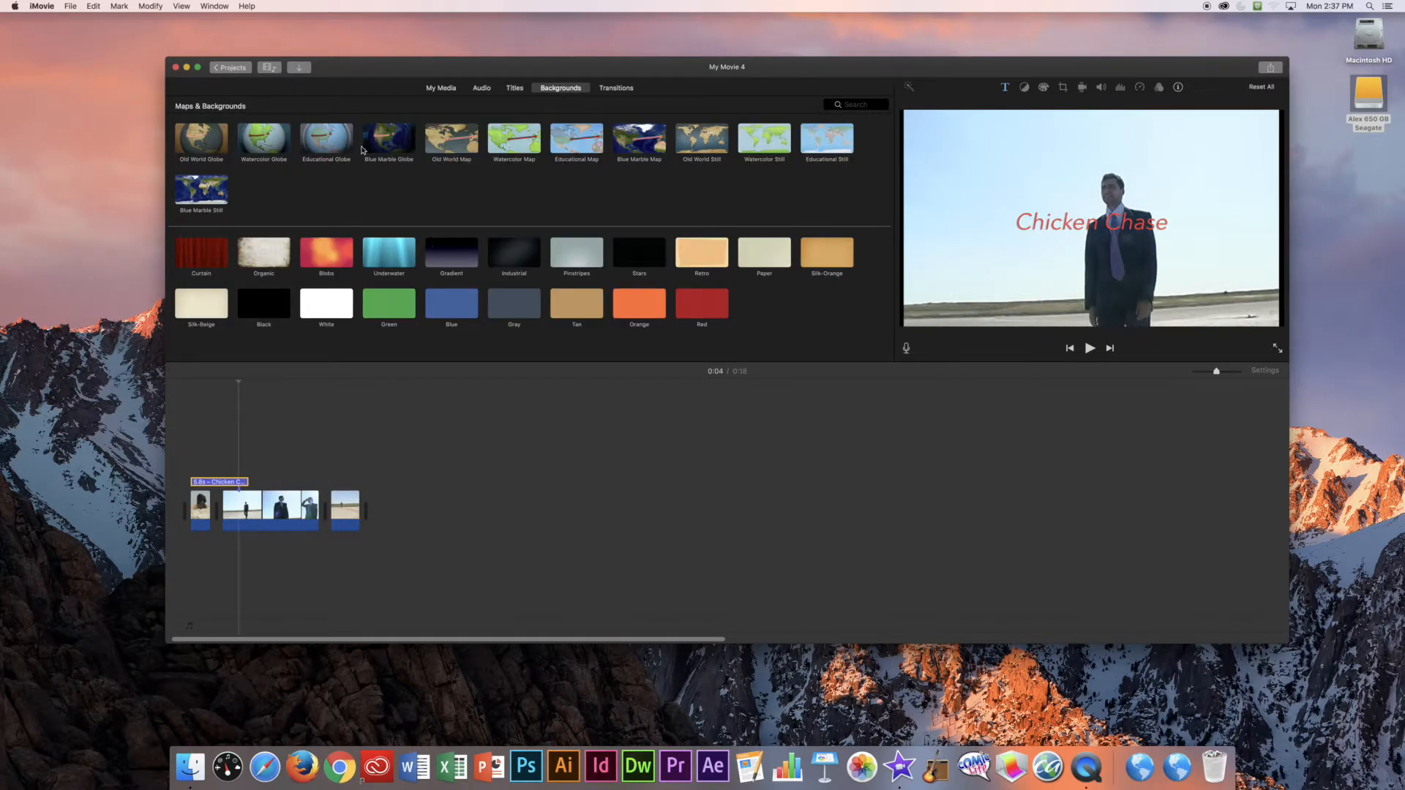
click(637, 143)
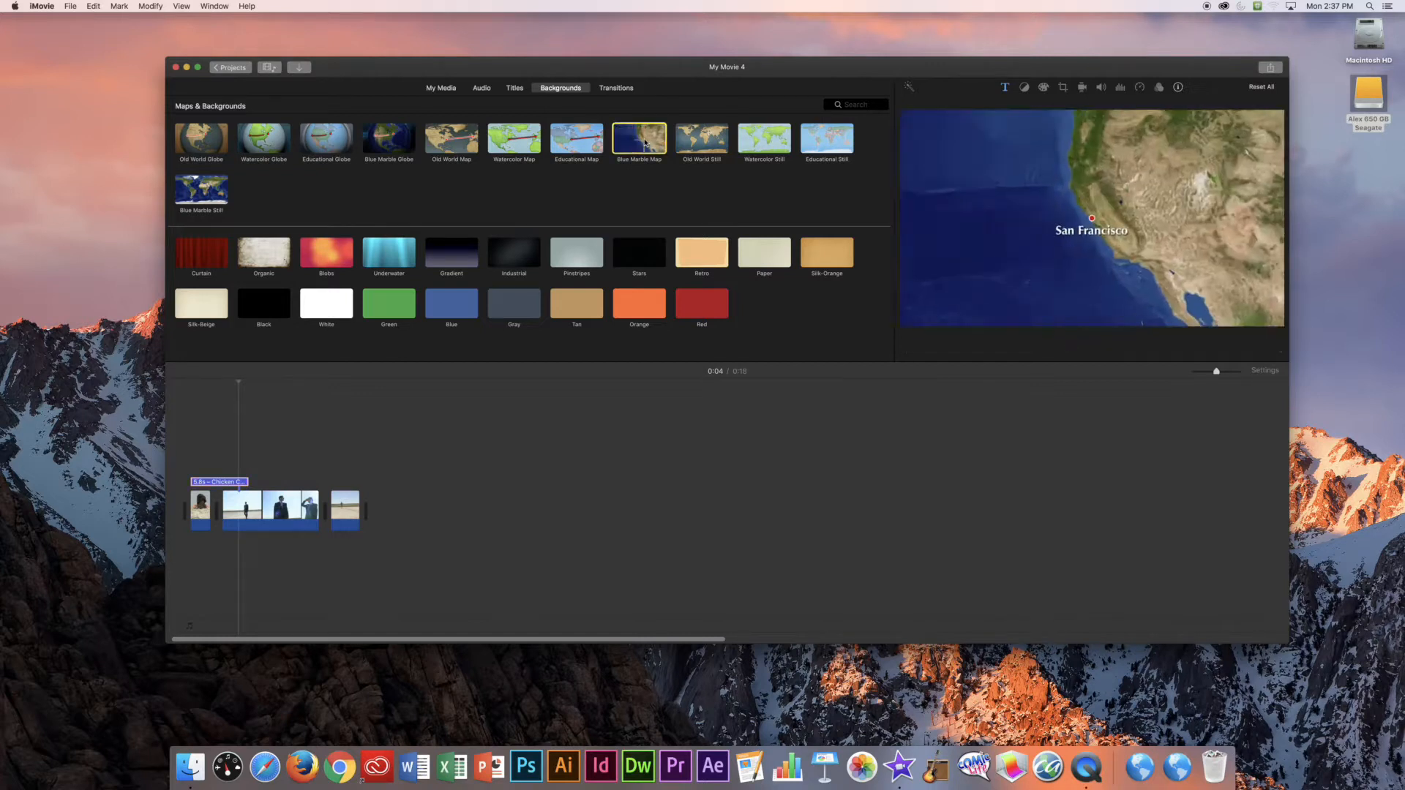
click(710, 139)
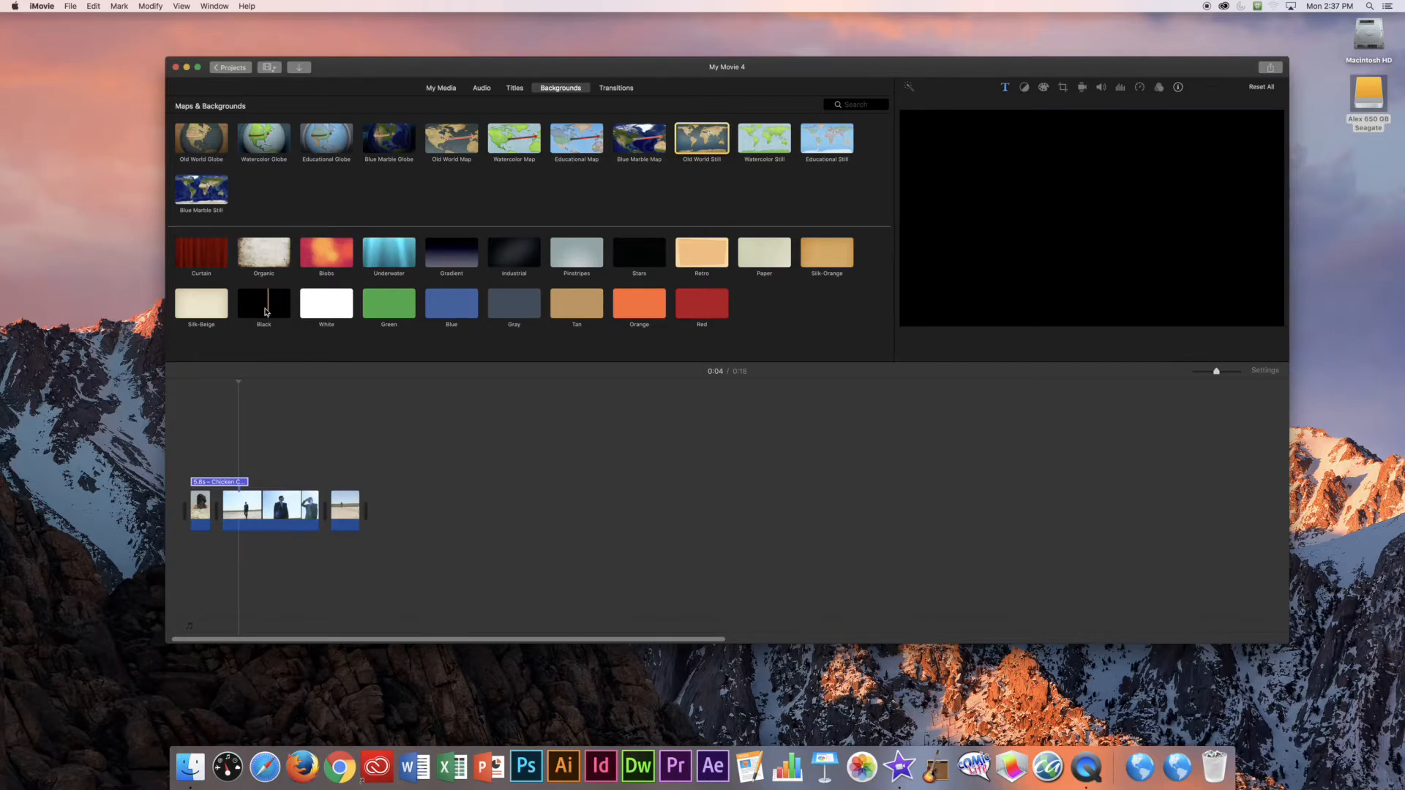
drag(275, 308, 201, 510)
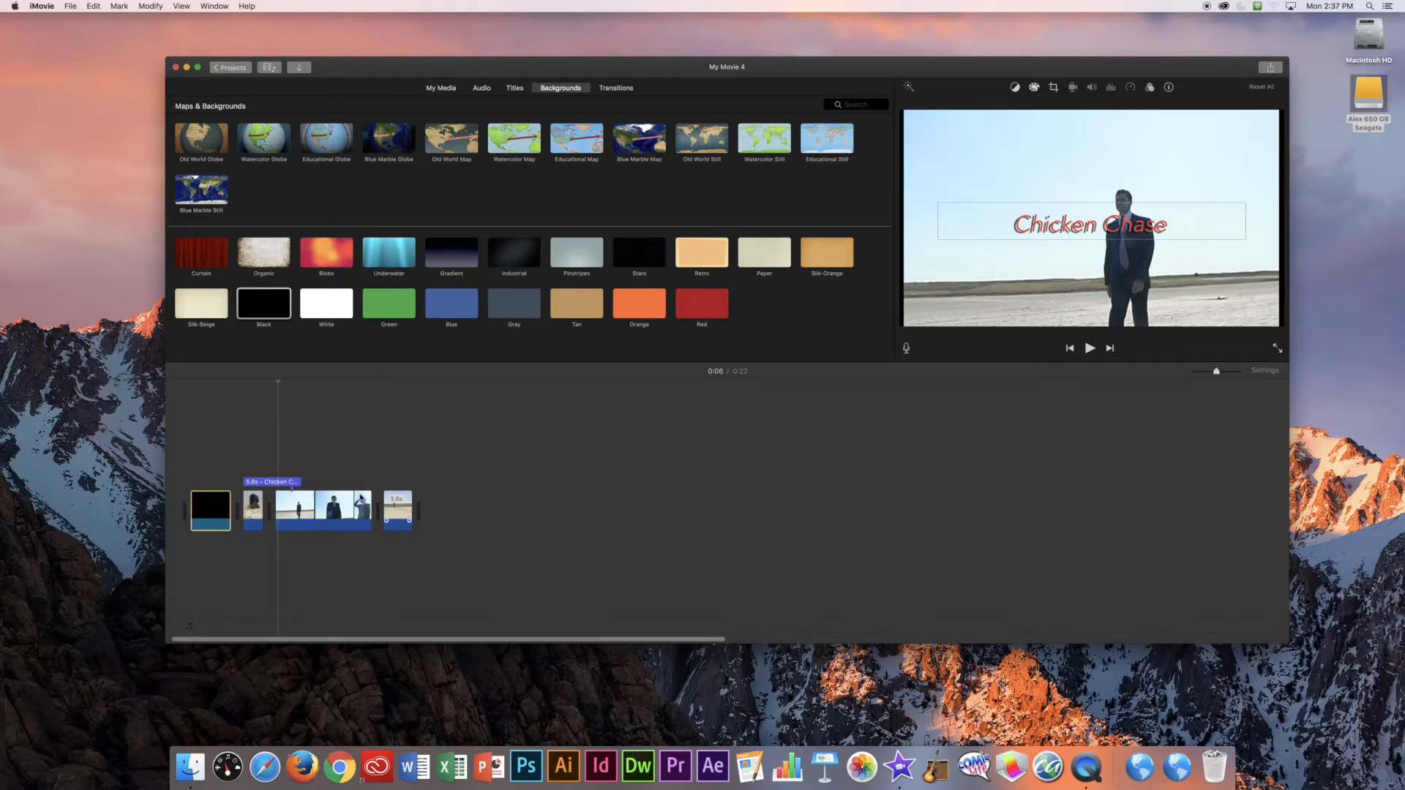
Step: Move the last clip ahead of the long man-in-suit clip and return it to the end of the movie
drag(395, 511, 291, 514)
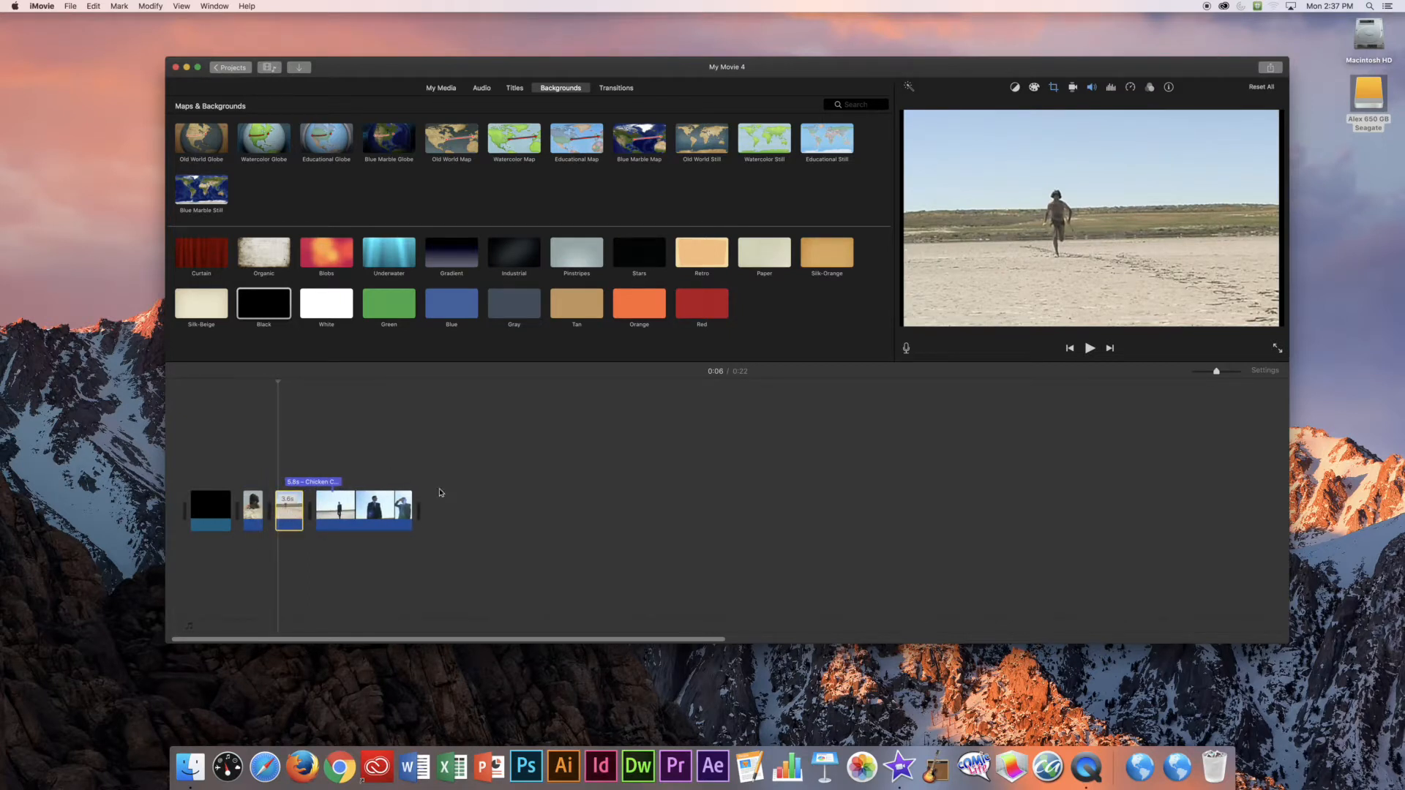
drag(295, 502, 416, 502)
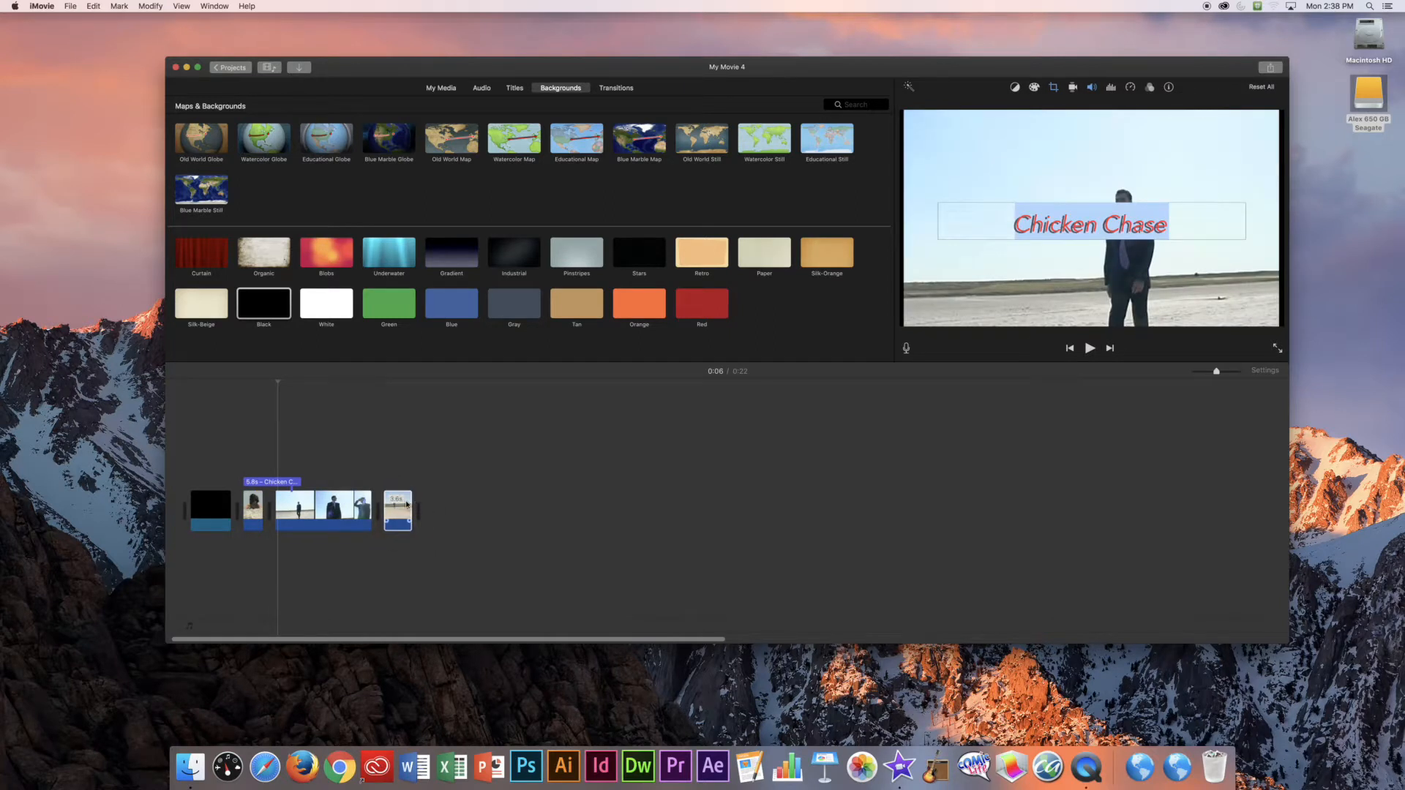
Step: Lengthen the Black background at the movie's start, move the Chicken Chase title over it, and play the opening
click(212, 502)
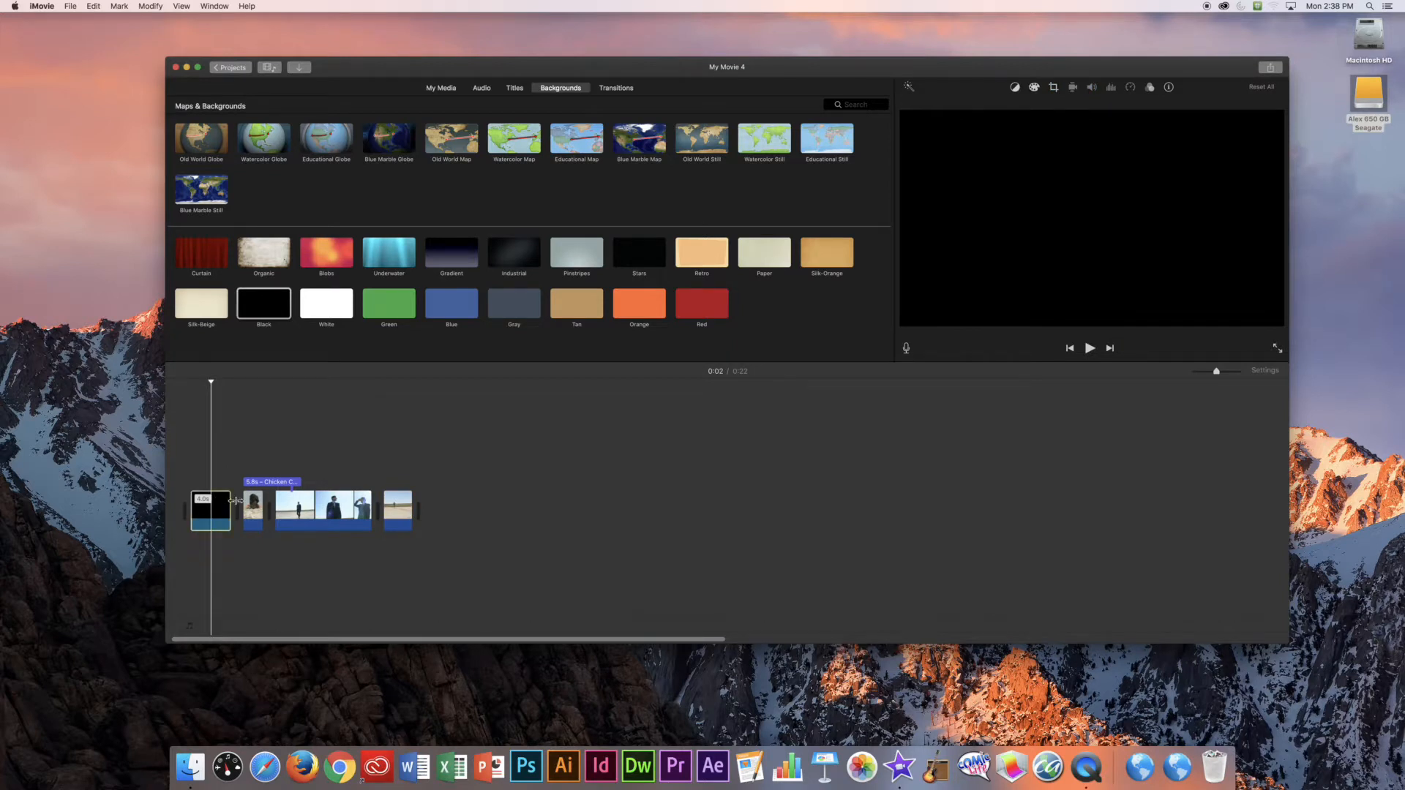
drag(231, 515, 573, 521)
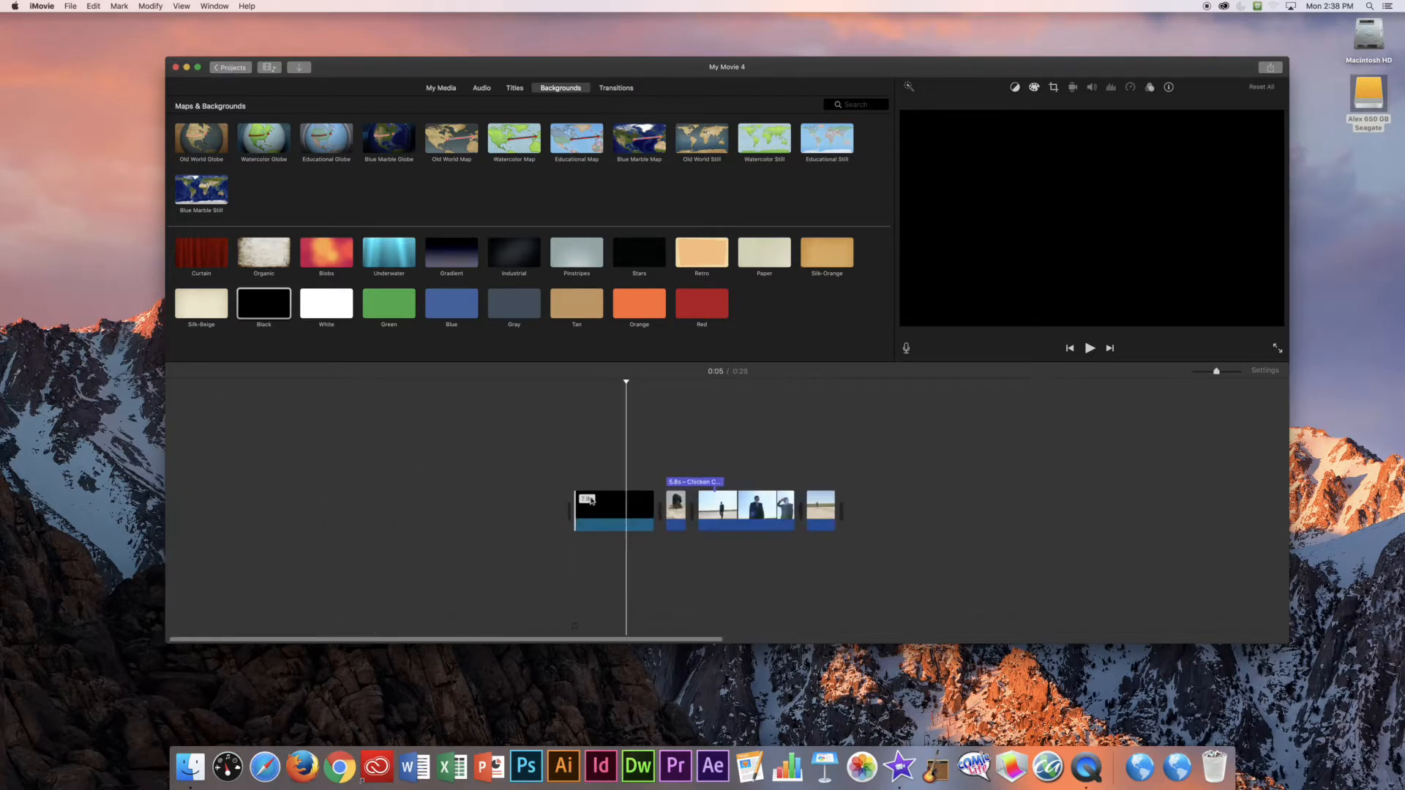
drag(688, 485, 608, 485)
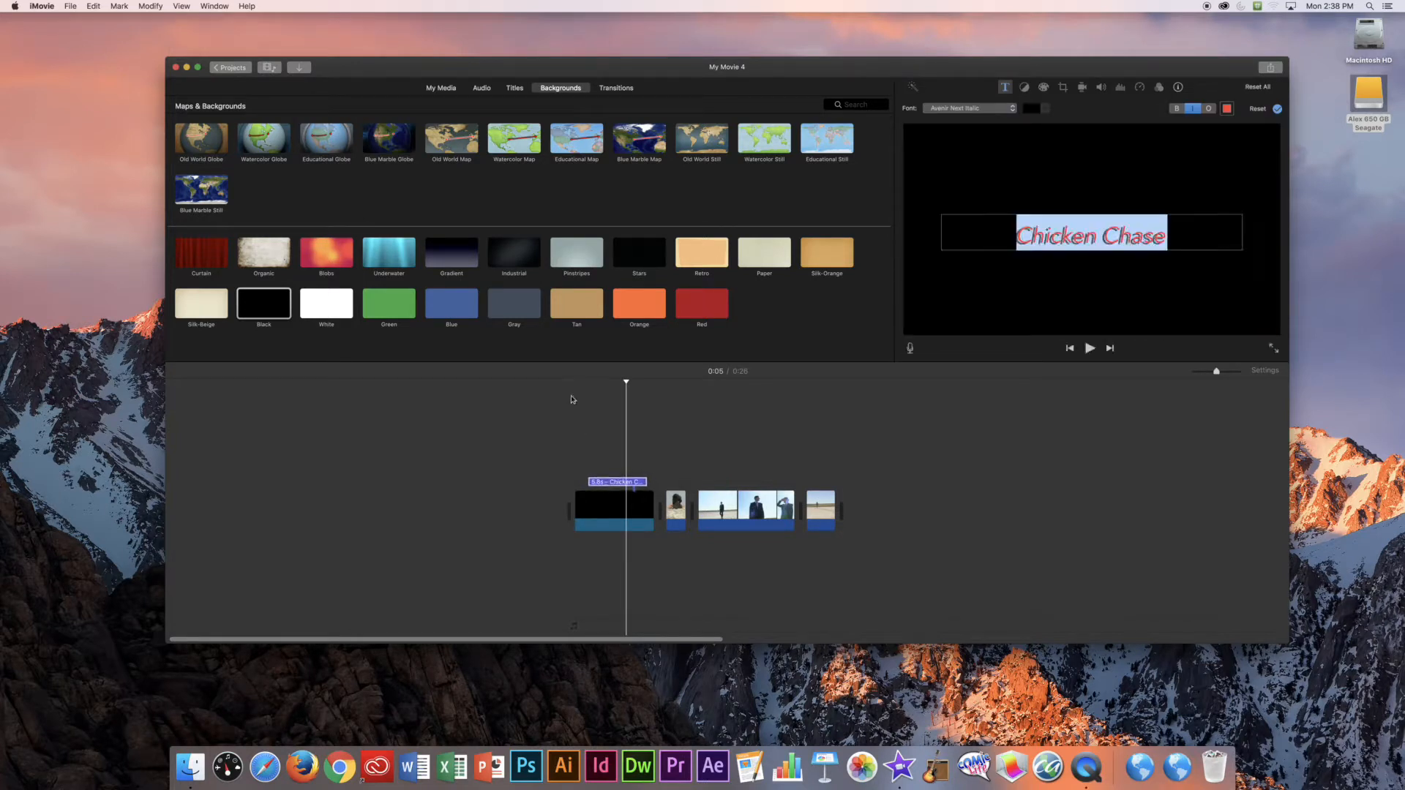
click(579, 388)
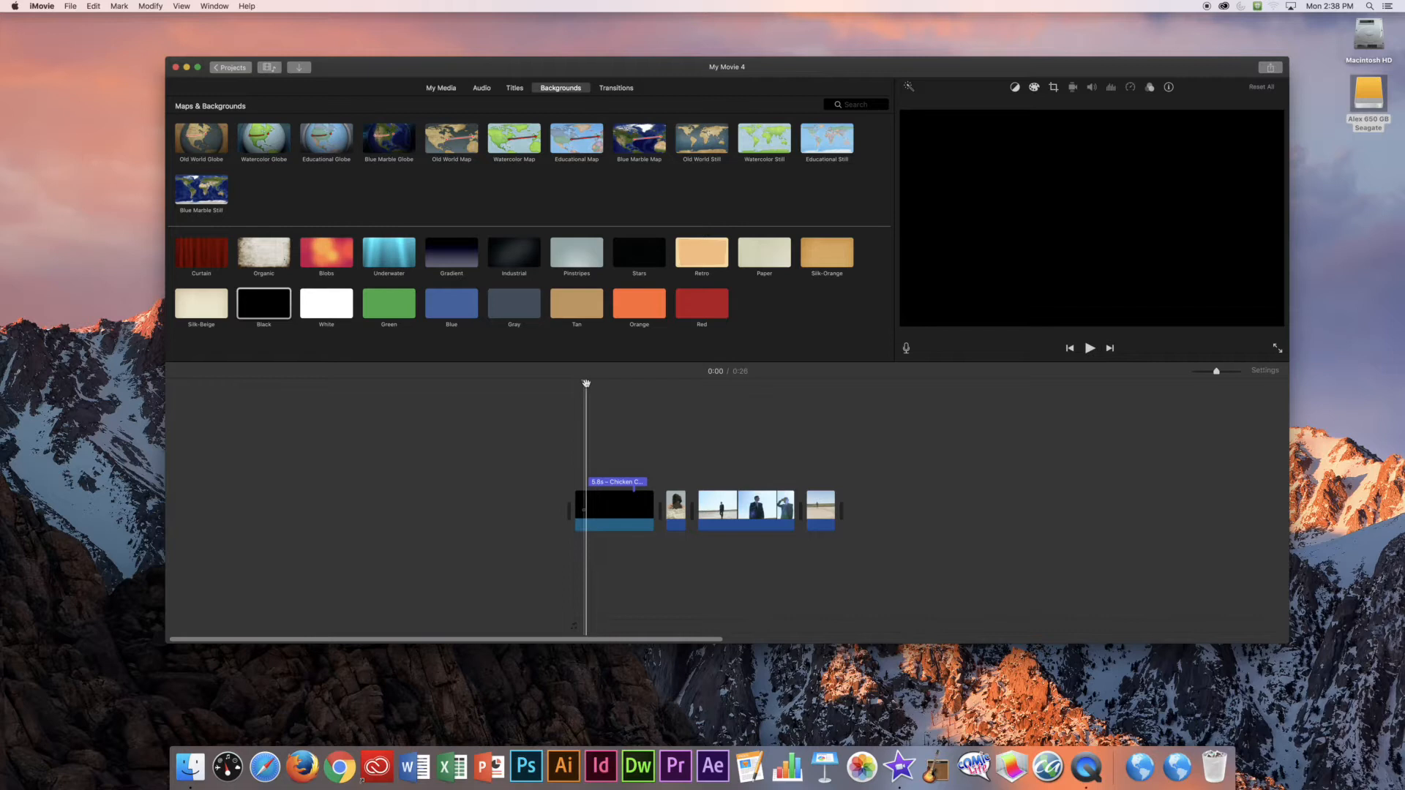
key(space)
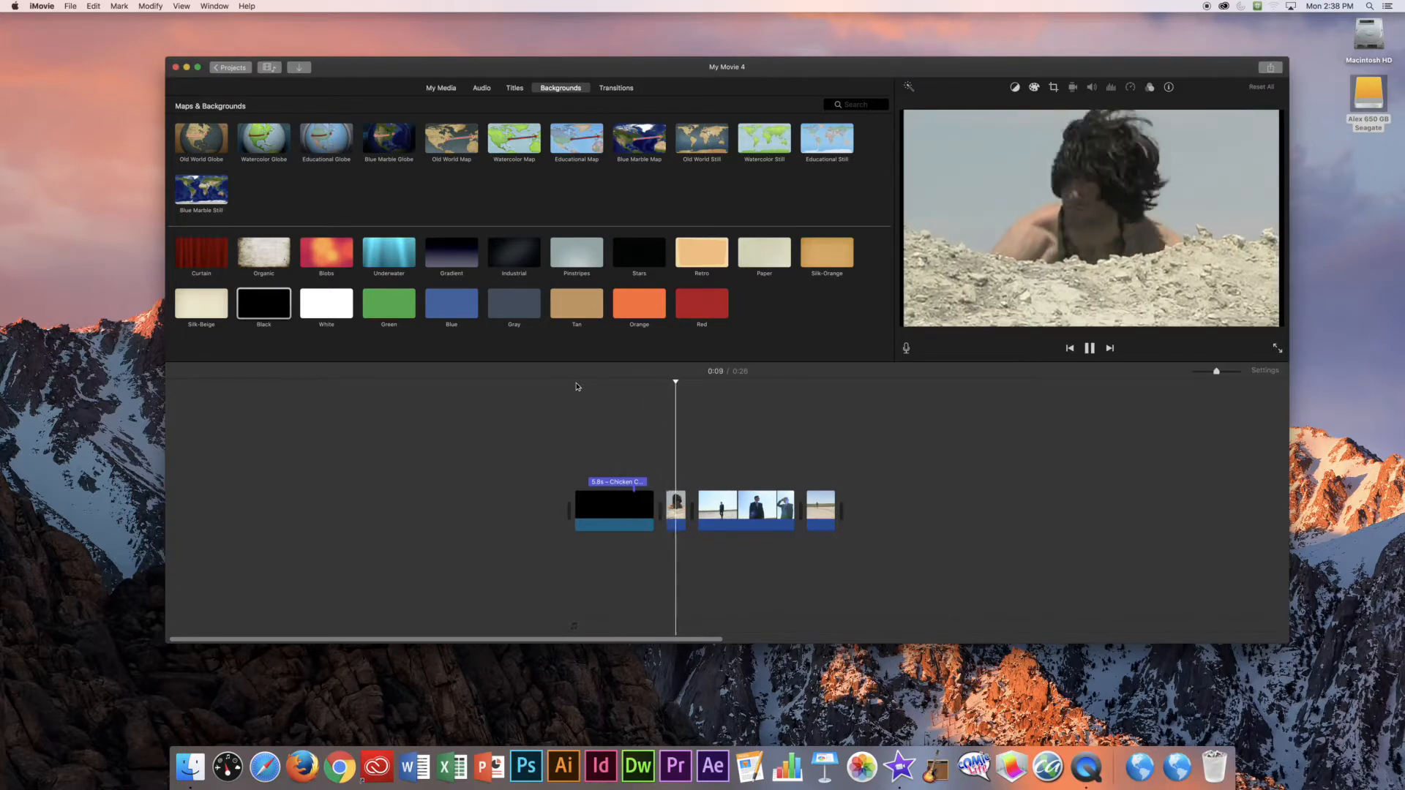
key(space)
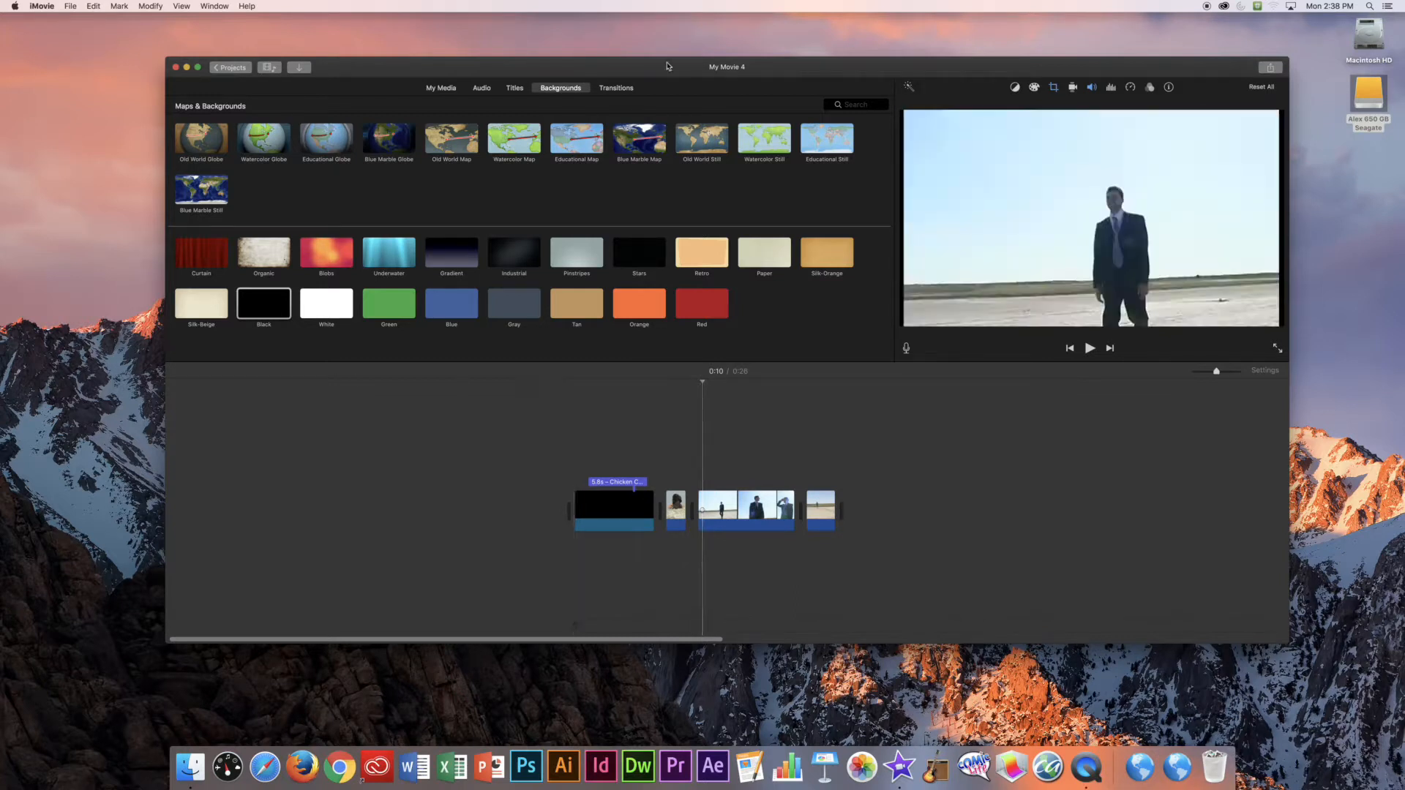
Step: Add a Cross Dissolve transition between the long-haired man's clip and the man-in-suit clip, and play across it
click(614, 88)
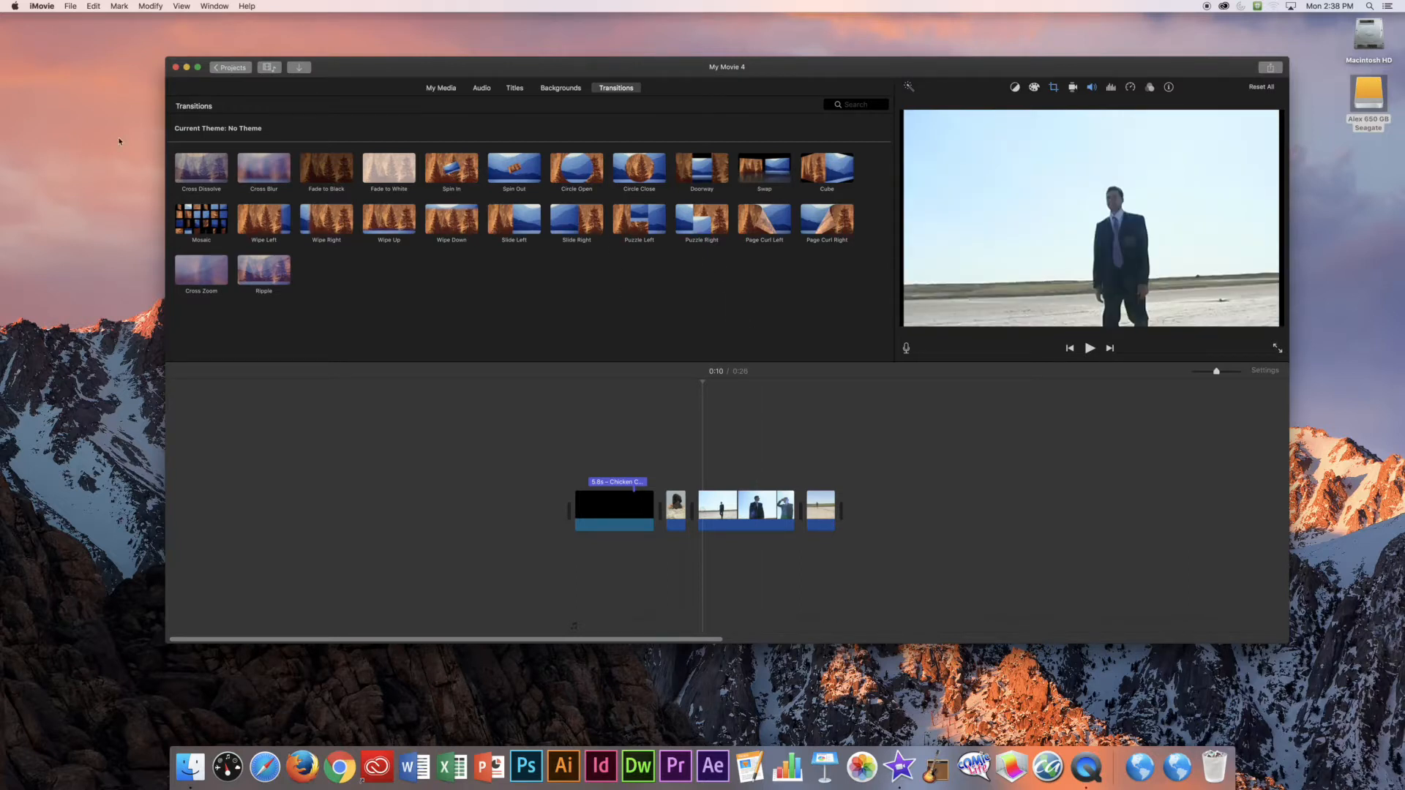
drag(192, 170, 692, 515)
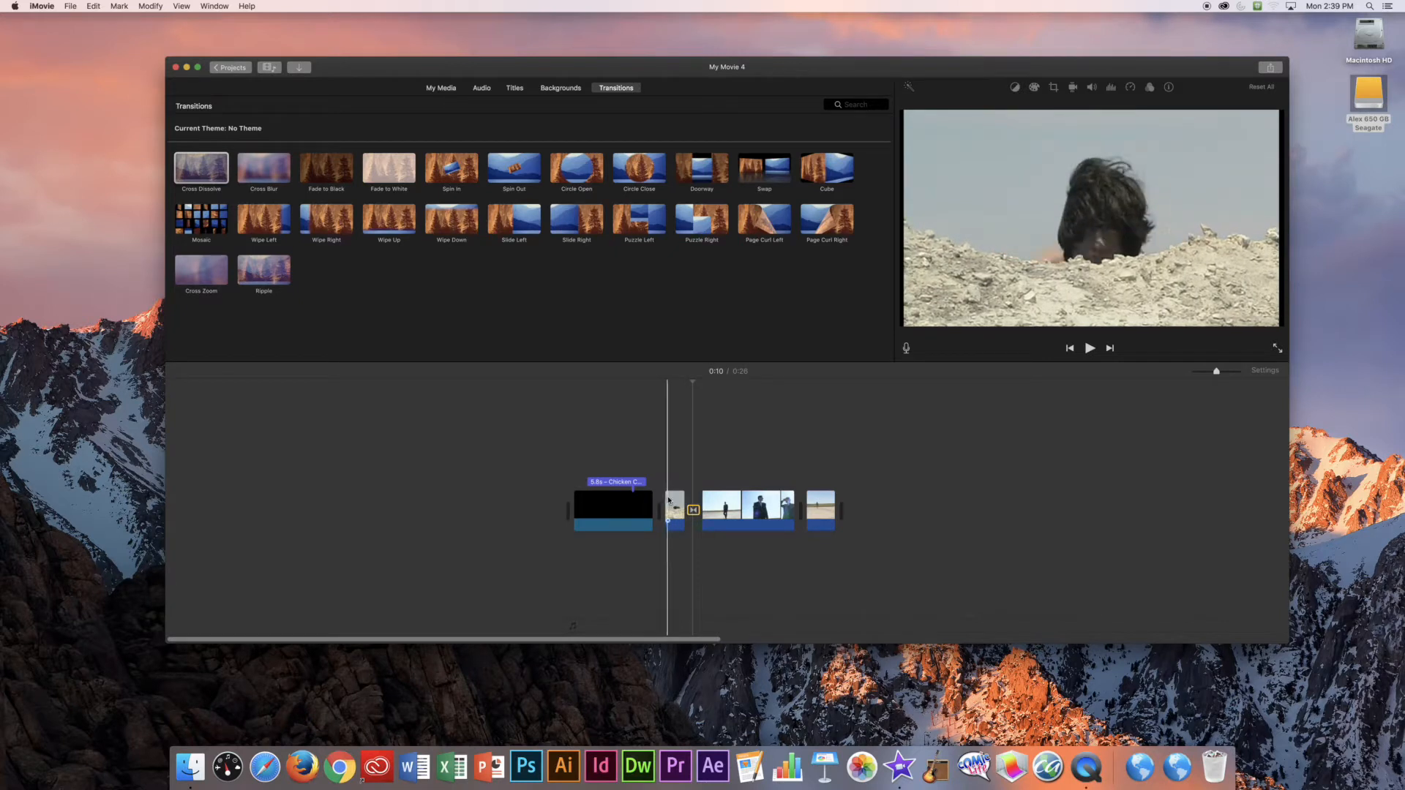
key(space)
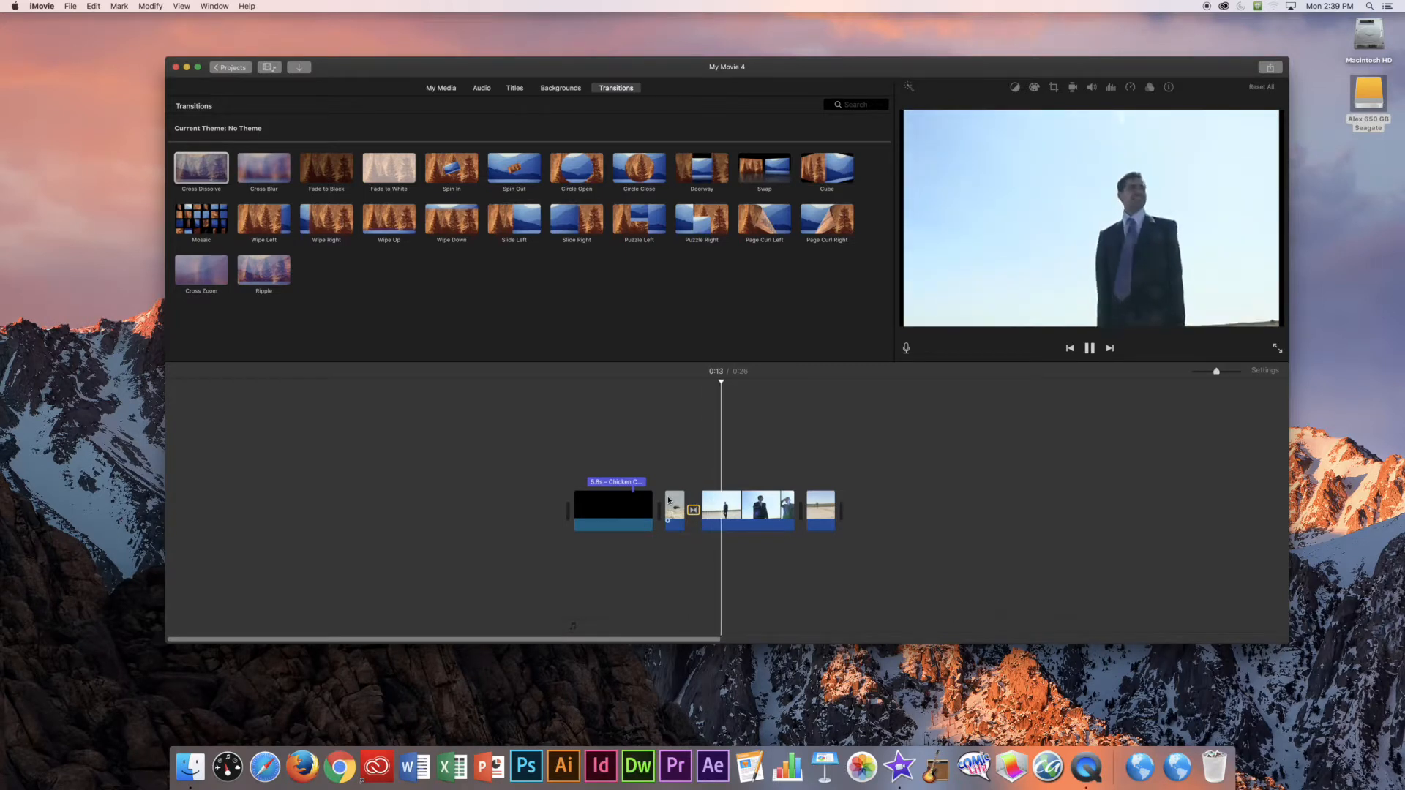
key(space)
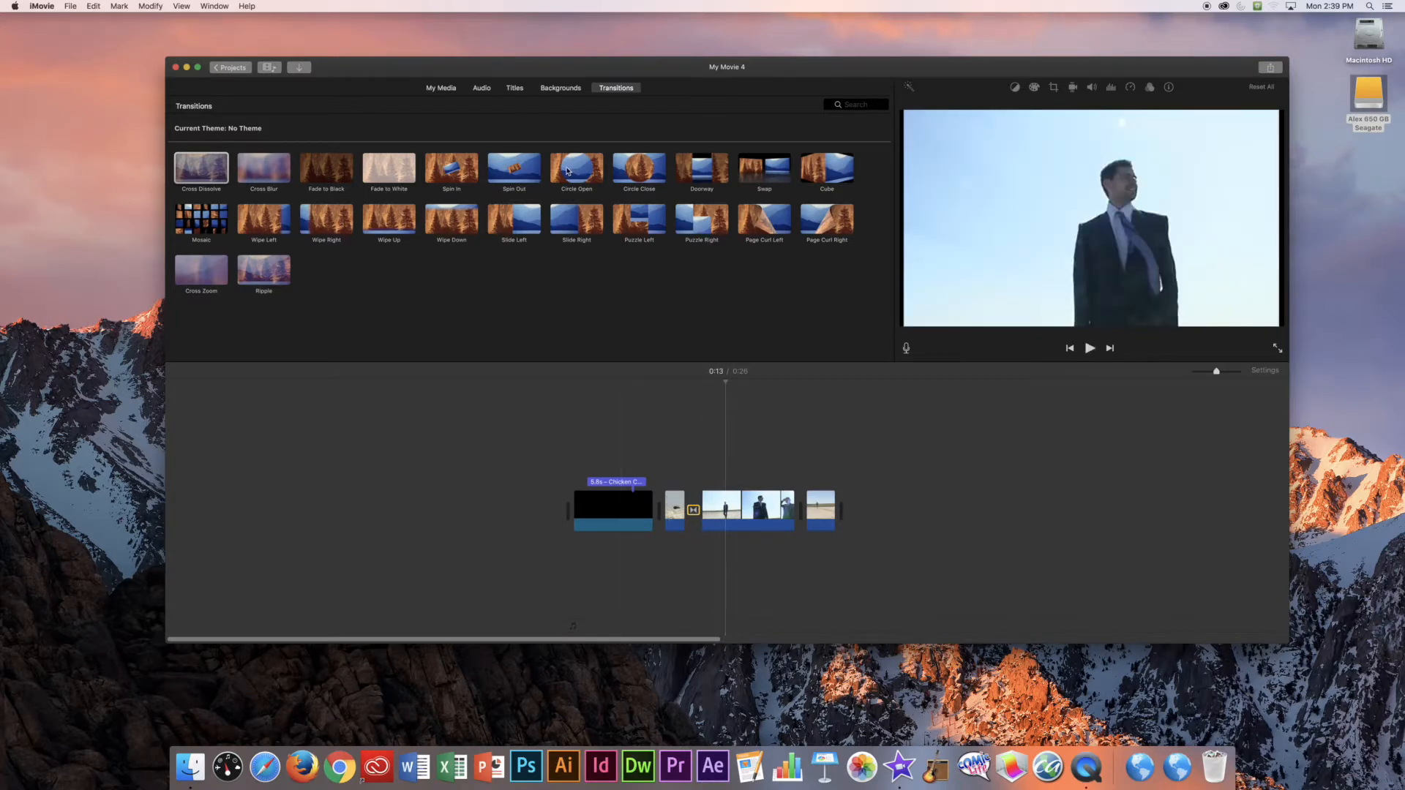
Step: Add a Circle Open transition between the man-in-suit clip and the last clip, and play across it
drag(567, 172, 799, 515)
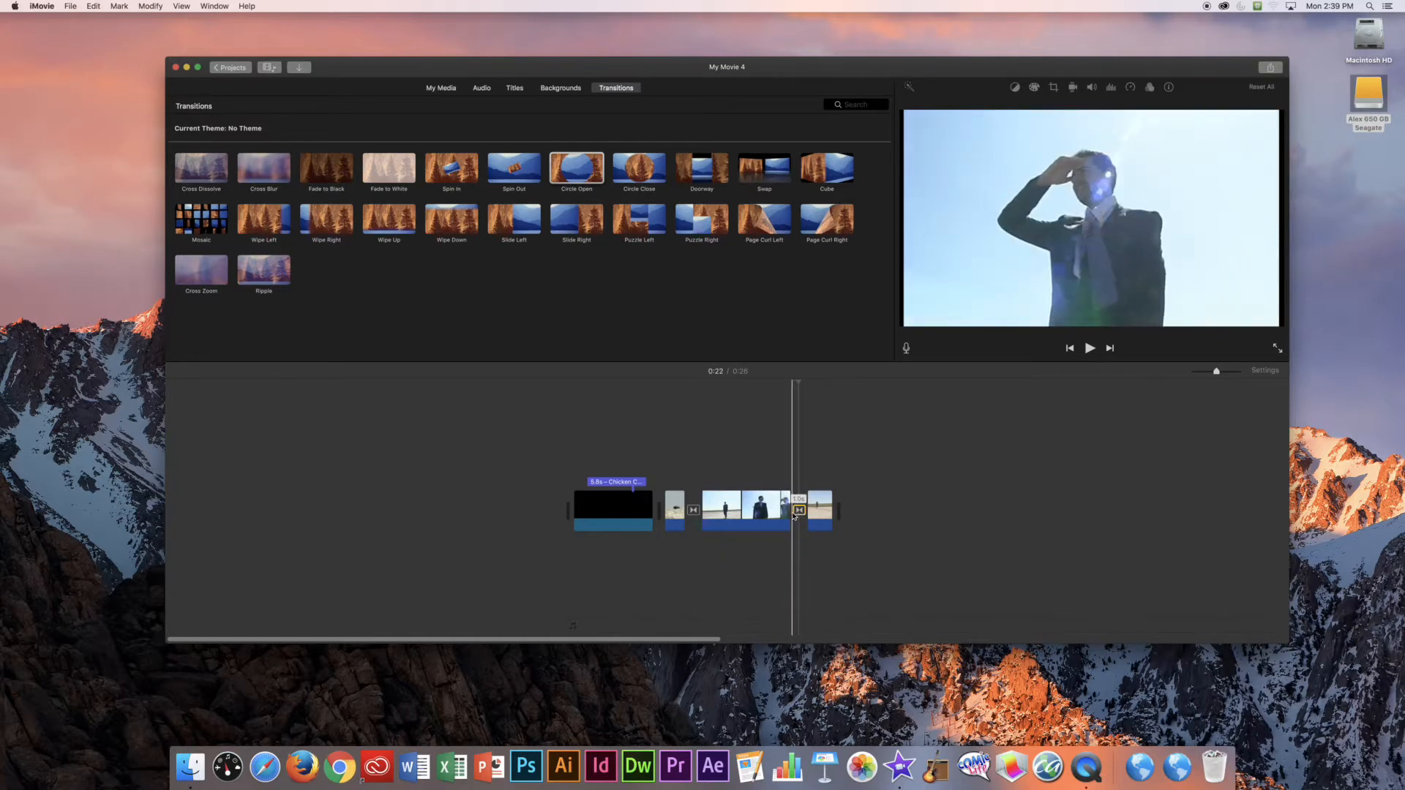
key(space)
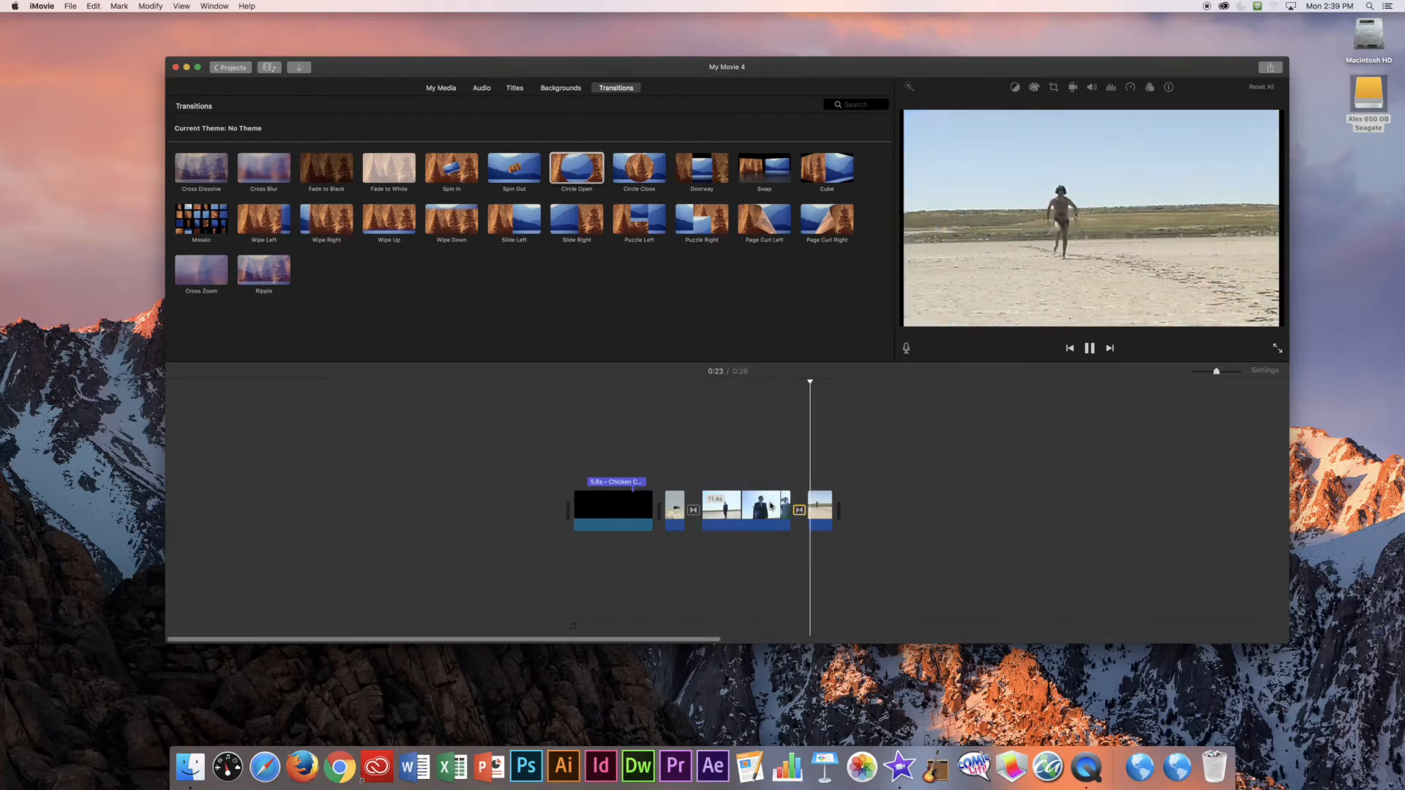
key(space)
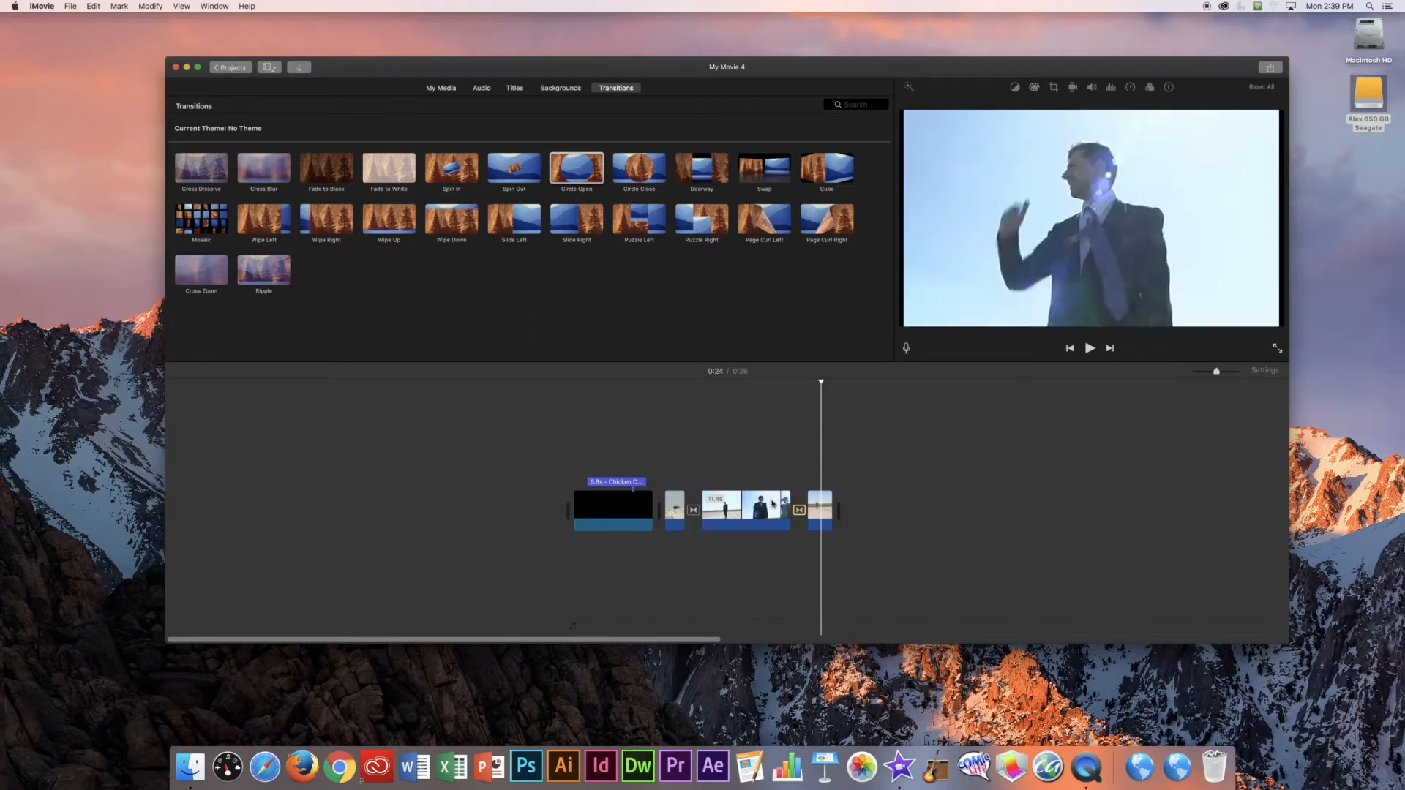
Step: Set the Circle Open transition's duration to 4 s for that transition only and play the result
click(799, 508)
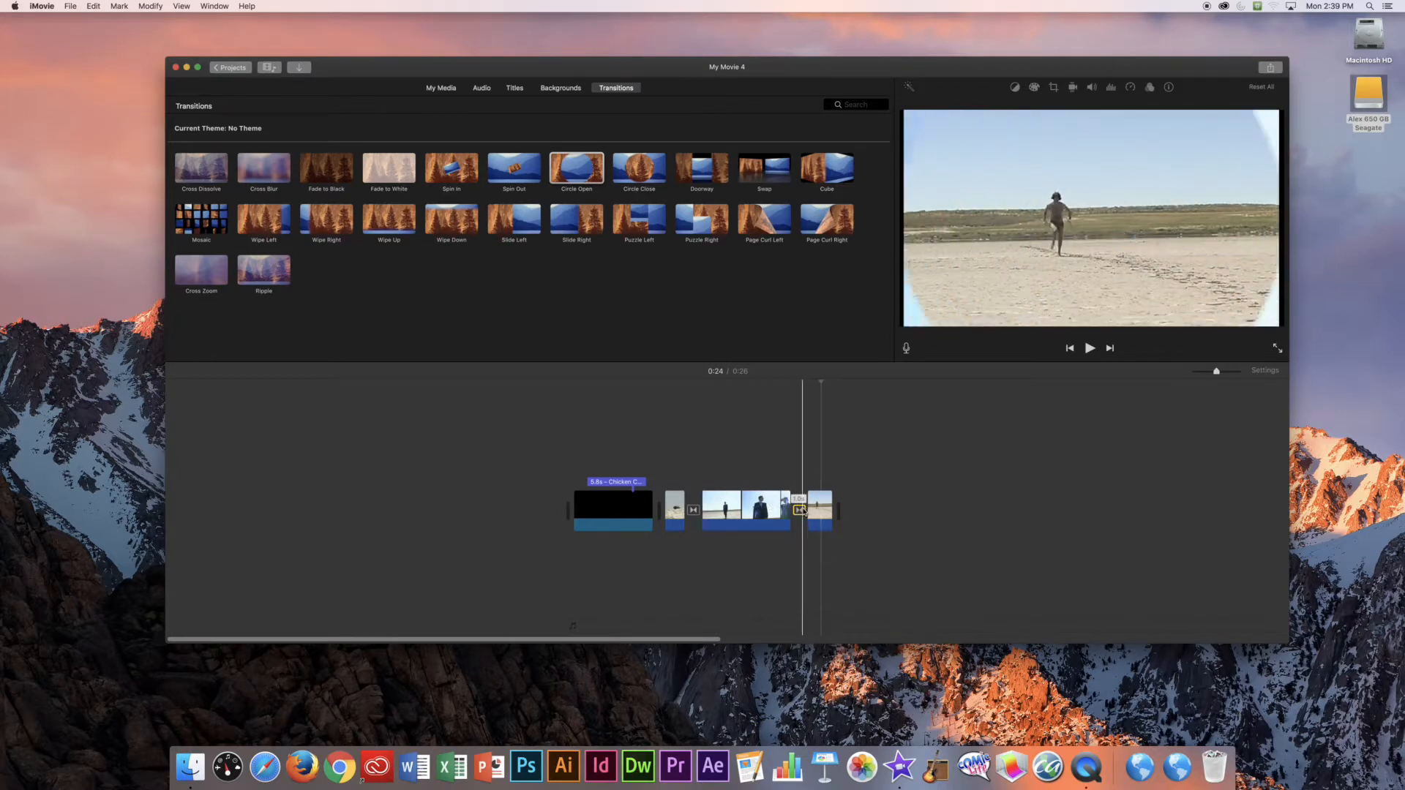
double_click(801, 512)
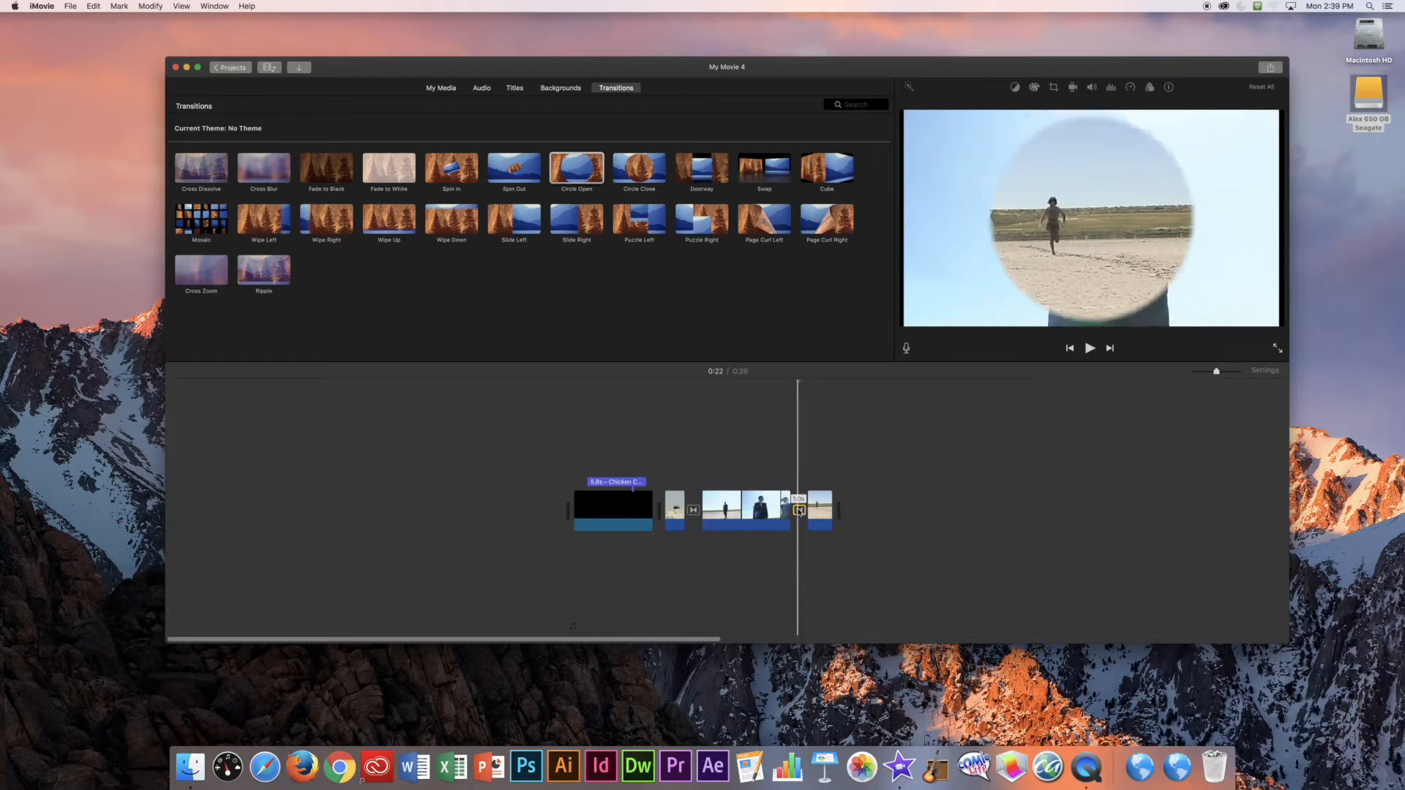
double_click(801, 512)
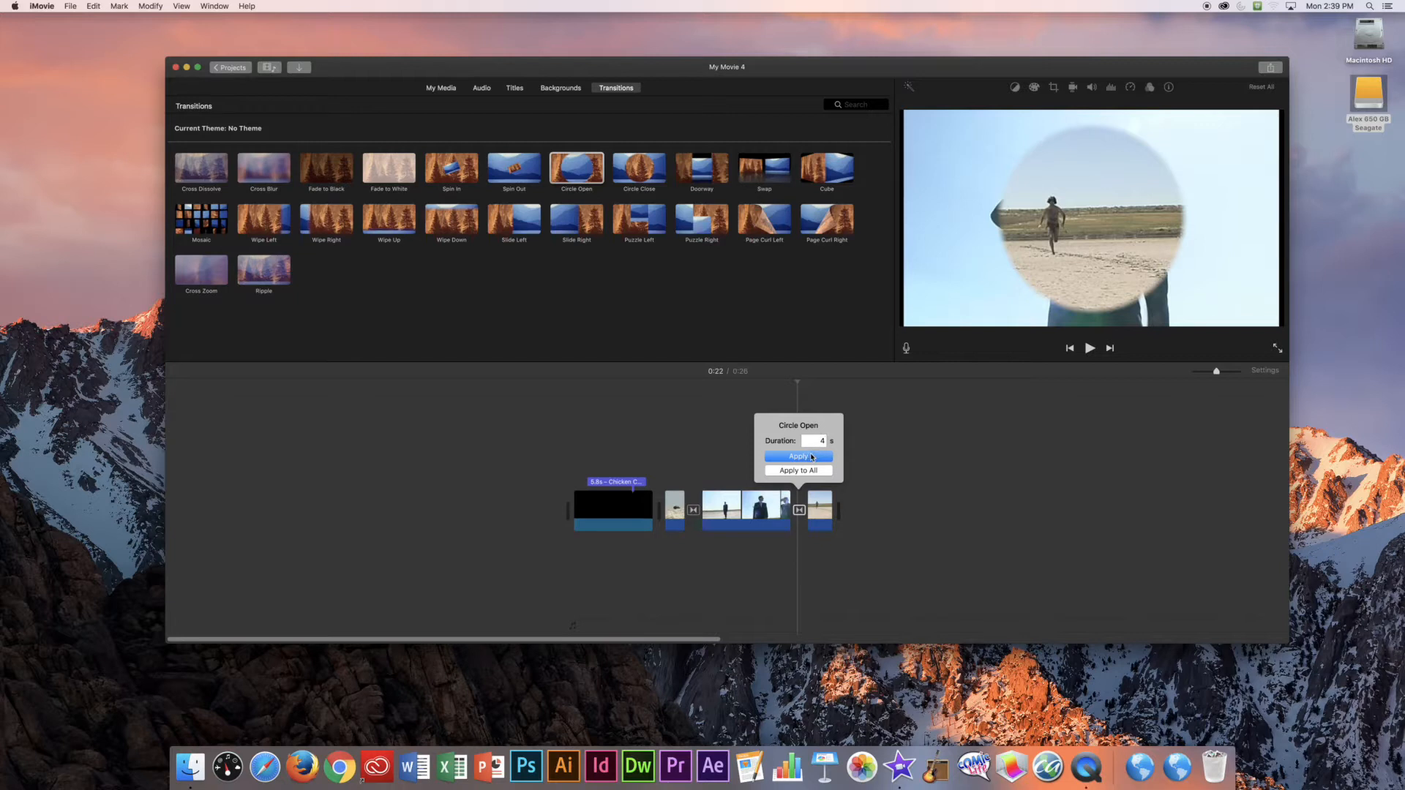
click(808, 456)
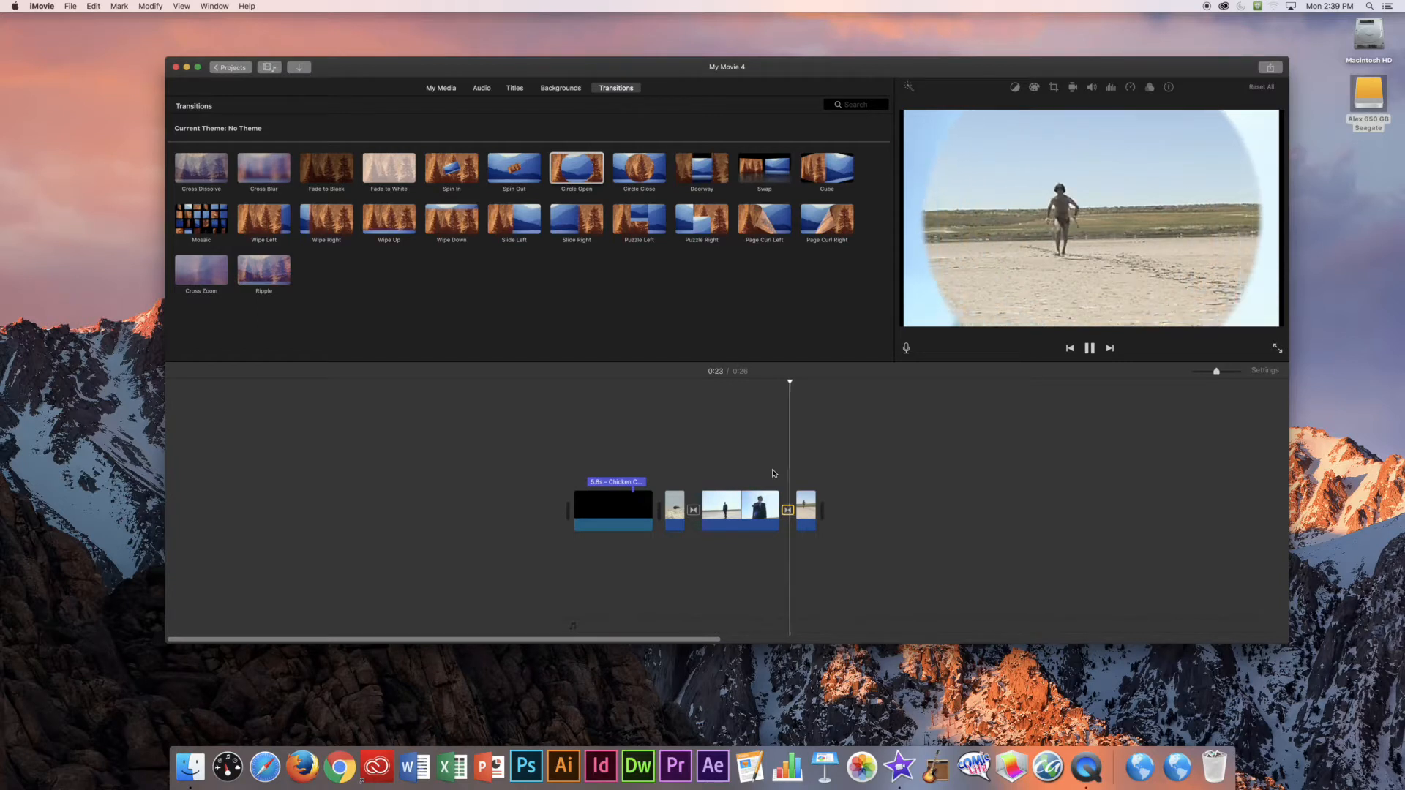
key(space)
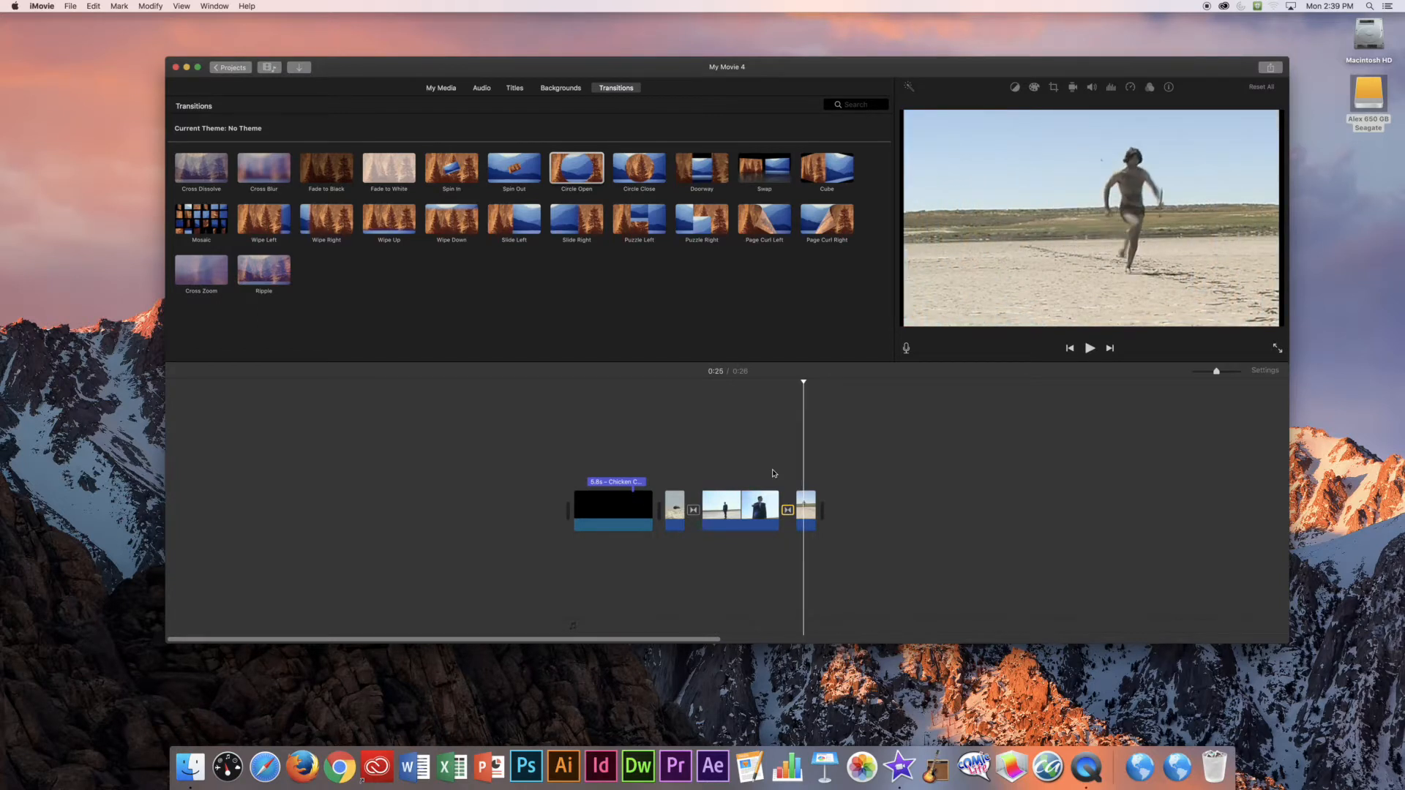
Step: Preview Page Curl Left and other transitions, and look over the available backgrounds, titles, sound effects and the Chicken_Chase_Alex media
mouse_move(764, 223)
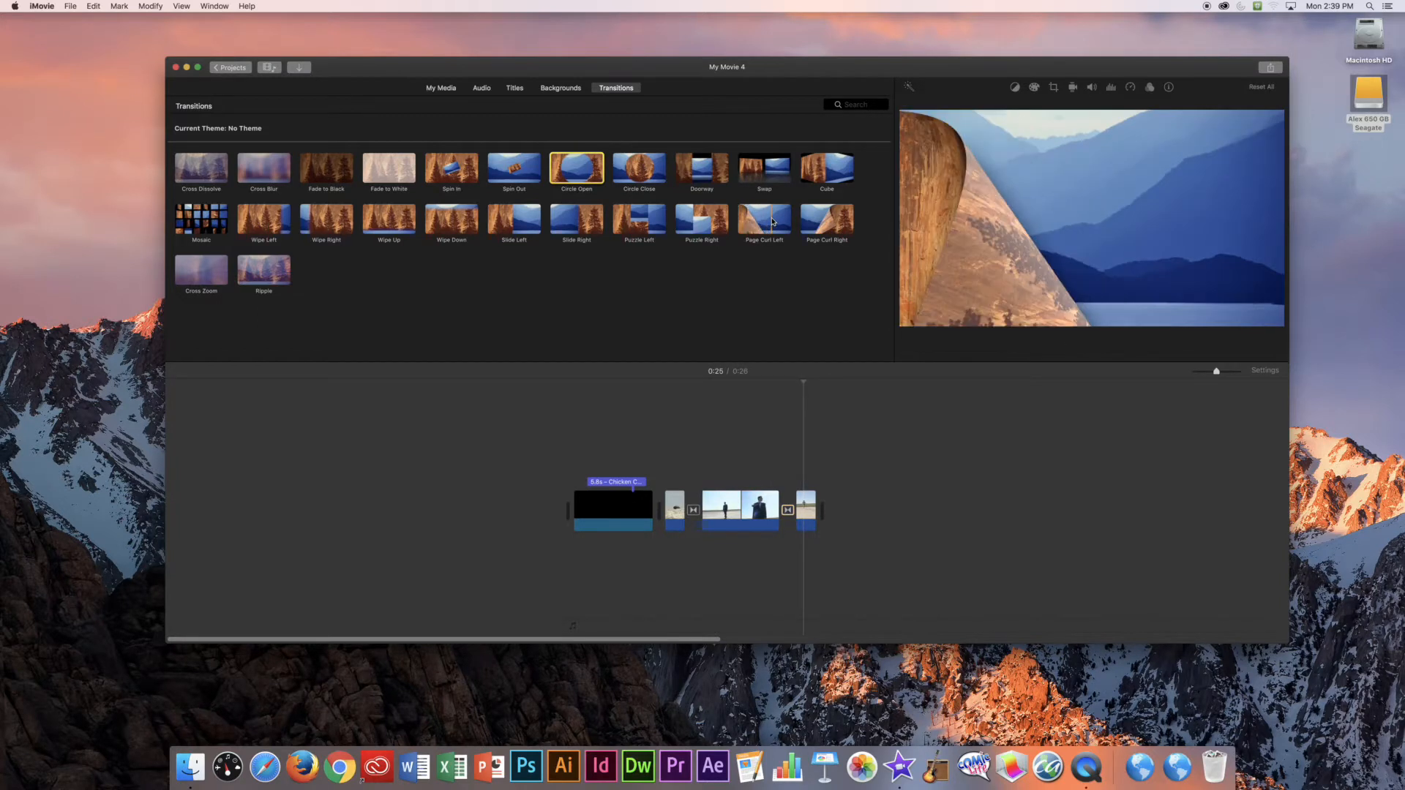
mouse_move(648, 223)
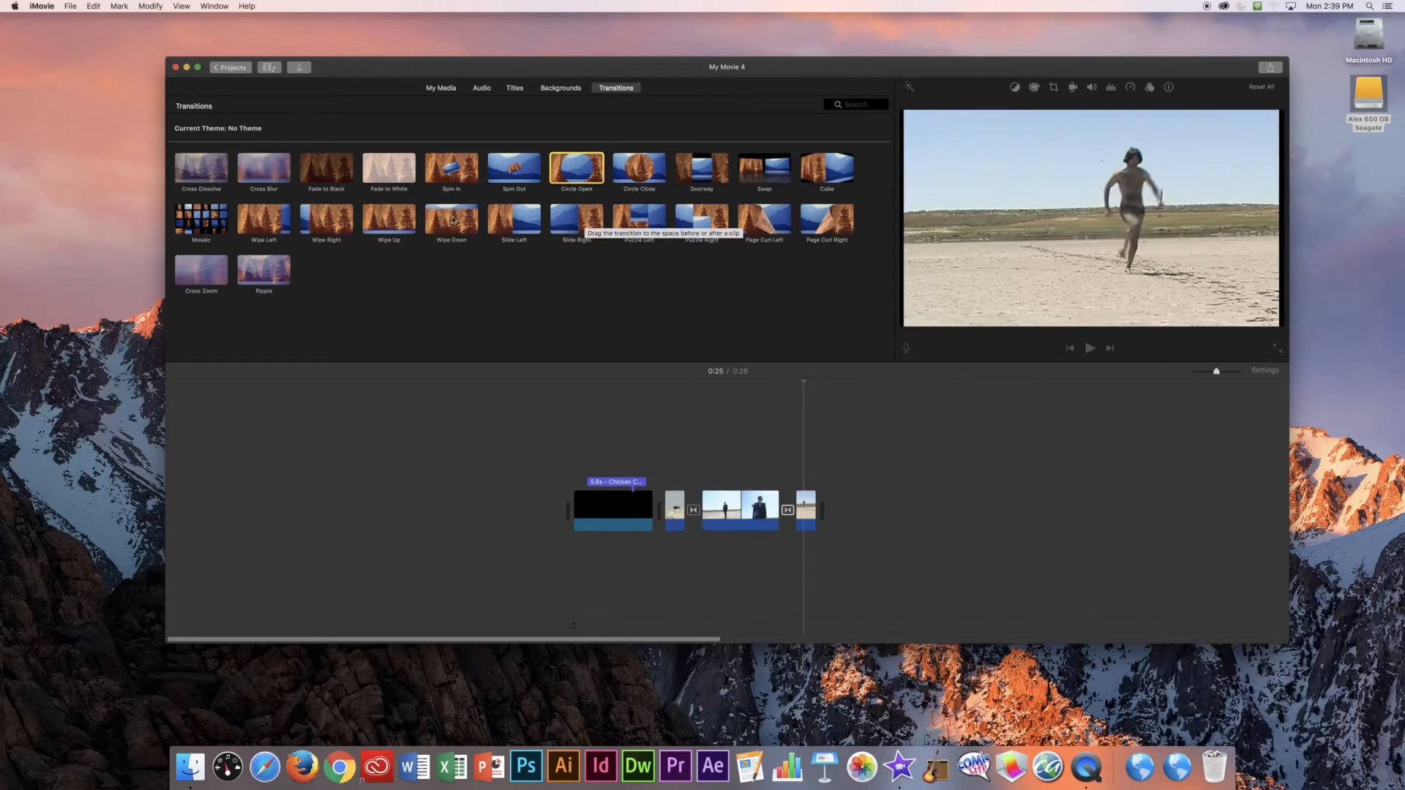
mouse_move(590, 170)
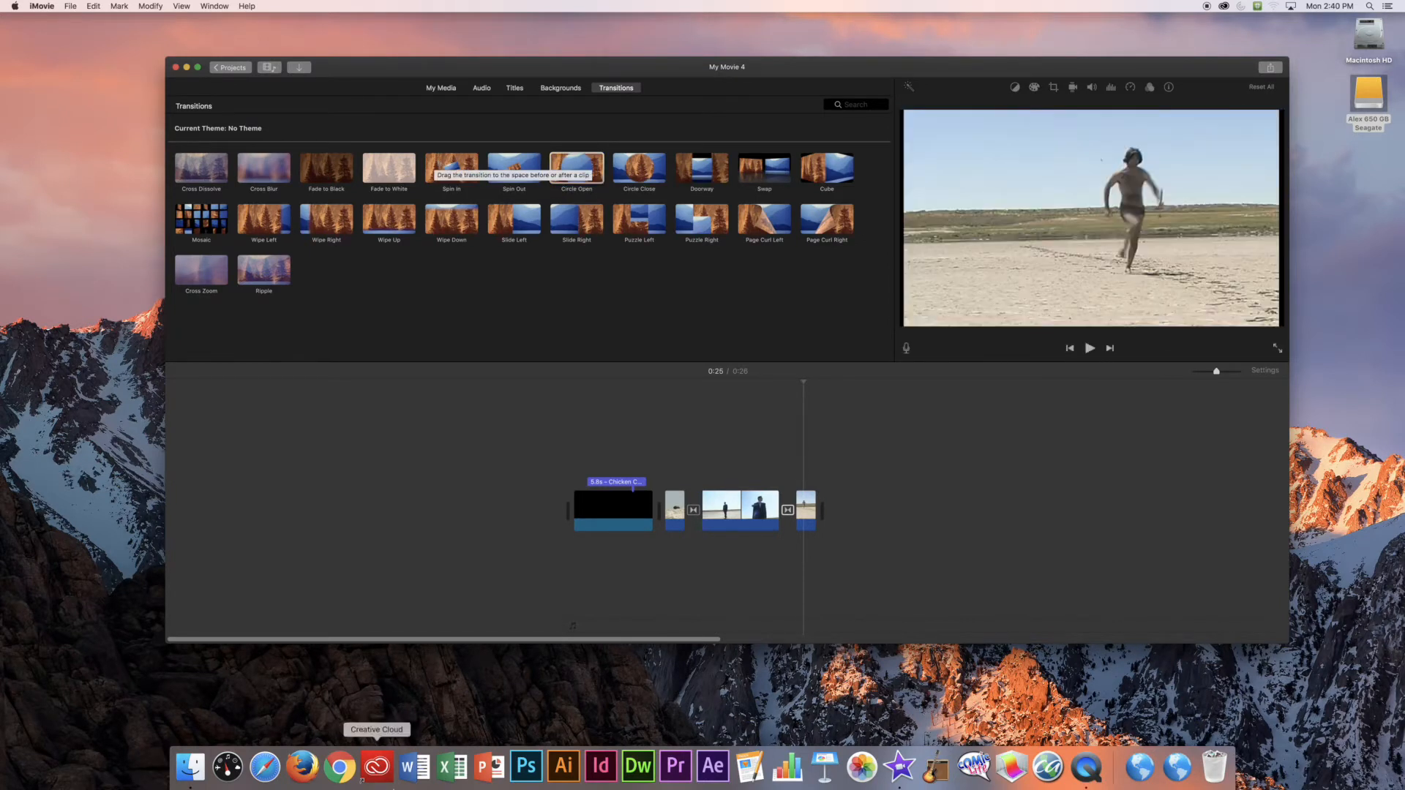
click(563, 89)
click(515, 89)
click(482, 88)
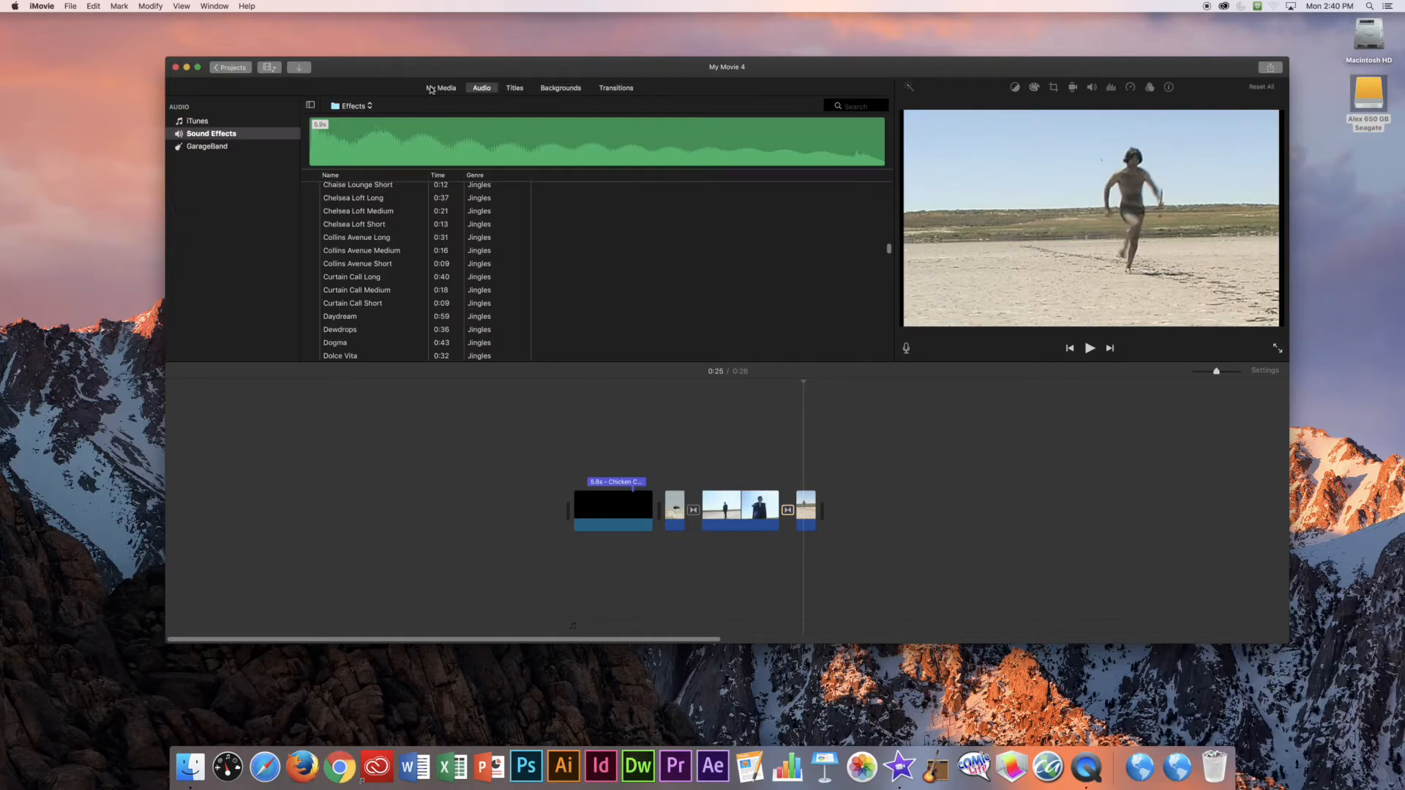
click(442, 88)
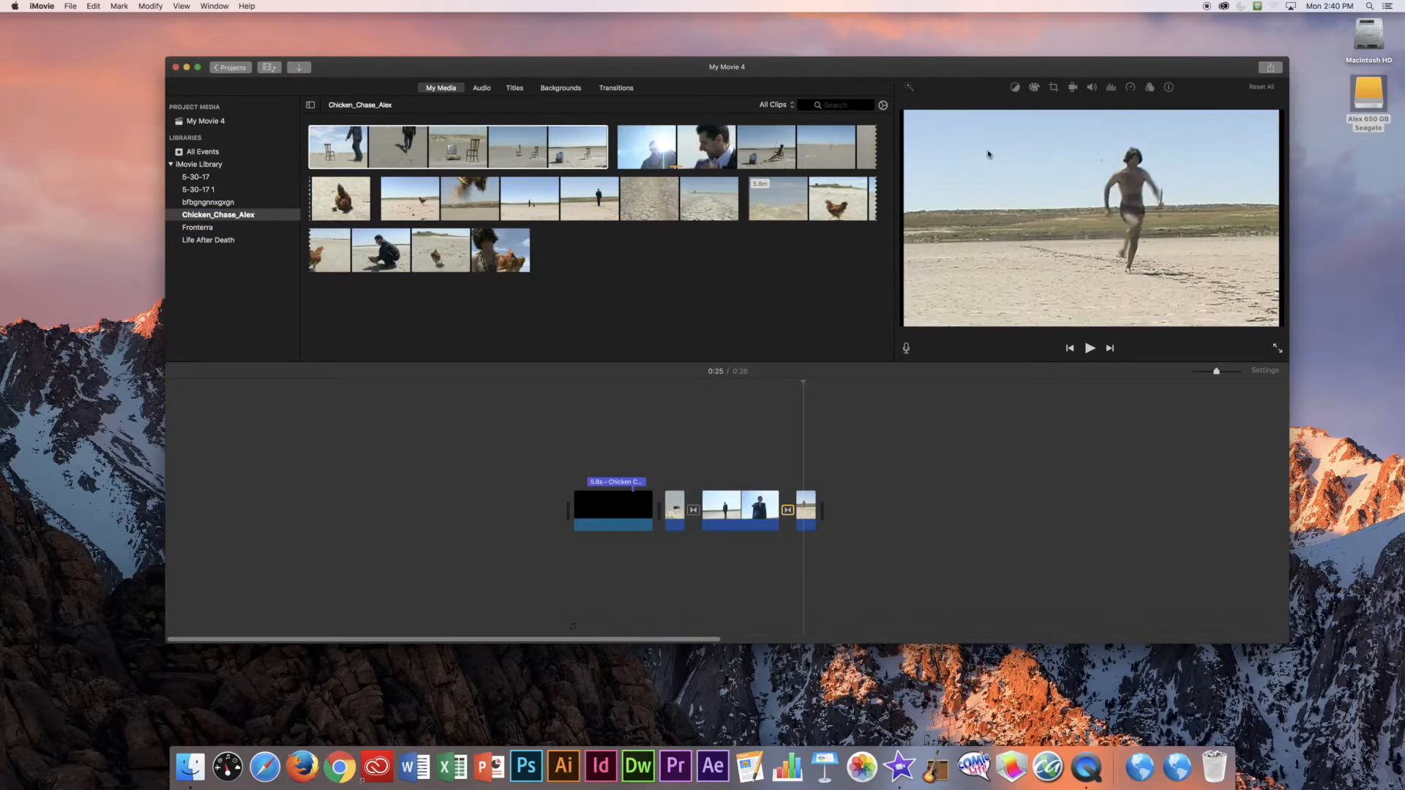
Step: Select the man-in-suit clip with the playhead at 0:15 and try White Balance by sampling a color from the frame
click(750, 512)
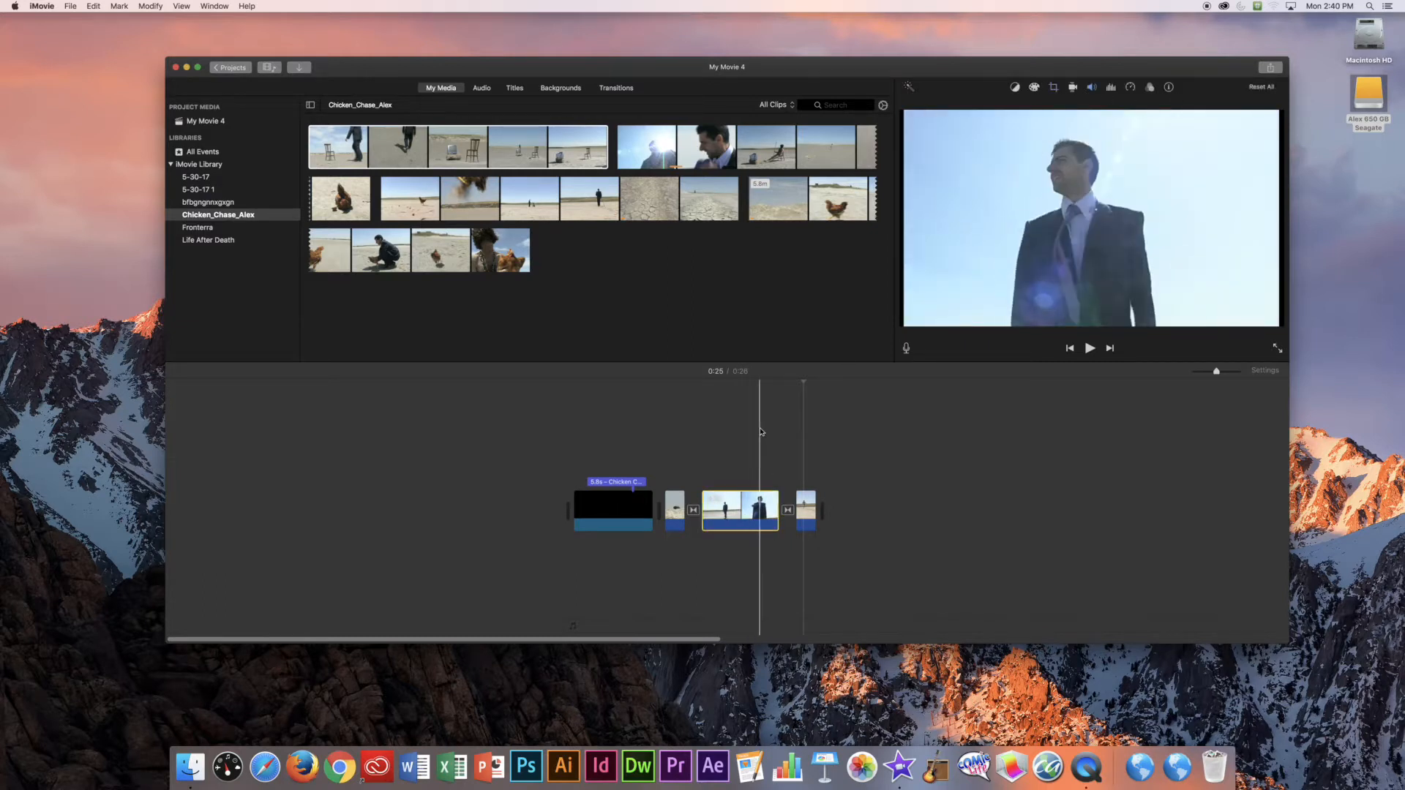
click(738, 384)
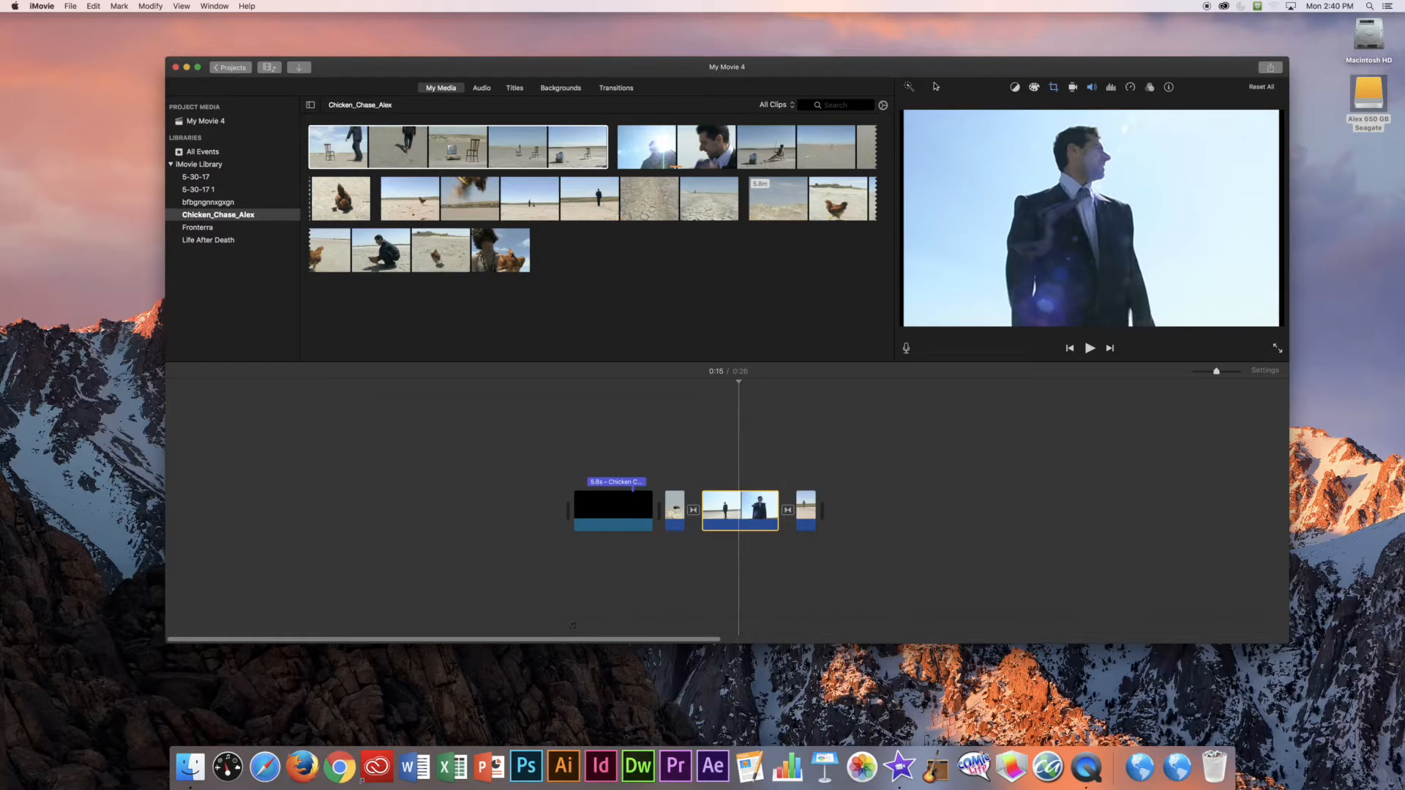
click(1014, 87)
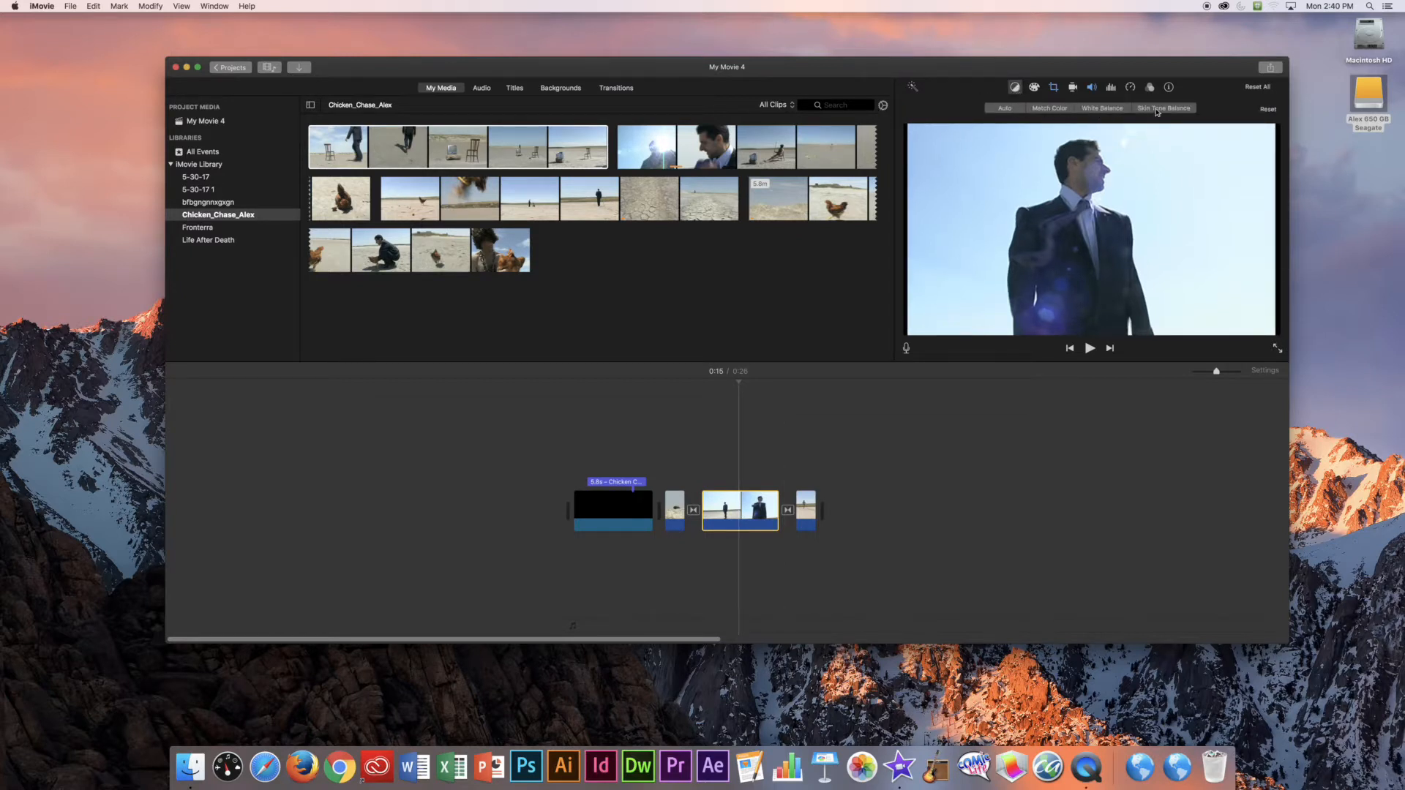
click(1101, 109)
click(1097, 142)
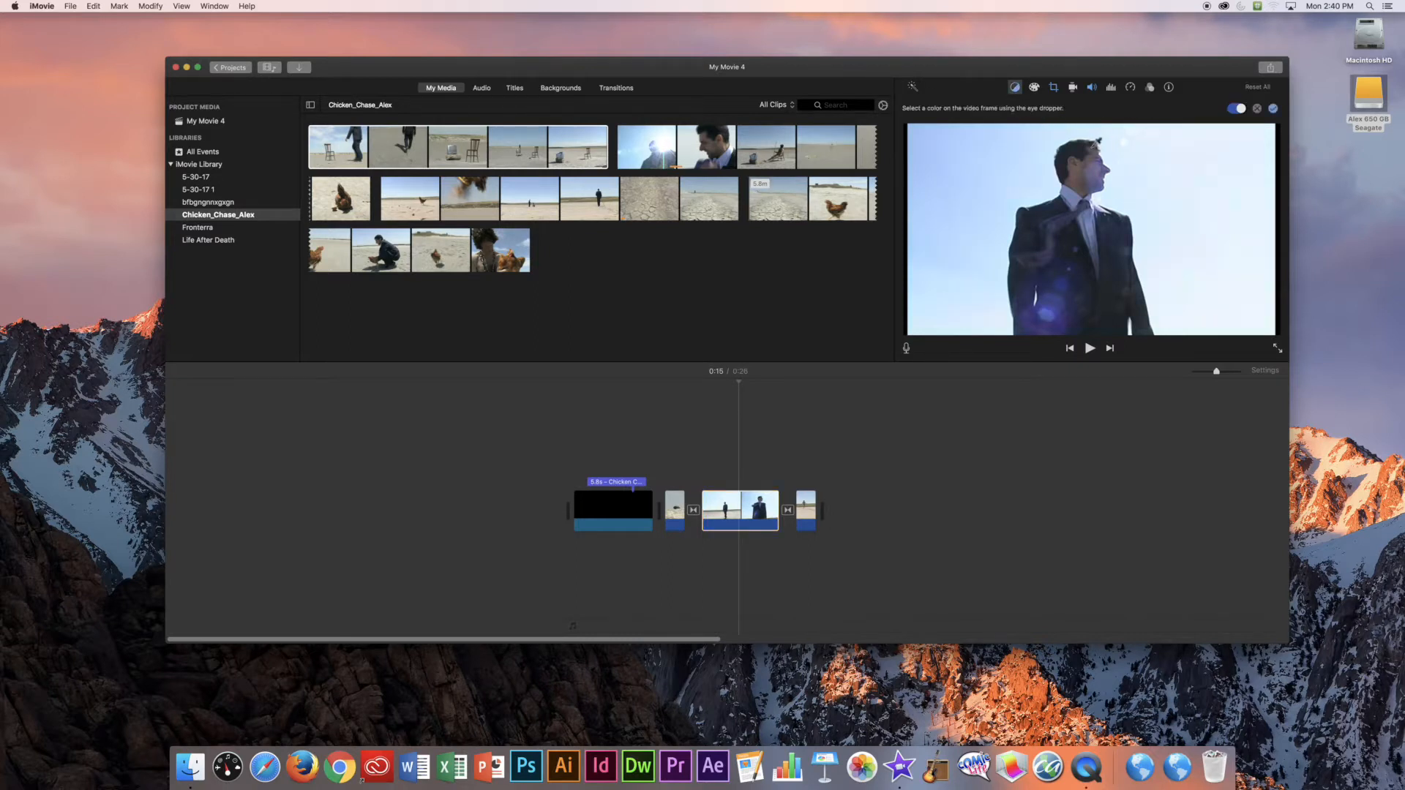
Step: Slightly adjust the man-in-suit clip's brightness, saturation and color temperature with color correction
click(1035, 87)
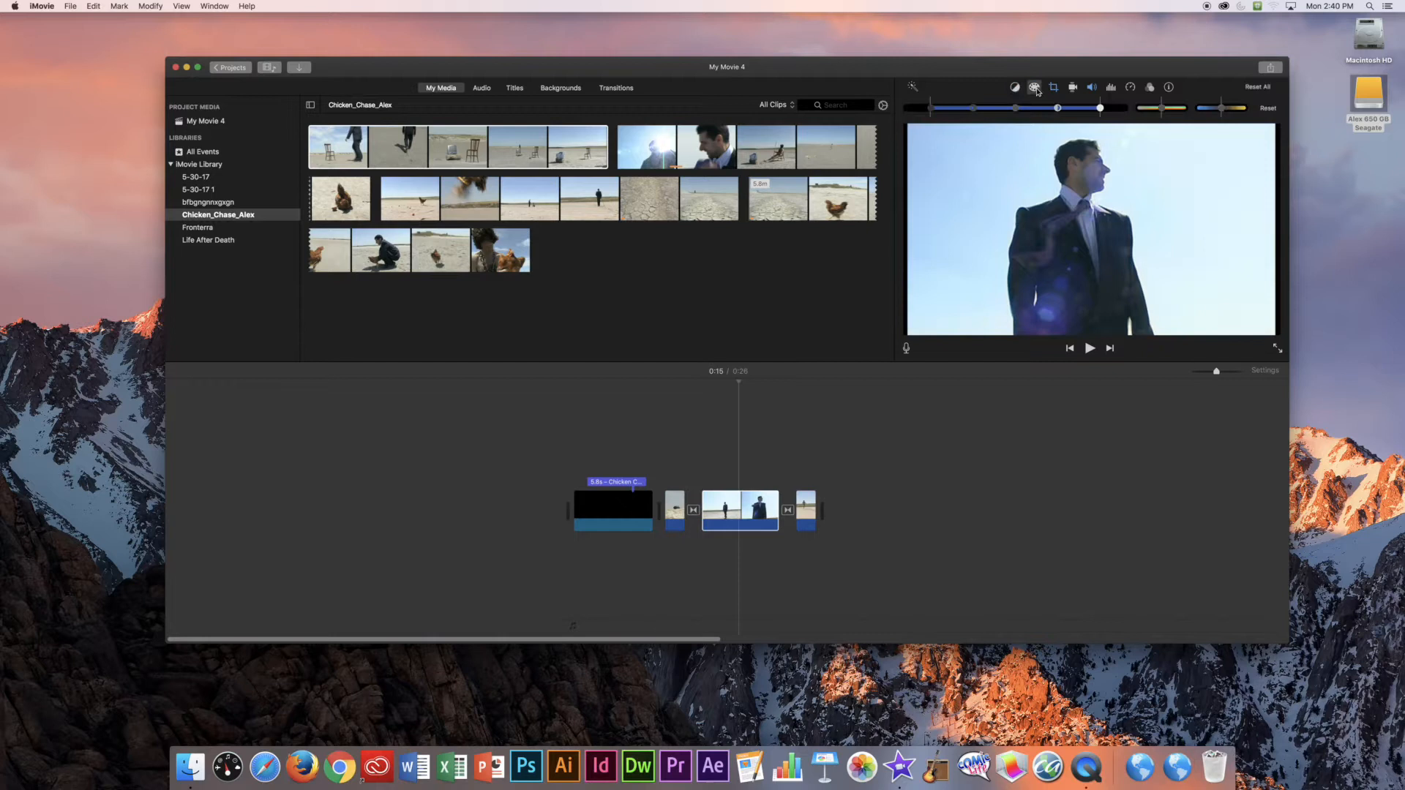
mouse_move(1017, 110)
mouse_down()
mouse_move(1001, 111)
mouse_move(1027, 110)
mouse_up()
drag(1164, 109, 1213, 111)
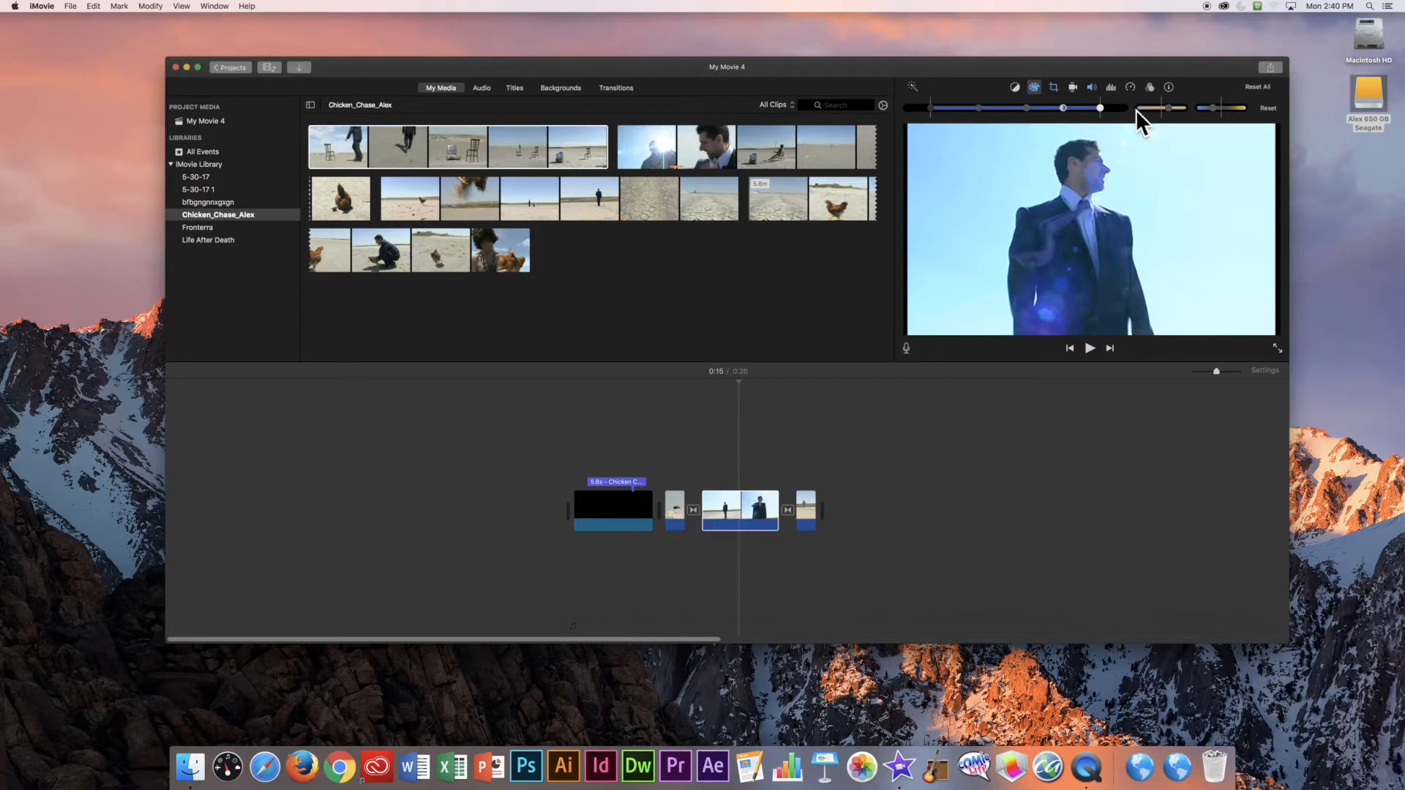
drag(1169, 110, 1221, 114)
Step: Crop the man-in-suit clip with Crop to Fill, tightening the frame around his head and chest
click(1053, 88)
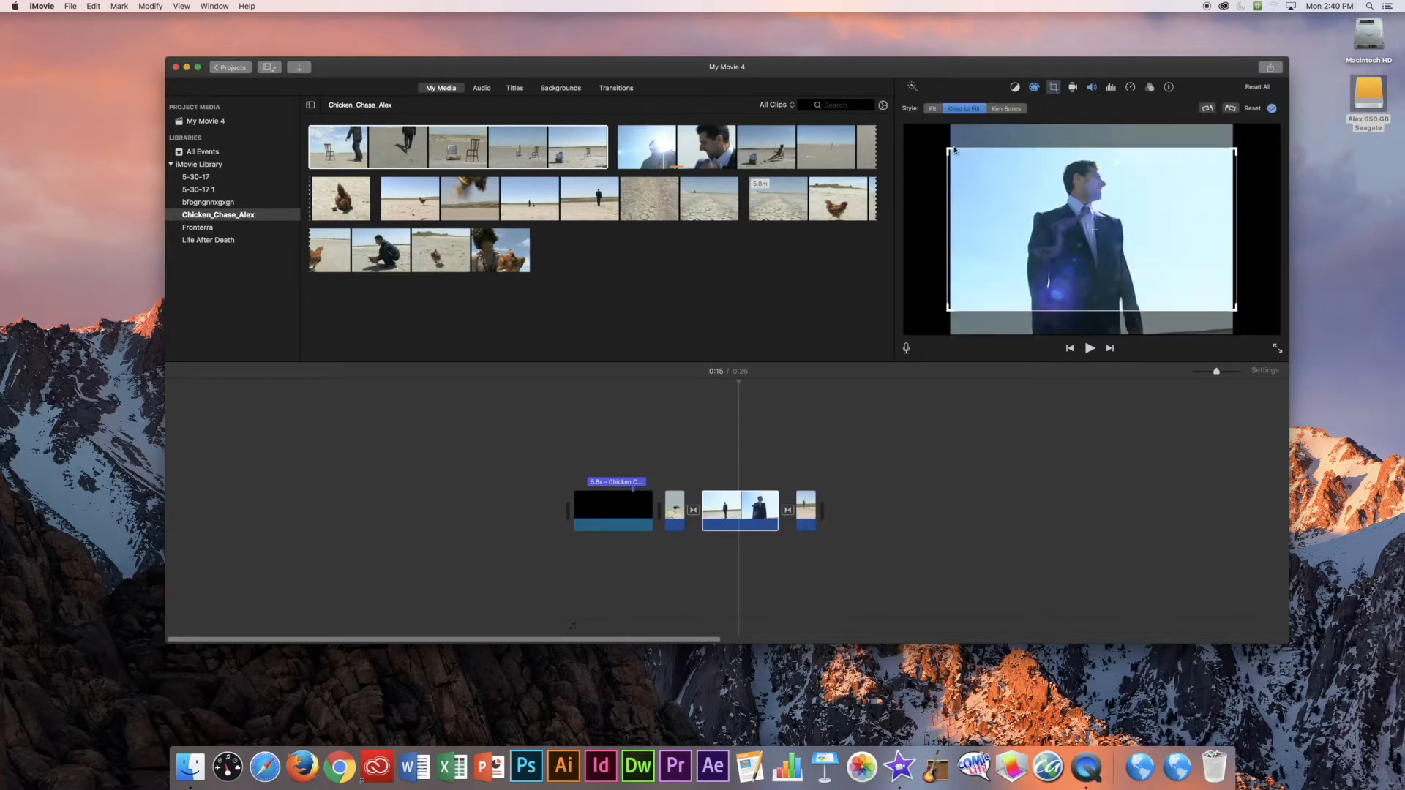
mouse_move(1020, 187)
mouse_down()
mouse_move(1056, 211)
mouse_move(1025, 179)
mouse_up()
drag(1241, 302, 1117, 221)
key(Return)
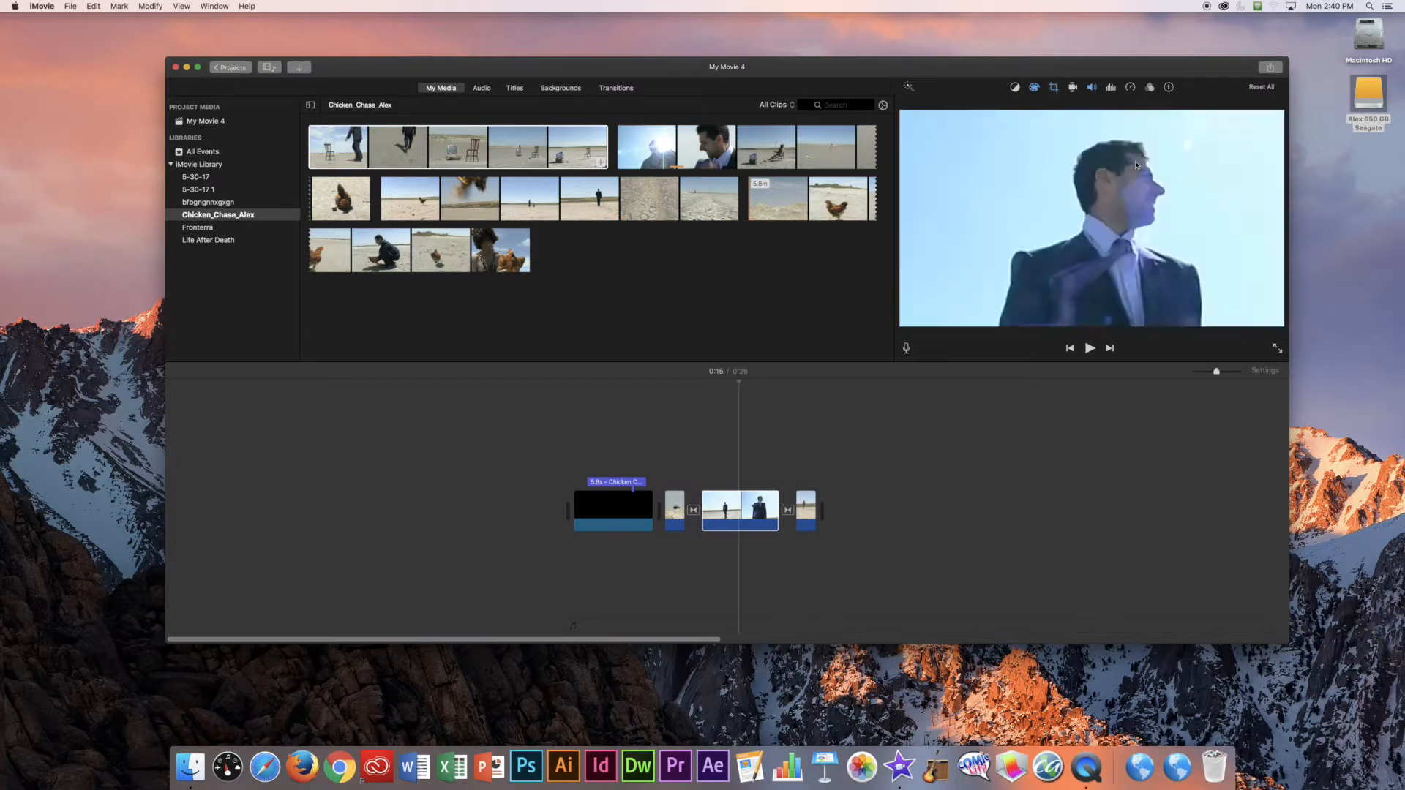
Step: Look over the man-in-suit clip's stabilization, volume, noise reduction, speed and clip filter options without applying a filter
click(1072, 89)
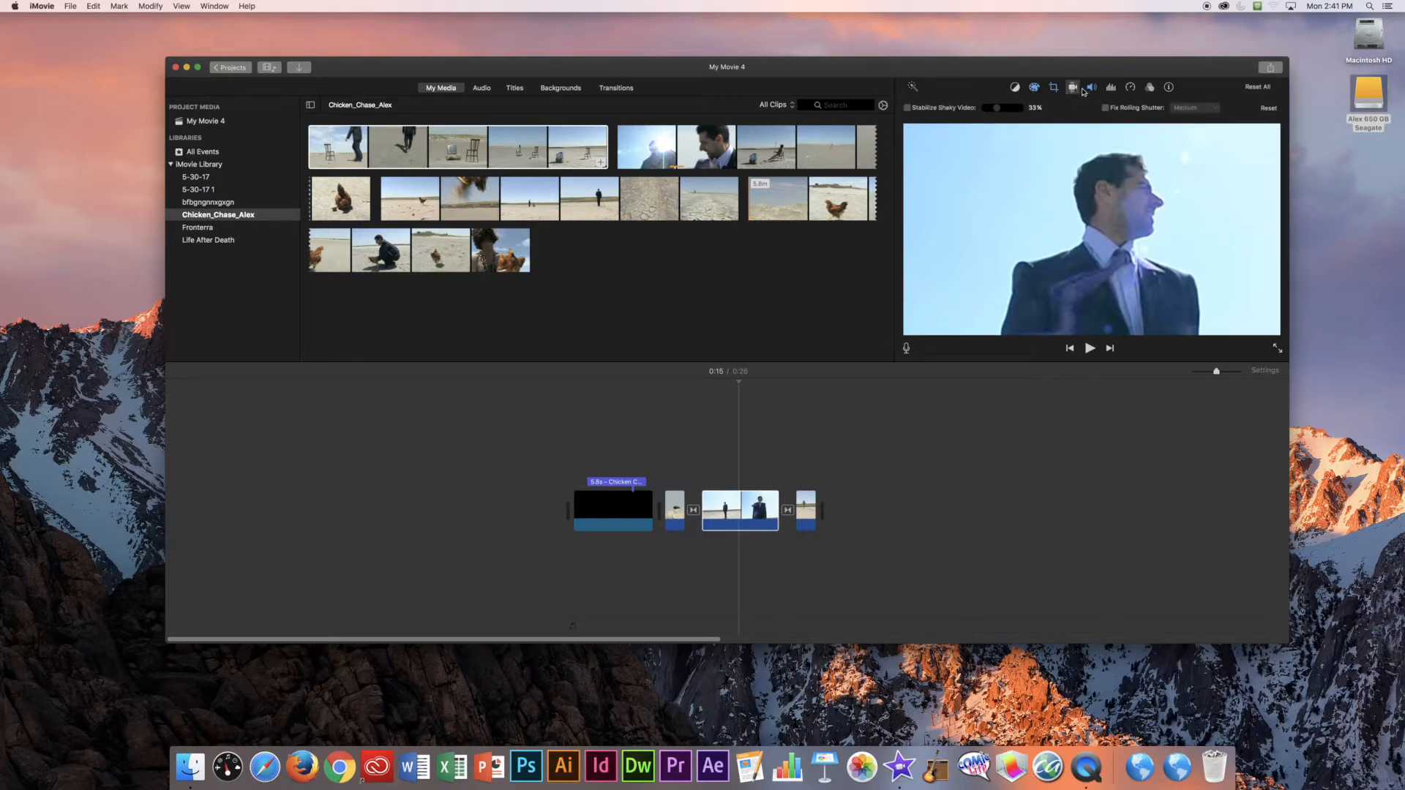
click(1092, 89)
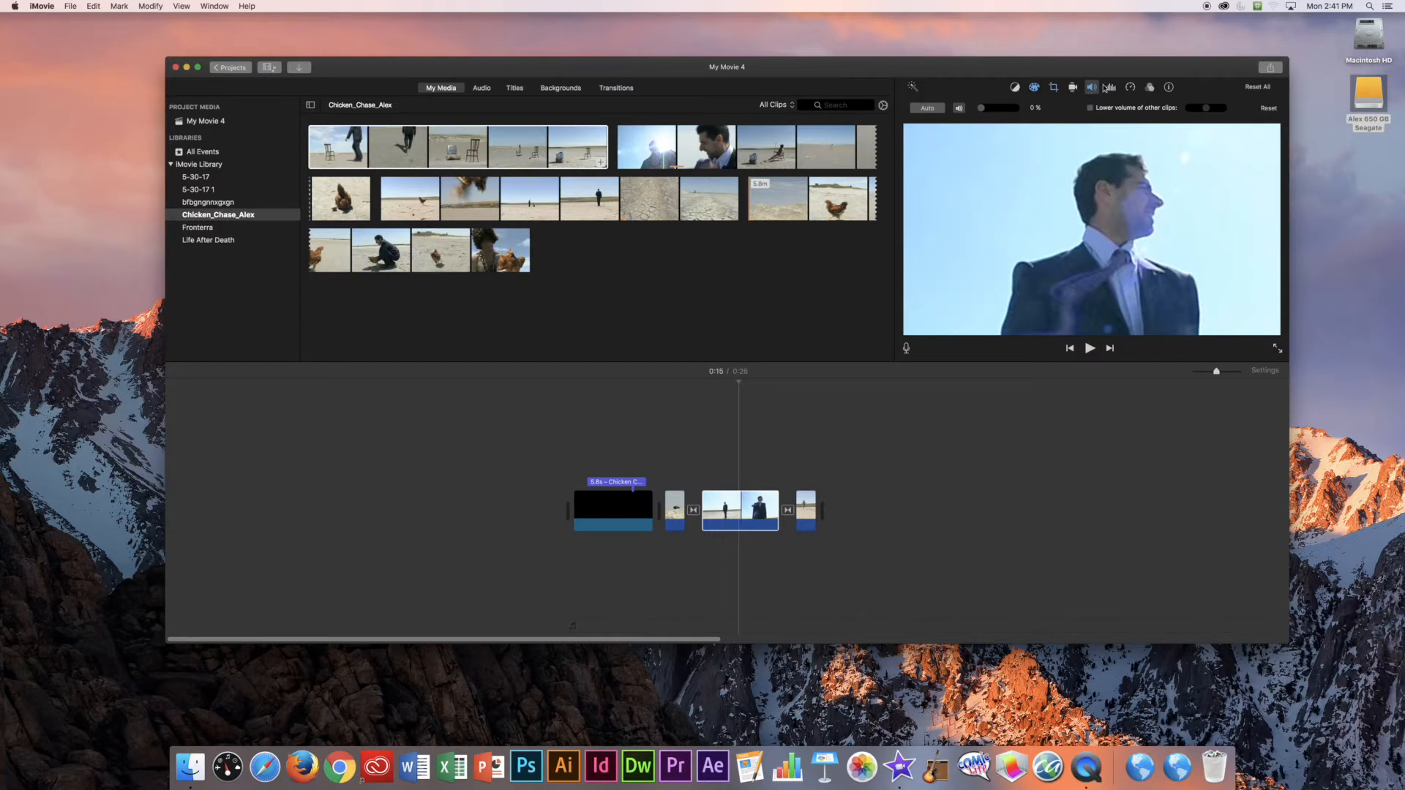
click(1111, 89)
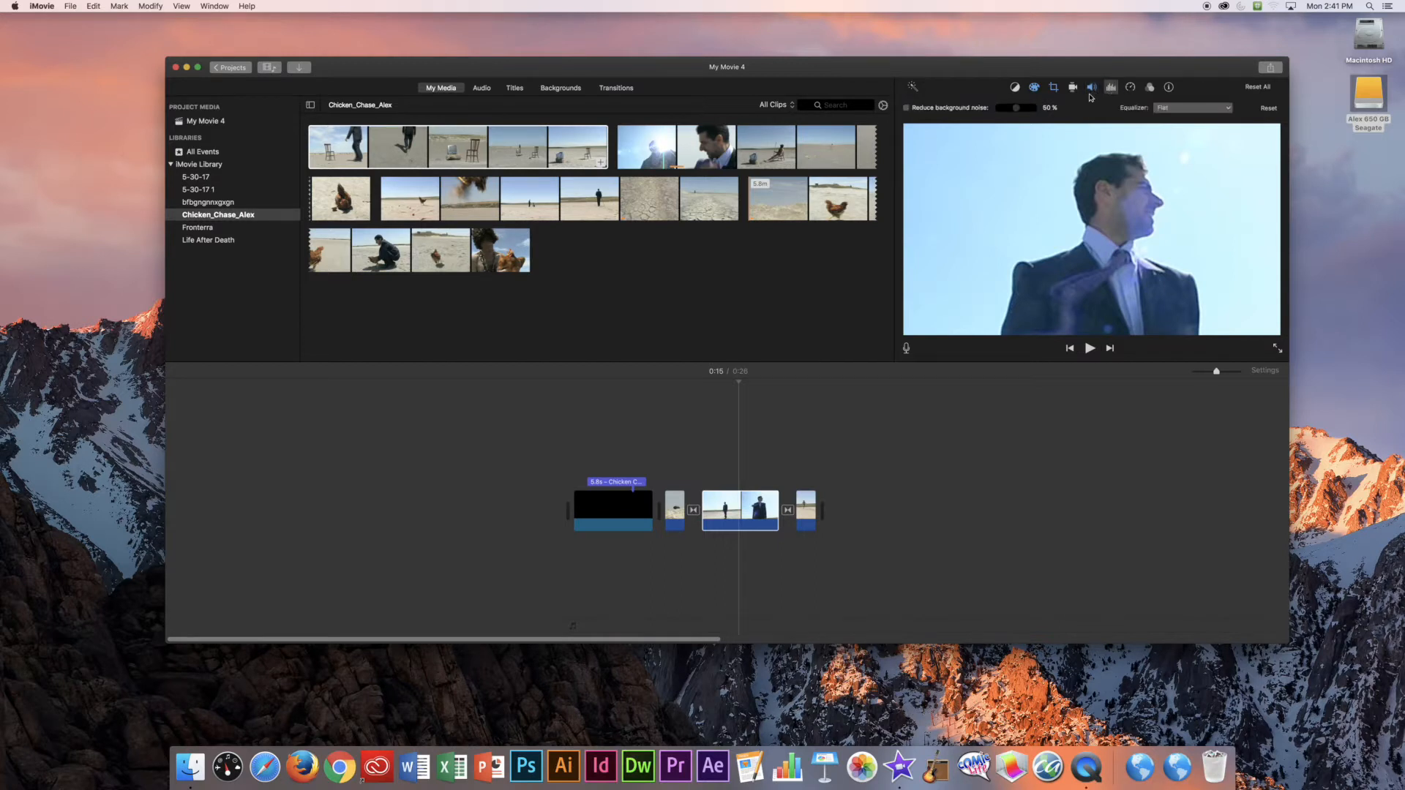
click(1130, 89)
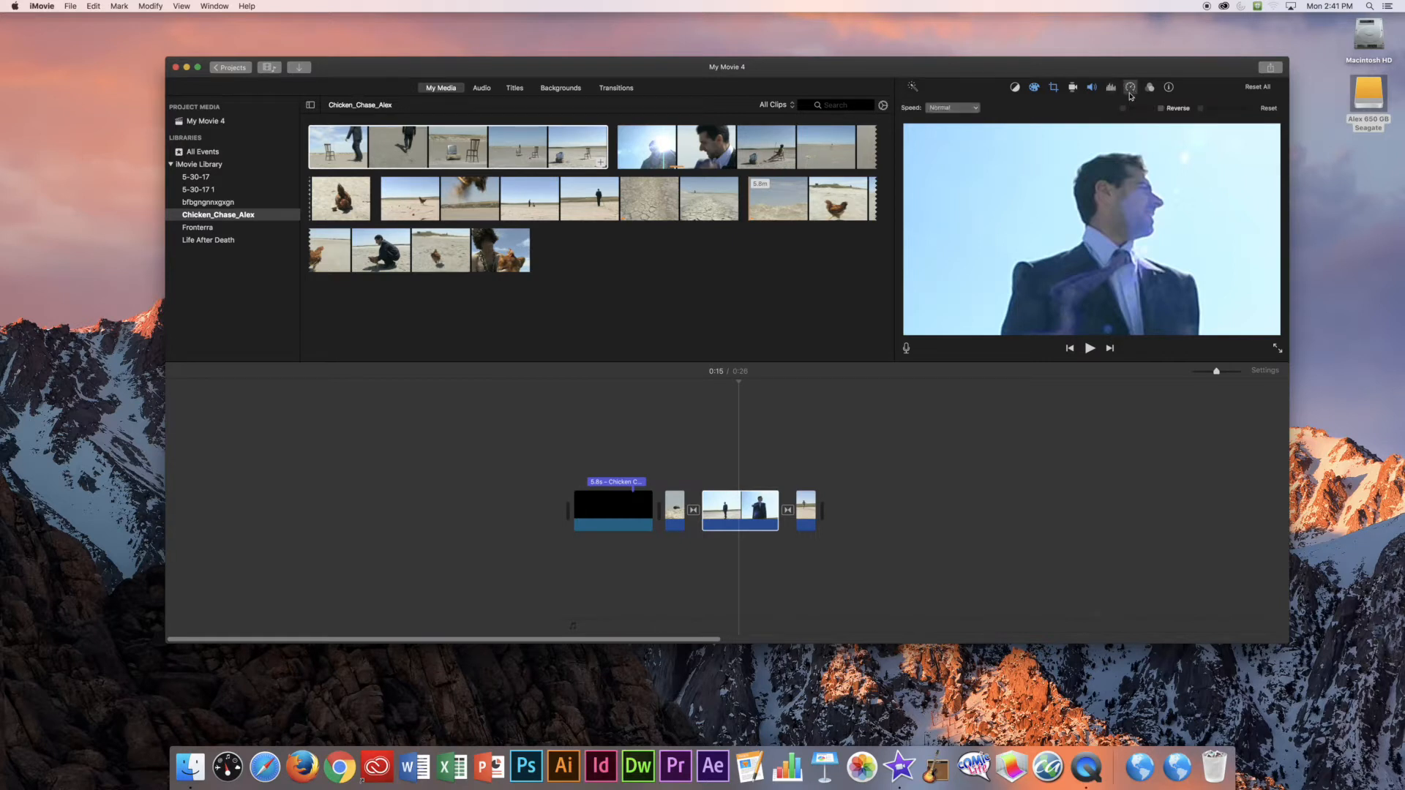
click(1150, 88)
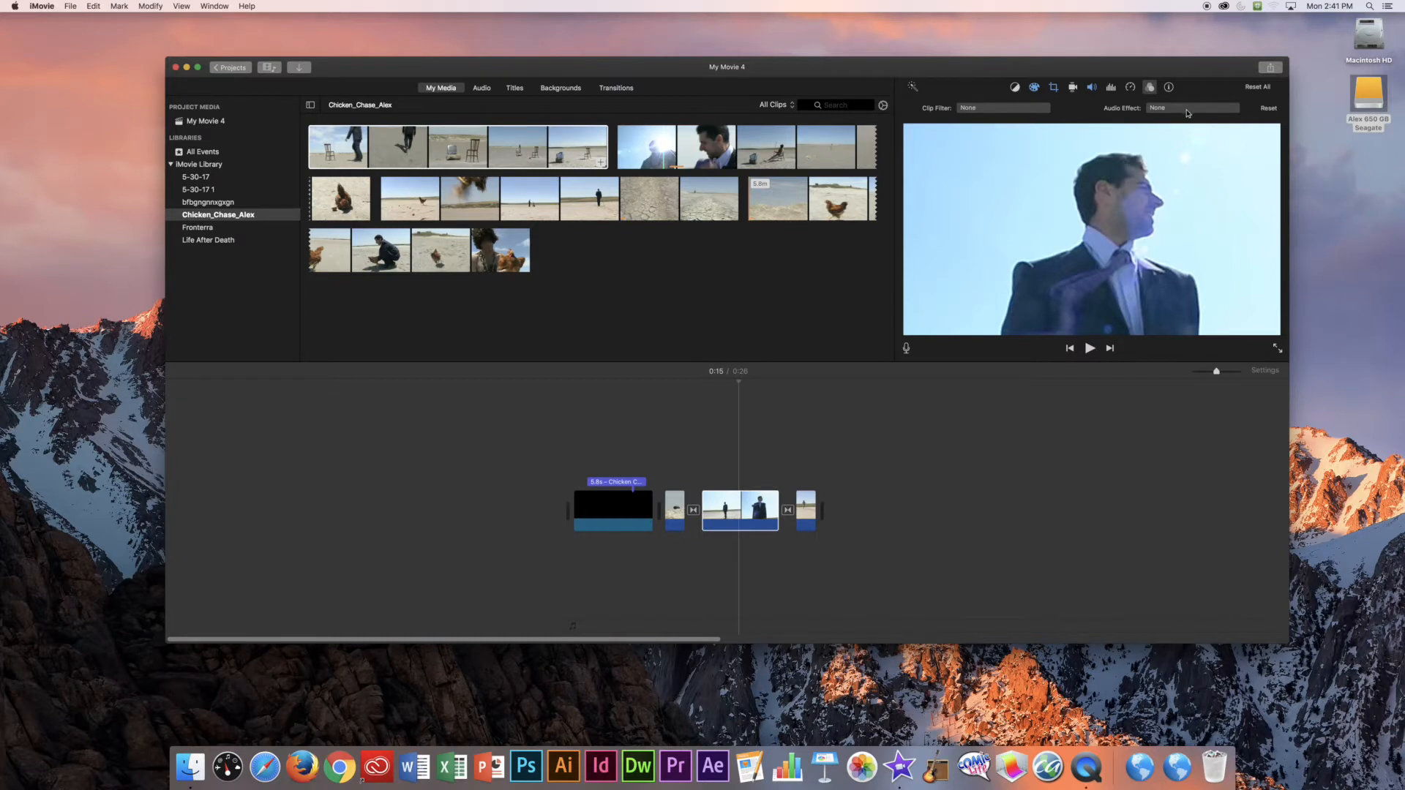
click(1039, 110)
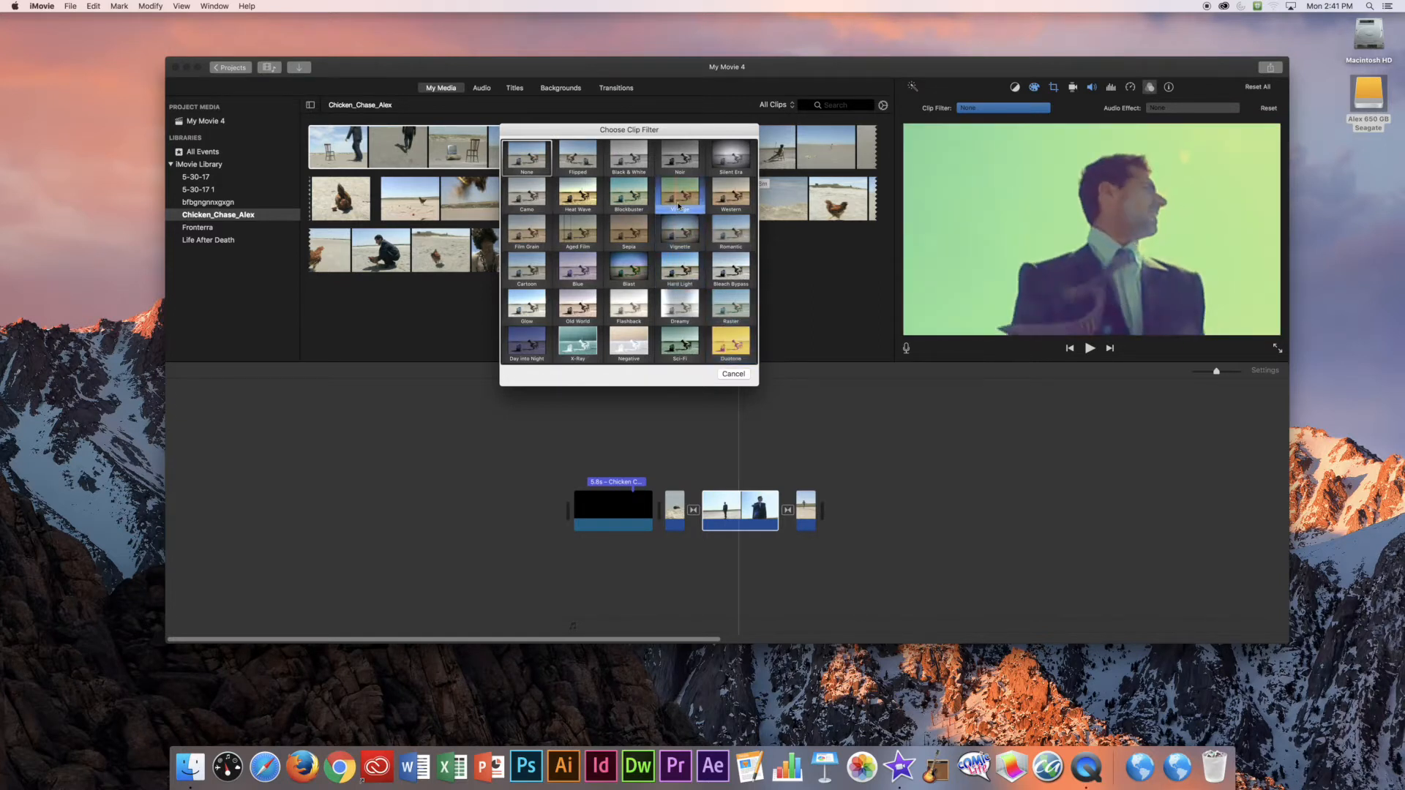
click(734, 375)
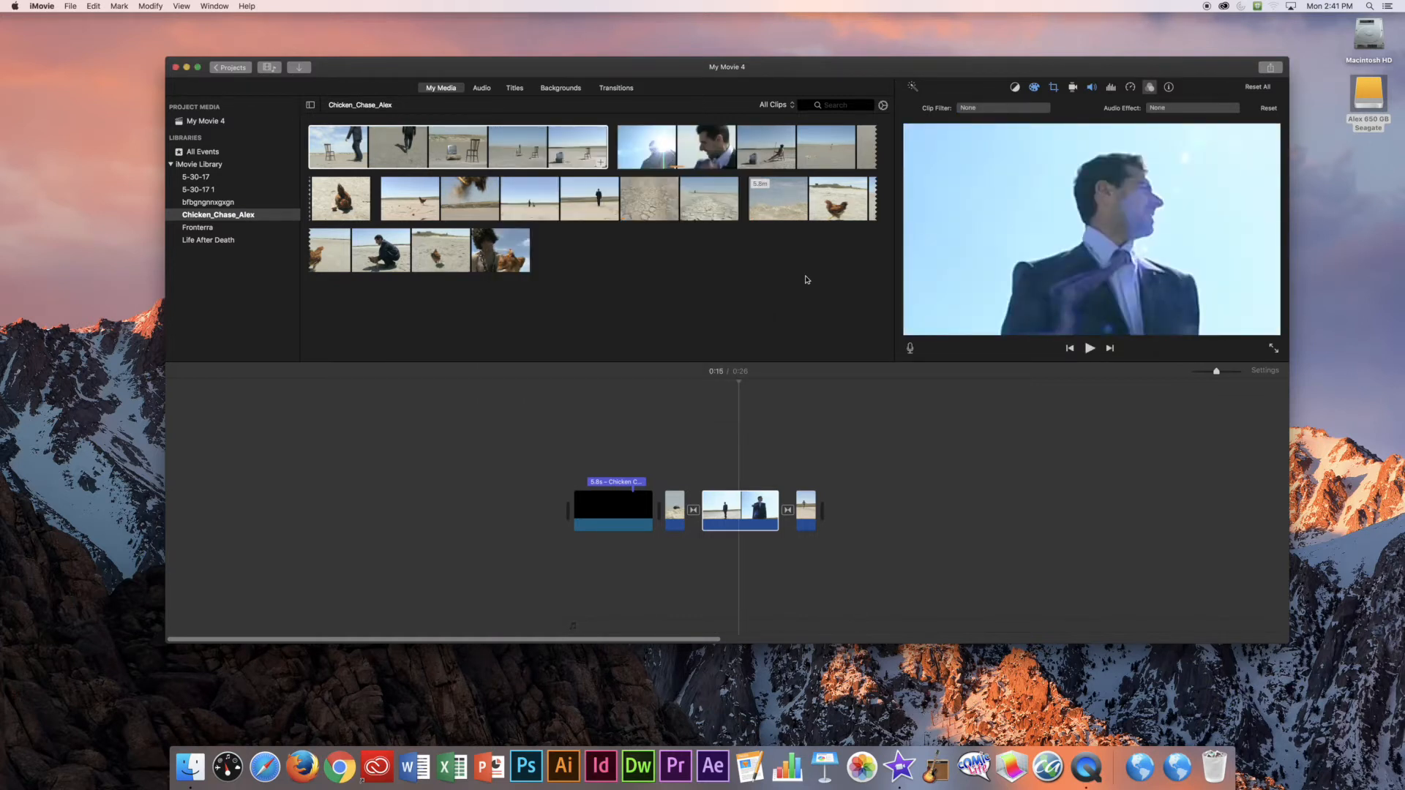
Step: Split the man-in-suit clip in the timeline at the 0:15 playhead position
right_click(743, 504)
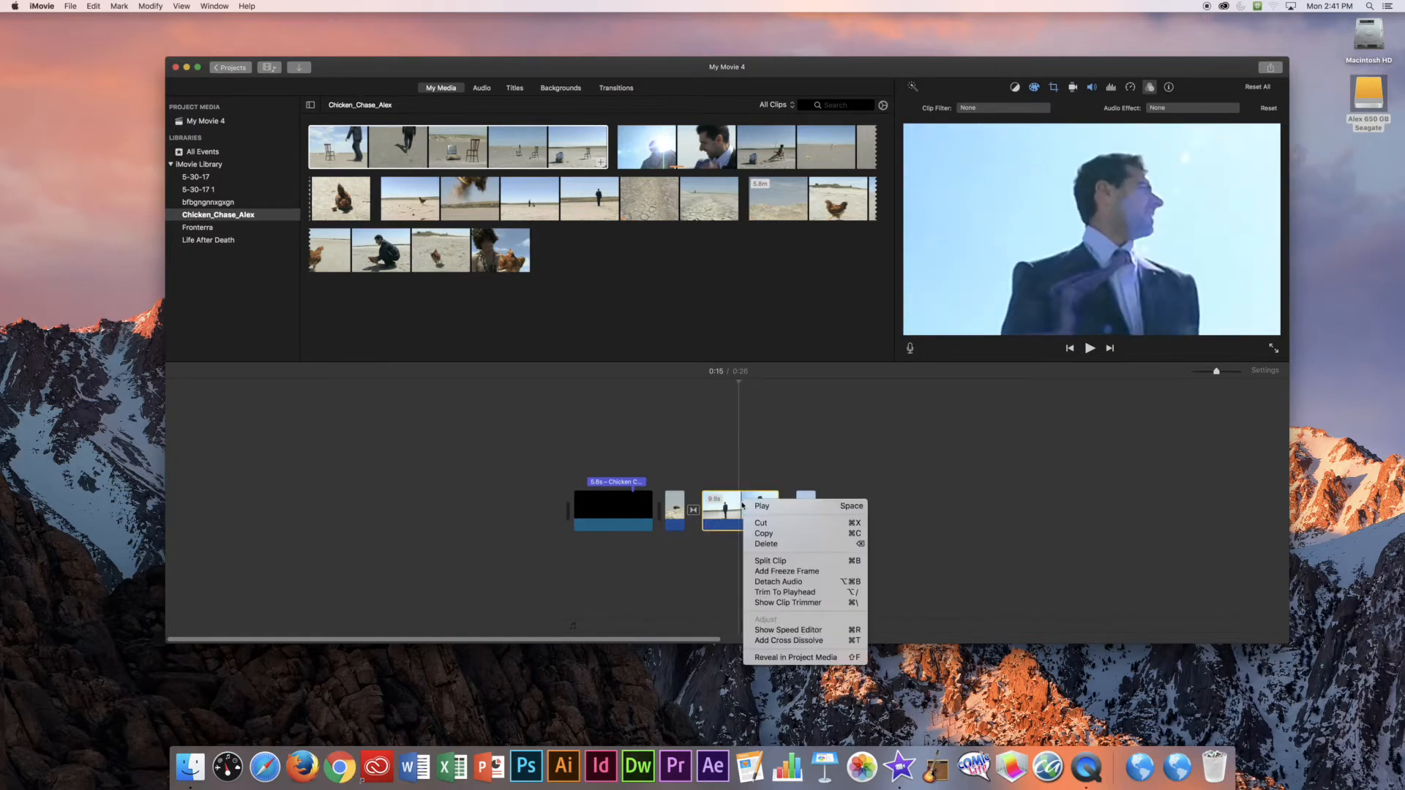
click(753, 404)
right_click(739, 507)
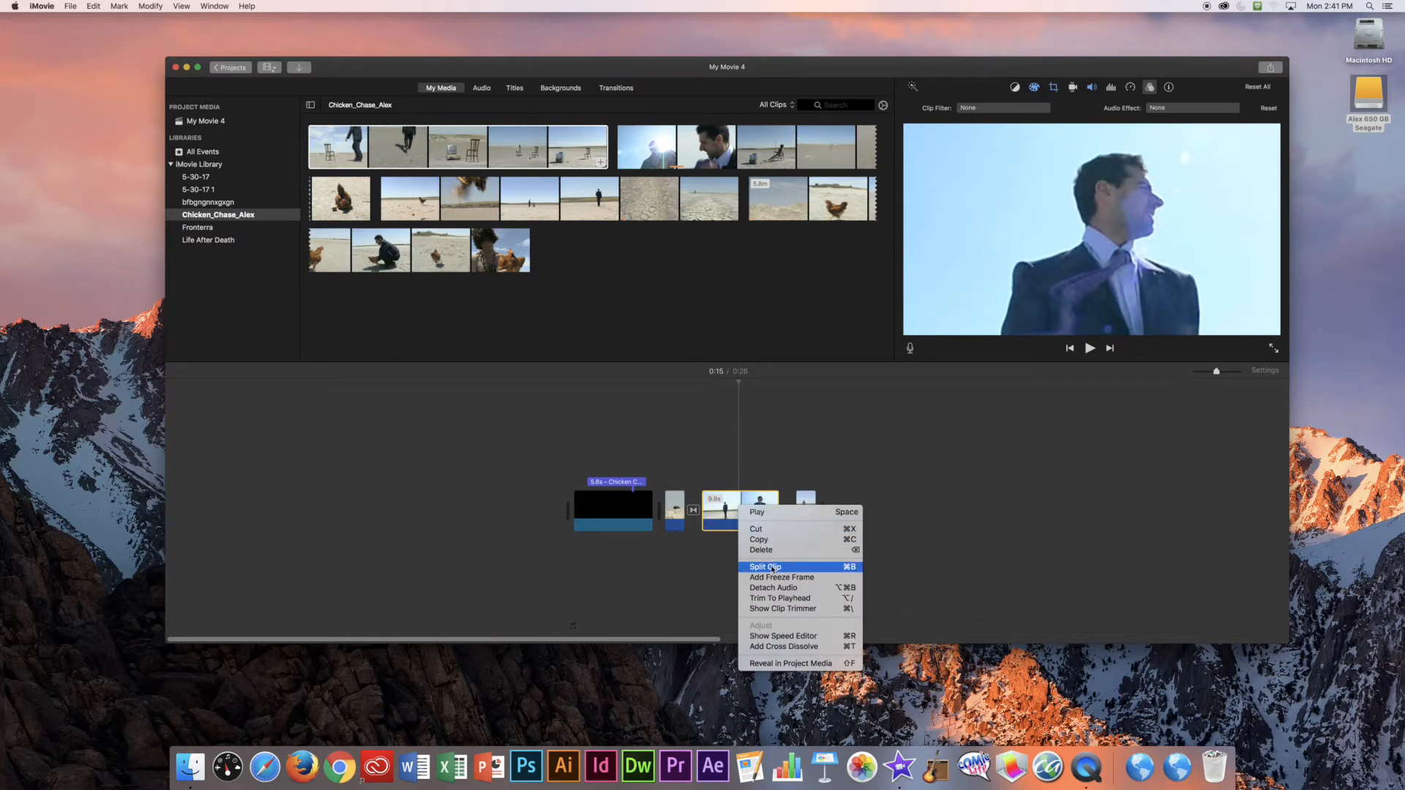
click(772, 570)
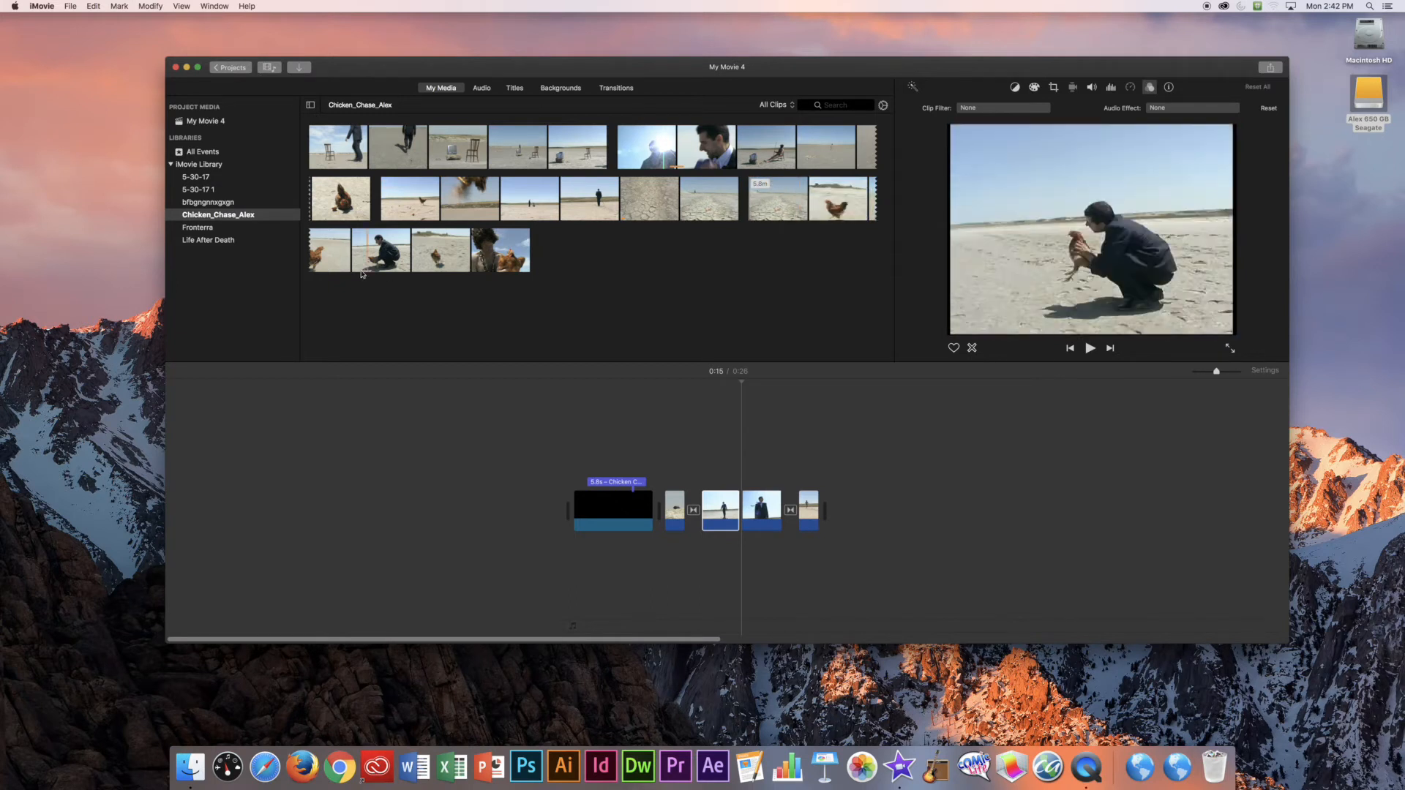
Step: Play the cracked-desert shot in the long Chicken_Chase_Alex source clip and mark a short range of it with an end point
click(676, 208)
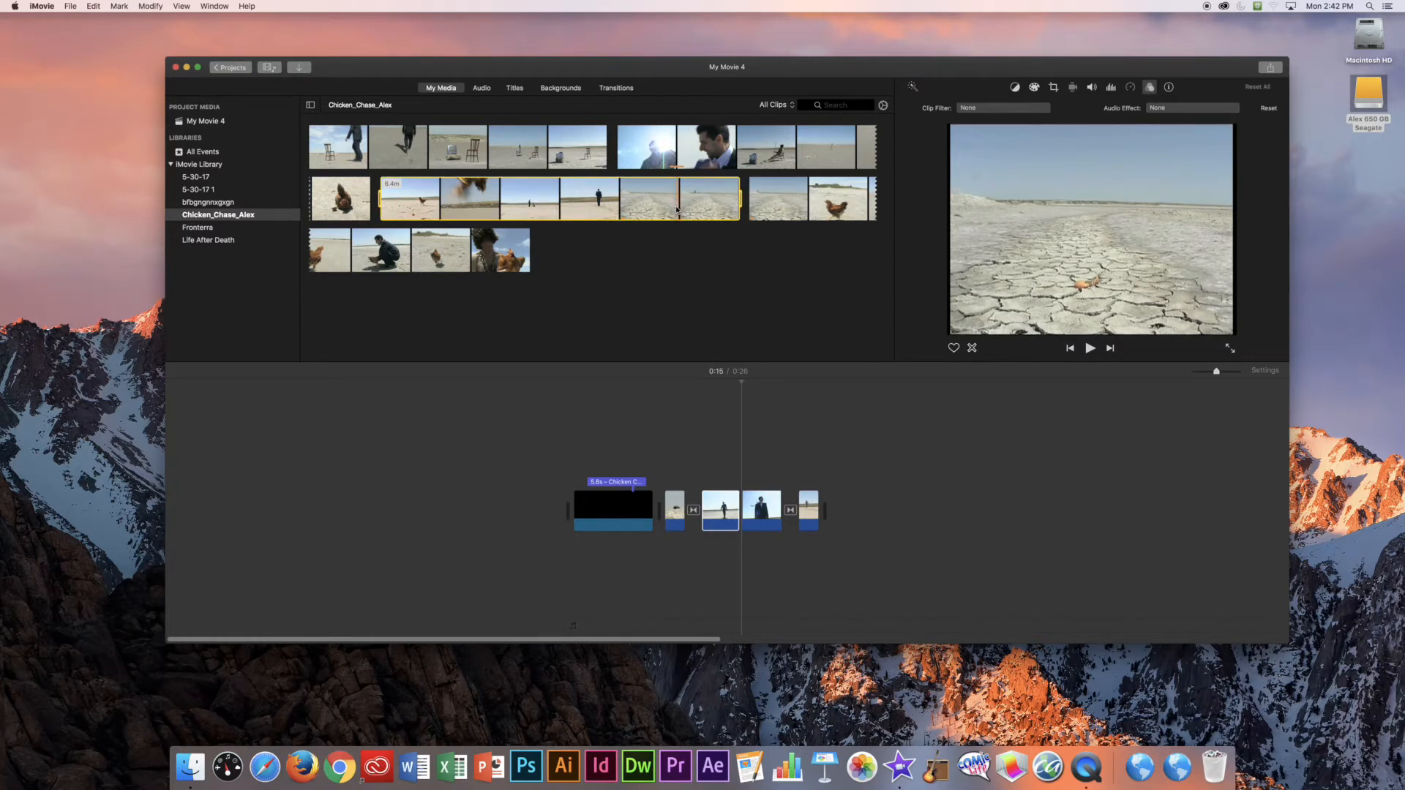
click(675, 210)
key(space)
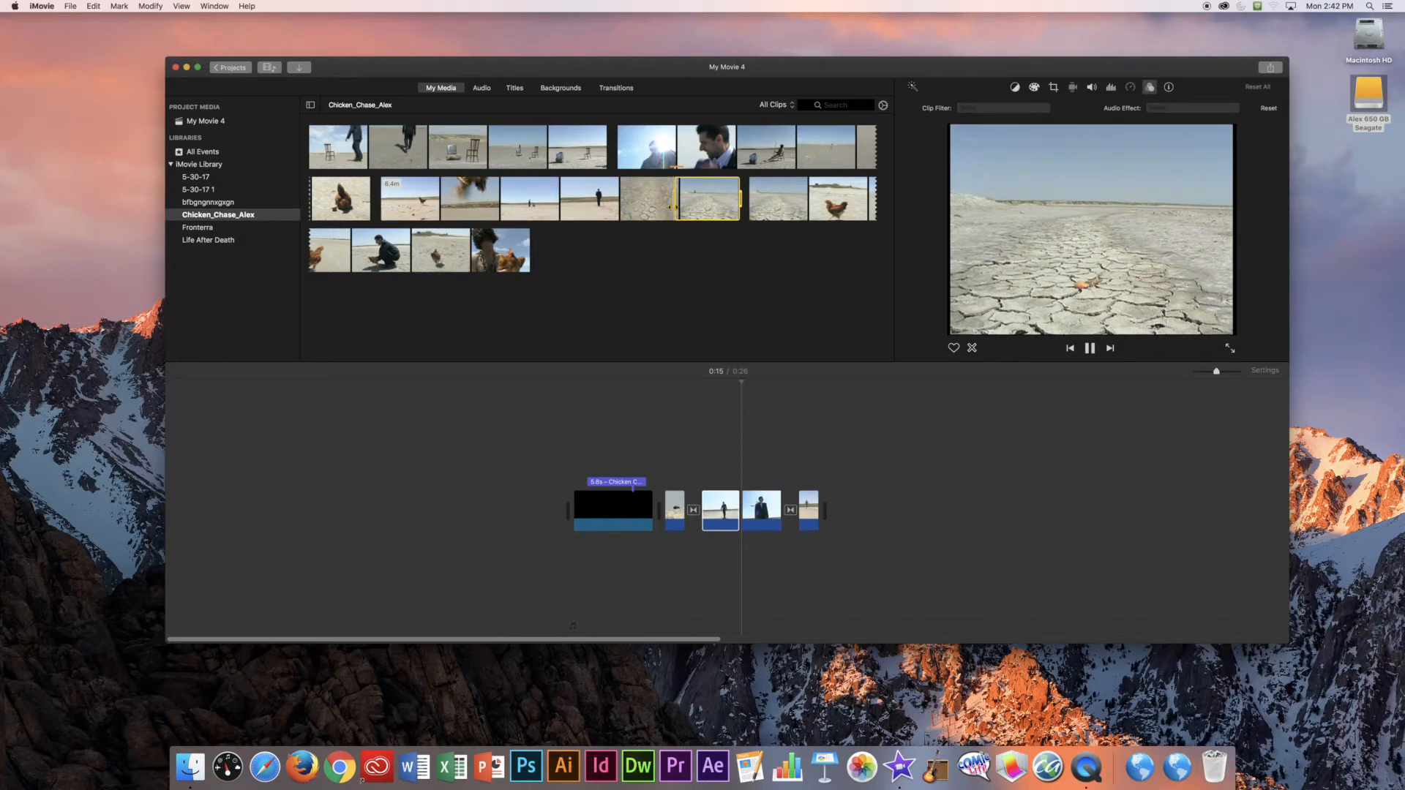
click(669, 207)
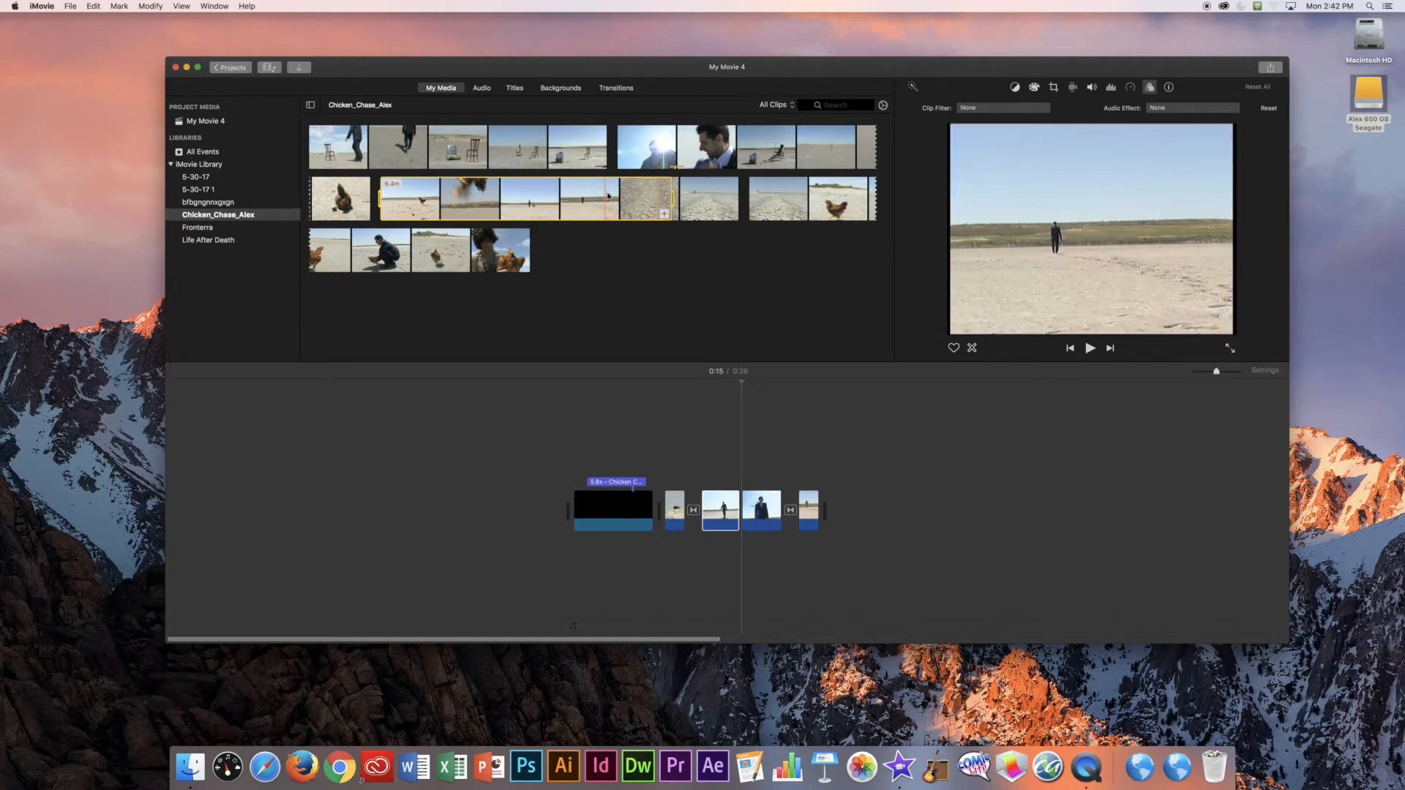
click(672, 201)
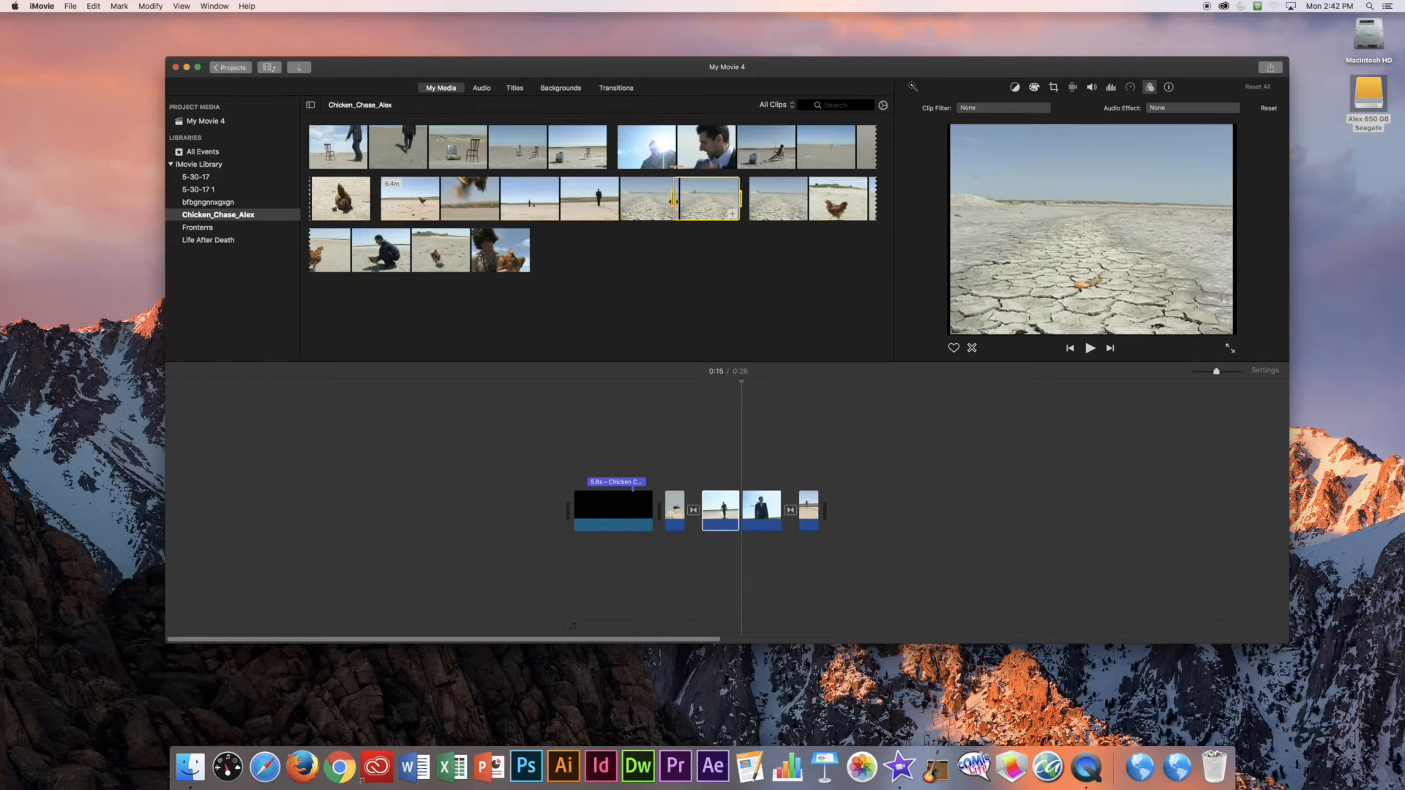
key(space)
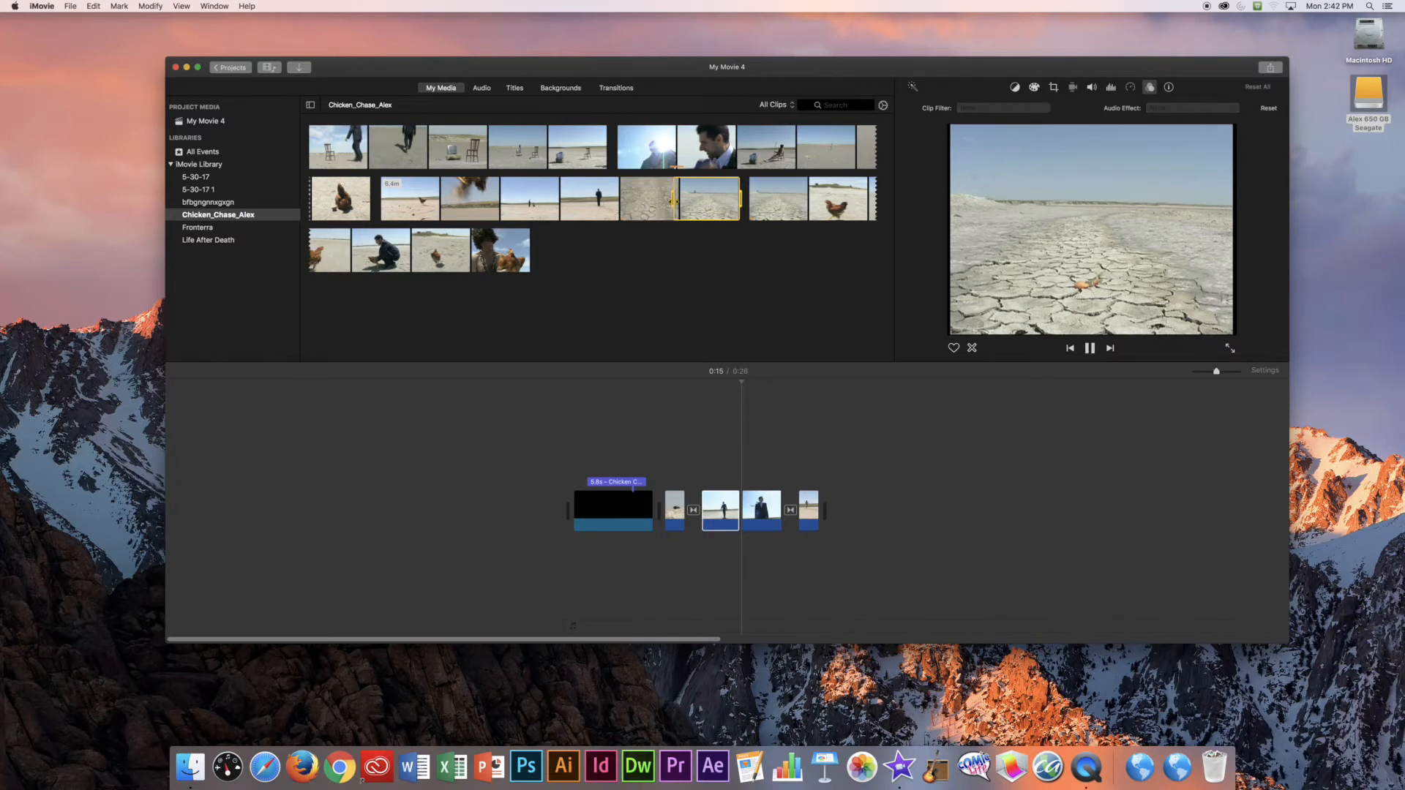
key(o)
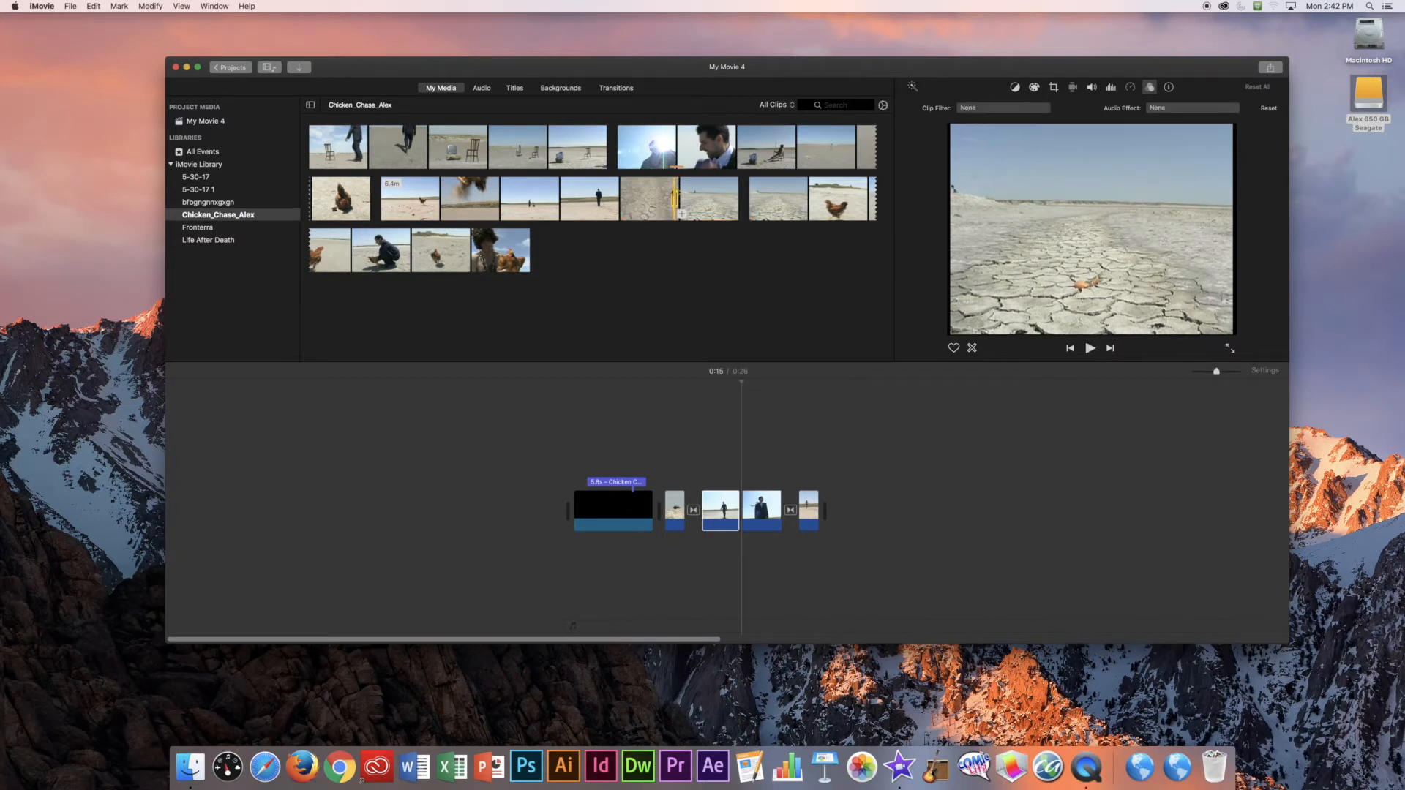
Step: Insert the marked cracked-desert range into the timeline between the two halves of the split clip
key(super+plus)
key(super+plus)
key(super+plus)
key(super+plus)
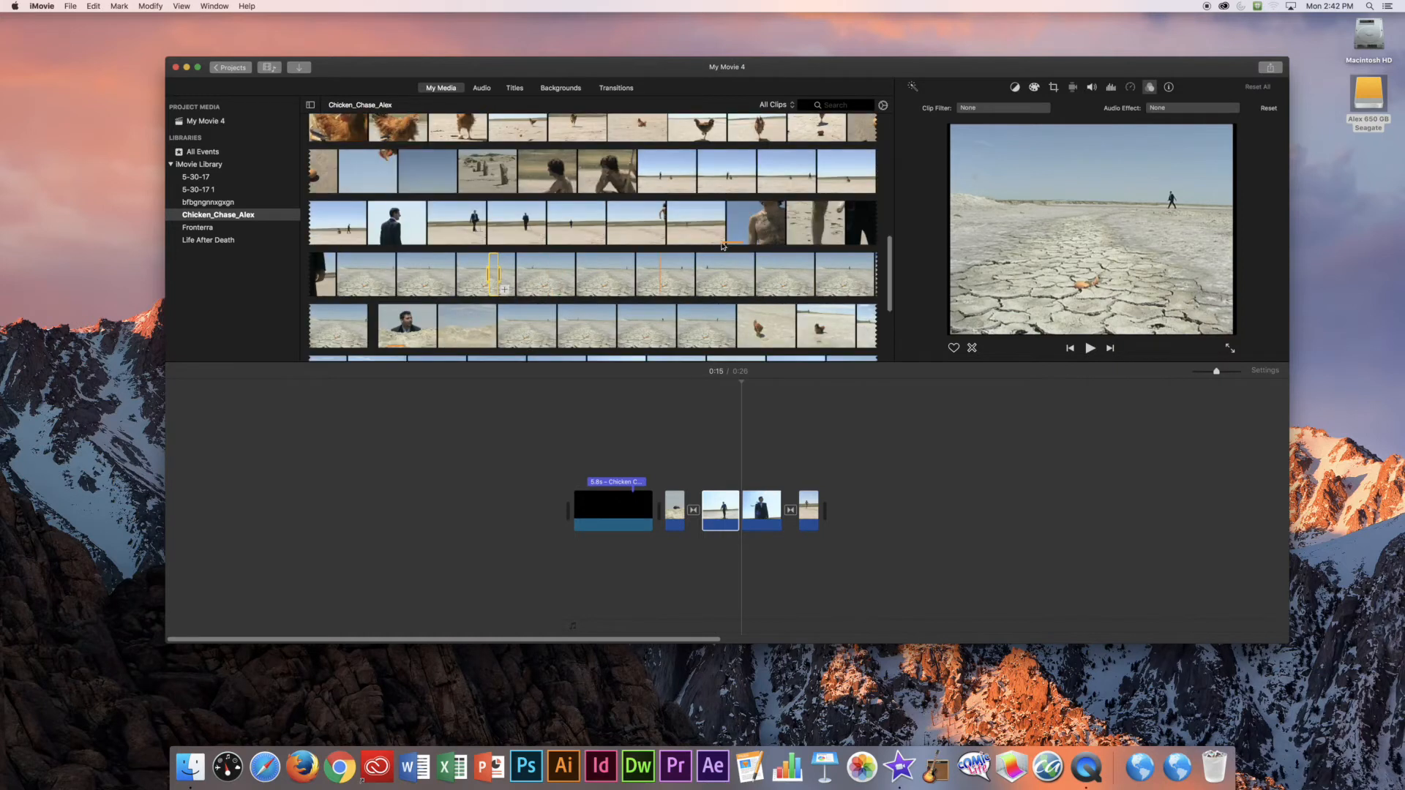
drag(667, 174, 739, 516)
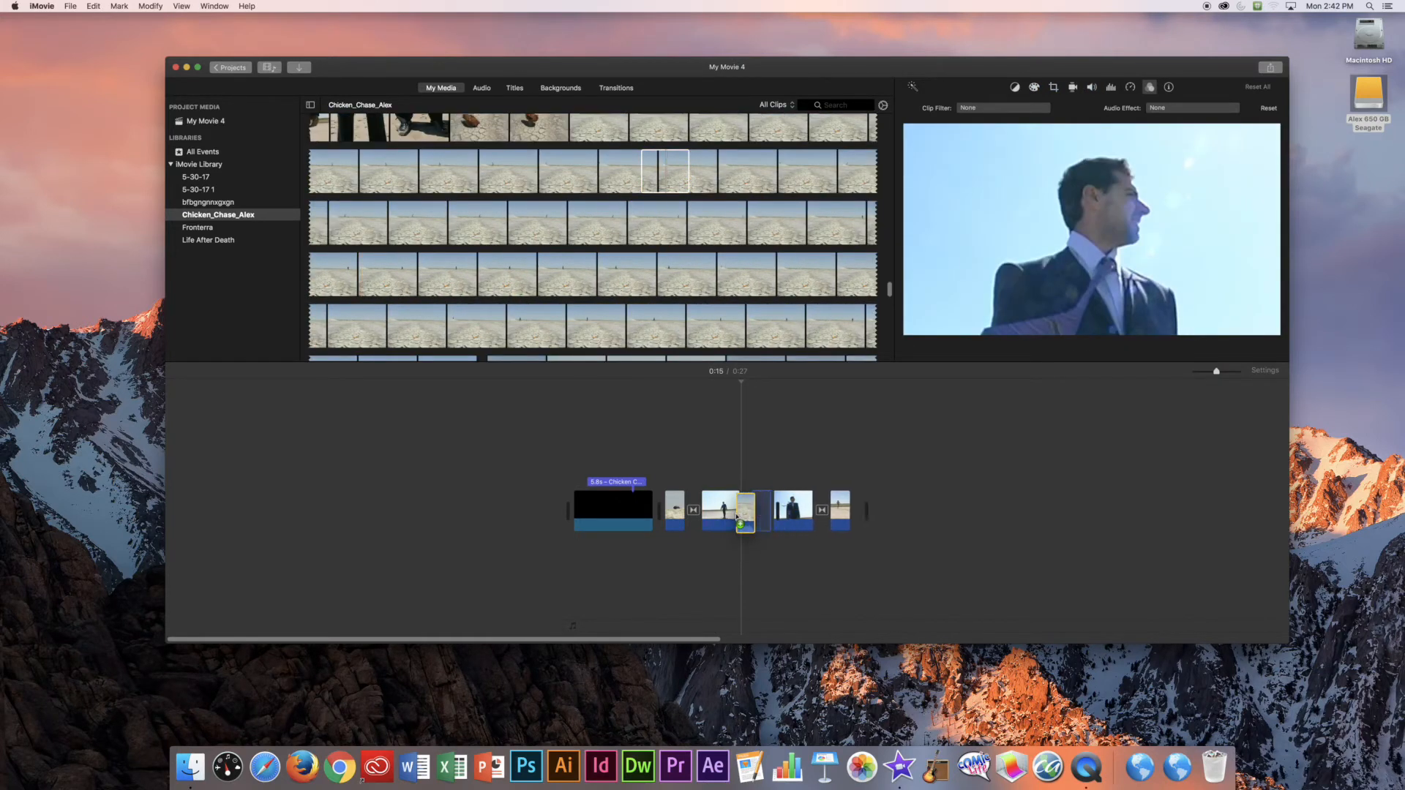
Step: Play the timeline around the inserted cracked-desert shot and on into the second man-in-suit clip to review the cut
key(space)
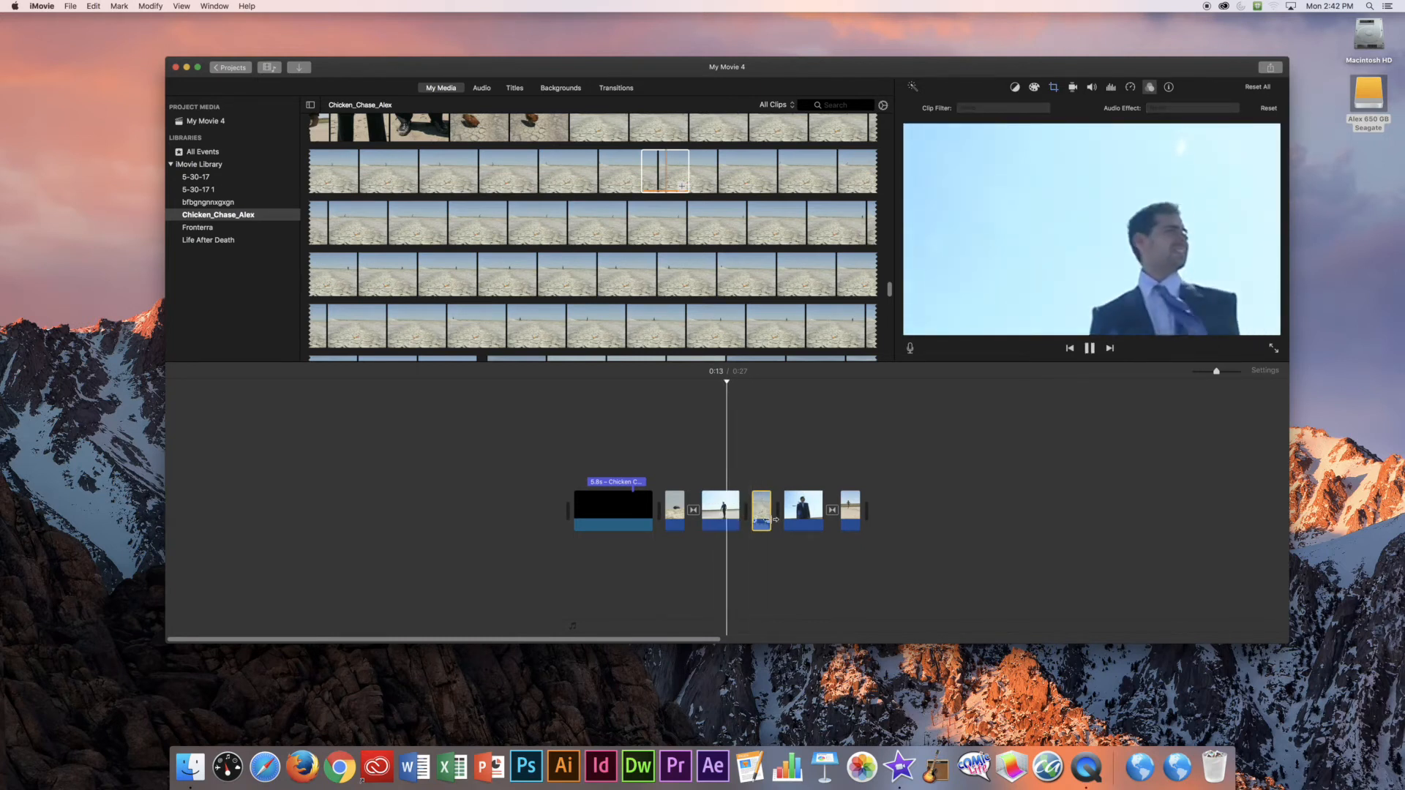
key(space)
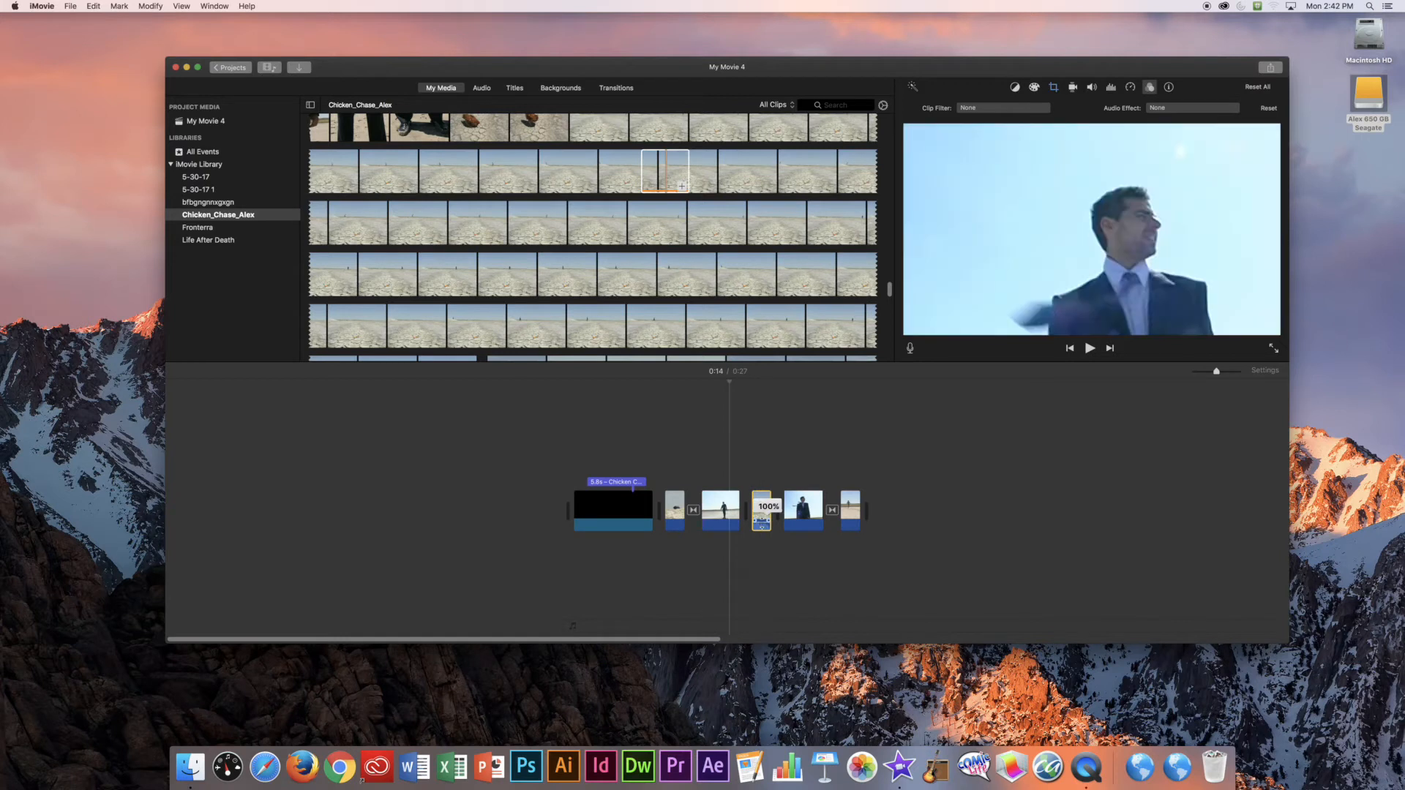
key(space)
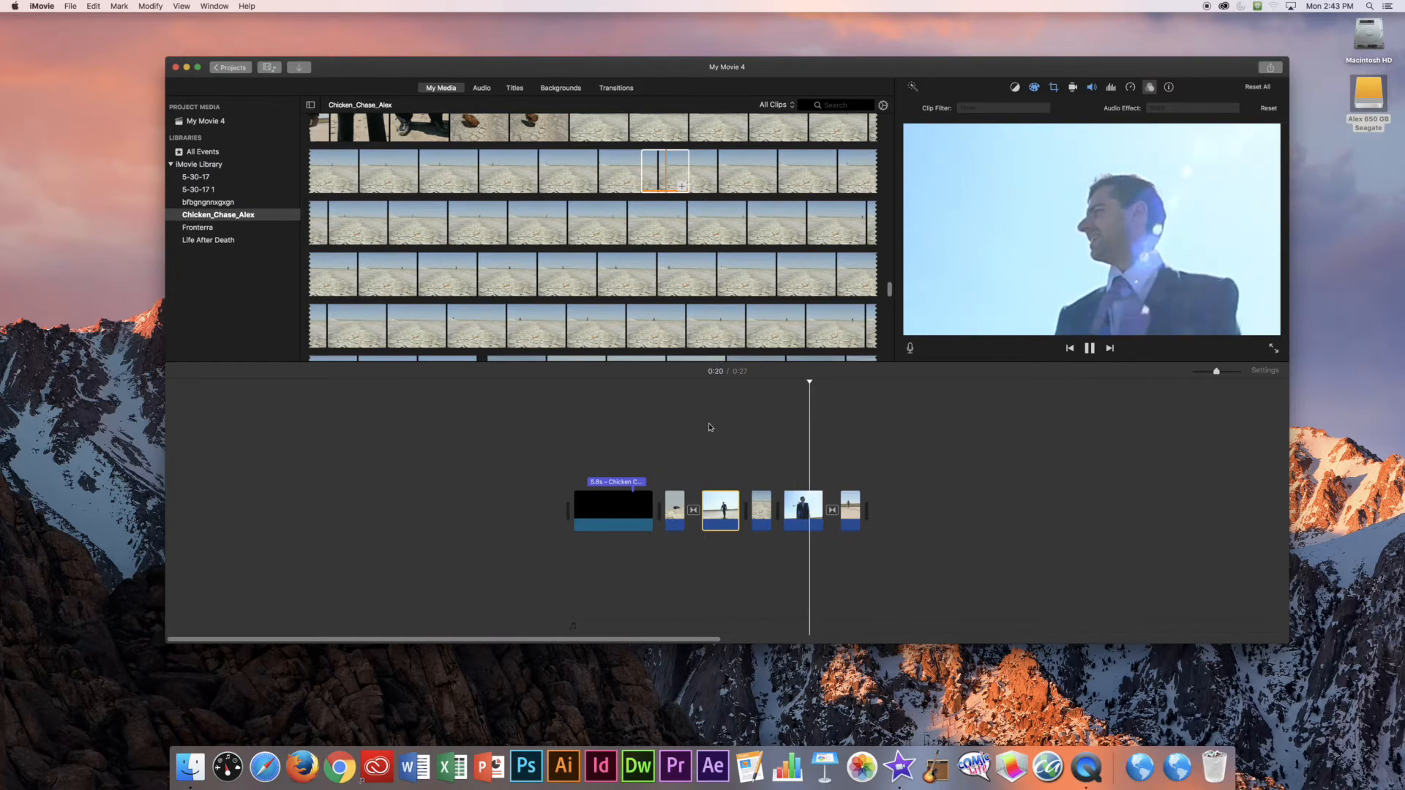
key(space)
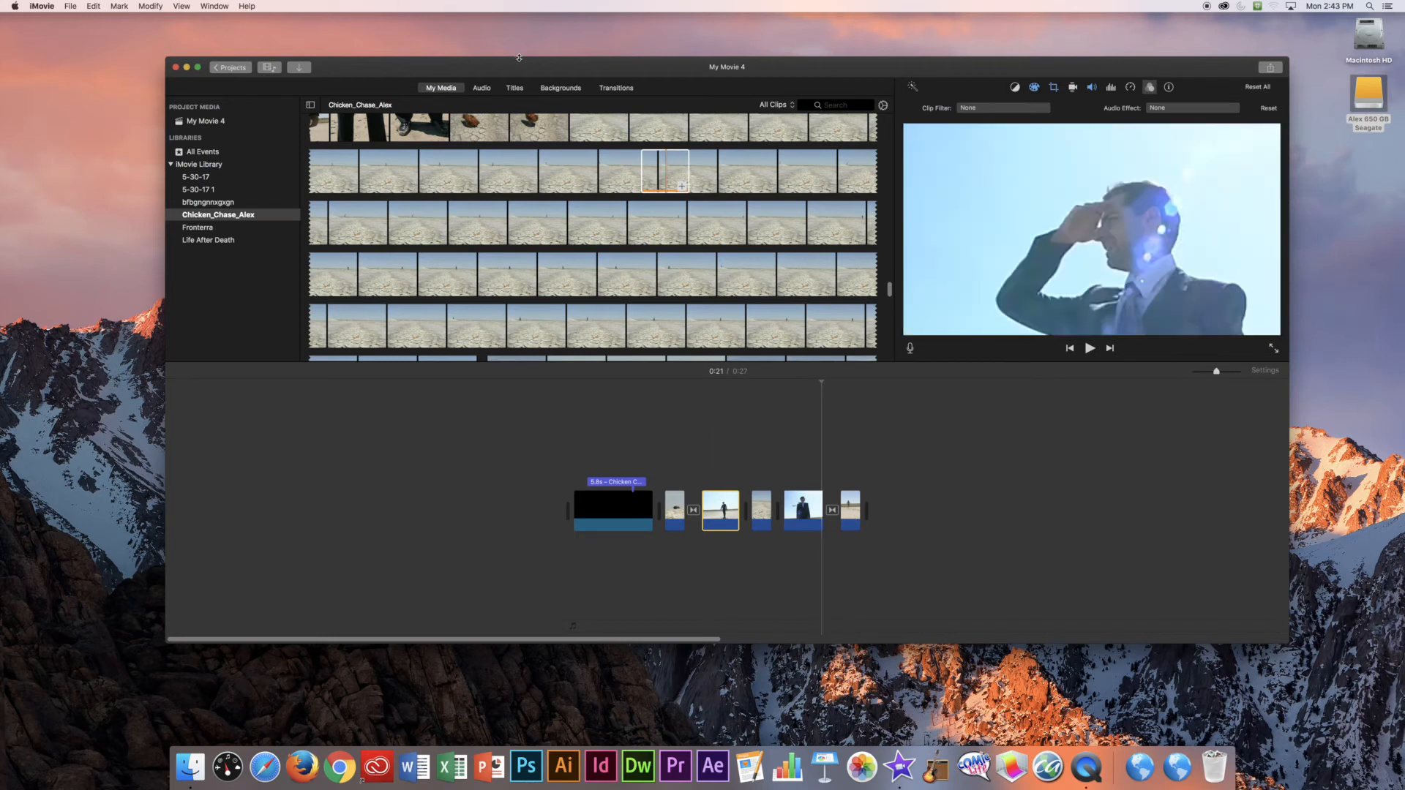
Step: Look at the Scrolling Credits title and add a Fade to Black transition after the last clip in the timeline
click(515, 88)
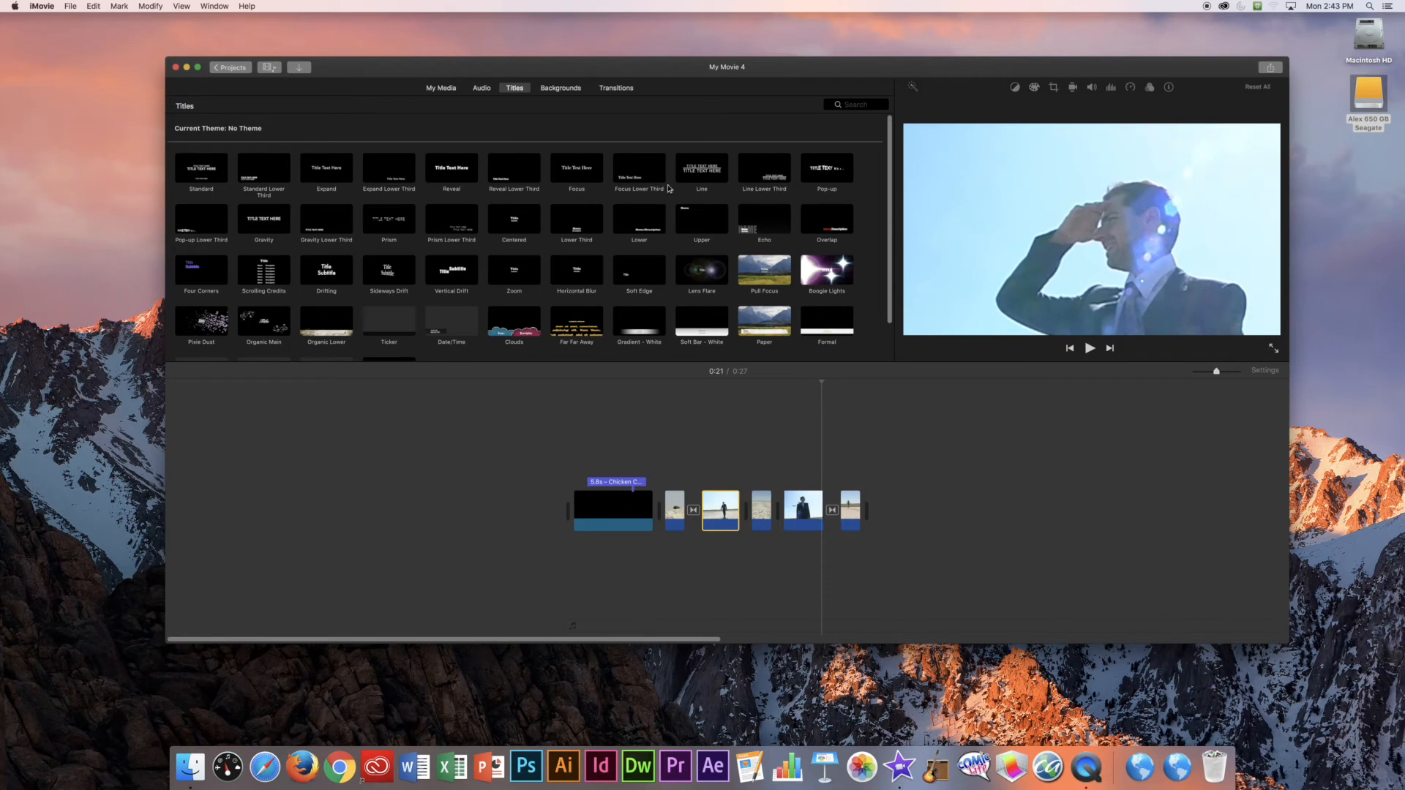
click(268, 276)
click(616, 88)
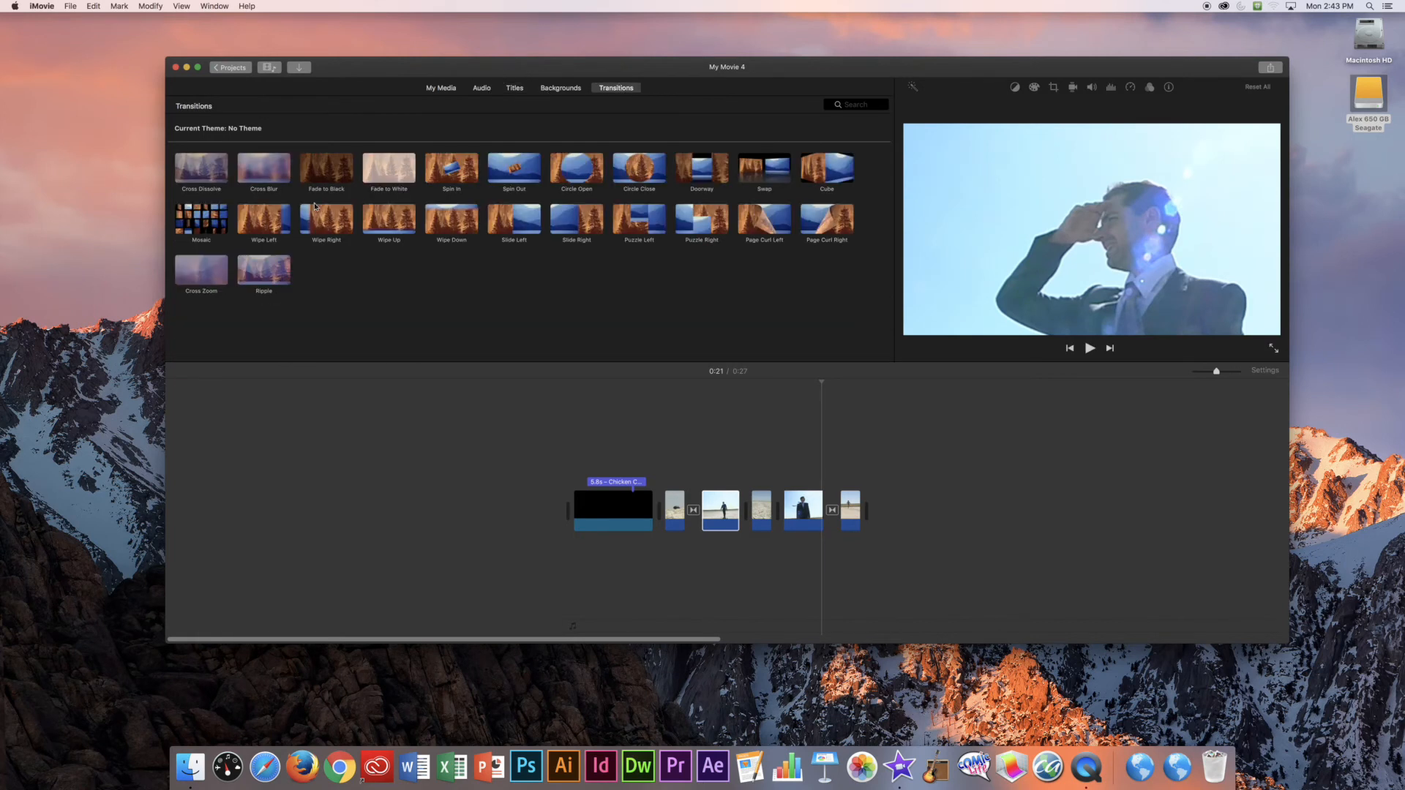
drag(326, 172, 856, 505)
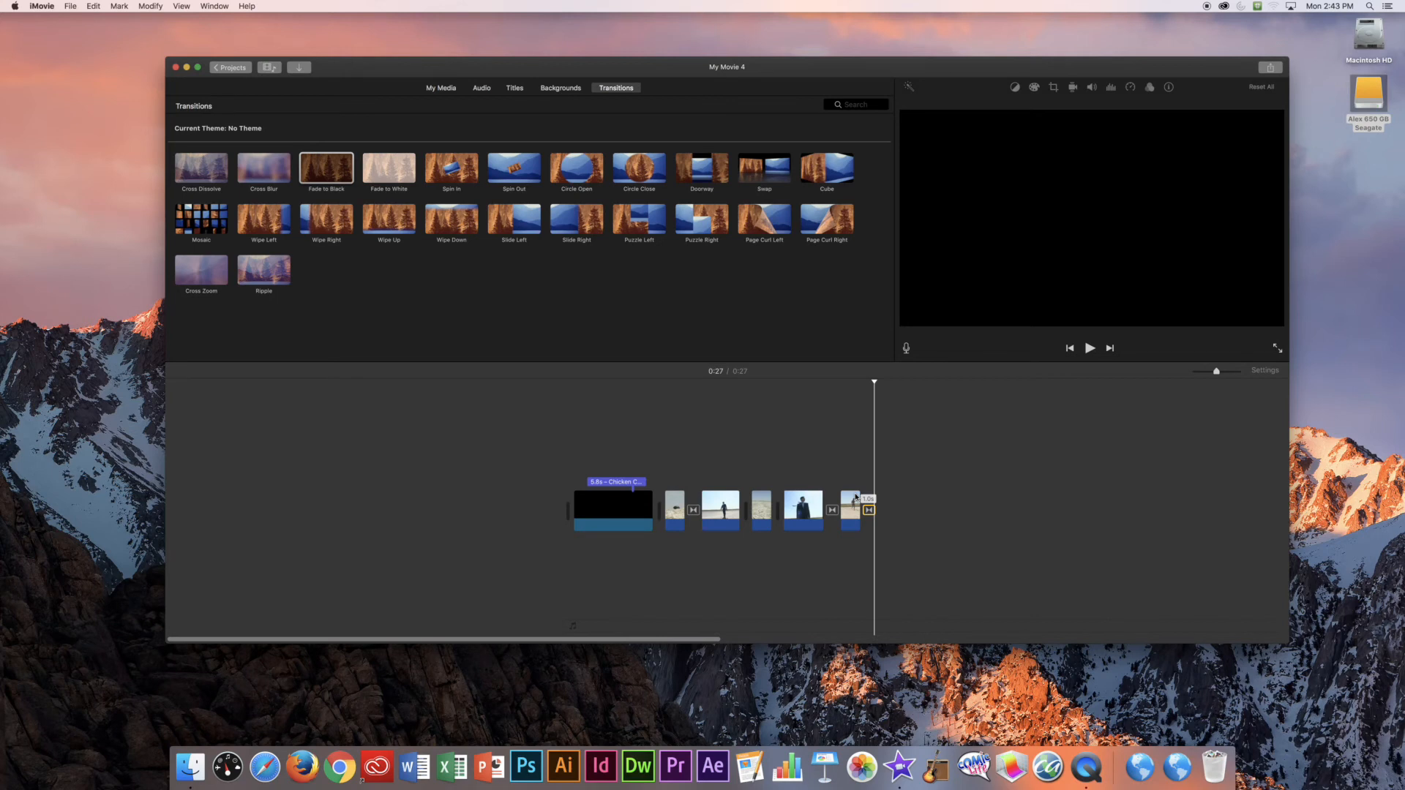
Step: Return to the Chicken_Chase_Alex media and shrink its filmstrips to a single thumbnail per clip
click(428, 91)
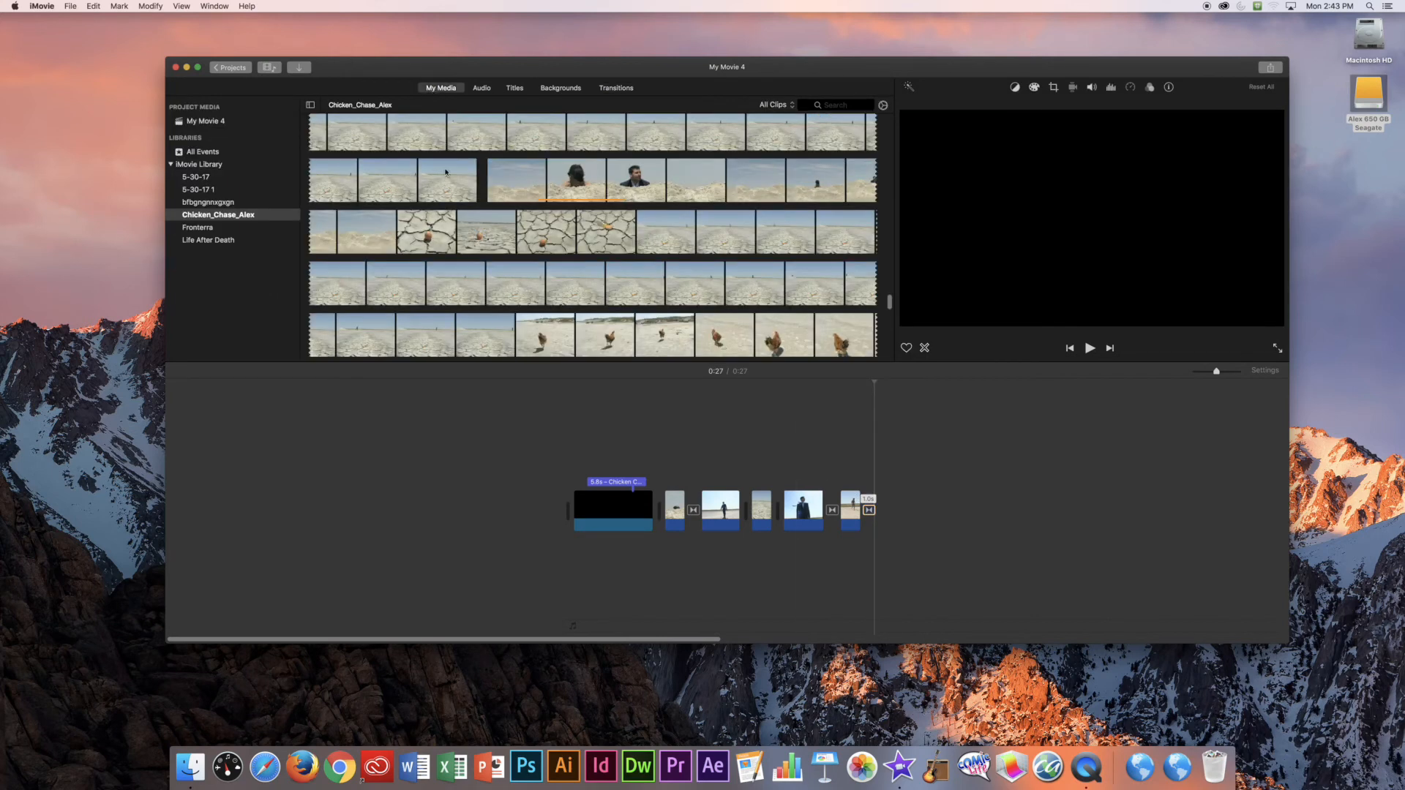
key(super+minus)
key(super+minus)
key(super+minus)
key(super+minus)
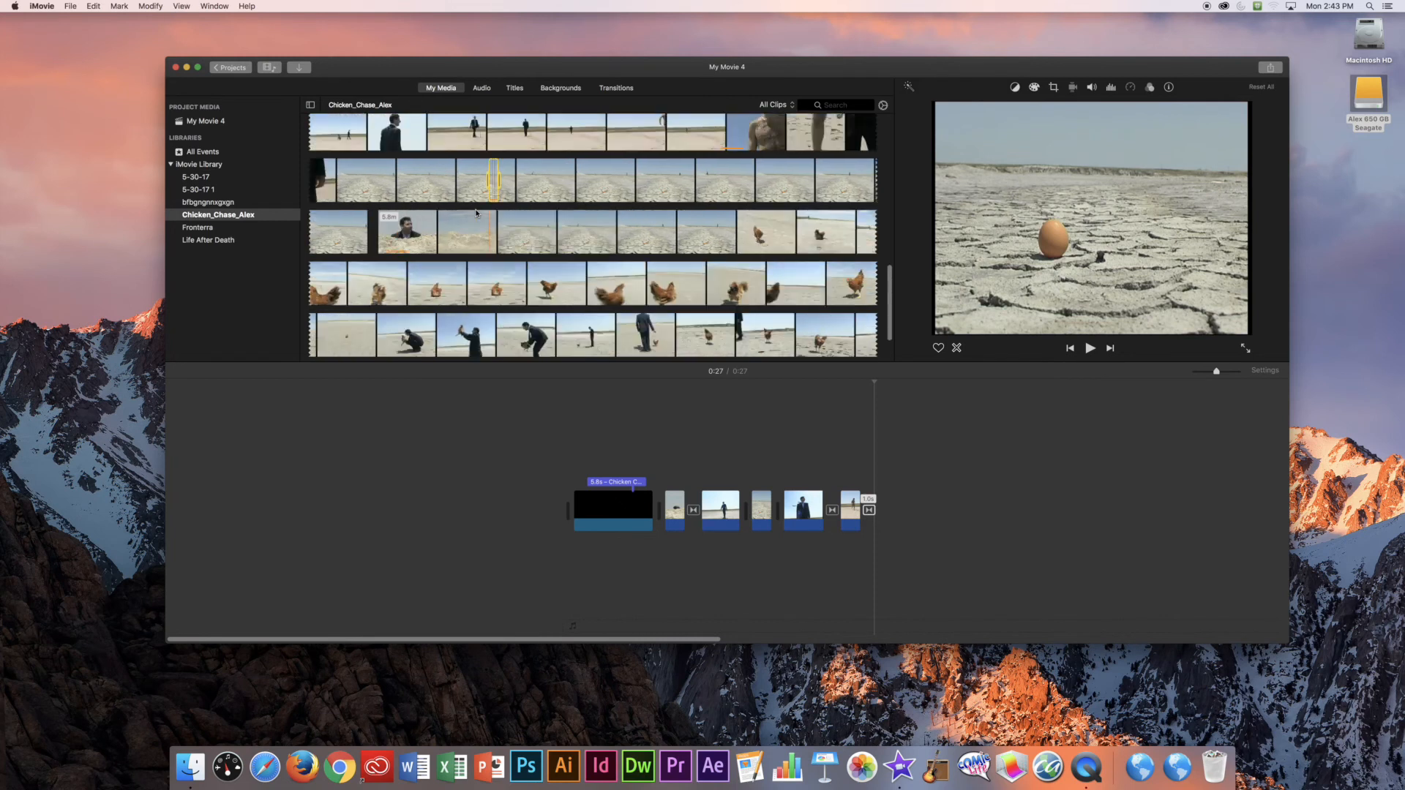
key(super+minus)
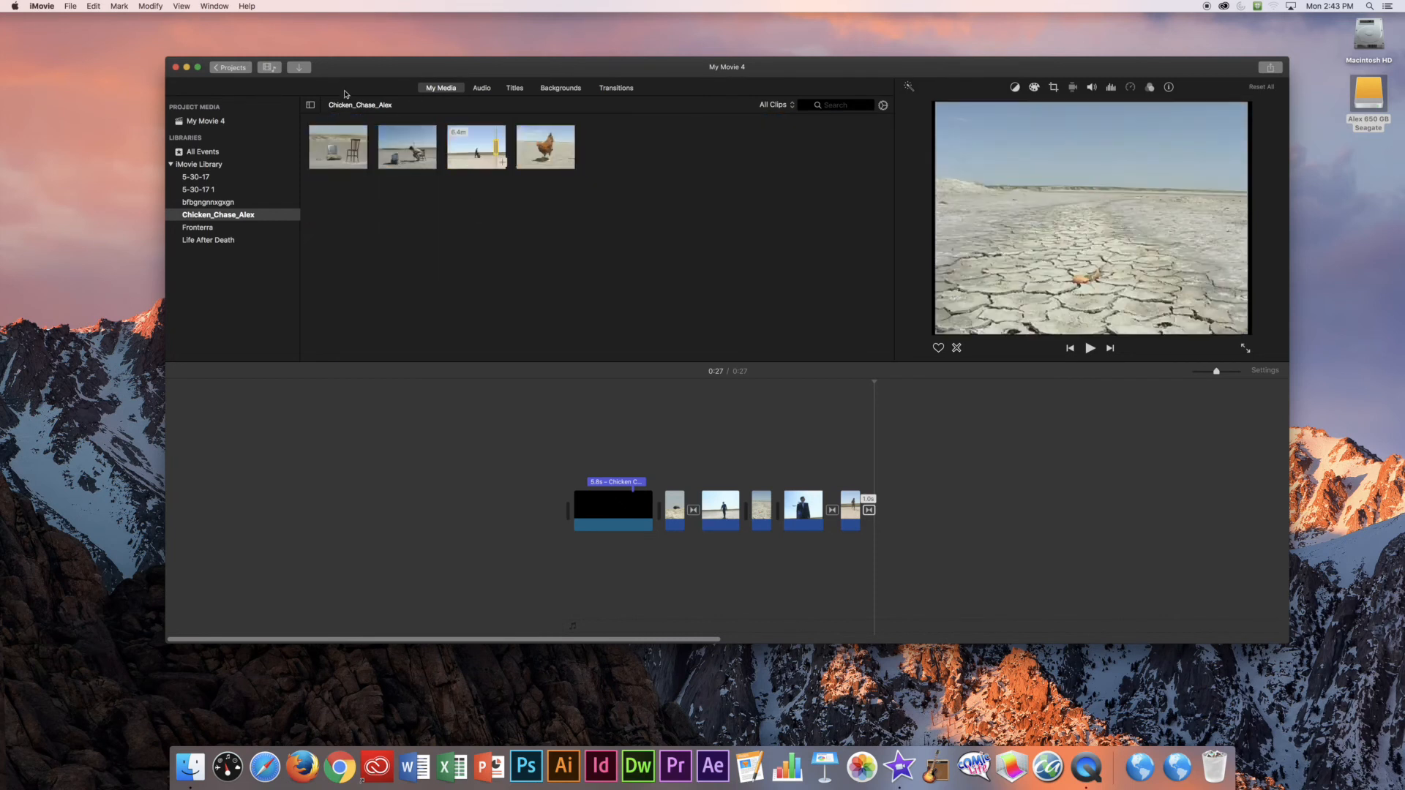